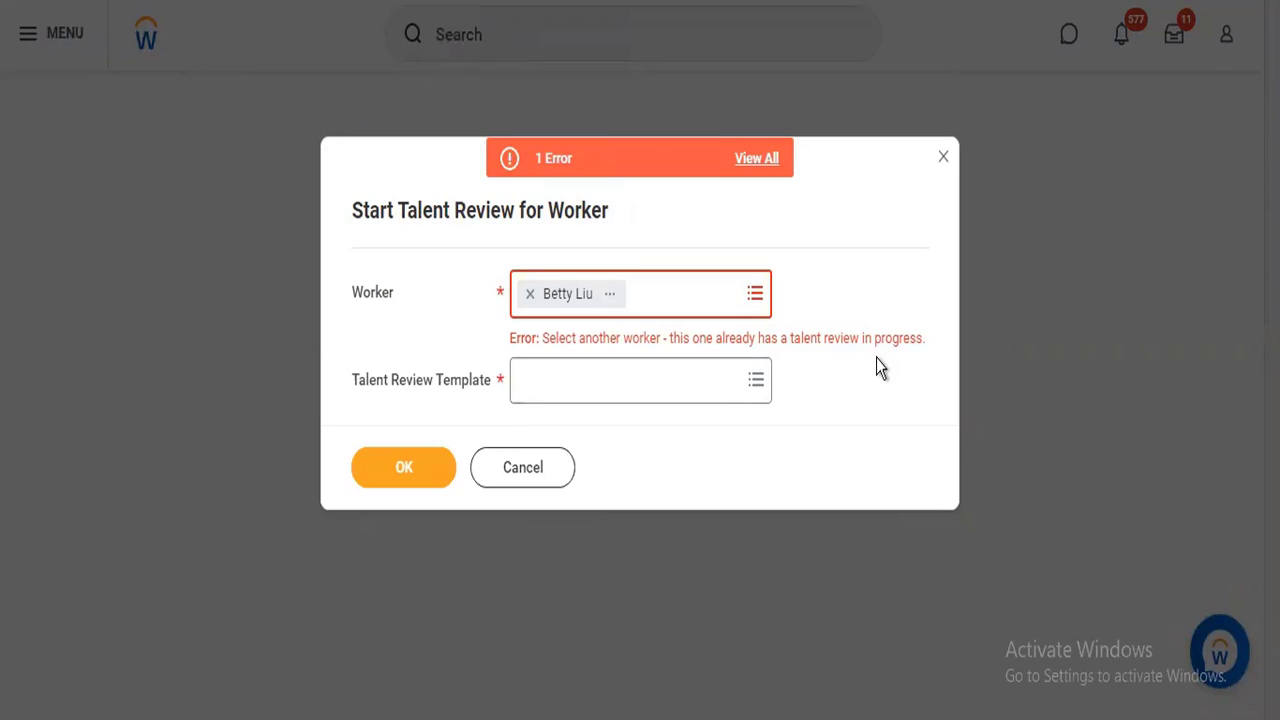
Replace the worker under review with the Director, Sales Operations from the Sales organization.
{"action": "left_click", "coordinate": [533, 294]}
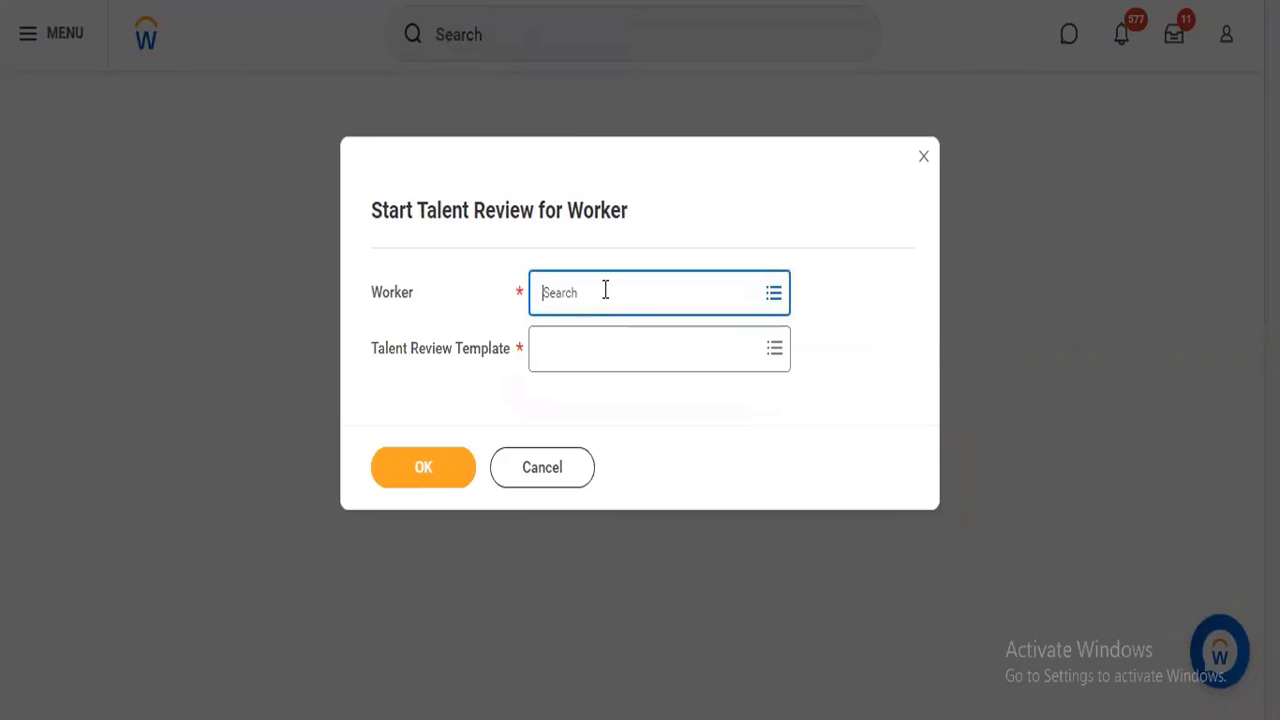
{"action": "left_click", "coordinate": [605, 290]}
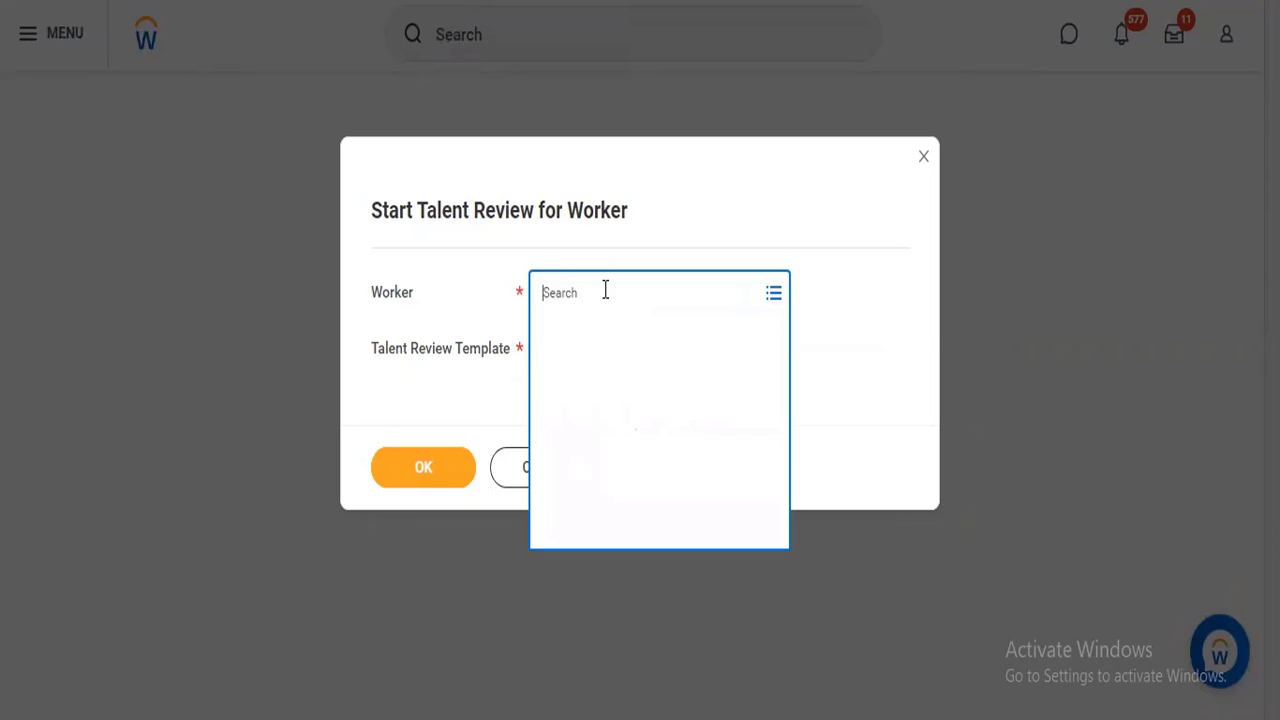
{"action": "type", "text": "logan"}
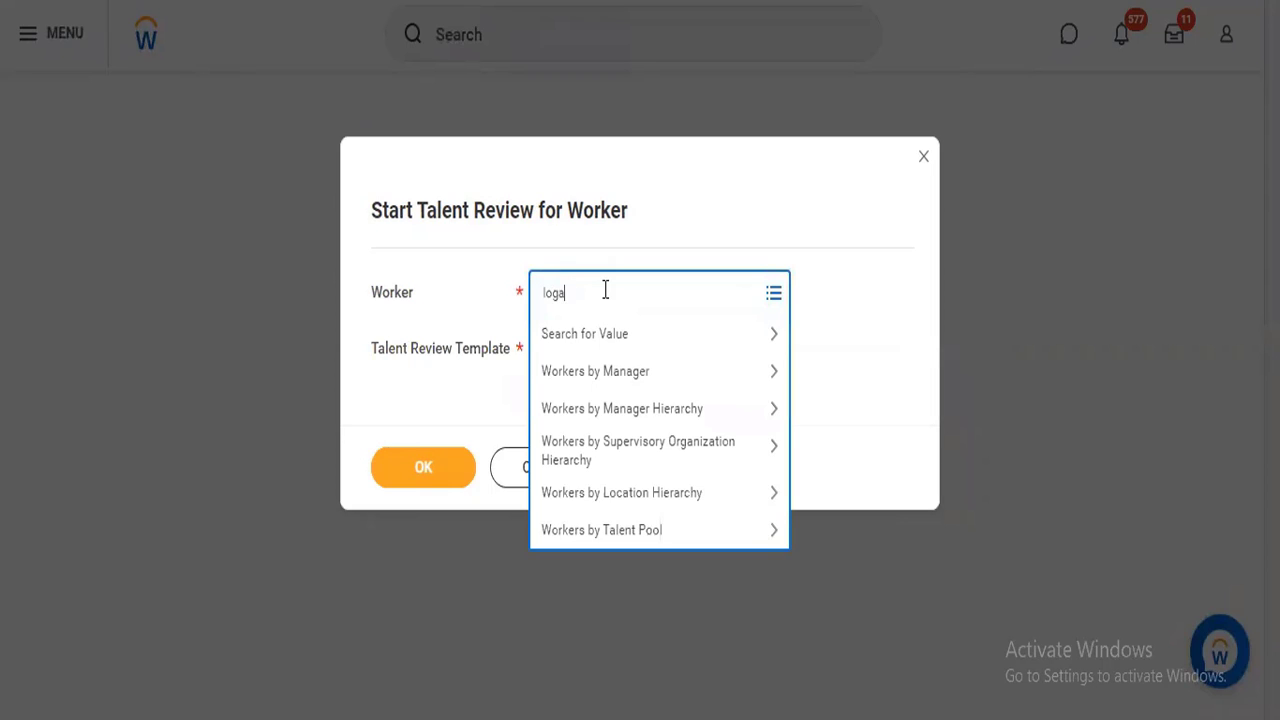
{"action": "key", "text": "BackSpace"}
{"action": "key", "text": "BackSpace"}
{"action": "key", "text": "BackSpace"}
{"action": "key", "text": "BackSpace"}
{"action": "key", "text": "BackSpace"}
{"action": "type", "text": "mark"}
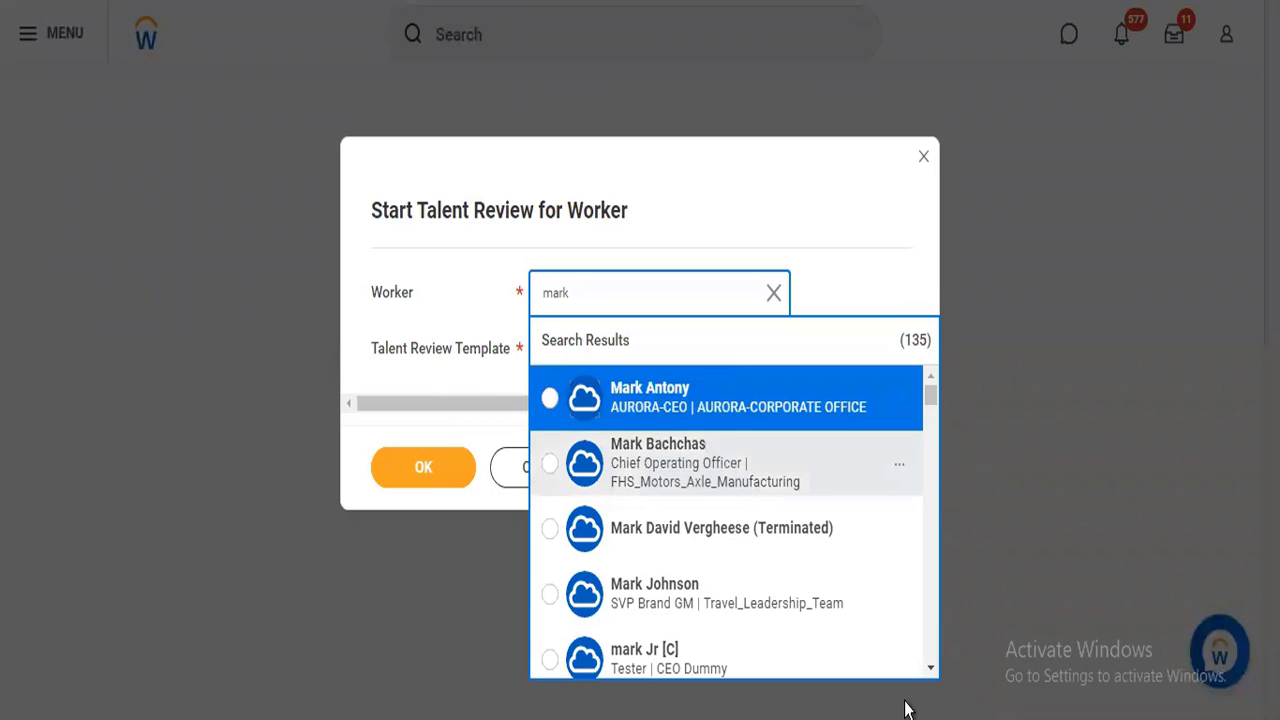
{"action": "left_click", "coordinate": [930, 669]}
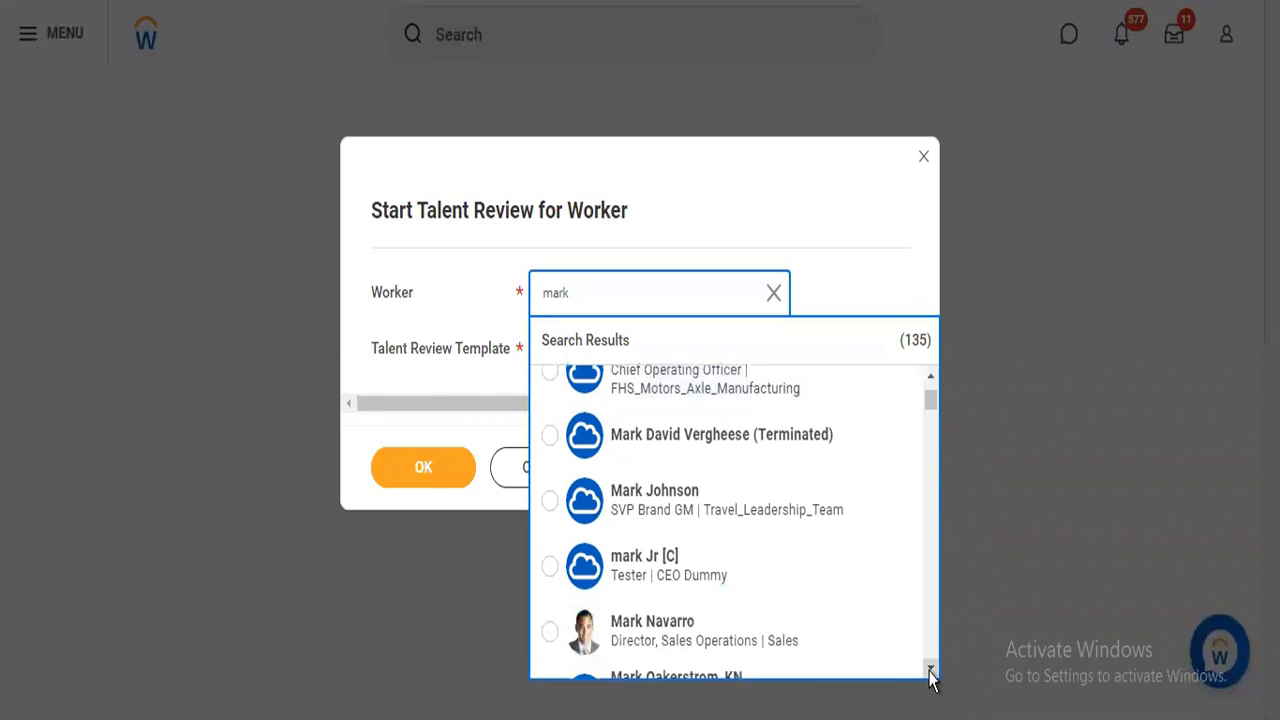
{"action": "left_click", "coordinate": [696, 556]}
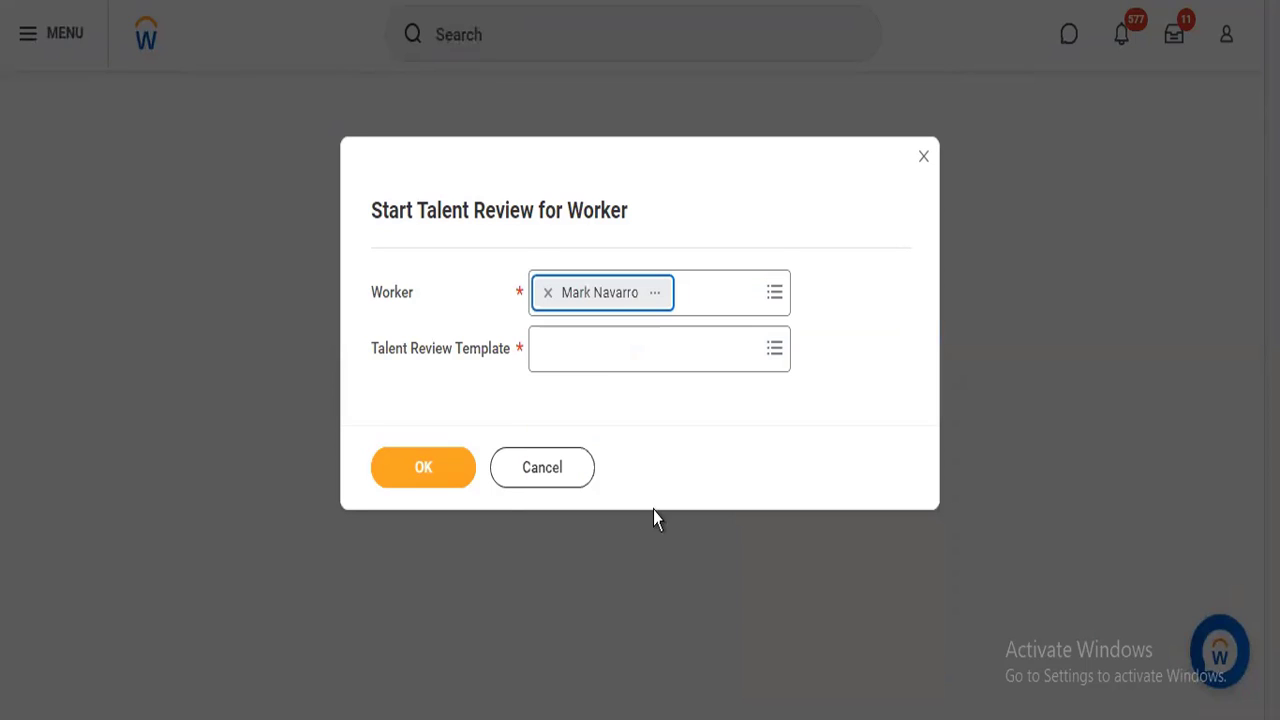
{"action": "left_click", "coordinate": [586, 361]}
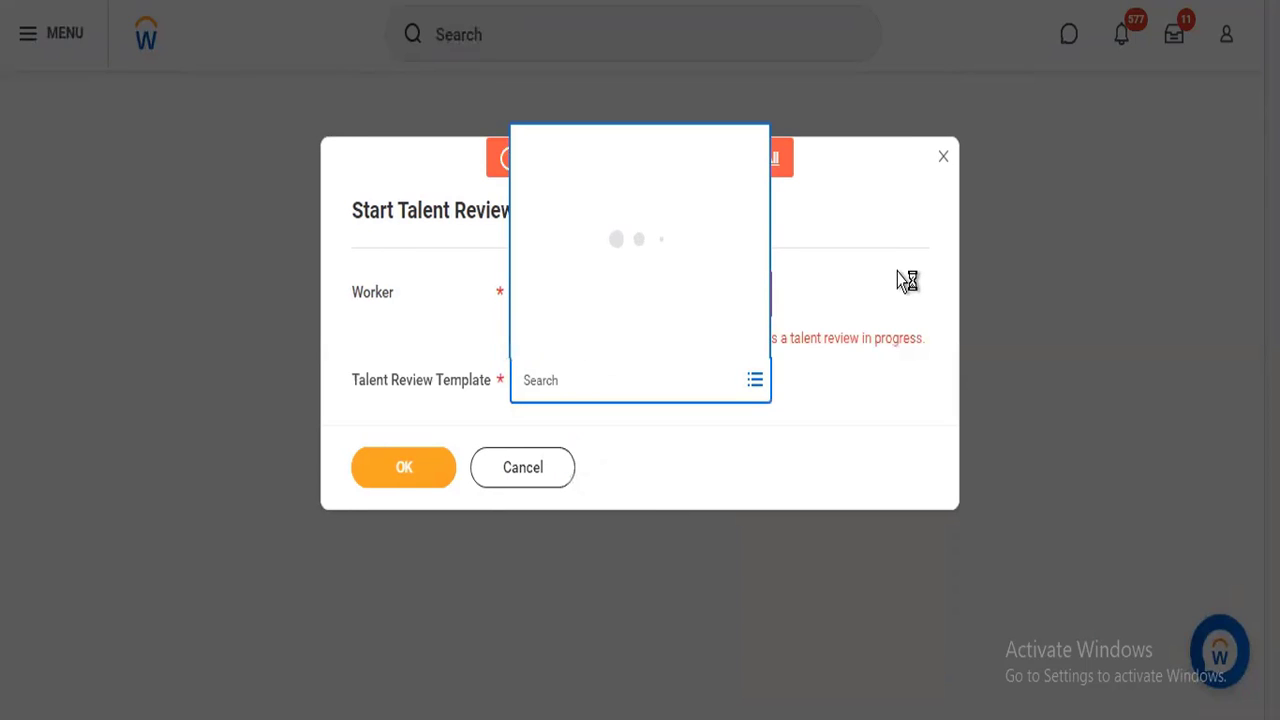
{"action": "left_click", "coordinate": [898, 271]}
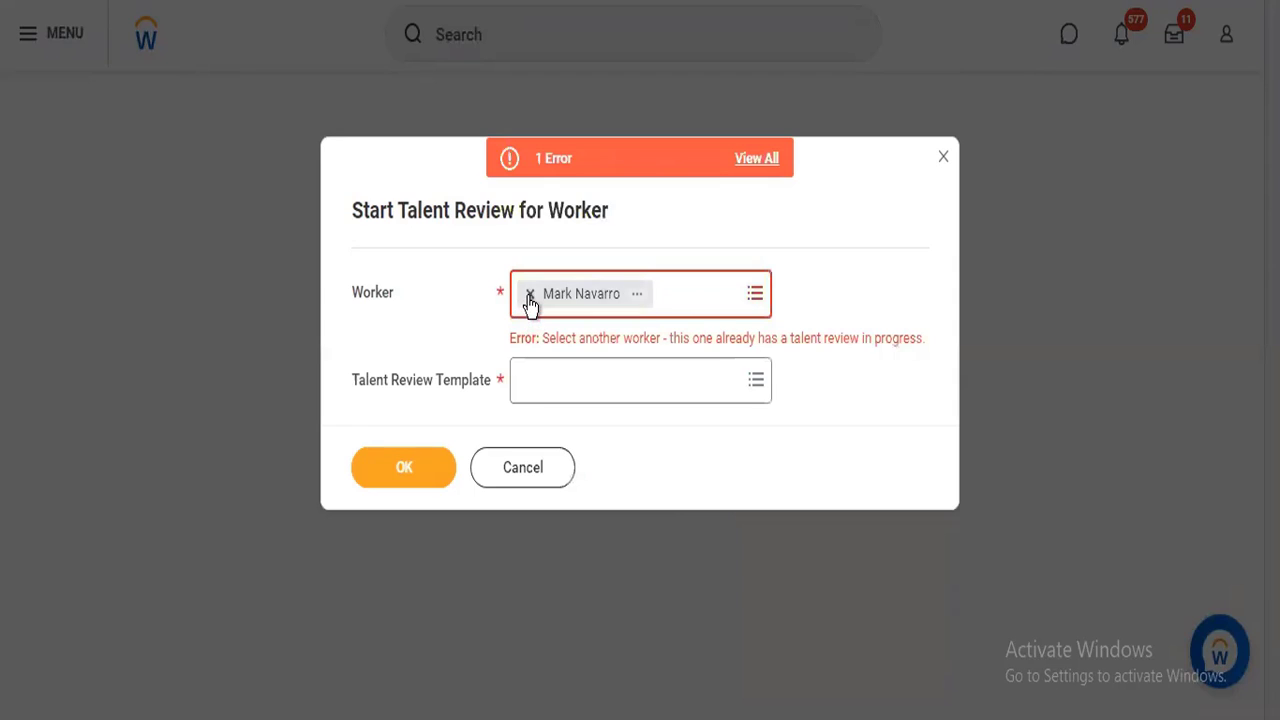
Replace the selected worker with the Chief Operating Officer of FHS_Motors_Axle_Manufacturing.
{"action": "left_click", "coordinate": [529, 296]}
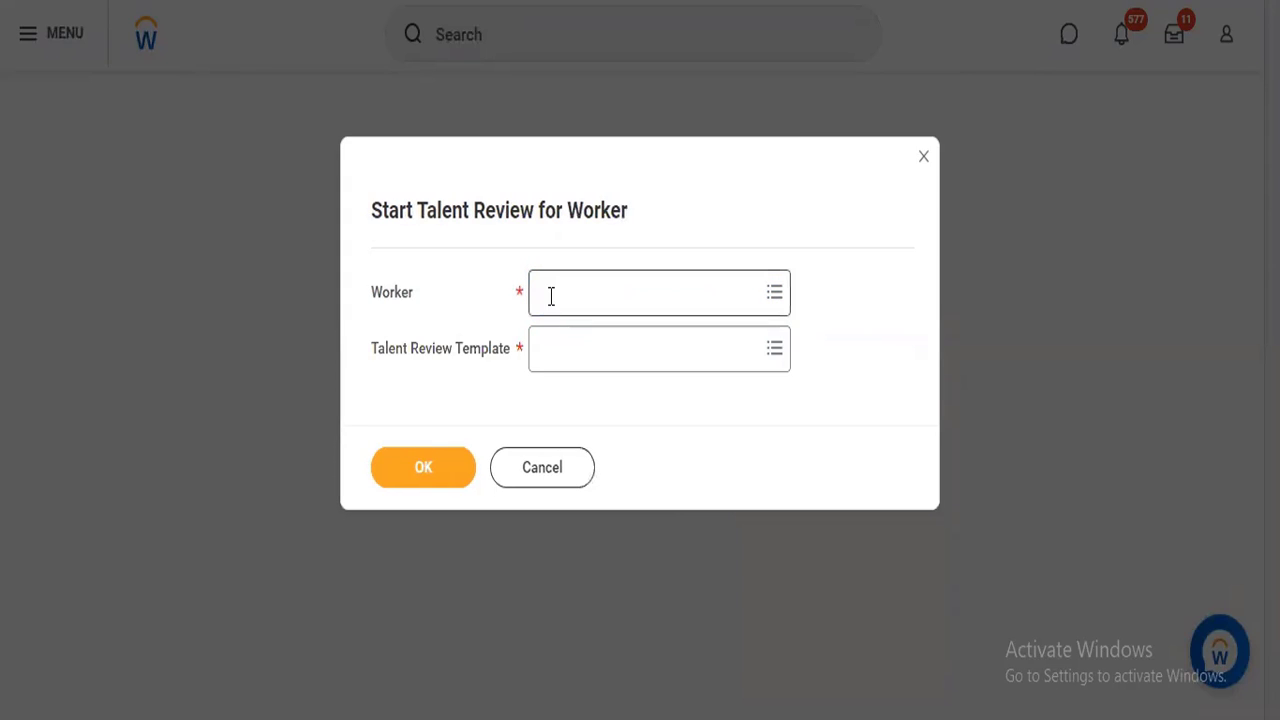
{"action": "left_click", "coordinate": [552, 295]}
{"action": "type", "text": "mark"}
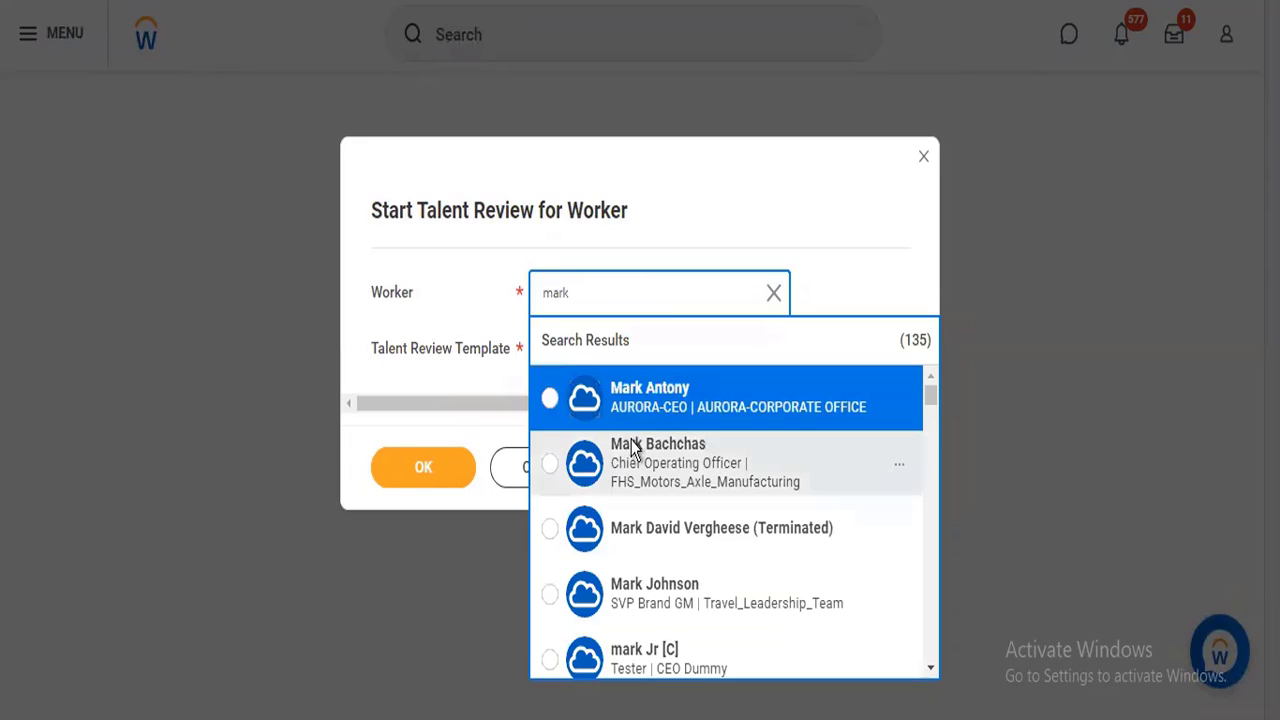
{"action": "left_click", "coordinate": [632, 450]}
Set the talent review template to Career Vision from the full list of templates.
{"action": "left_click", "coordinate": [592, 345]}
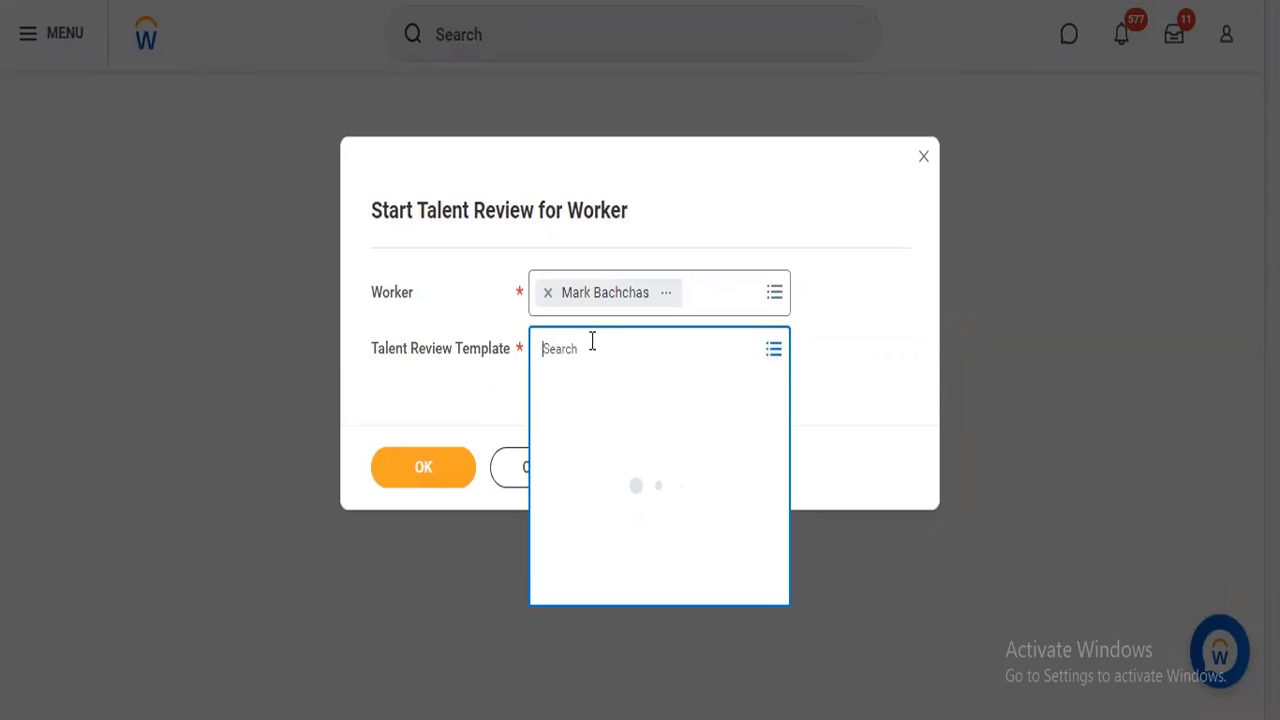
{"action": "left_click", "coordinate": [594, 396]}
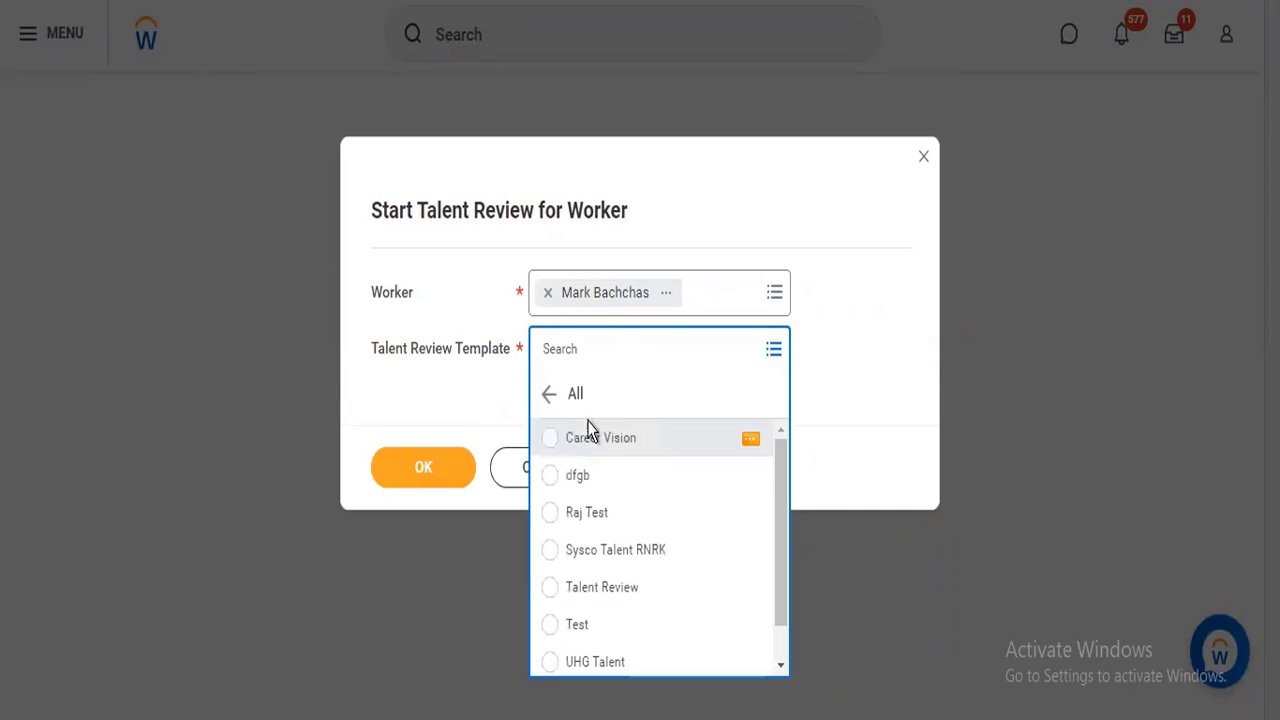
{"action": "left_click", "coordinate": [586, 437]}
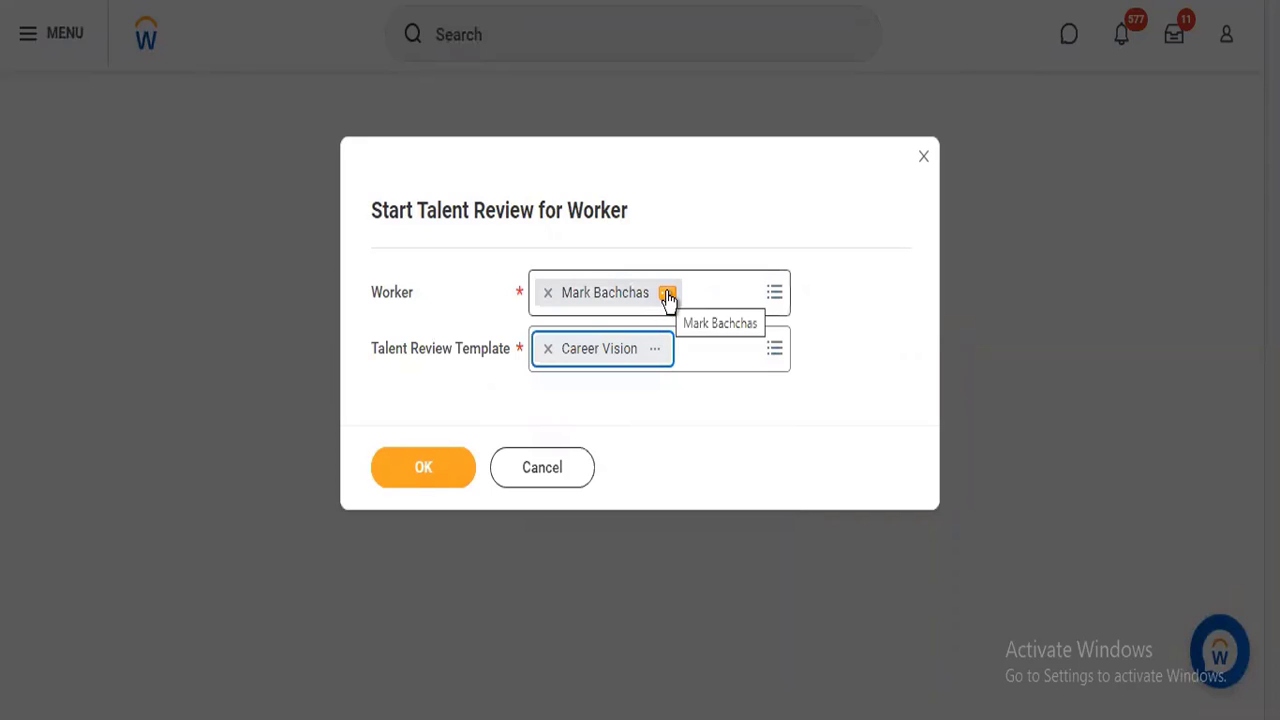
Copy the selected worker's name and submit the talent review.
{"action": "right_click", "coordinate": [667, 296]}
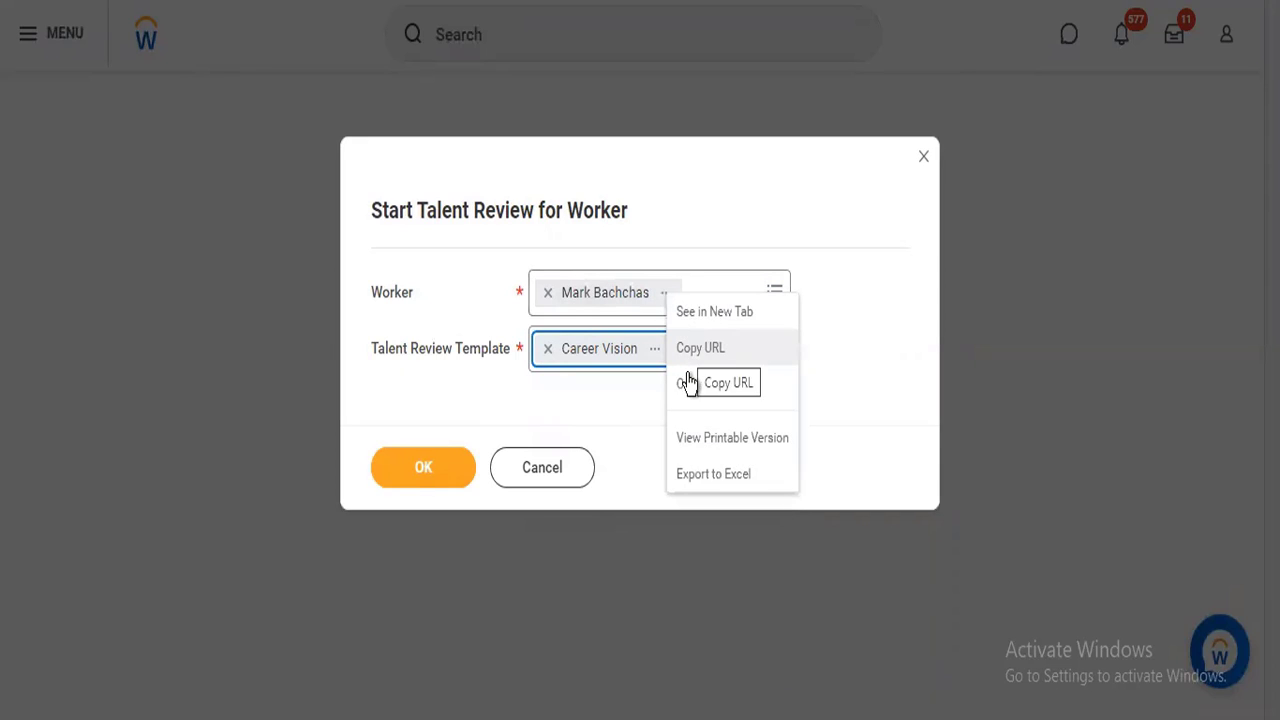
{"action": "left_click", "coordinate": [687, 374]}
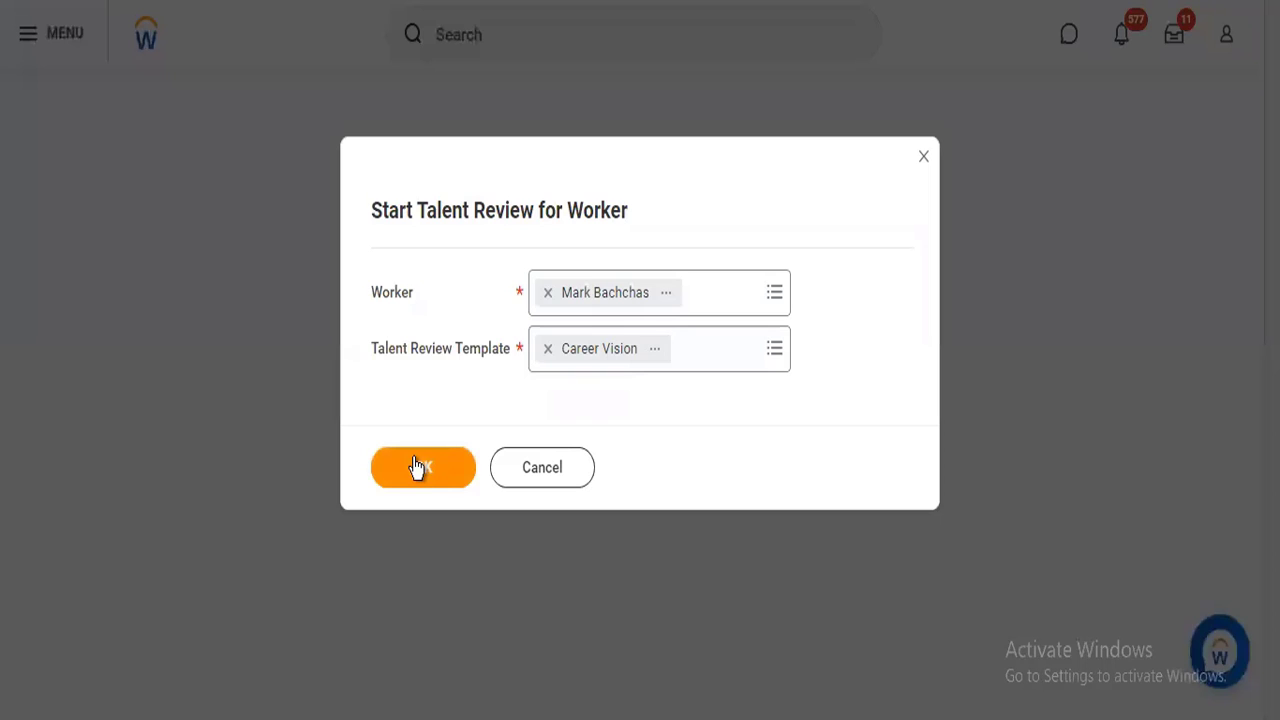
{"action": "left_click", "coordinate": [418, 467]}
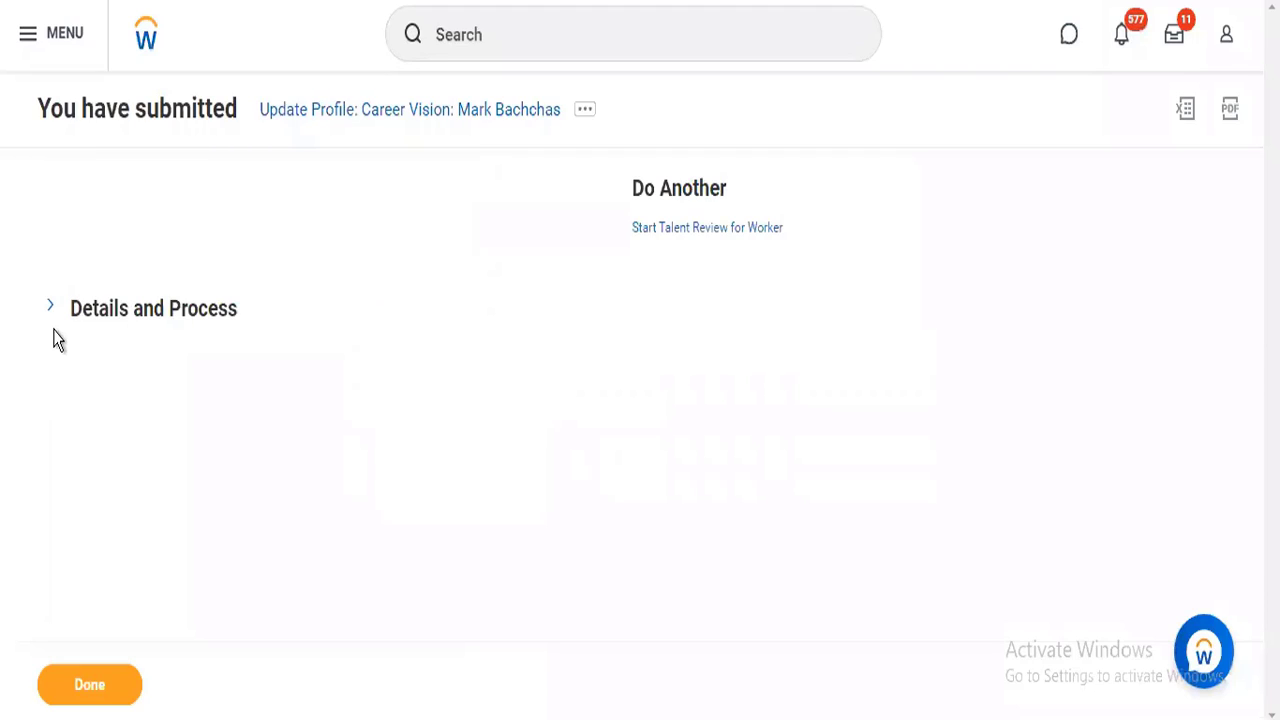
Expand the submission's details and examine its process history.
{"action": "left_click", "coordinate": [53, 310]}
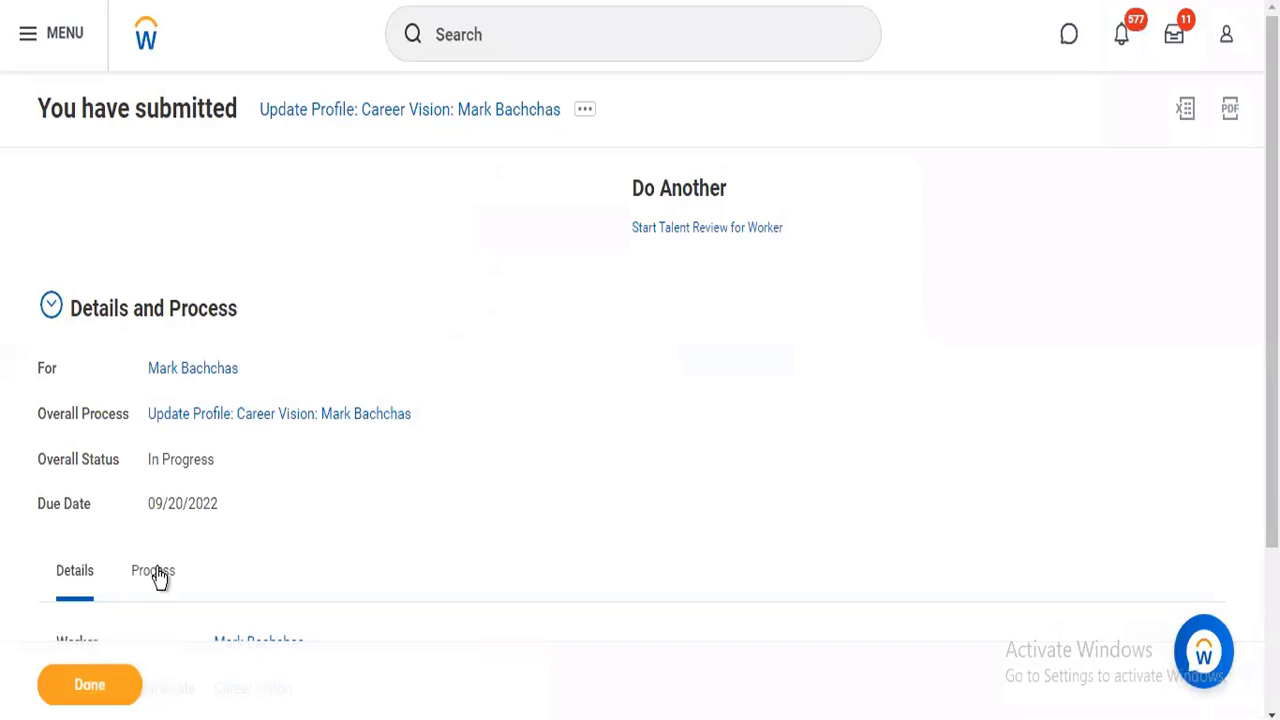
{"action": "left_click", "coordinate": [155, 572]}
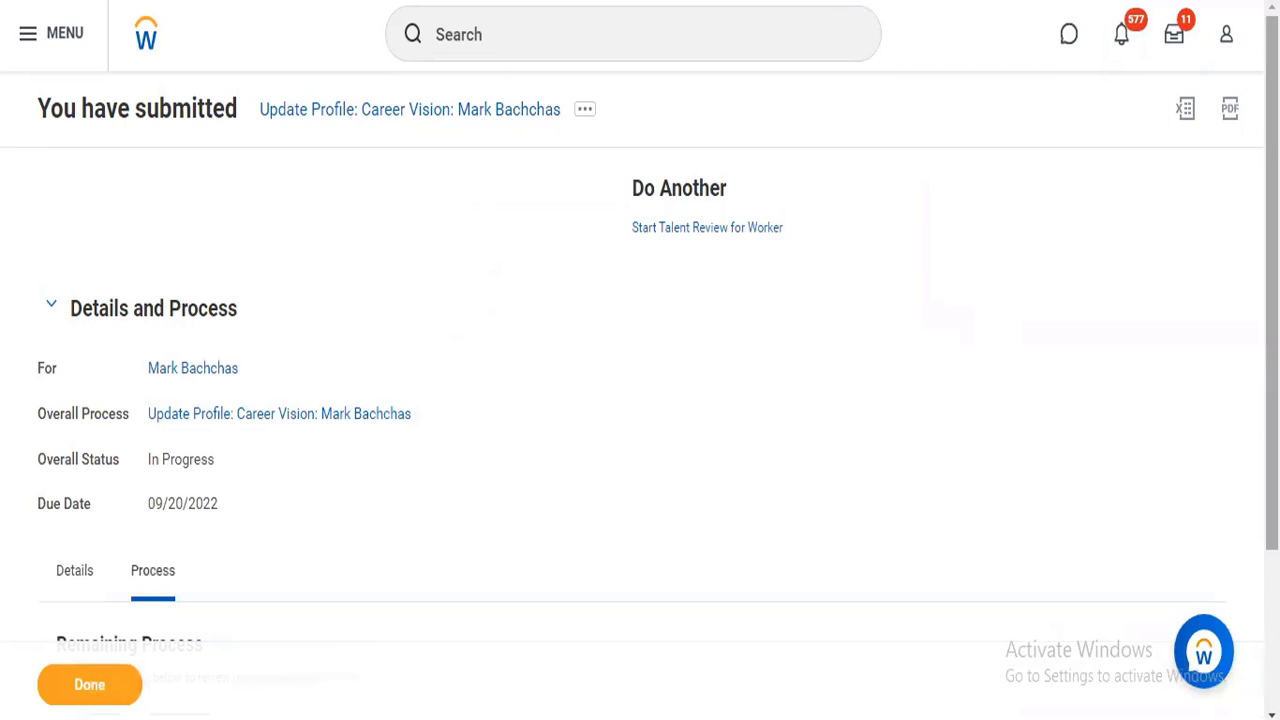
{"action": "scroll", "coordinate": [770, 380], "scroll_direction": "down", "scroll_amount": 2}
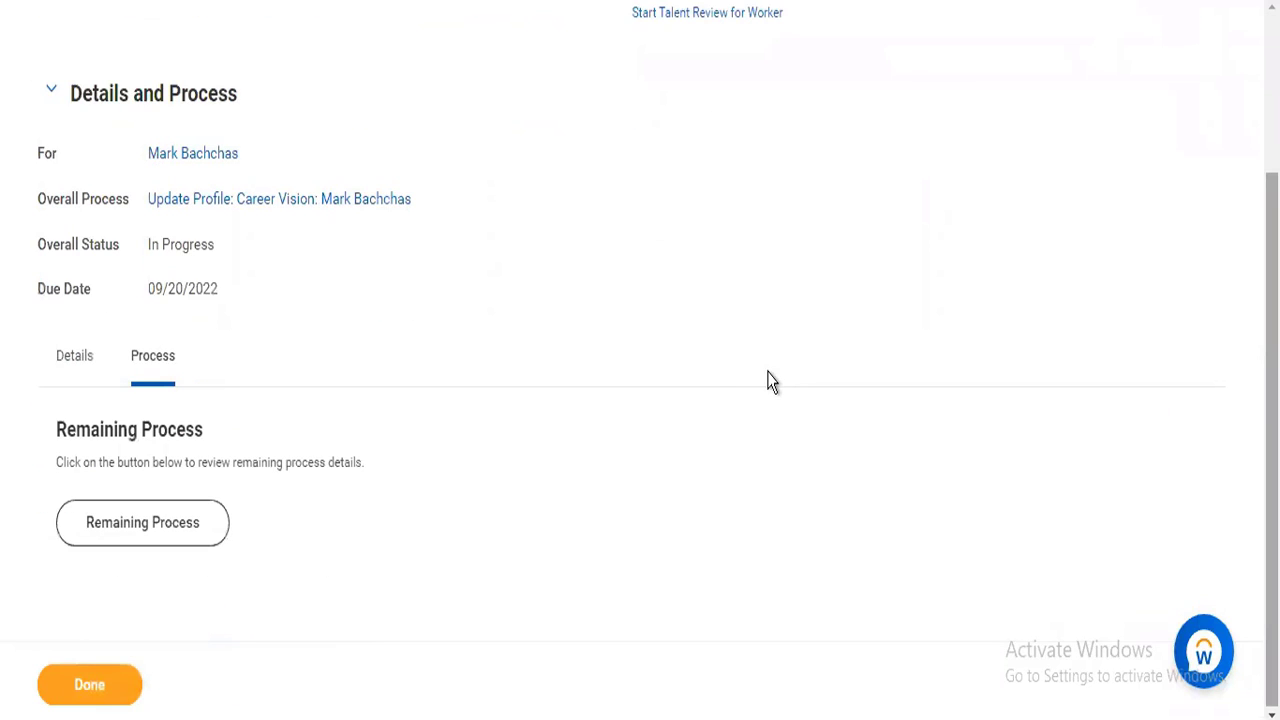
{"action": "scroll", "coordinate": [770, 380], "scroll_direction": "down", "scroll_amount": 1}
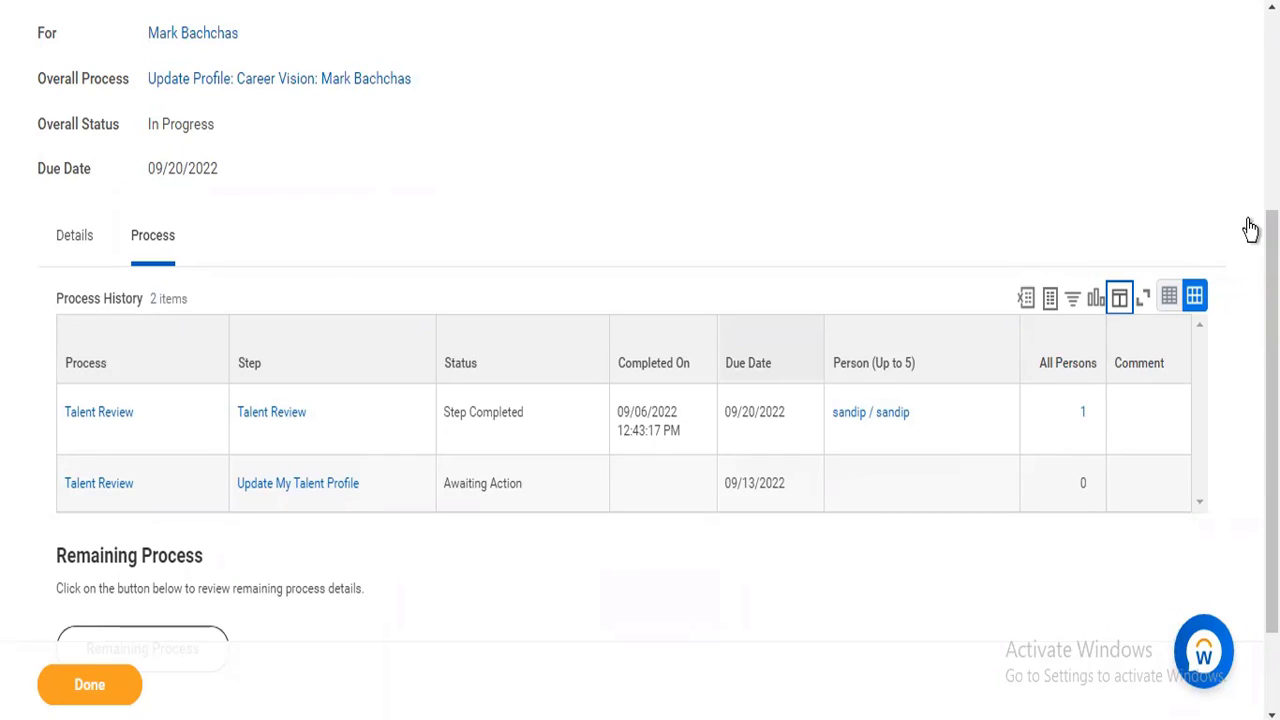
{"action": "scroll", "coordinate": [640, 400], "scroll_direction": "up", "scroll_amount": 3}
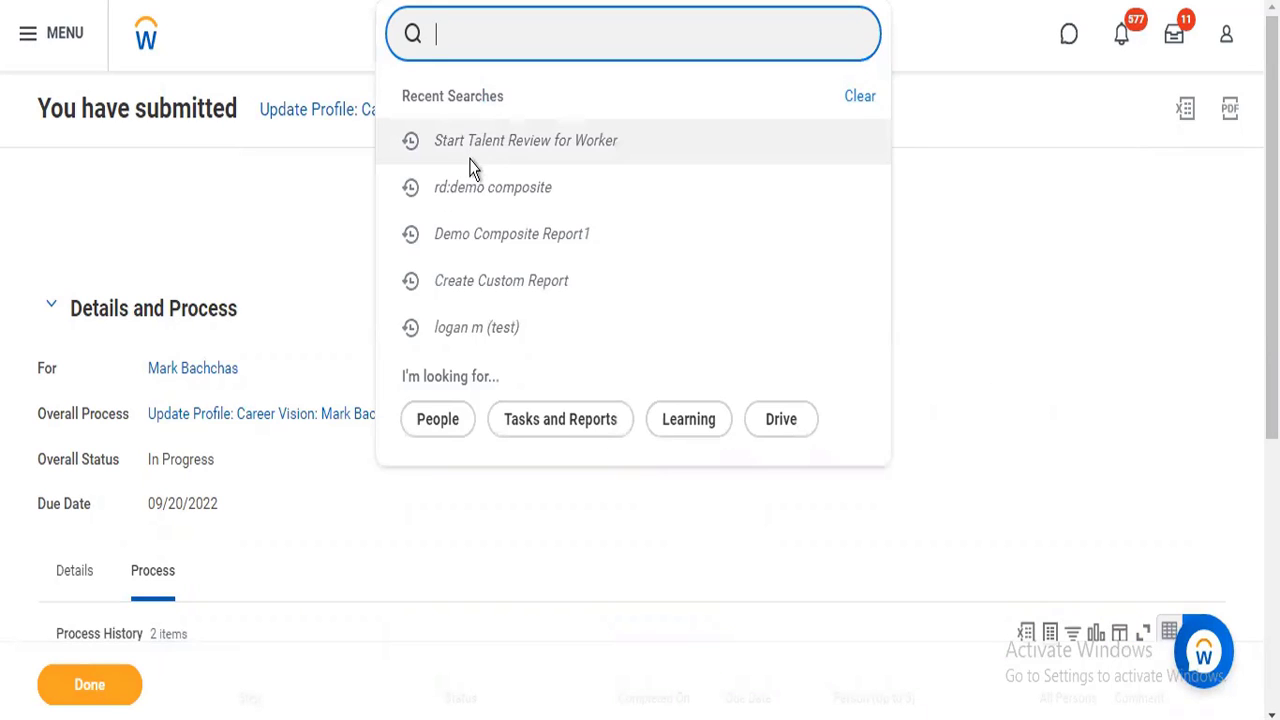
{"action": "left_click", "coordinate": [470, 159]}
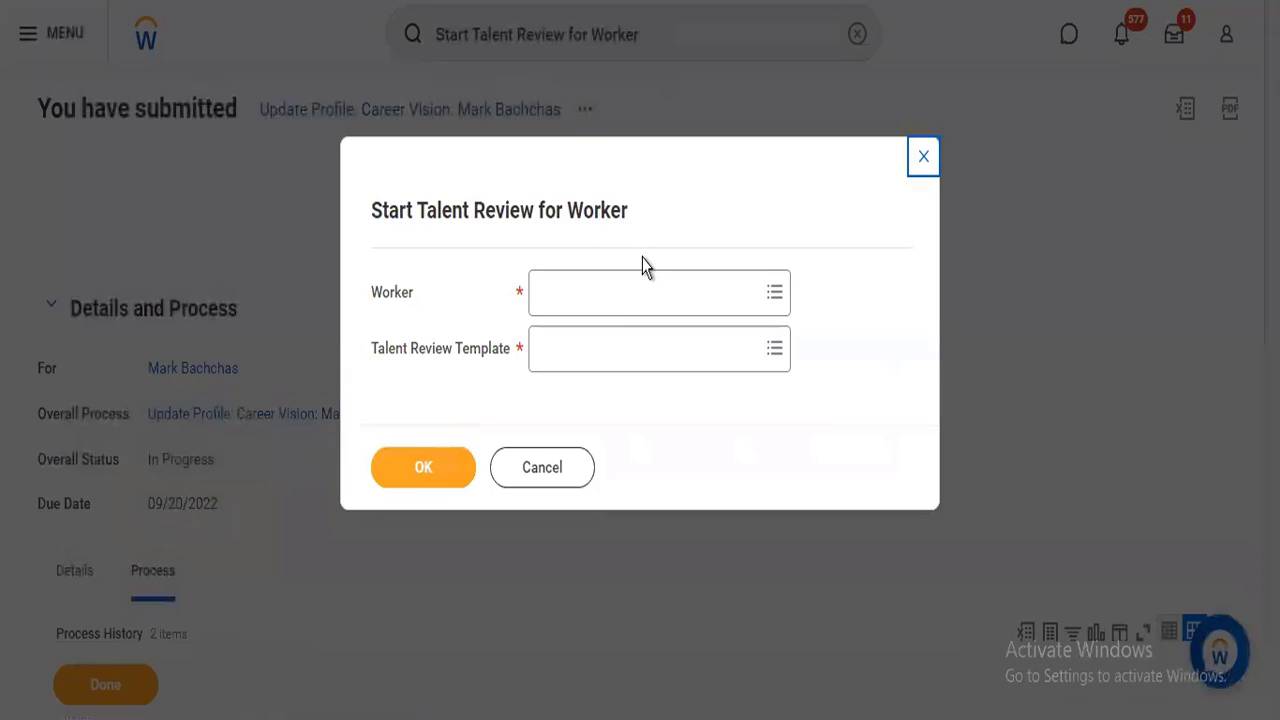
{"action": "left_click", "coordinate": [920, 160]}
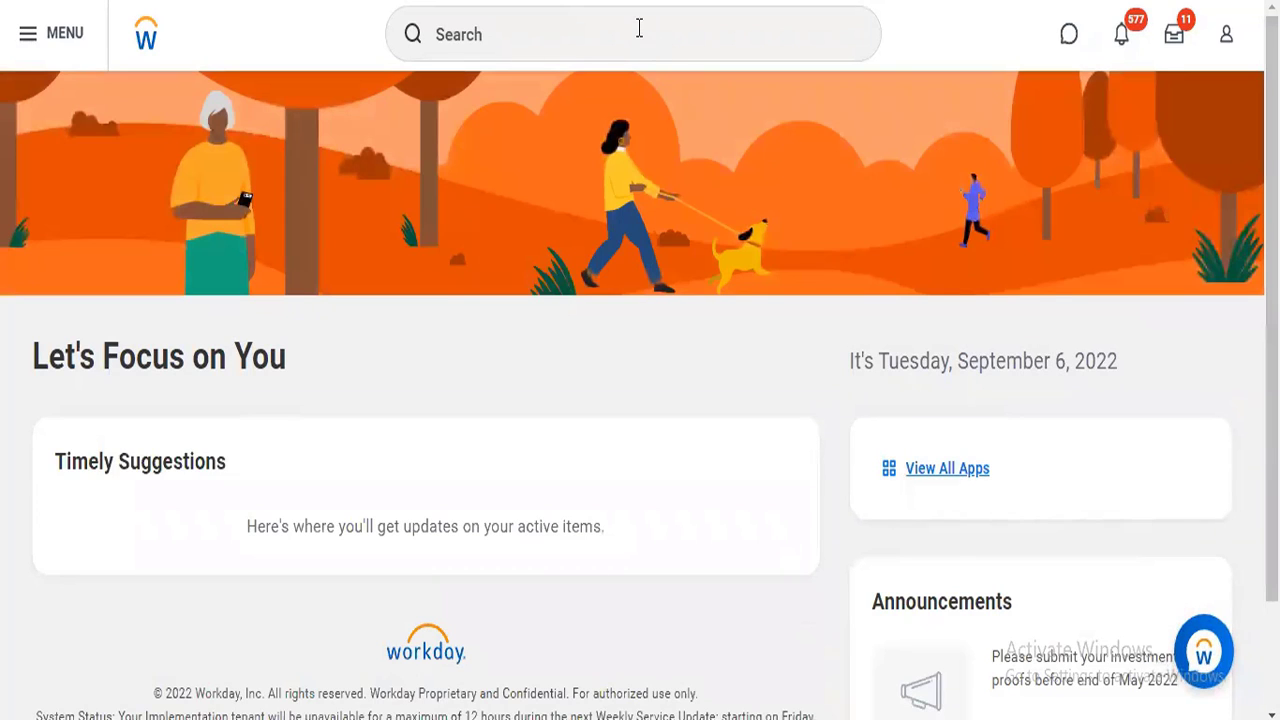
Try to act as the copied worker in the Start Proxy task, and cancel the task.
{"action": "left_click", "coordinate": [639, 30]}
{"action": "type", "text": "start p"}
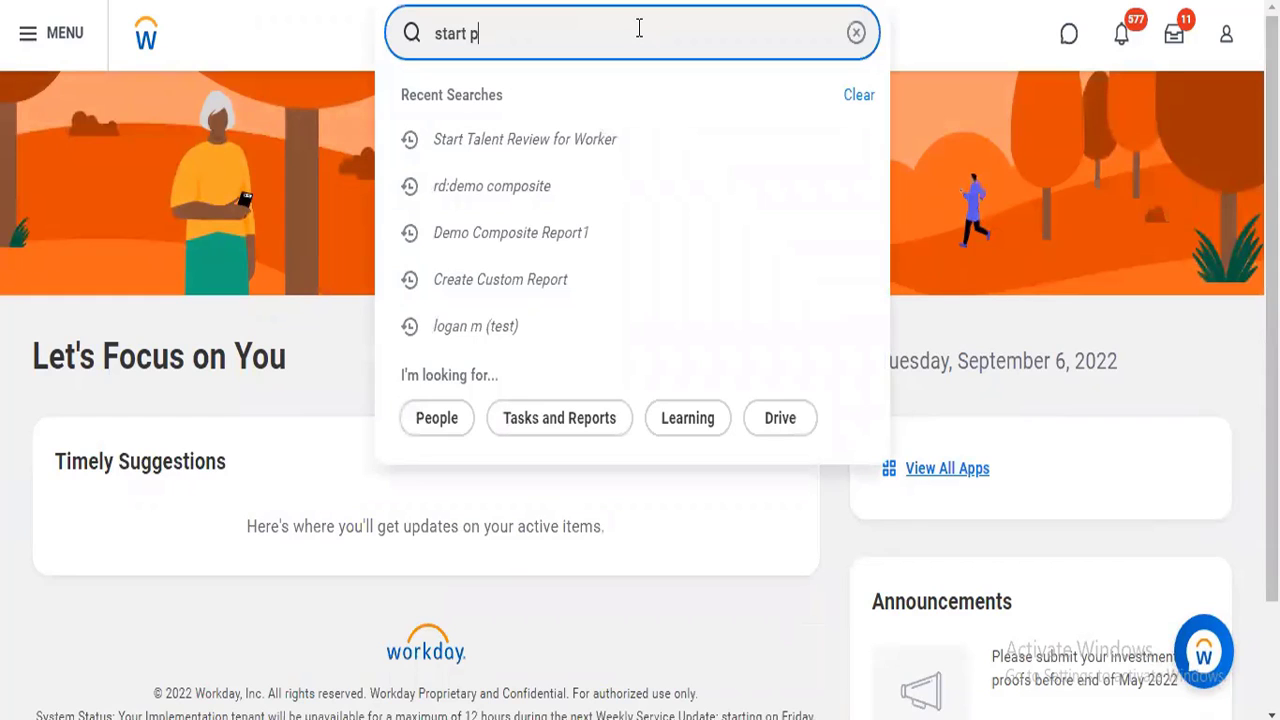
{"action": "type", "text": "roxy"}
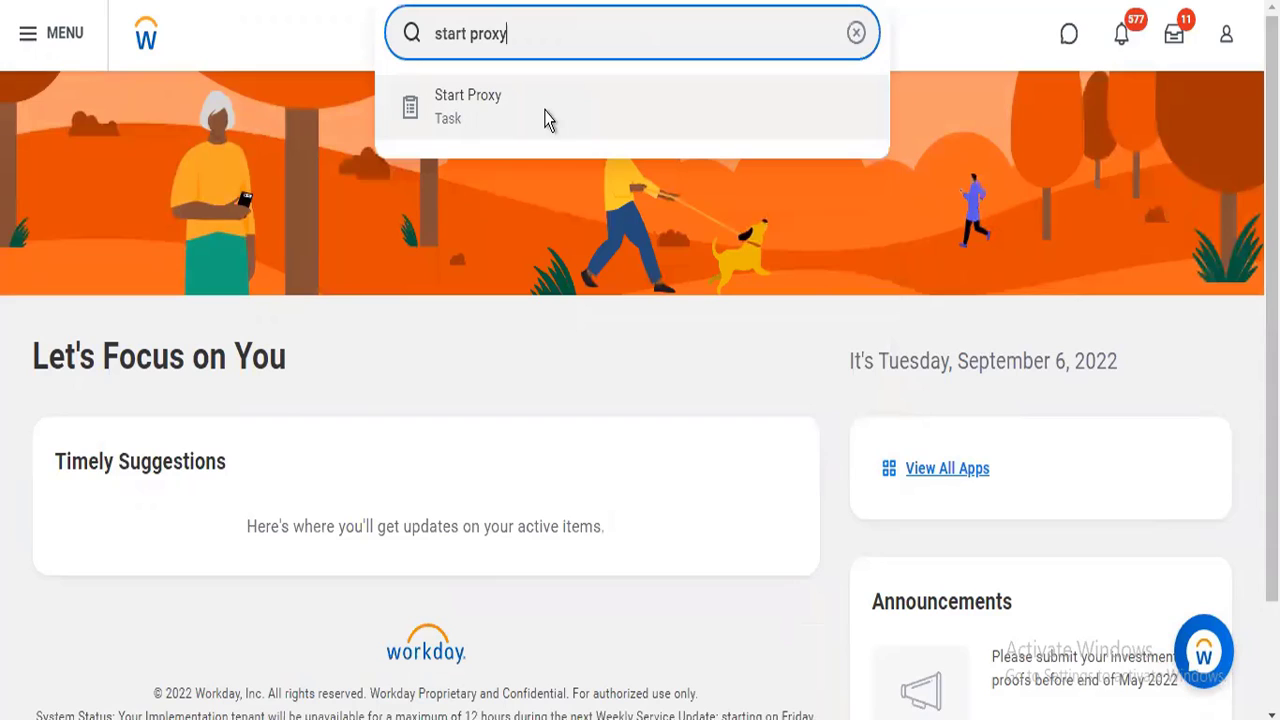
{"action": "left_click", "coordinate": [547, 121]}
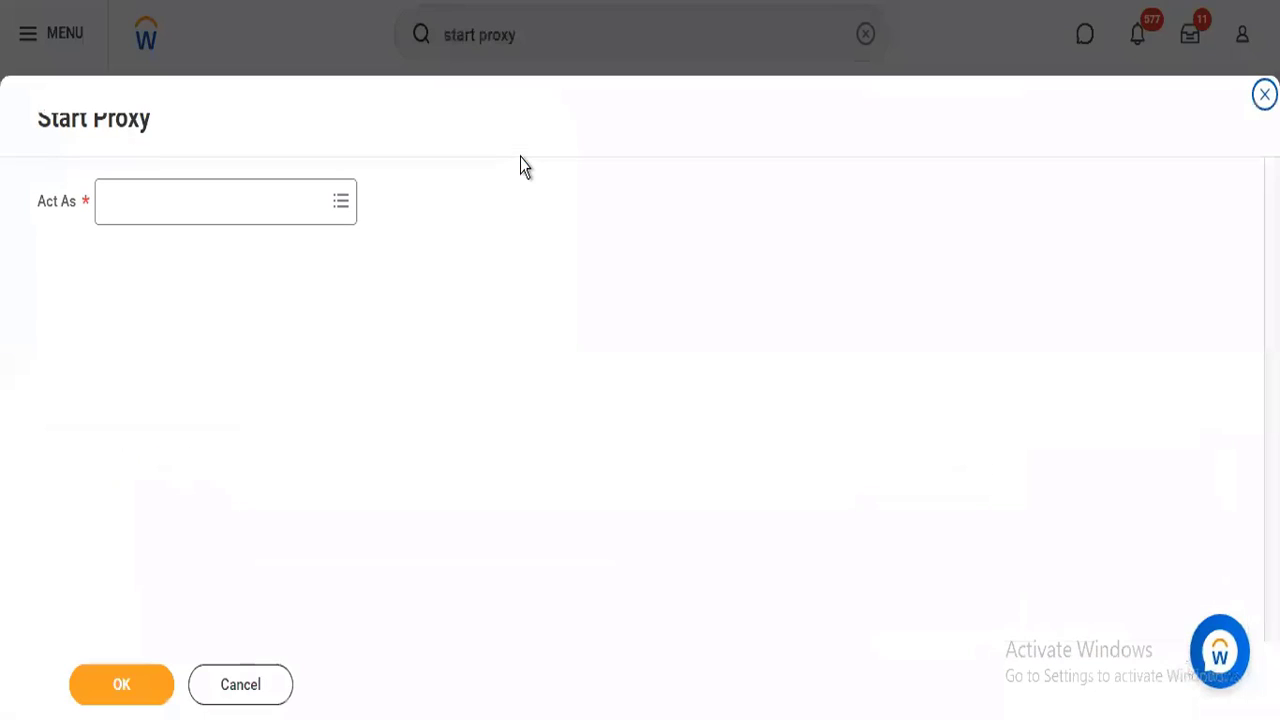
{"action": "left_click", "coordinate": [257, 211]}
{"action": "key", "text": "ctrl+v"}
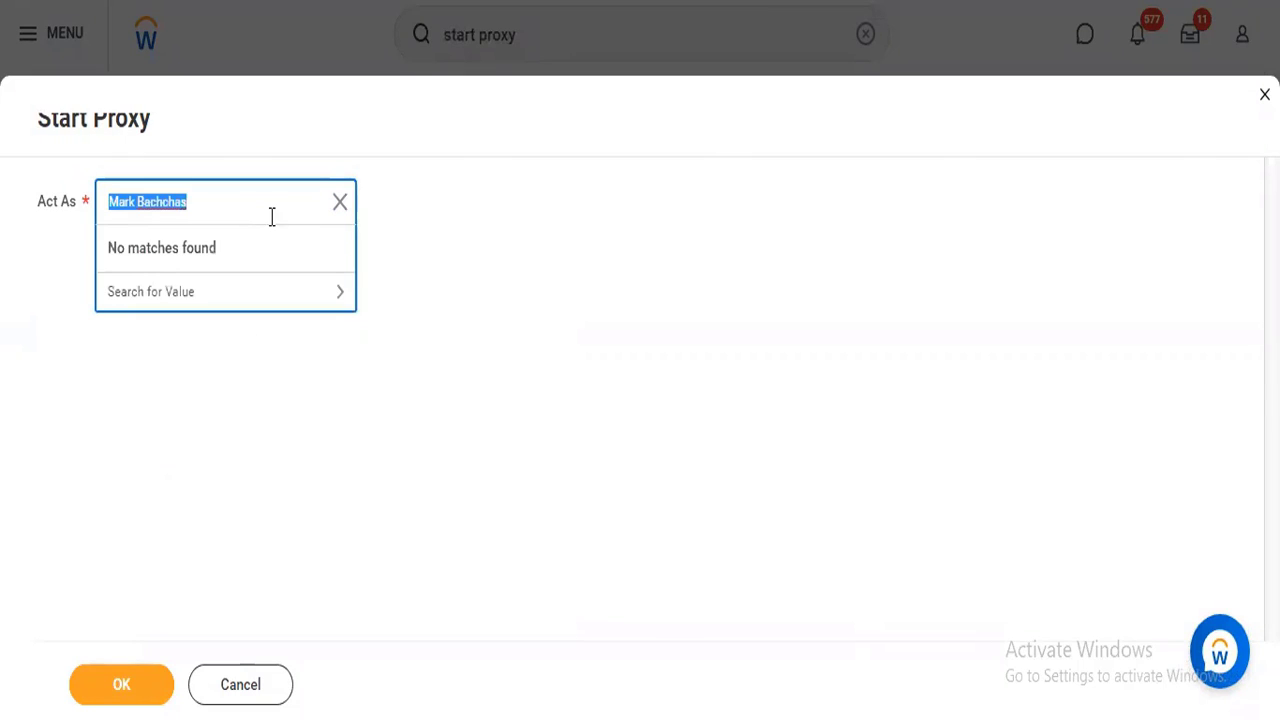
{"action": "left_click", "coordinate": [469, 230]}
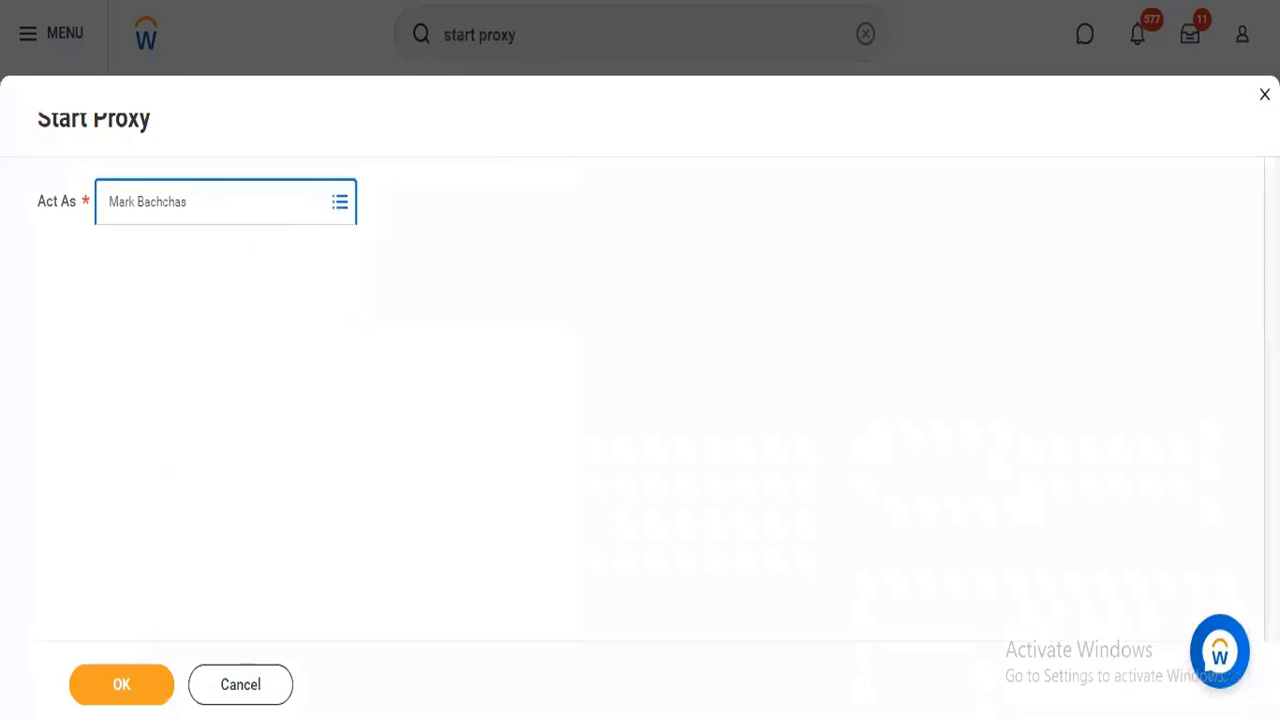
{"action": "left_click", "coordinate": [254, 699]}
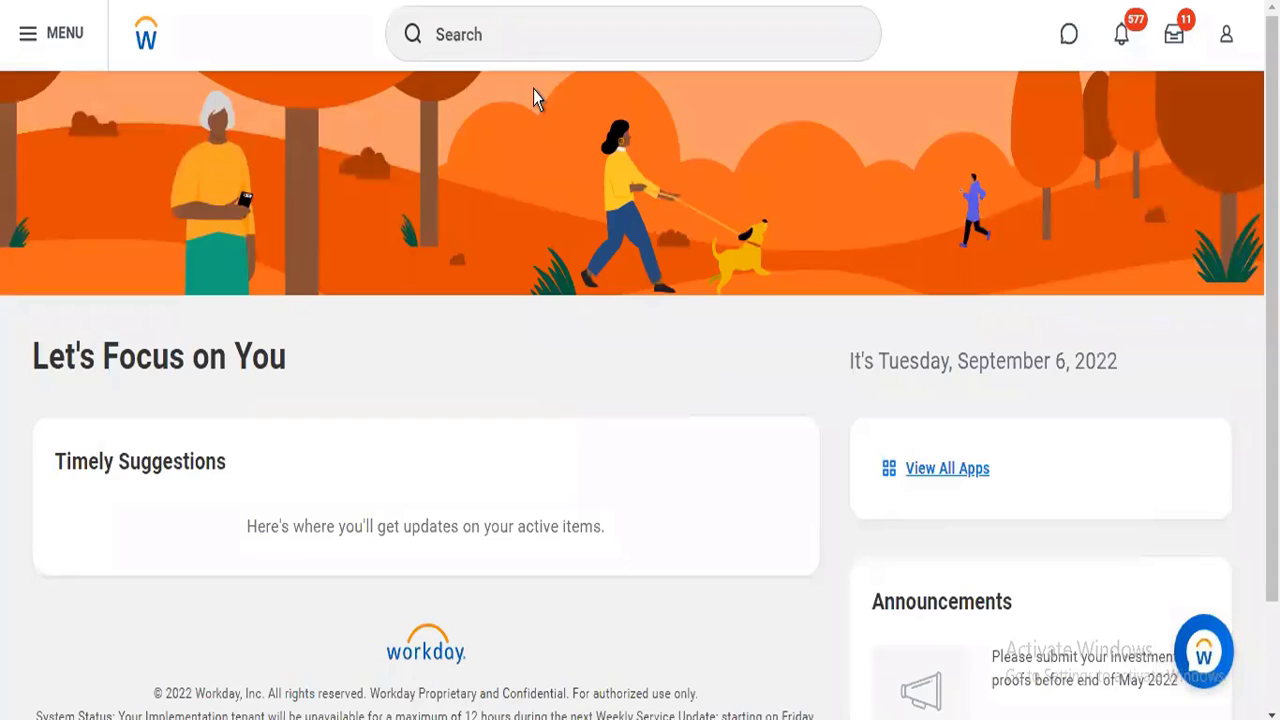
Try to start another talent review for the copied worker, and discard the changes.
{"action": "left_click", "coordinate": [536, 44]}
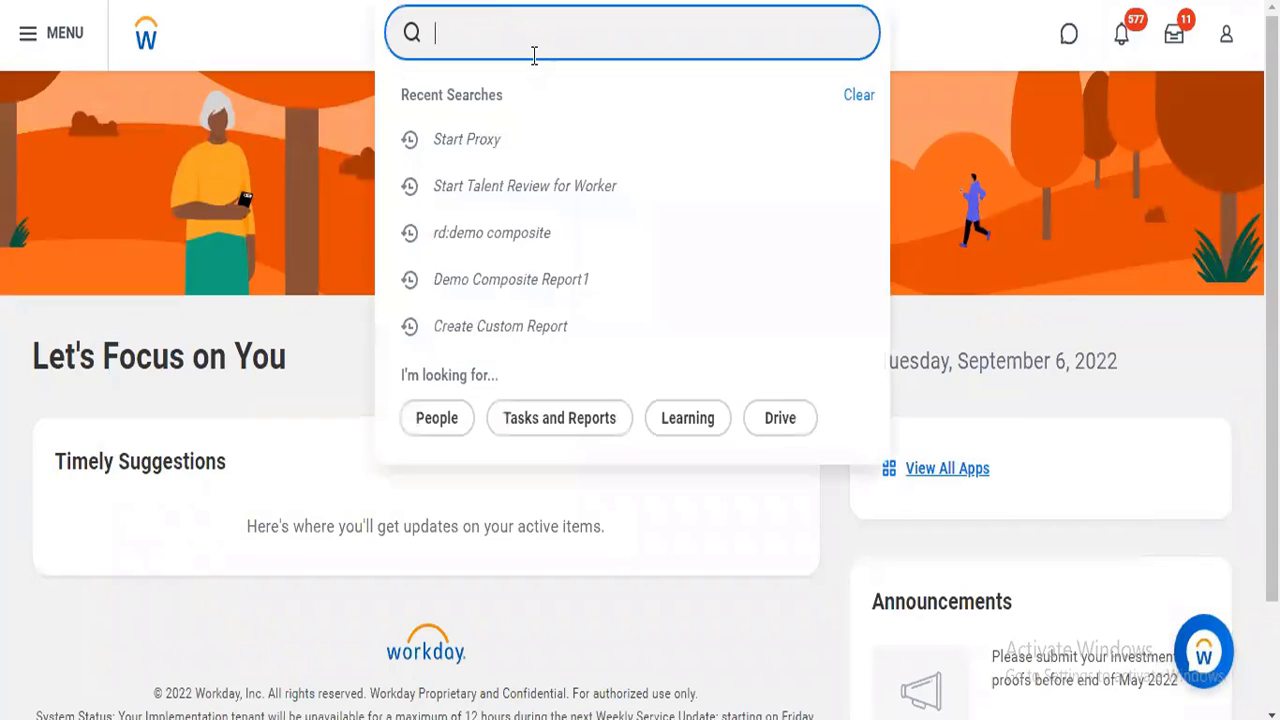
{"action": "left_click", "coordinate": [531, 185]}
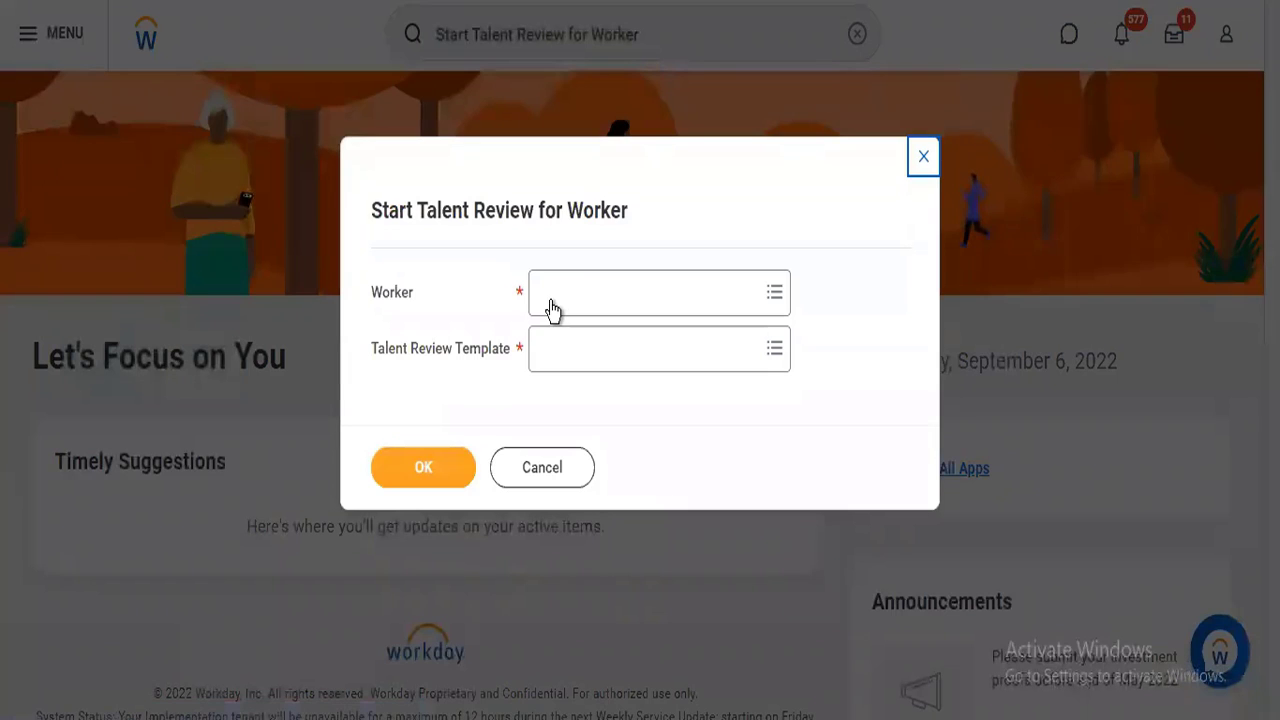
{"action": "left_click", "coordinate": [551, 304]}
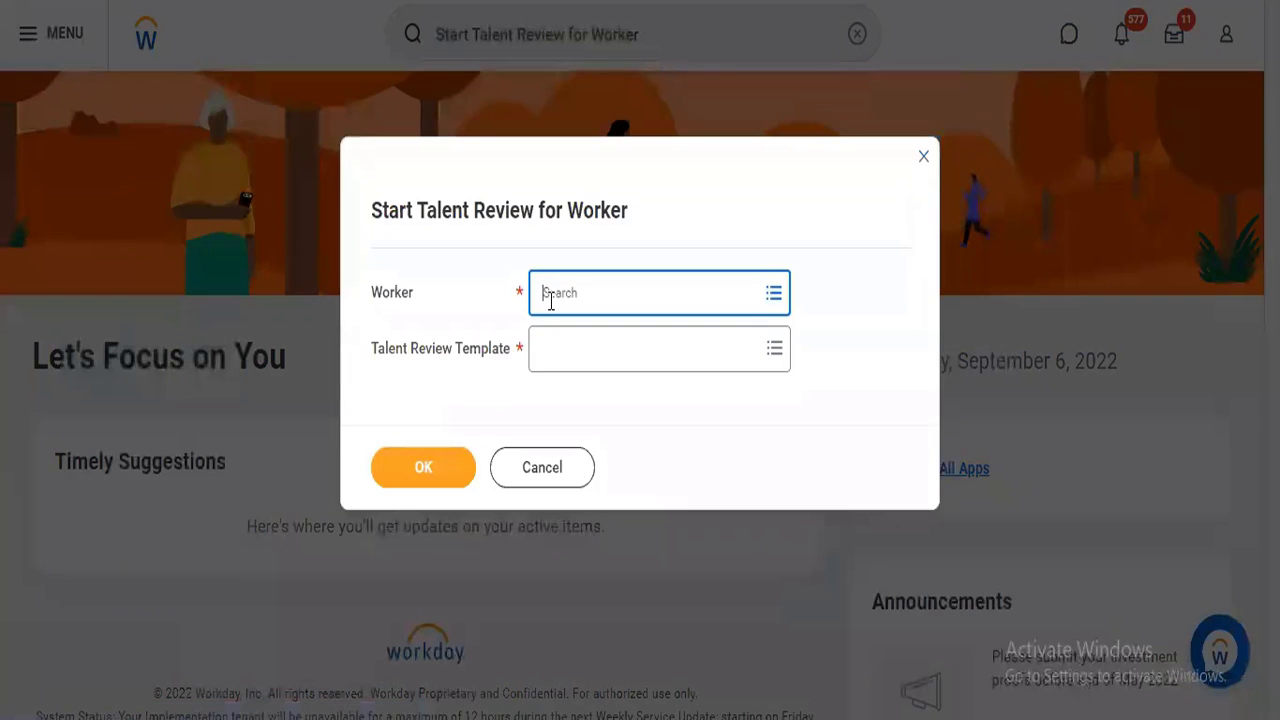
{"action": "key", "text": "ctrl+v"}
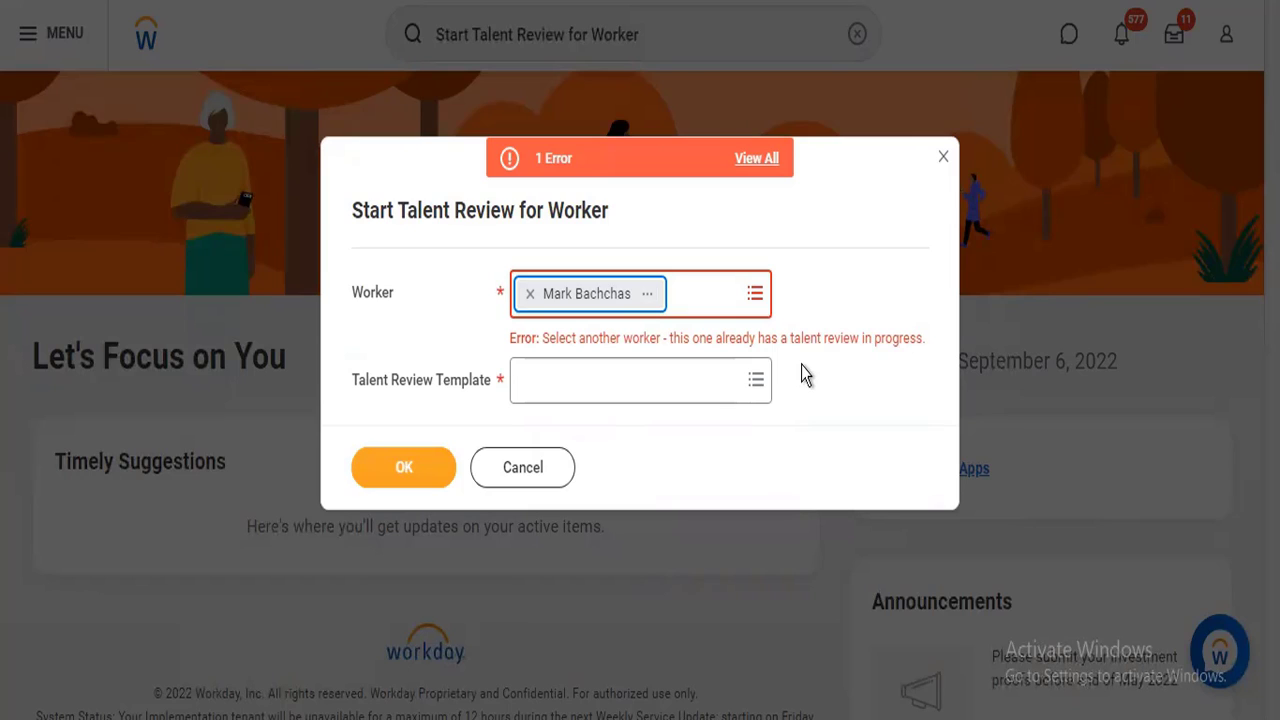
{"action": "left_click", "coordinate": [497, 477]}
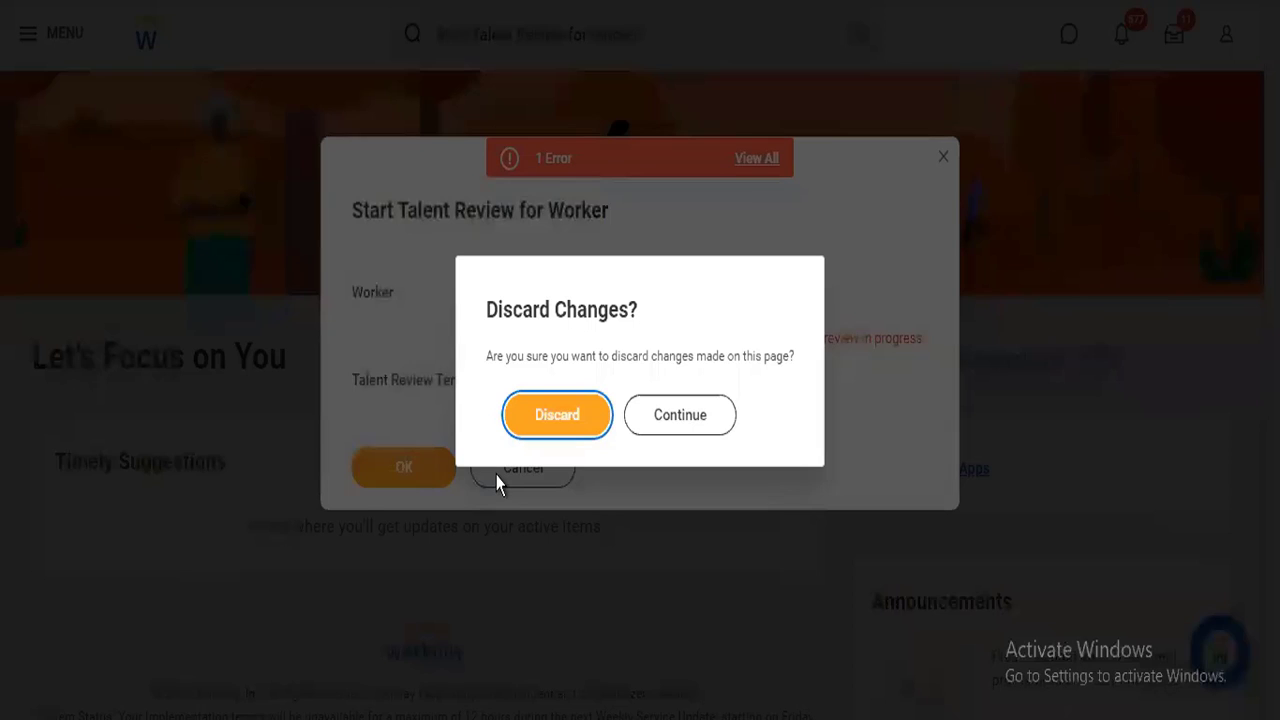
{"action": "left_click", "coordinate": [583, 421]}
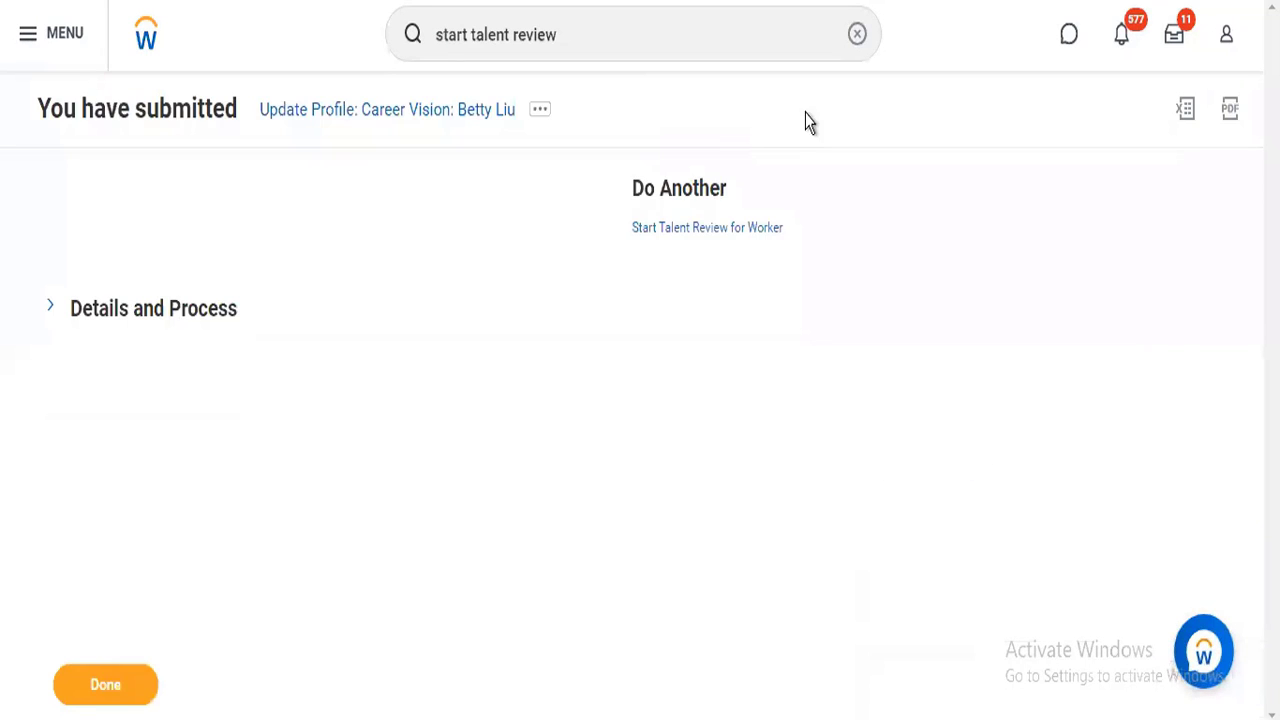
Clear the previous search, look up the custom report task, and open Create Custom Report.
{"action": "left_click", "coordinate": [856, 38]}
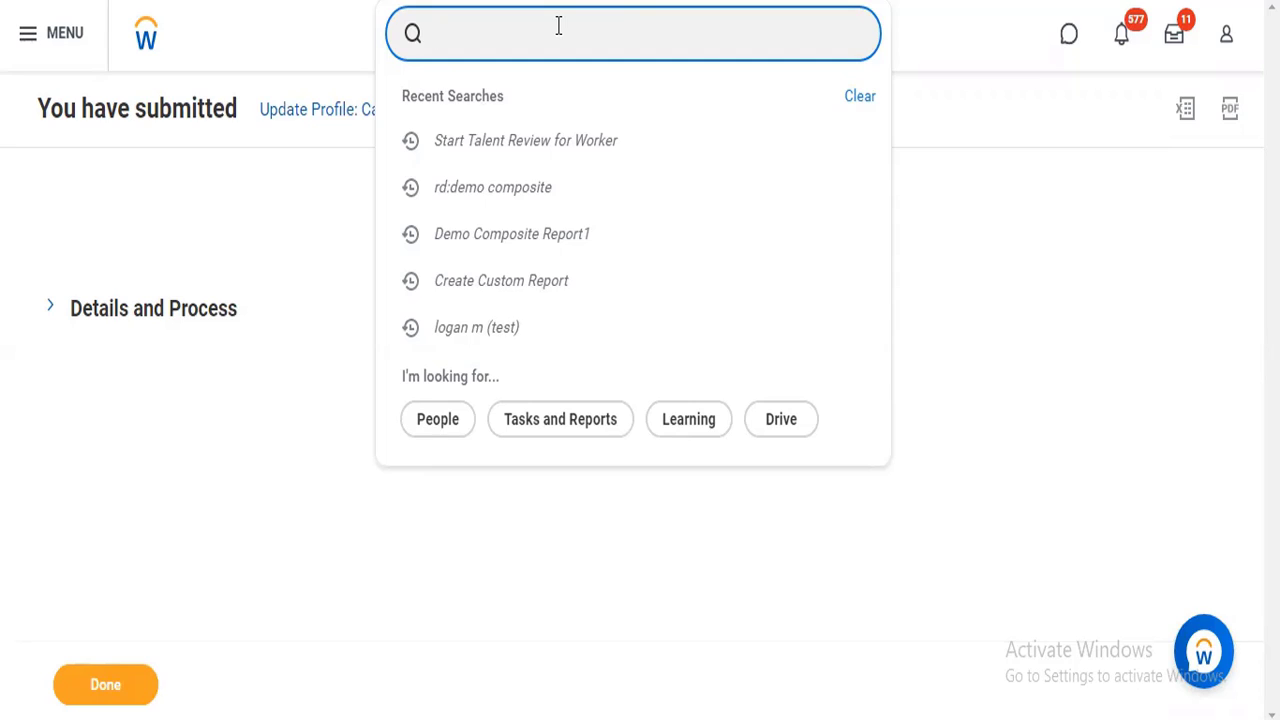
{"action": "type", "text": "creat cust"}
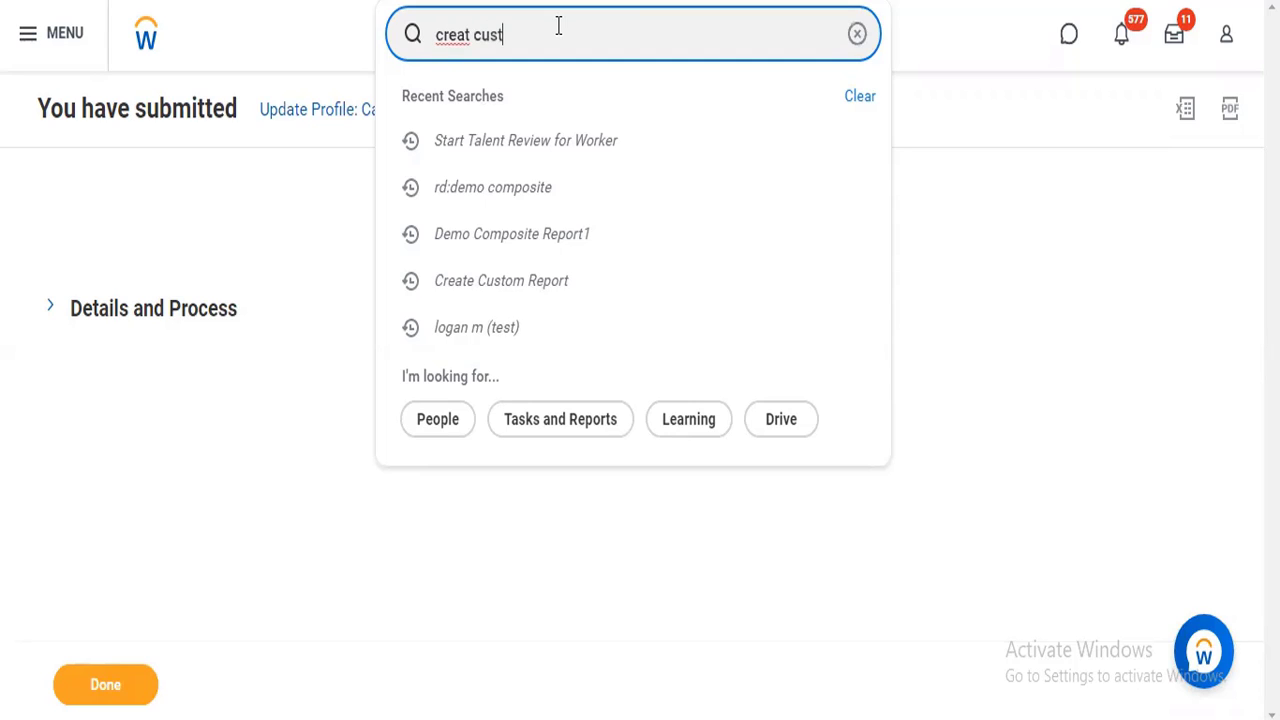
{"action": "type", "text": "om report"}
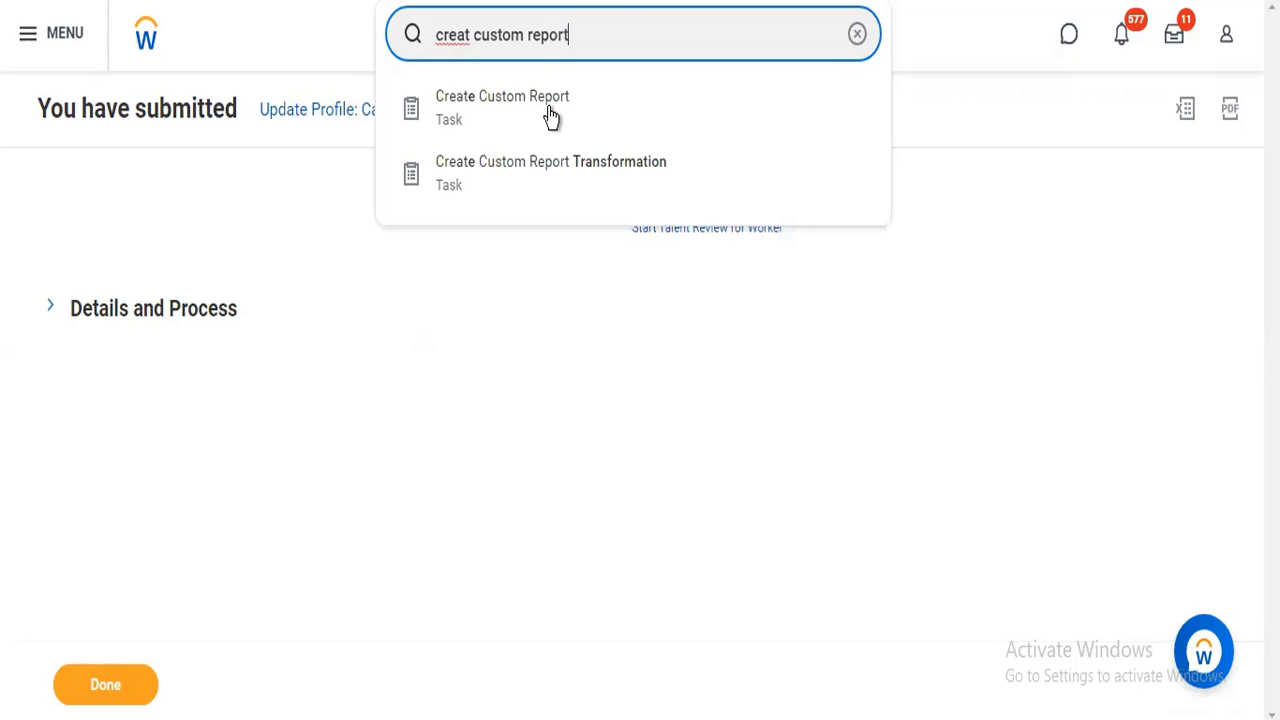
{"action": "left_click", "coordinate": [550, 117]}
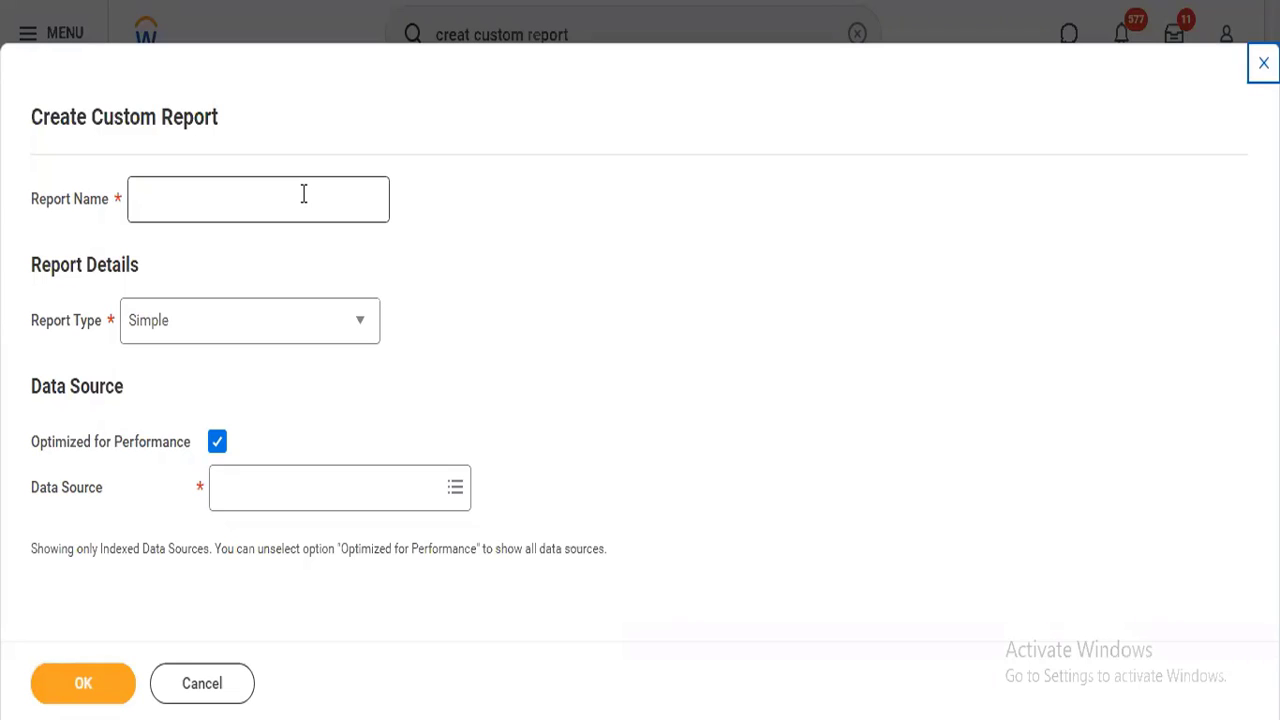
Examine the available report types and set the report type to nBox.
{"action": "left_click", "coordinate": [290, 194]}
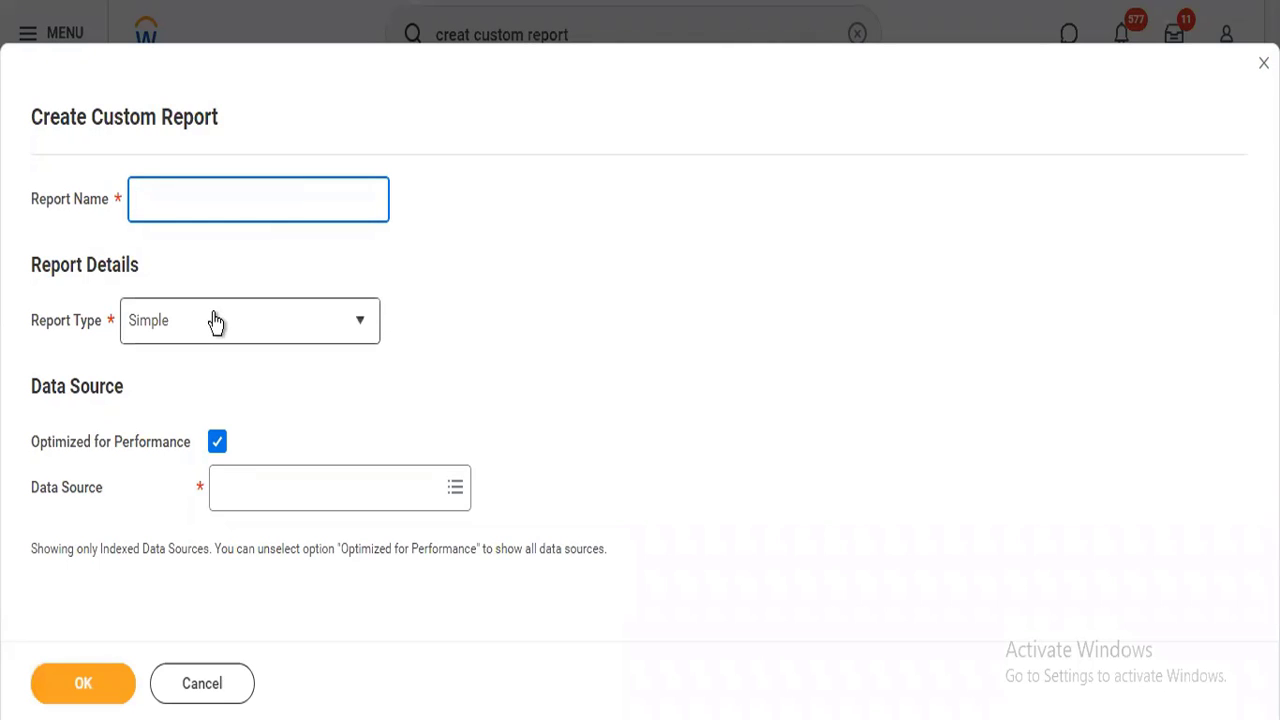
{"action": "mouse_move", "coordinate": [215, 321]}
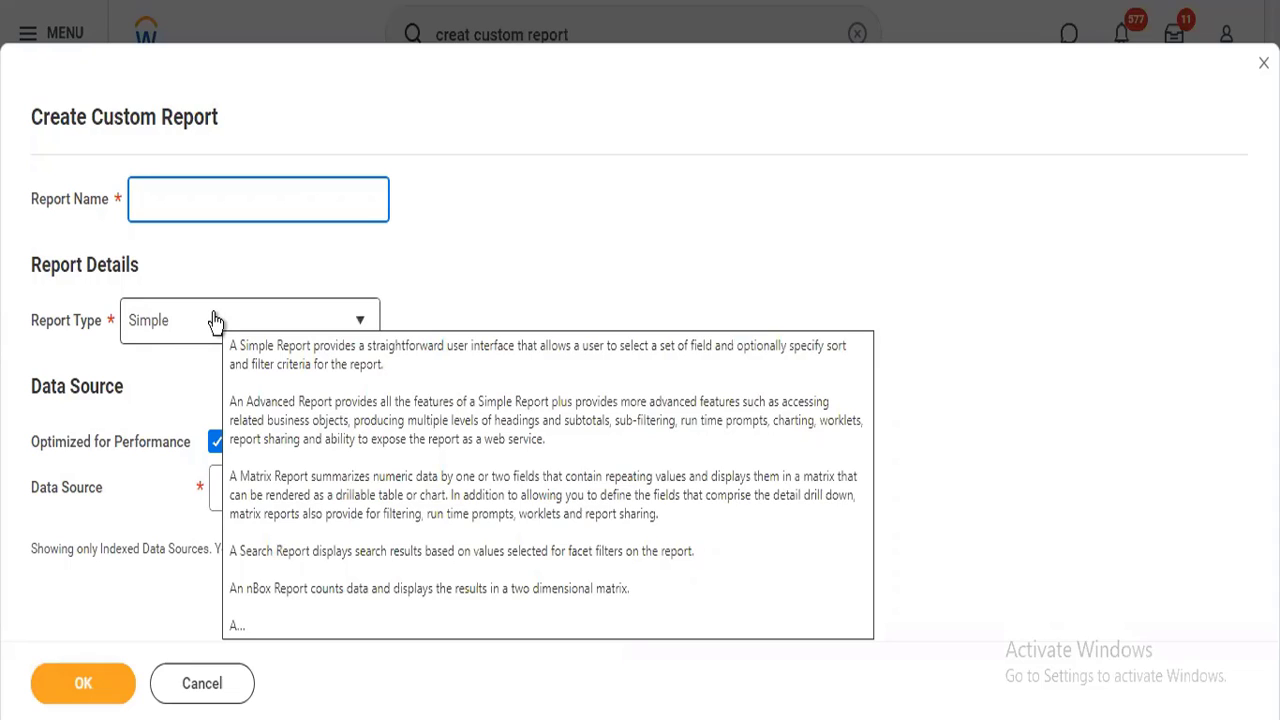
{"action": "left_click", "coordinate": [215, 321]}
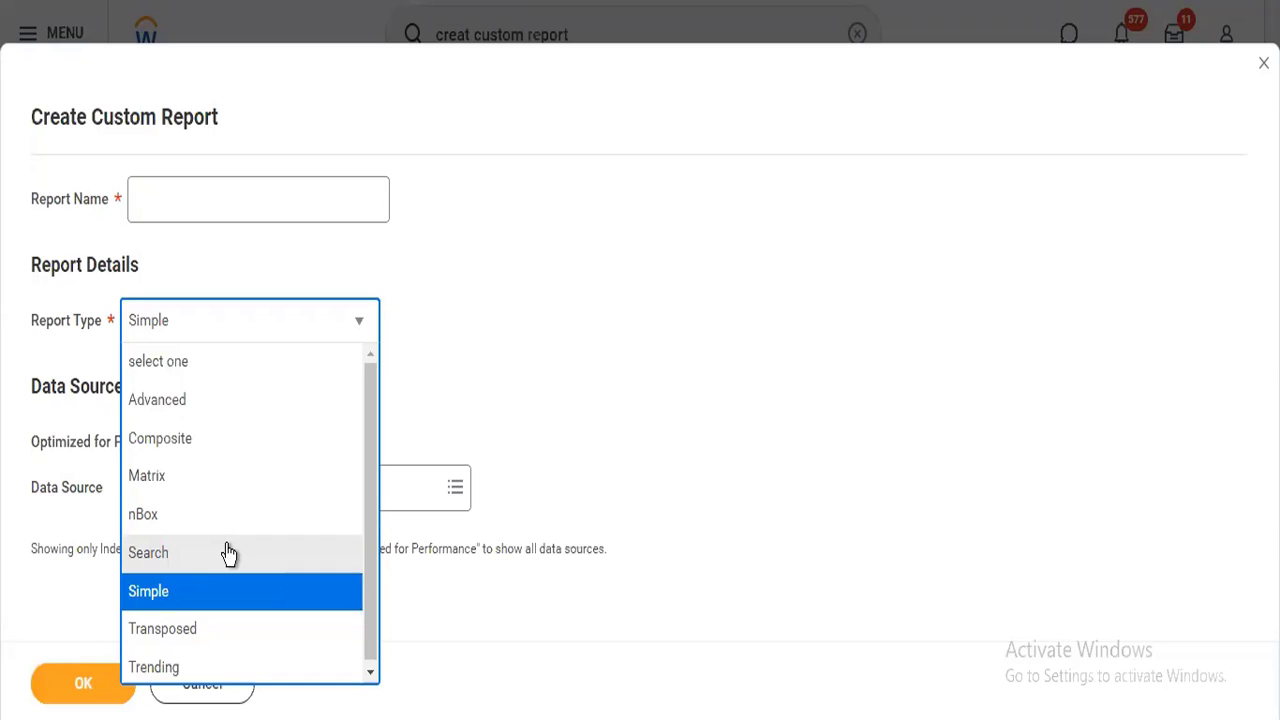
{"action": "left_click", "coordinate": [505, 316]}
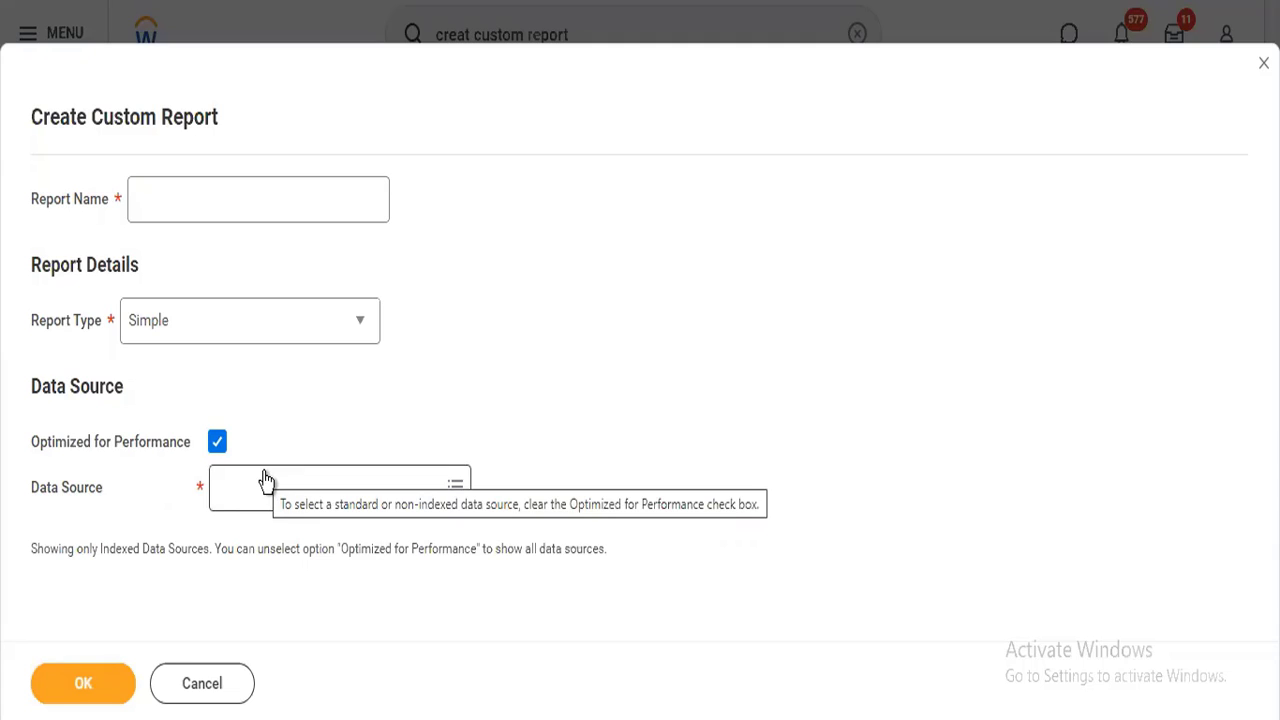
{"action": "left_click", "coordinate": [283, 345]}
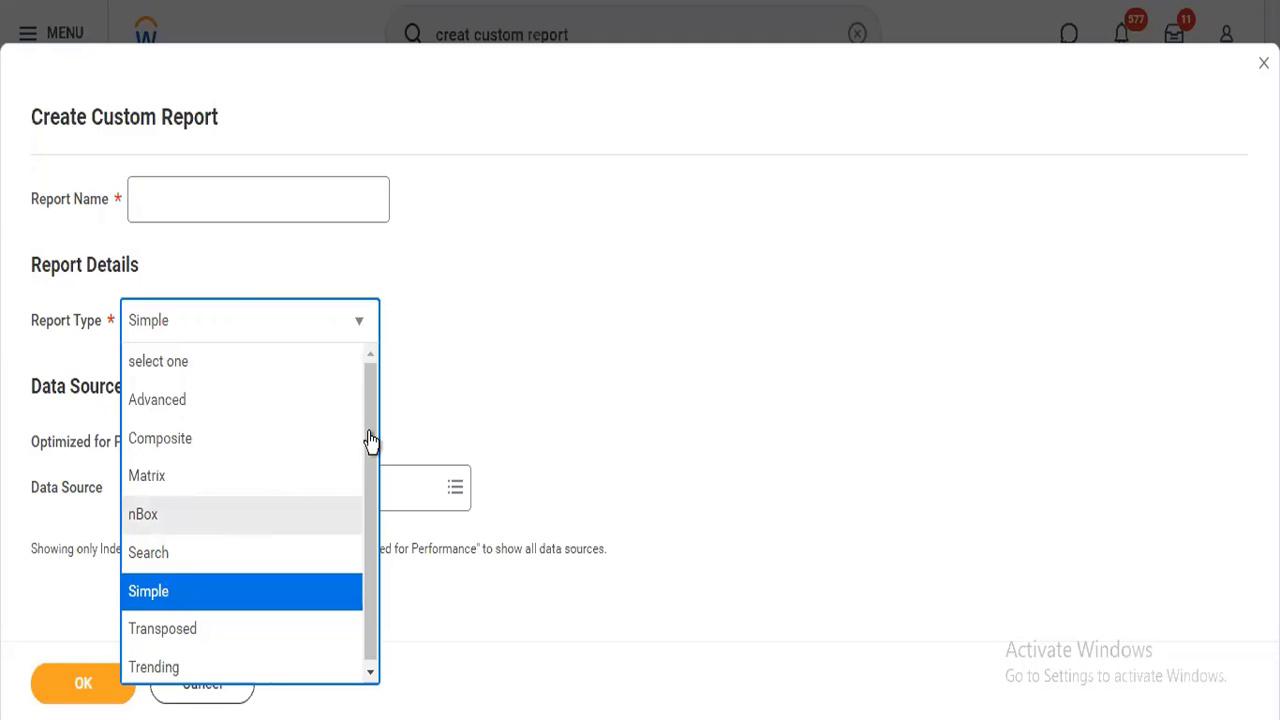
{"action": "left_click", "coordinate": [219, 514]}
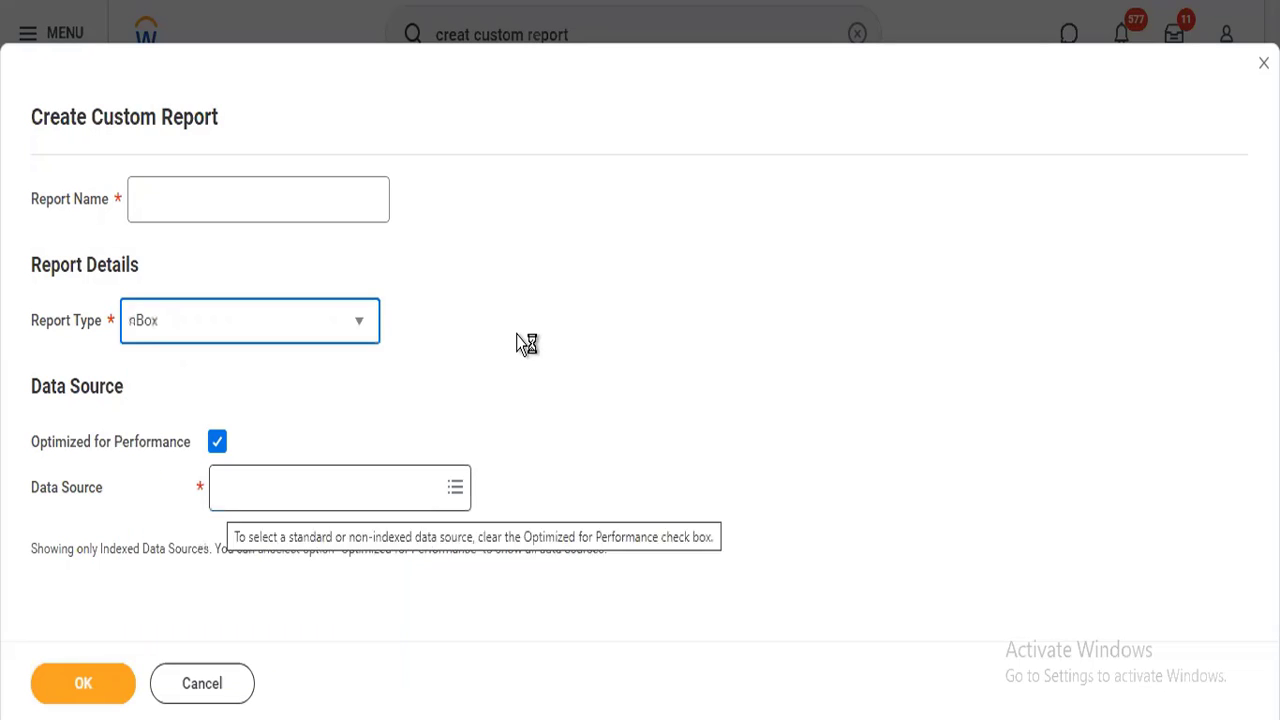
{"action": "left_click", "coordinate": [253, 332]}
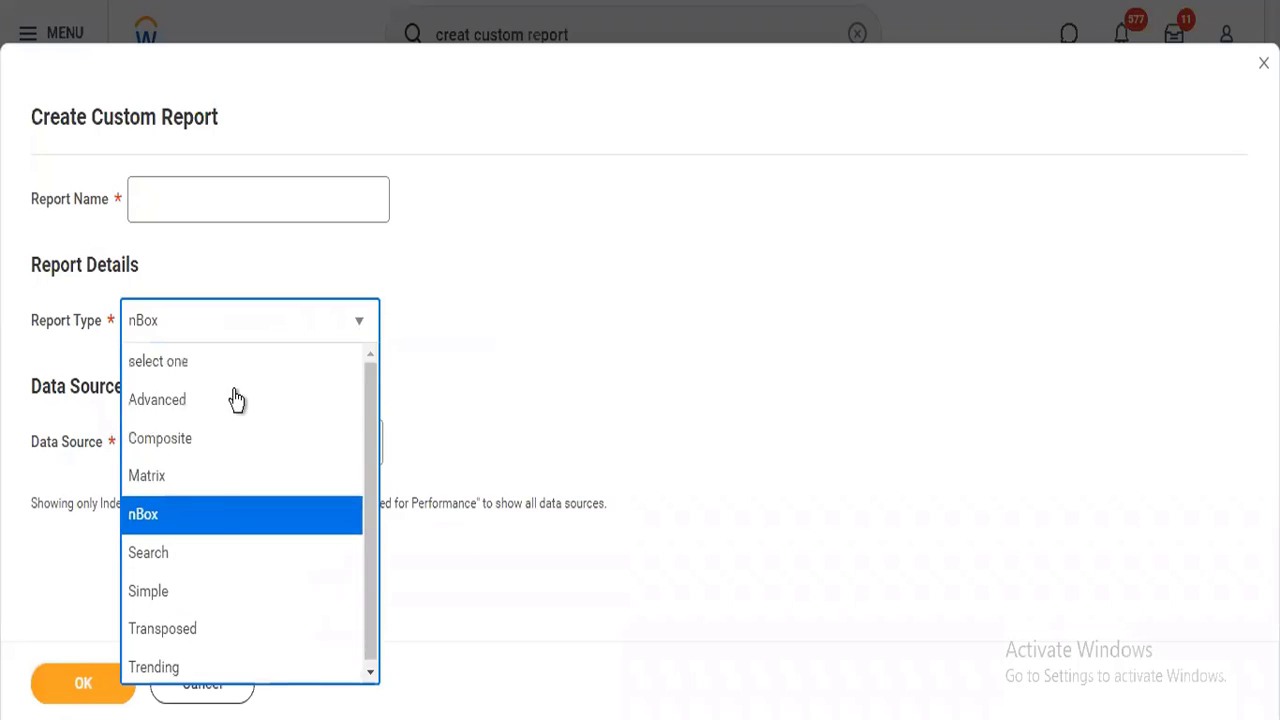
{"action": "left_click", "coordinate": [212, 512]}
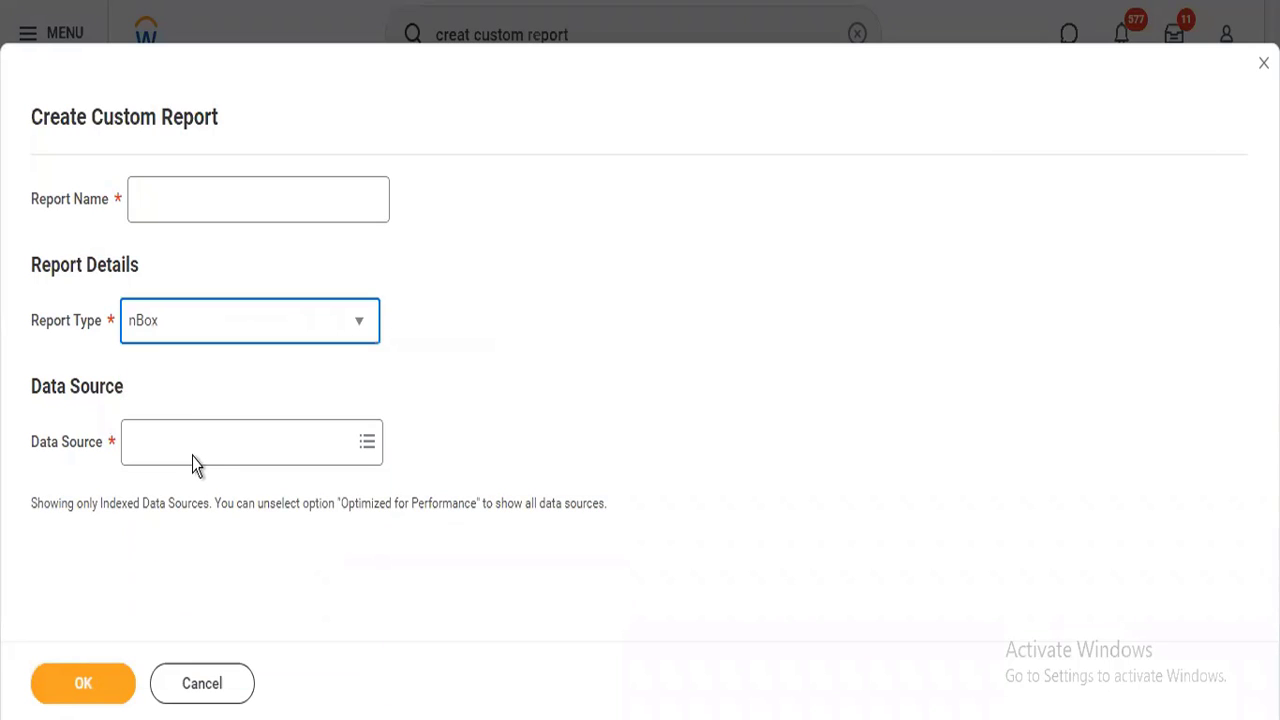
Set the report type to Advanced and browse the full list of indexed data sources.
{"action": "left_click", "coordinate": [238, 330]}
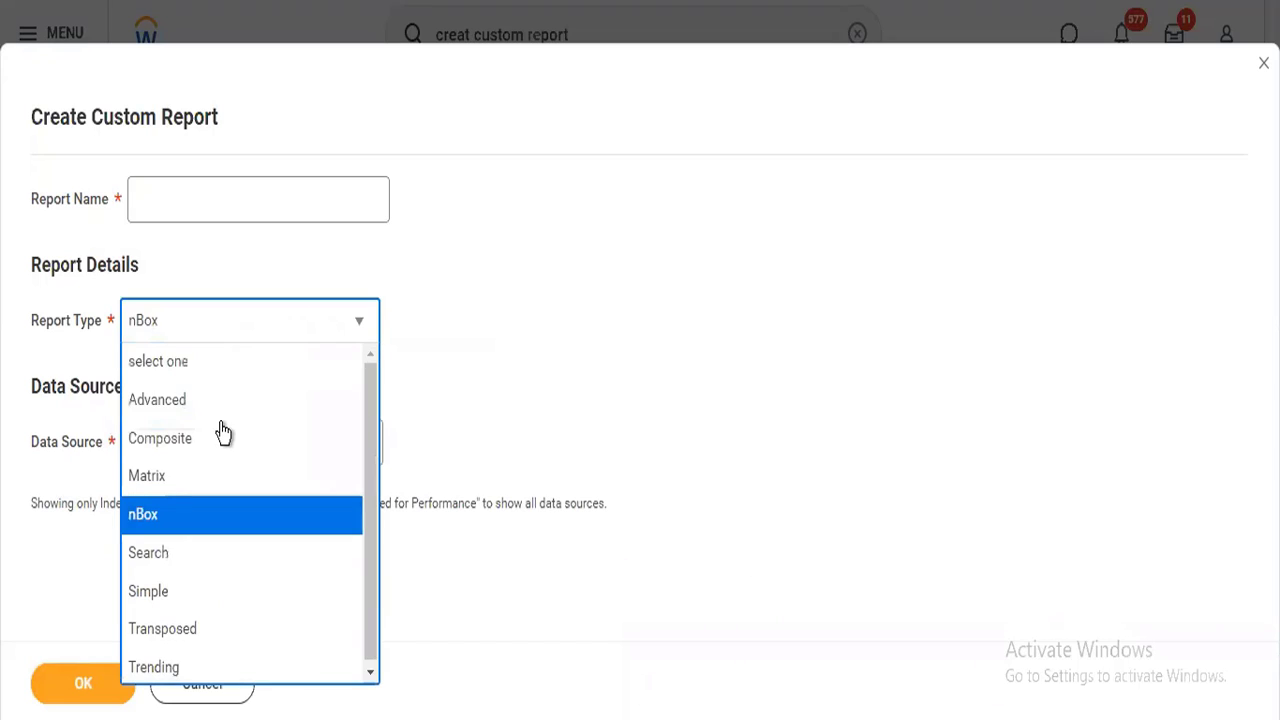
{"action": "left_click", "coordinate": [218, 407]}
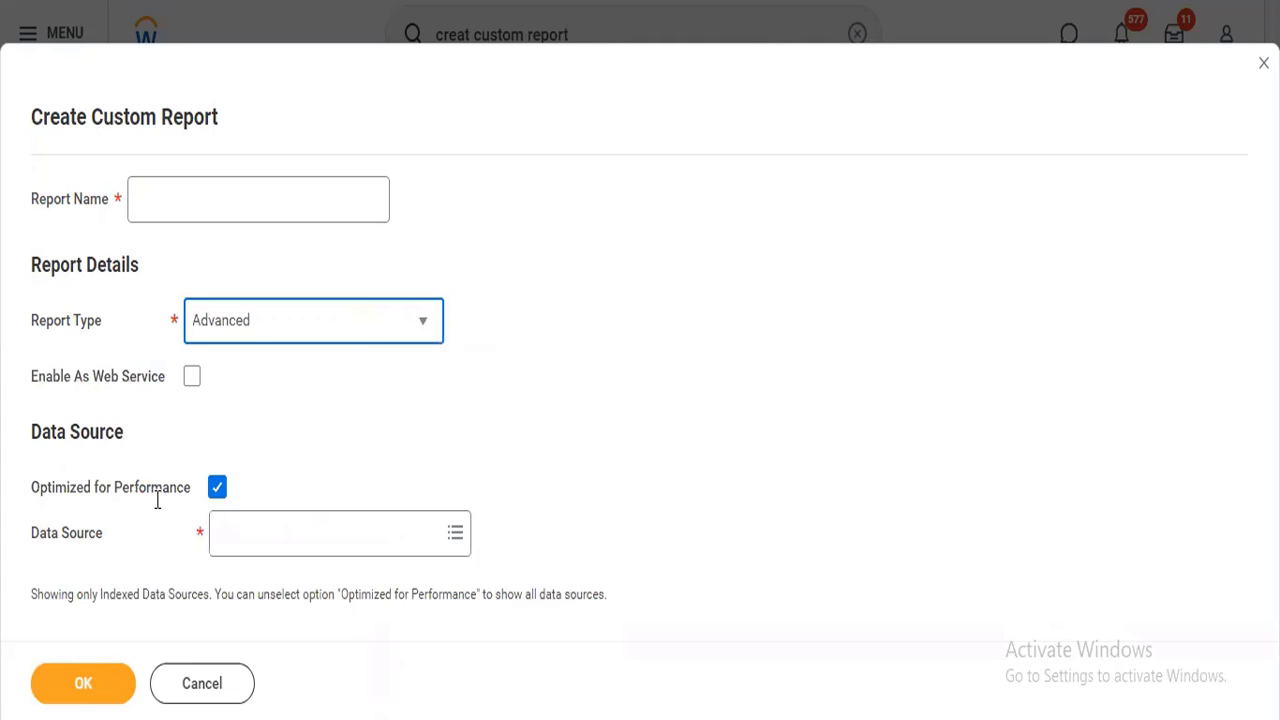
{"action": "mouse_move", "coordinate": [160, 500]}
{"action": "mouse_move", "coordinate": [270, 318]}
{"action": "mouse_move", "coordinate": [215, 493]}
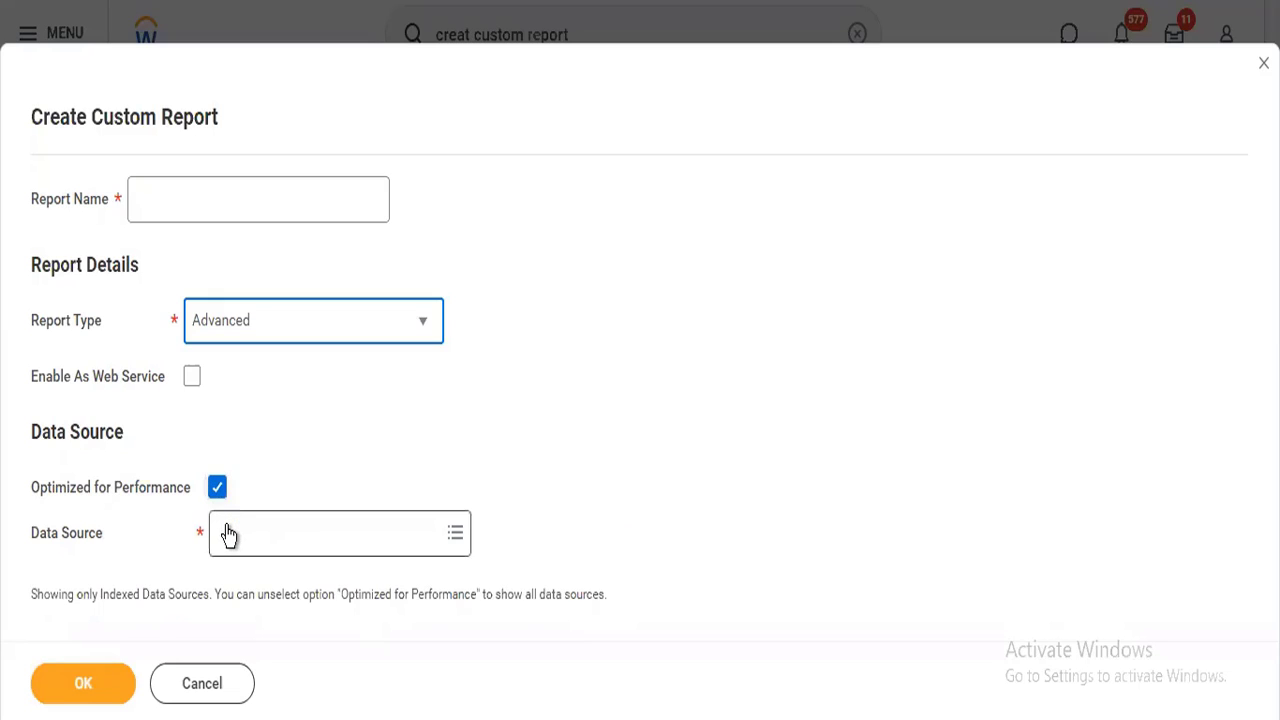
{"action": "left_click", "coordinate": [227, 525]}
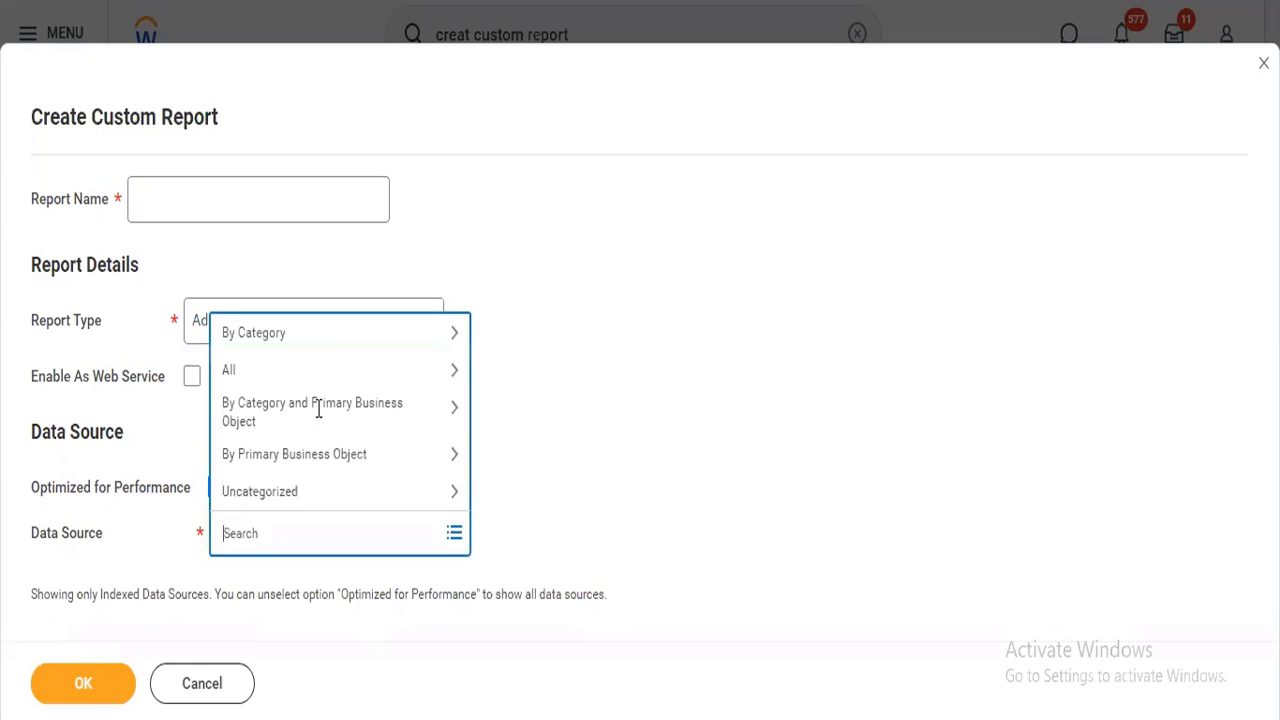
{"action": "left_click", "coordinate": [370, 378]}
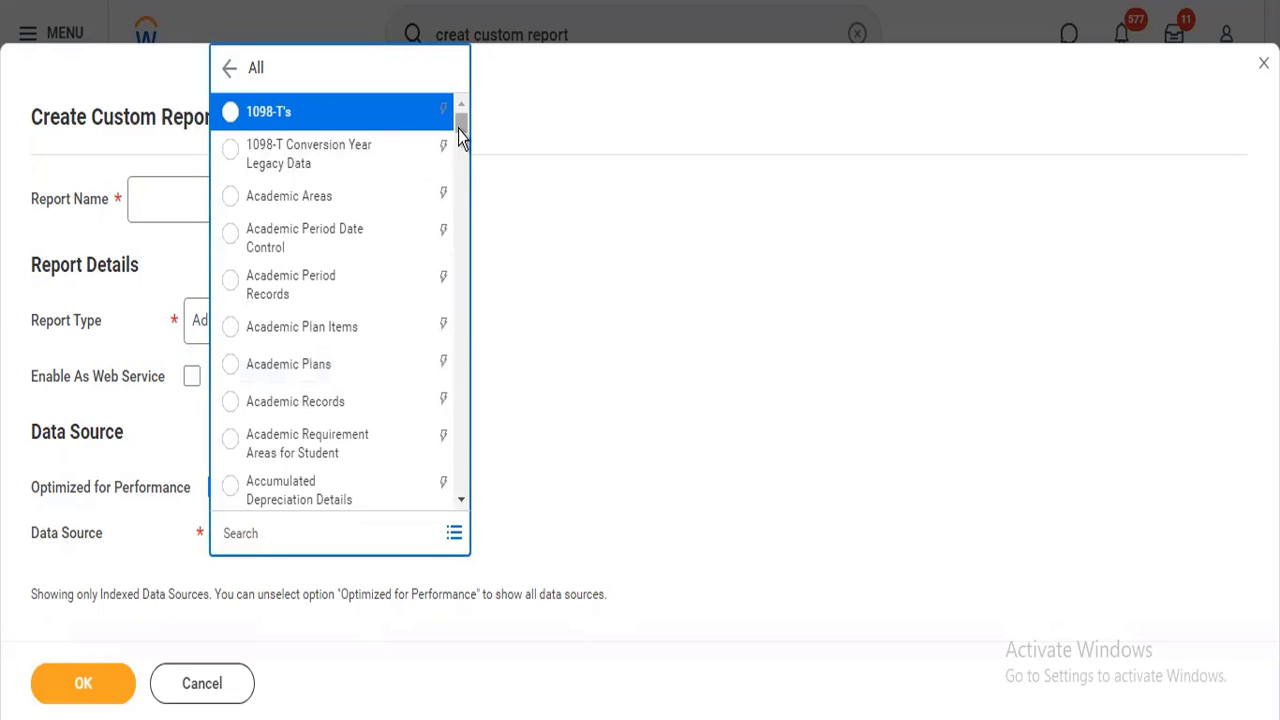
{"action": "scroll", "coordinate": [462, 147], "scroll_direction": "down", "scroll_amount": 5}
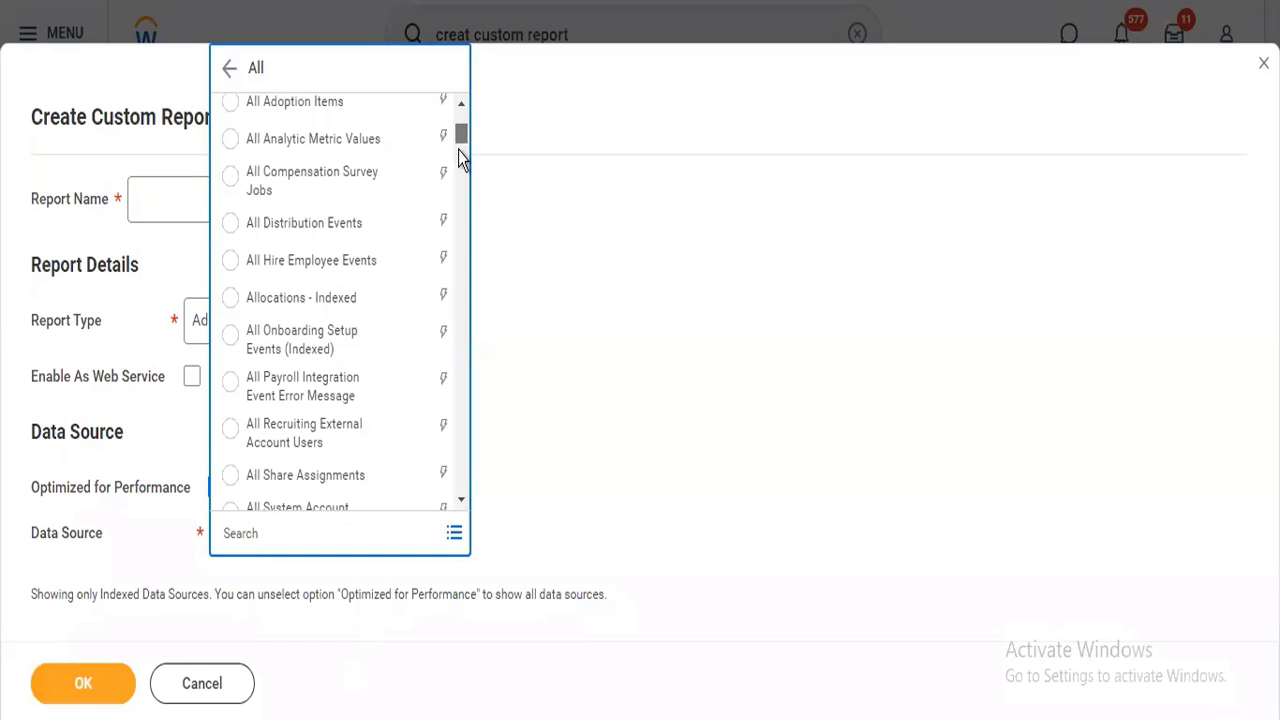
{"action": "scroll", "coordinate": [458, 150], "scroll_direction": "down", "scroll_amount": 2}
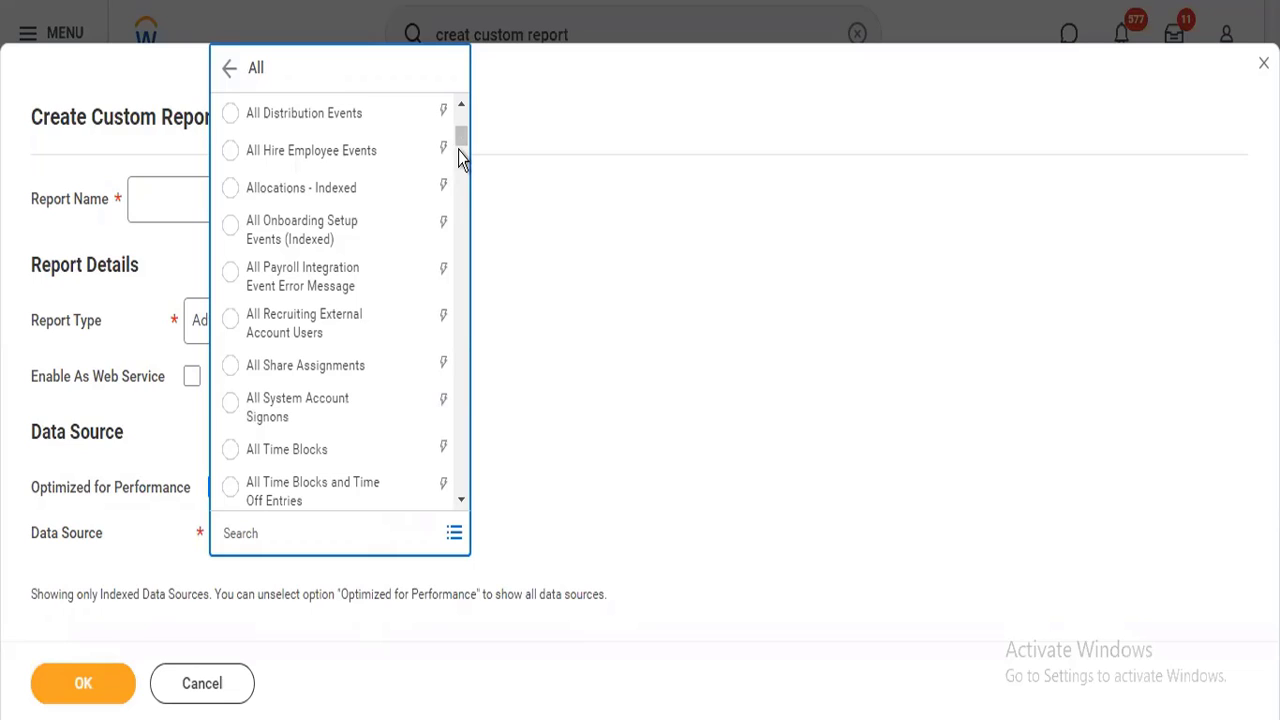
{"action": "left_click_drag", "start_coordinate": [460, 148], "coordinate": [463, 170]}
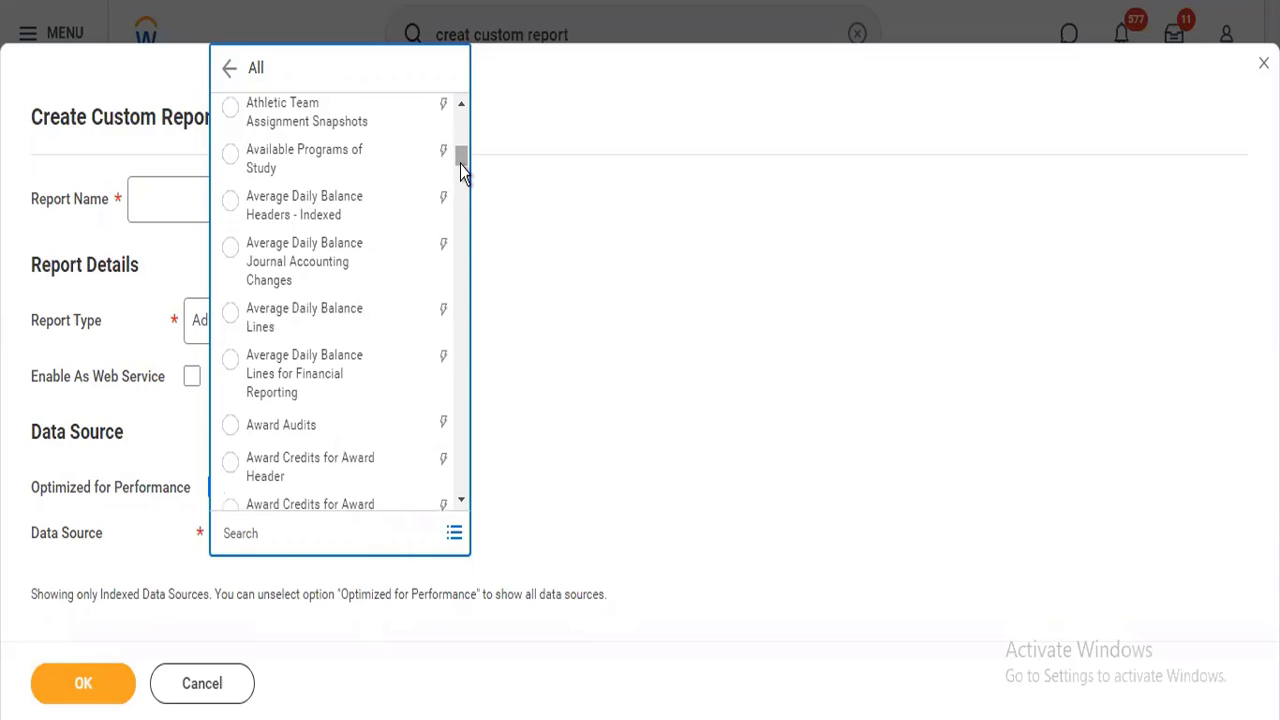
Search the data sources for "all worker" and remove the selected Indexed All Workers source.
{"action": "left_click", "coordinate": [342, 523]}
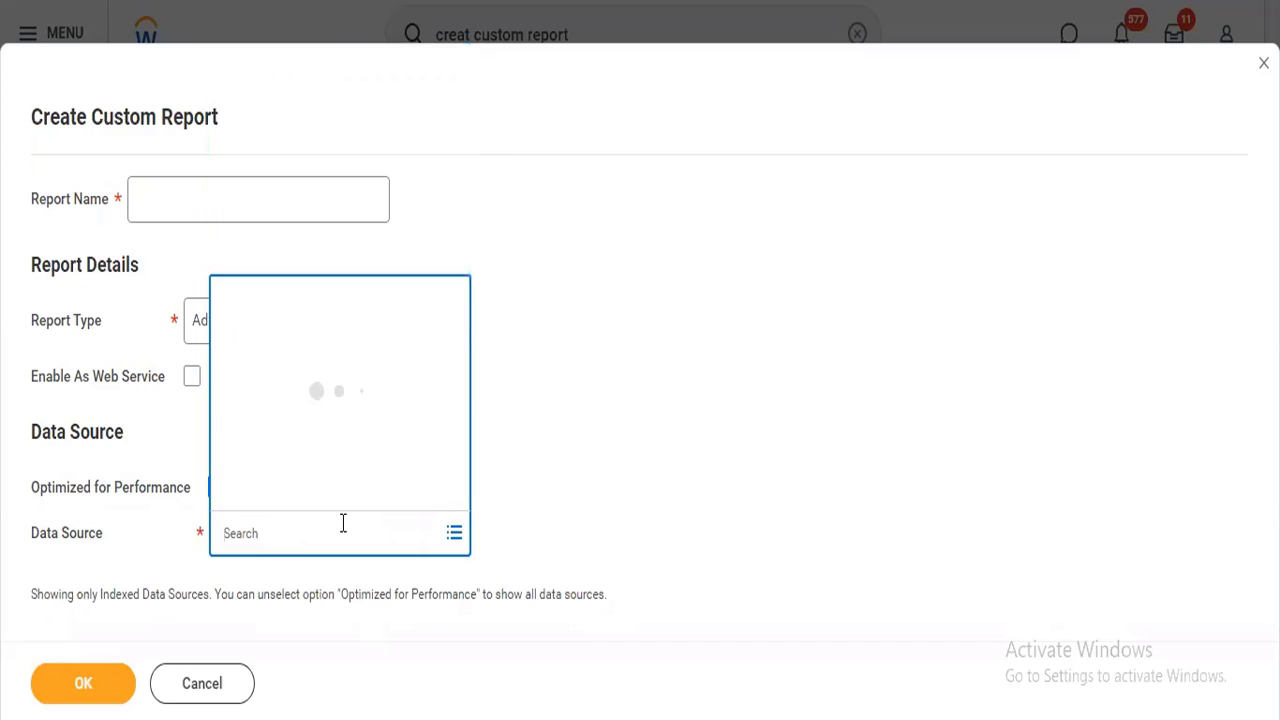
{"action": "type", "text": "all w"}
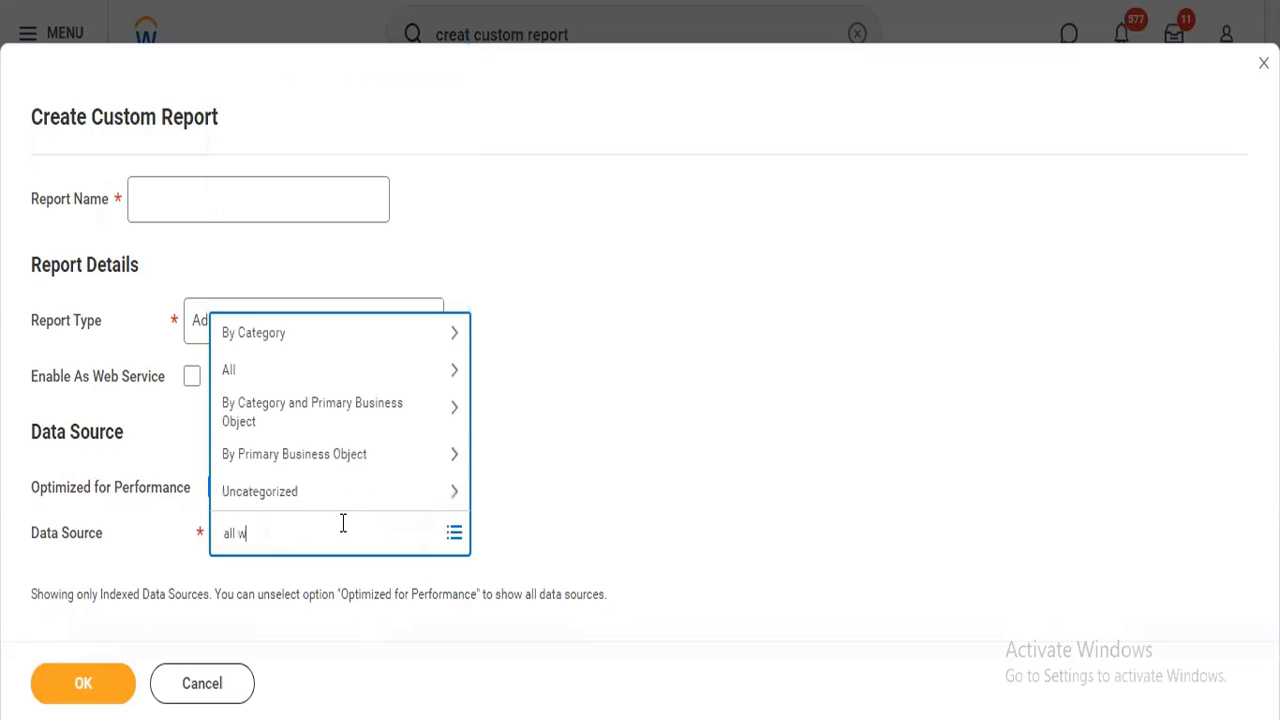
{"action": "type", "text": "orker"}
{"action": "key", "text": "Return"}
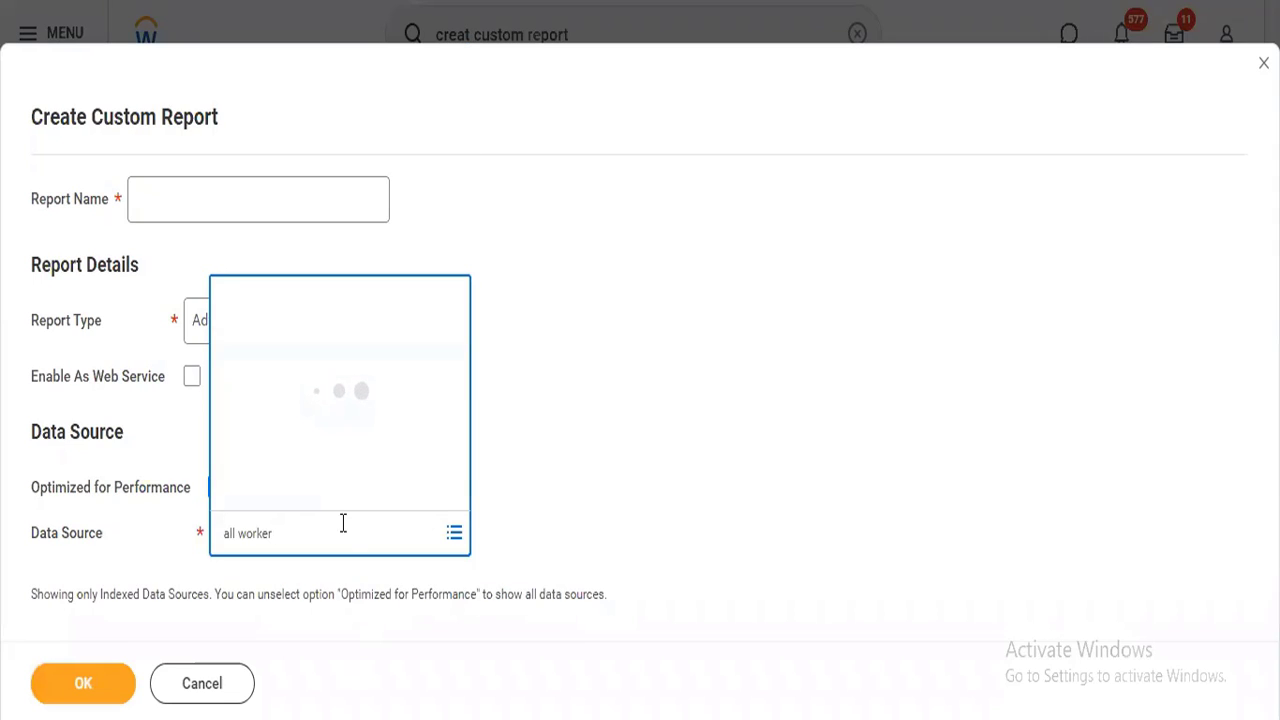
{"action": "left_click", "coordinate": [343, 532]}
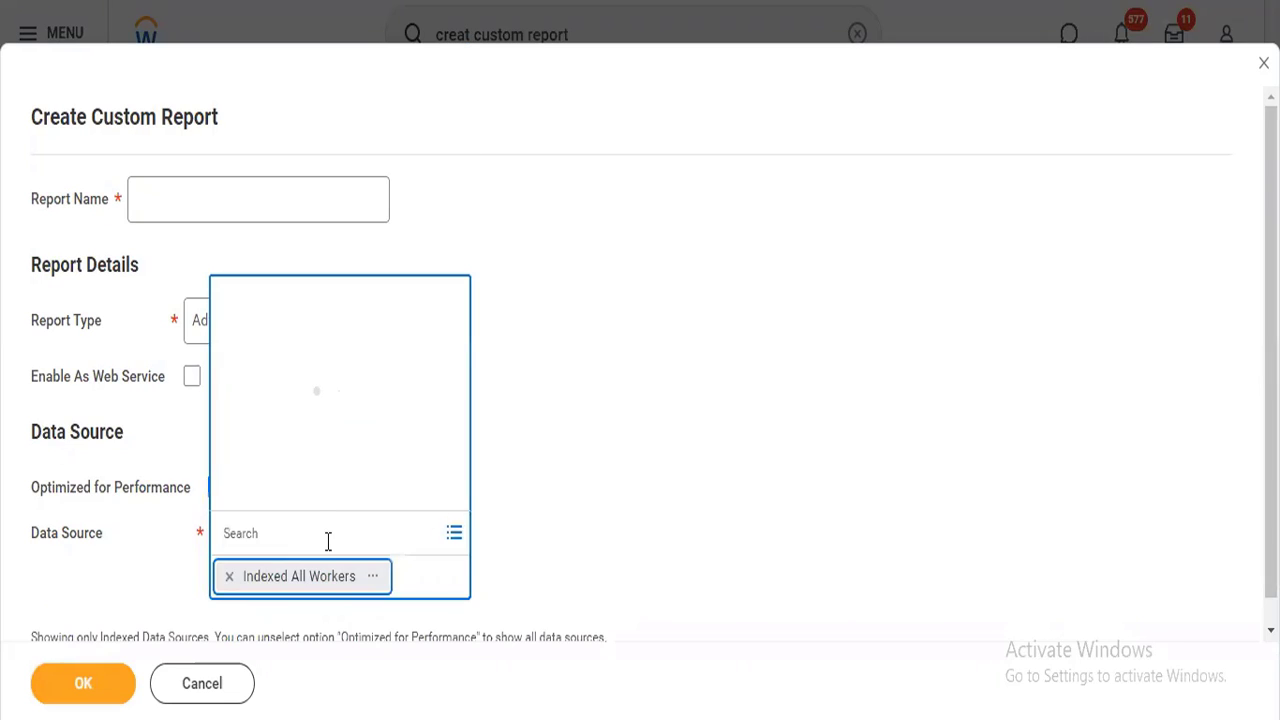
{"action": "left_click", "coordinate": [231, 578]}
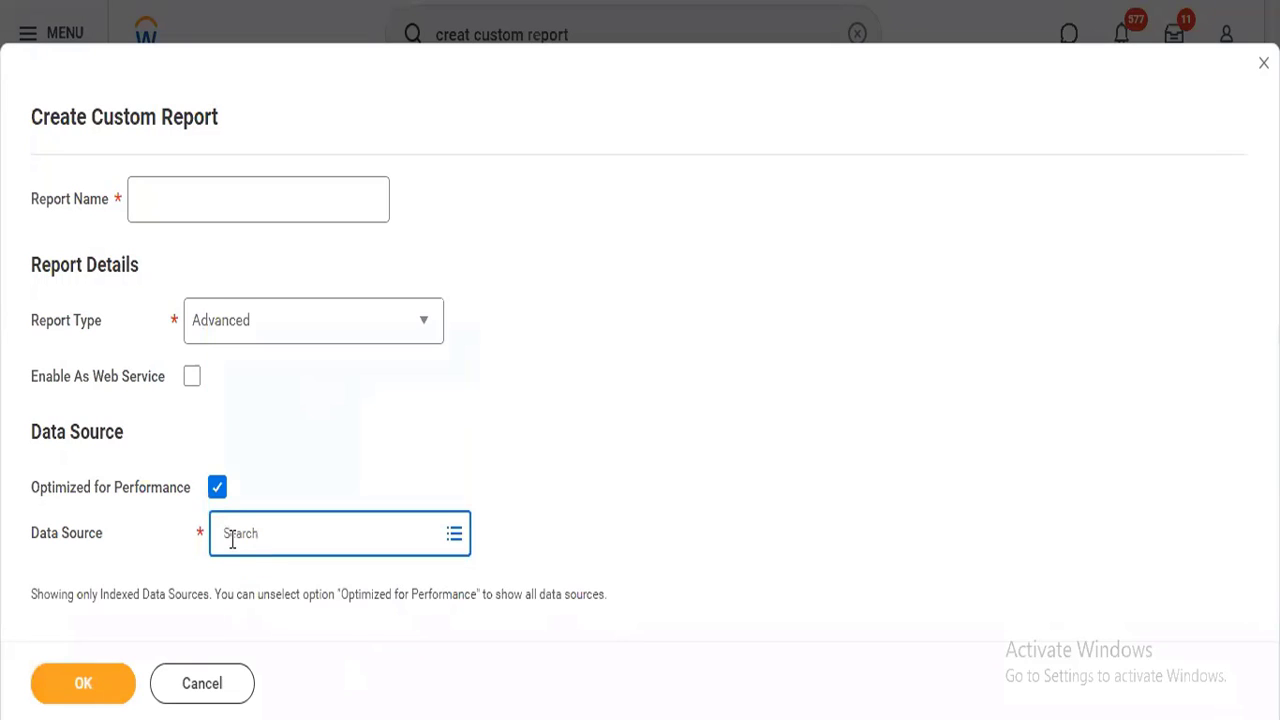
Search the data sources for "Worker", examine the matches, and close the list without choosing one.
{"action": "type", "text": "wo"}
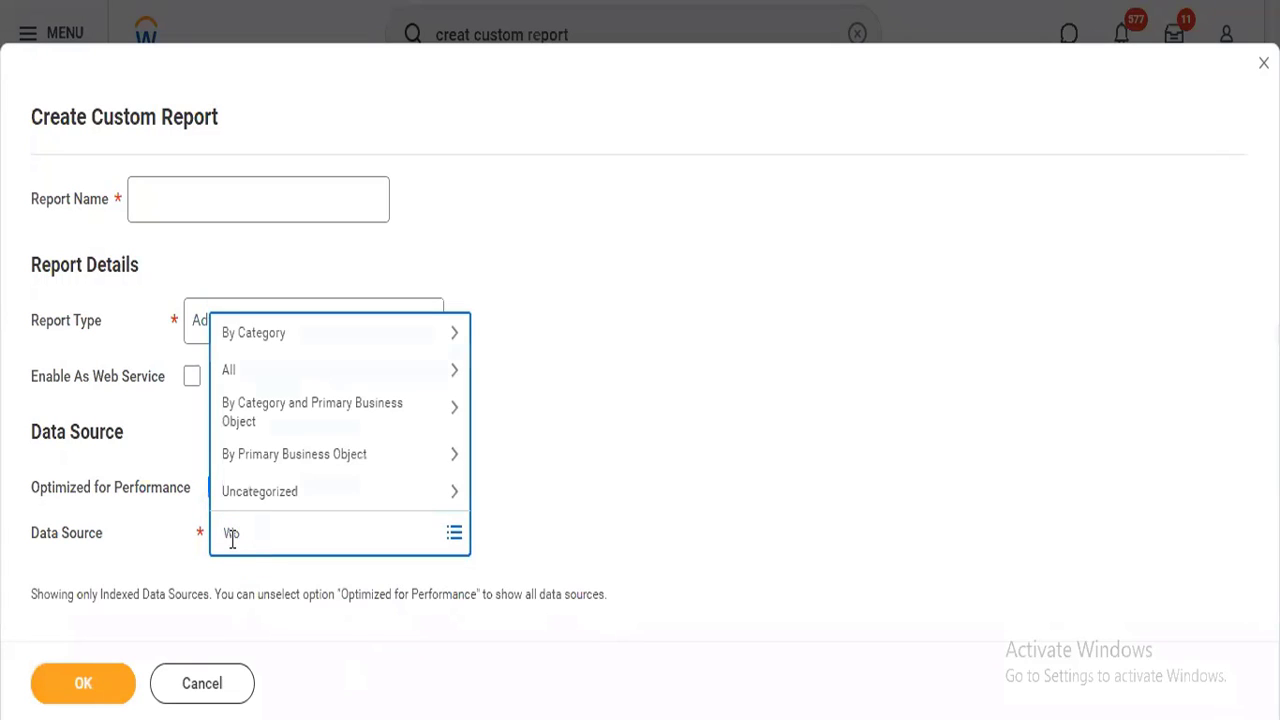
{"action": "type", "text": "rker"}
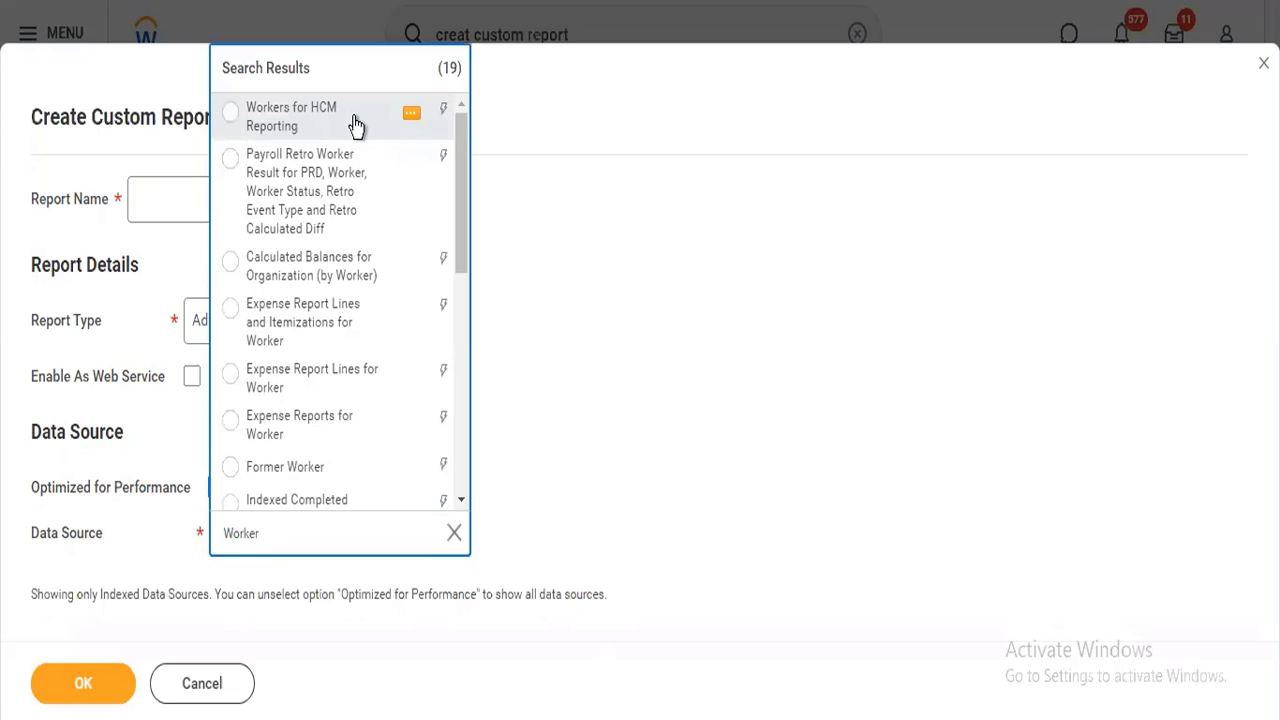
{"action": "left_click", "coordinate": [648, 253]}
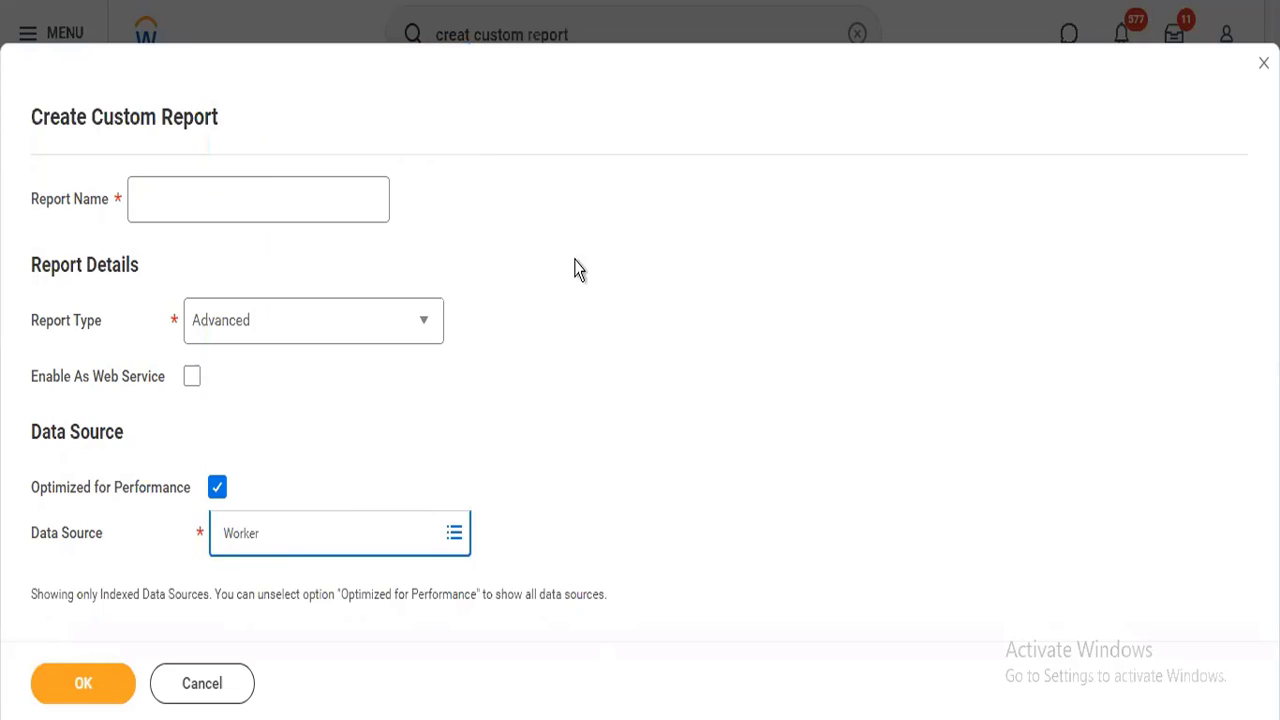
Name the report with a first name followed by "Talent Calibration" and set the report type to nBox.
{"action": "left_click", "coordinate": [212, 205]}
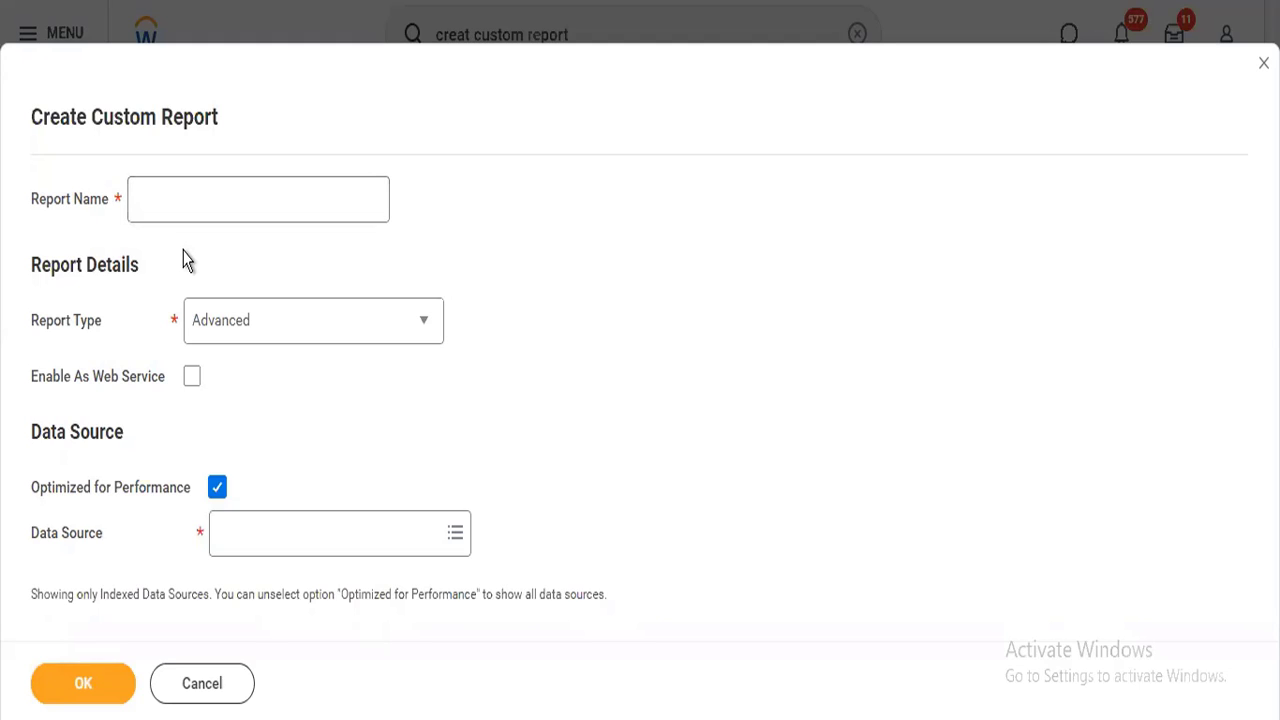
{"action": "left_click", "coordinate": [189, 205]}
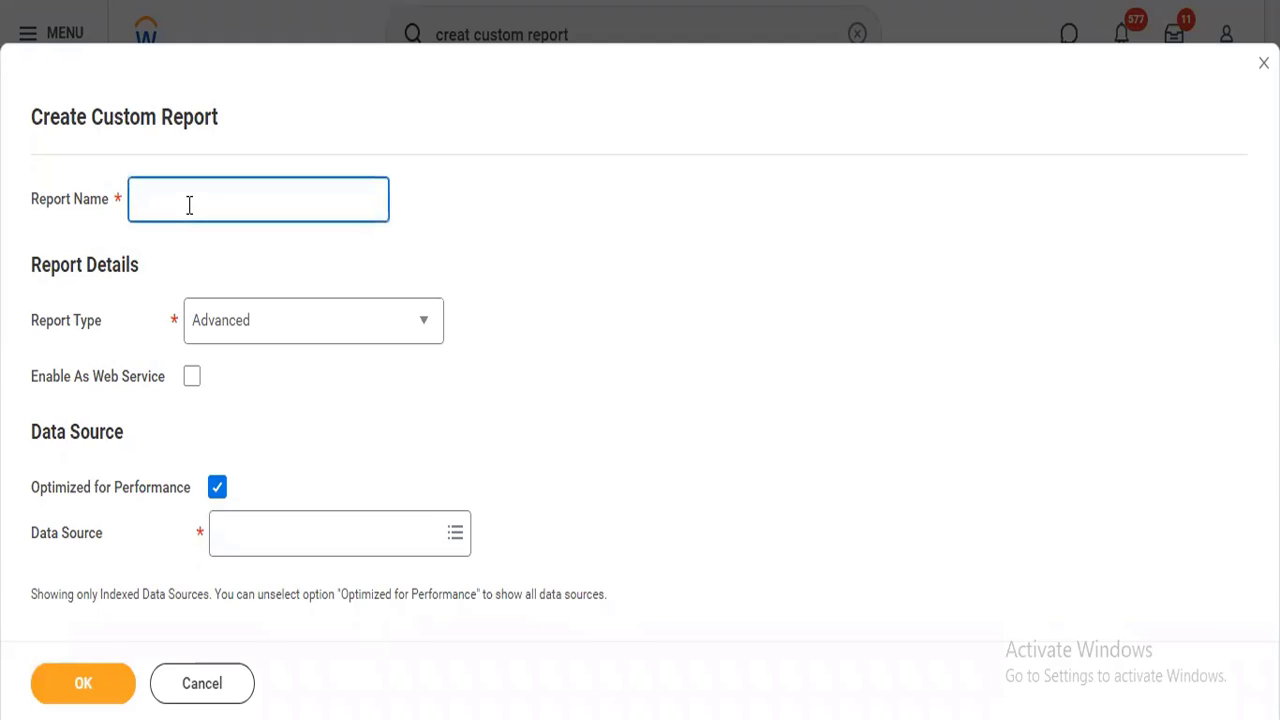
{"action": "type", "text": "Raj Talent Calivbration"}
{"action": "left_click", "coordinate": [271, 331]}
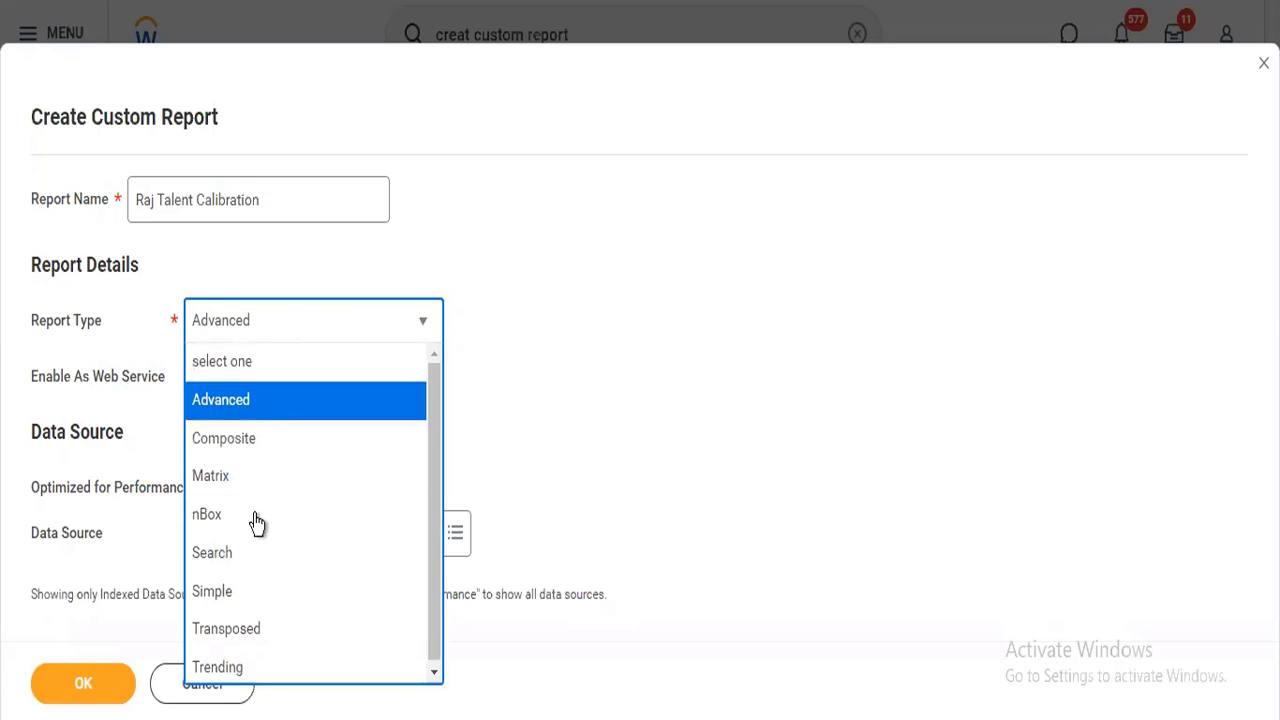
{"action": "left_click", "coordinate": [257, 516]}
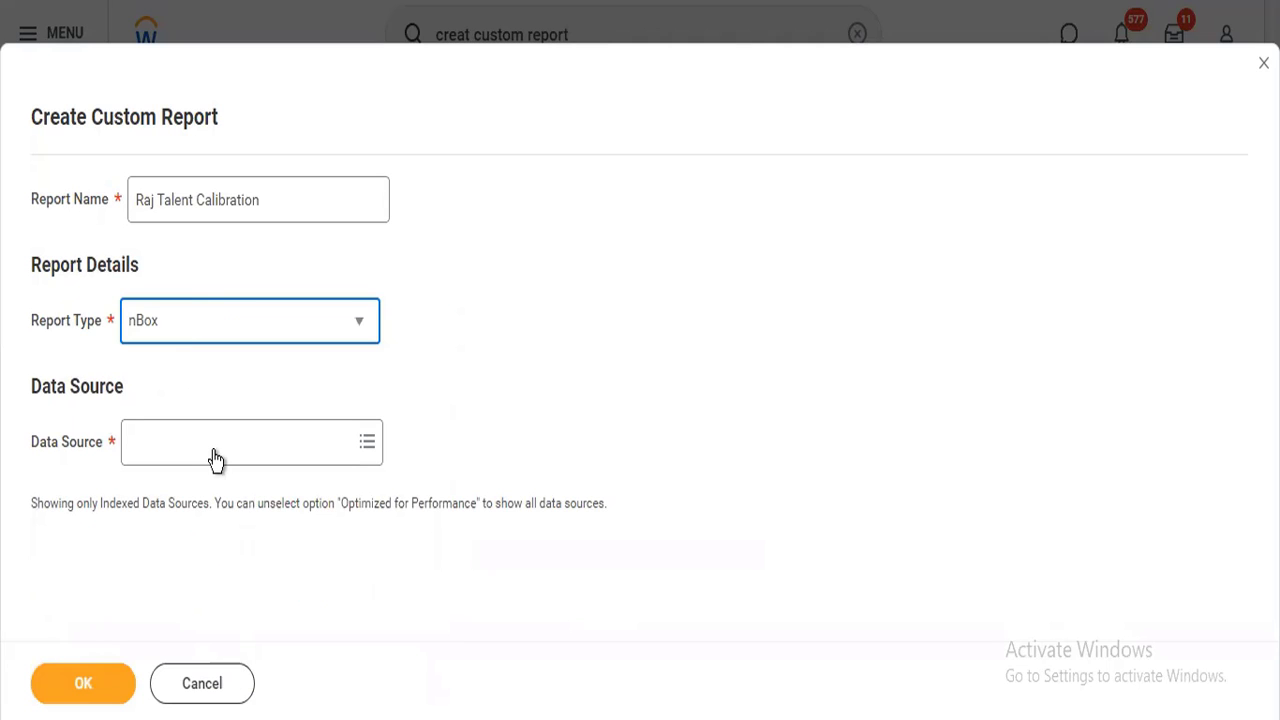
Search the data sources for "Worker Calibration" and view the details of Indexed Completed Worker Calibration Events.
{"action": "left_click", "coordinate": [215, 451]}
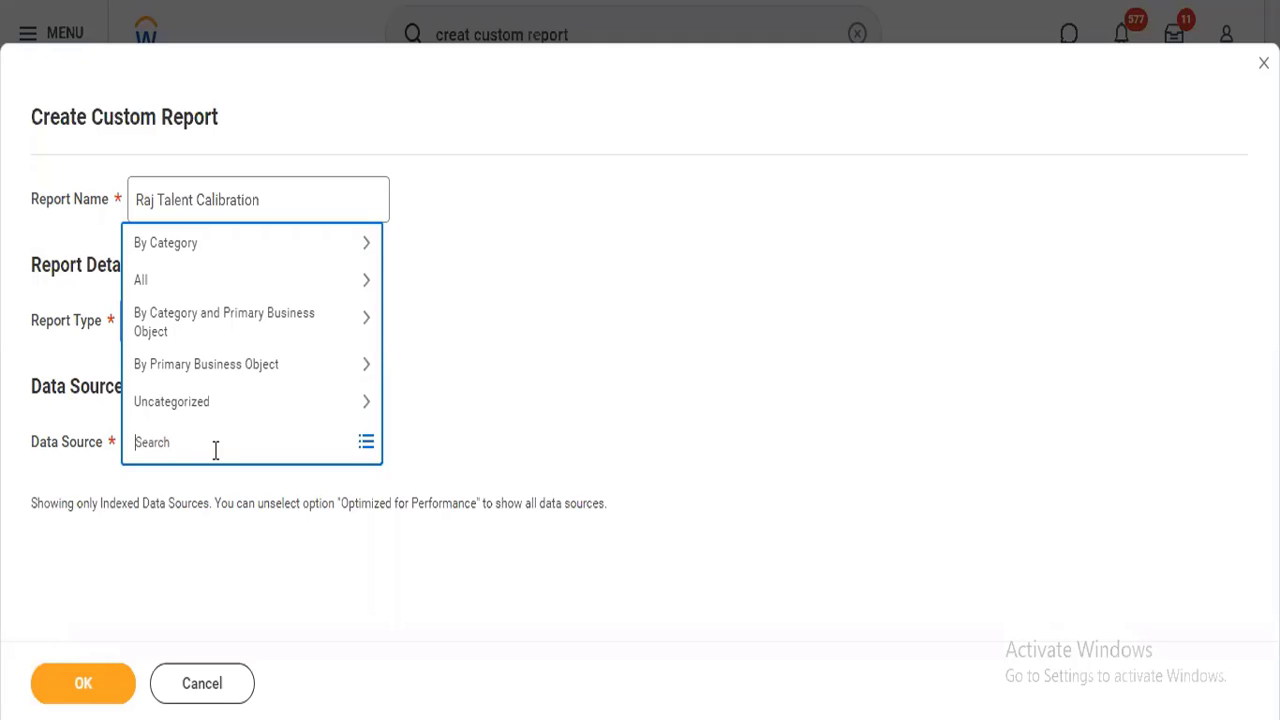
{"action": "type", "text": "Worker Calibration"}
{"action": "key", "text": "Return"}
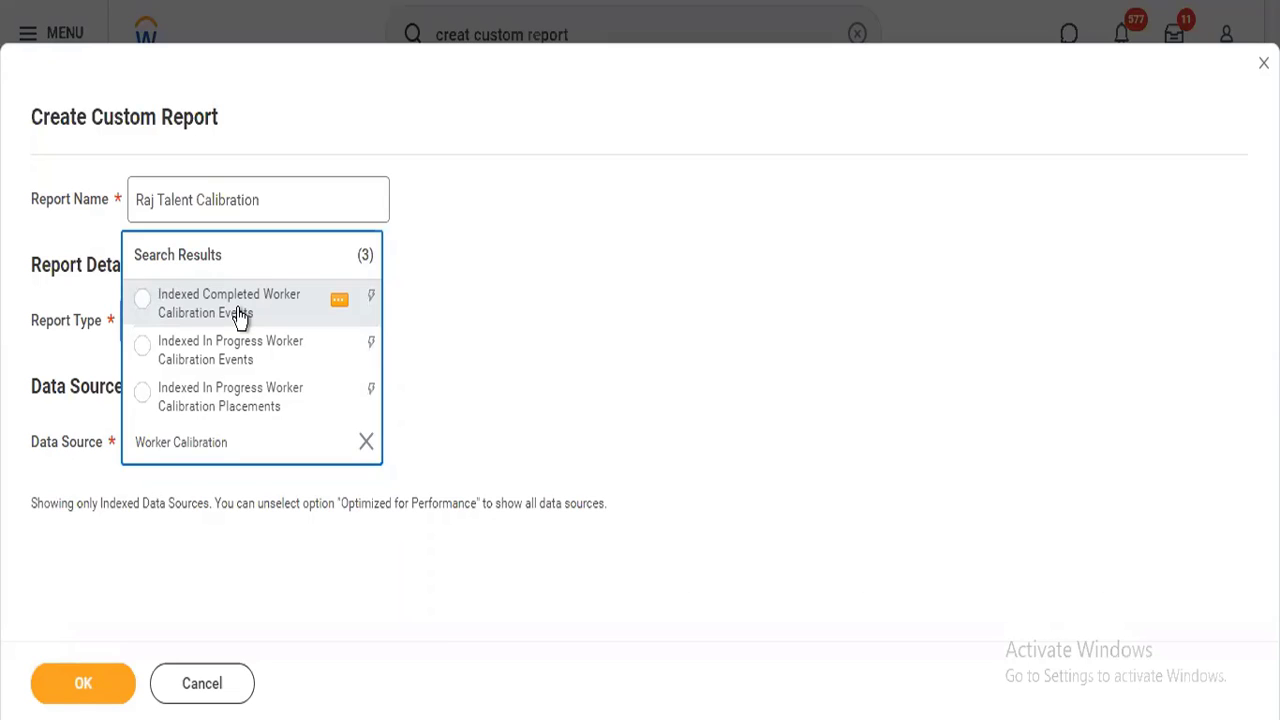
{"action": "left_click", "coordinate": [338, 304]}
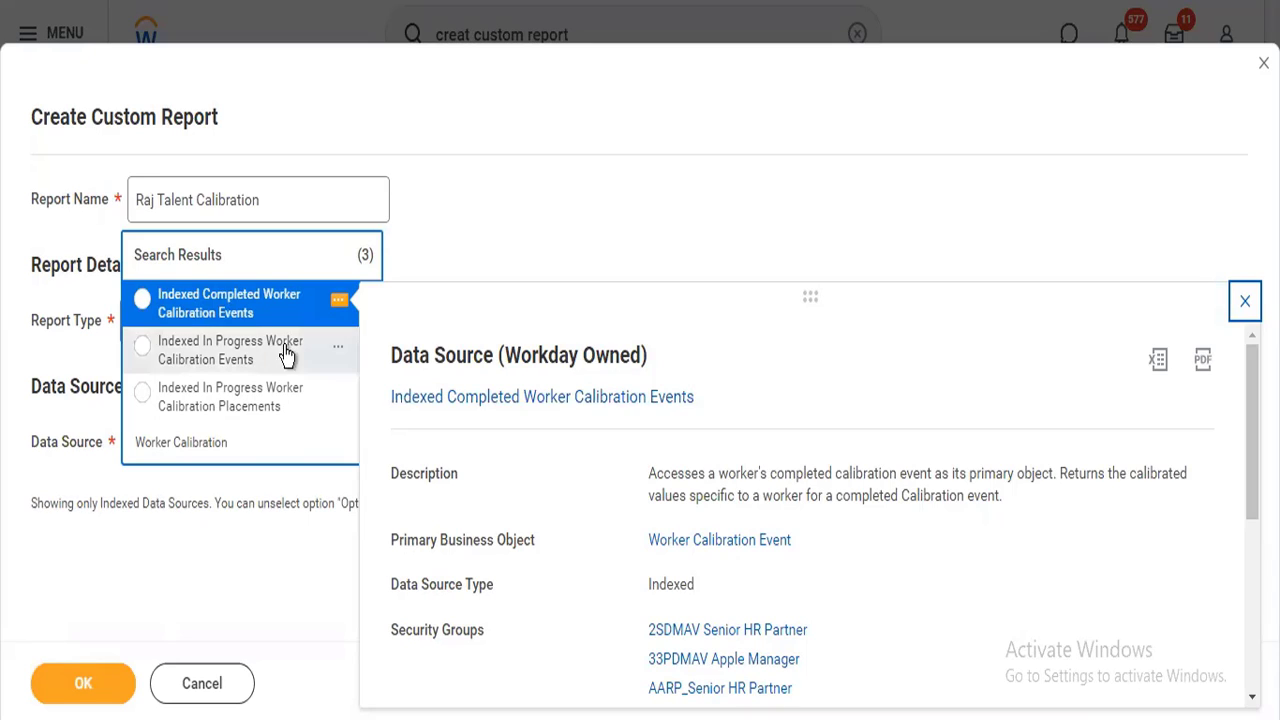
View the details of Indexed In Progress Worker Calibration Events, select it as the data source, and create the report.
{"action": "mouse_move", "coordinate": [340, 355]}
{"action": "left_click", "coordinate": [340, 351]}
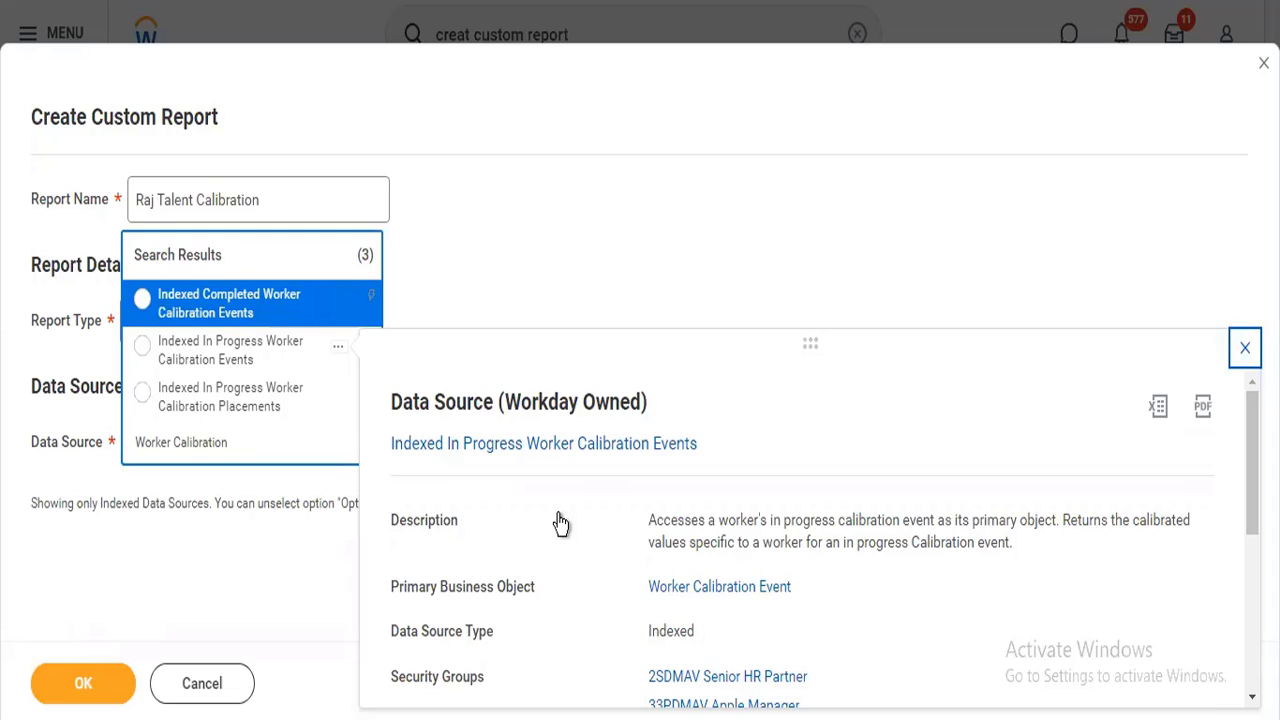
{"action": "left_click", "coordinate": [189, 367]}
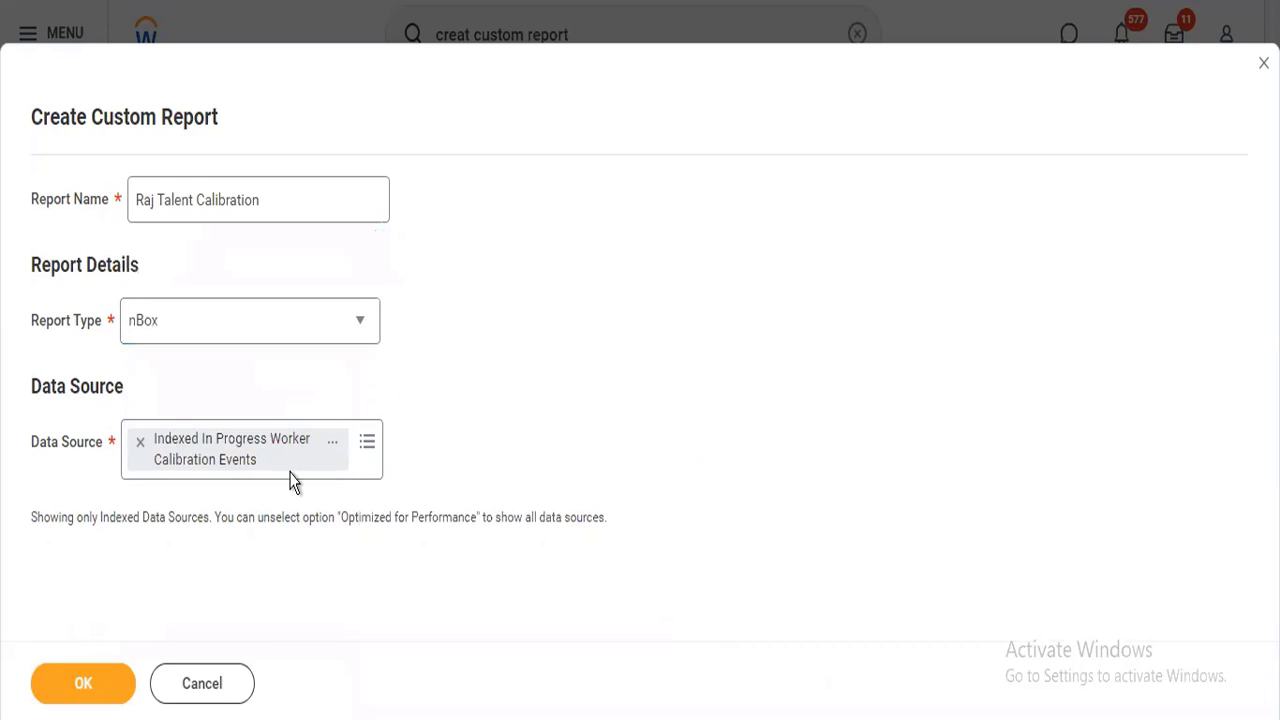
{"action": "left_click", "coordinate": [53, 683]}
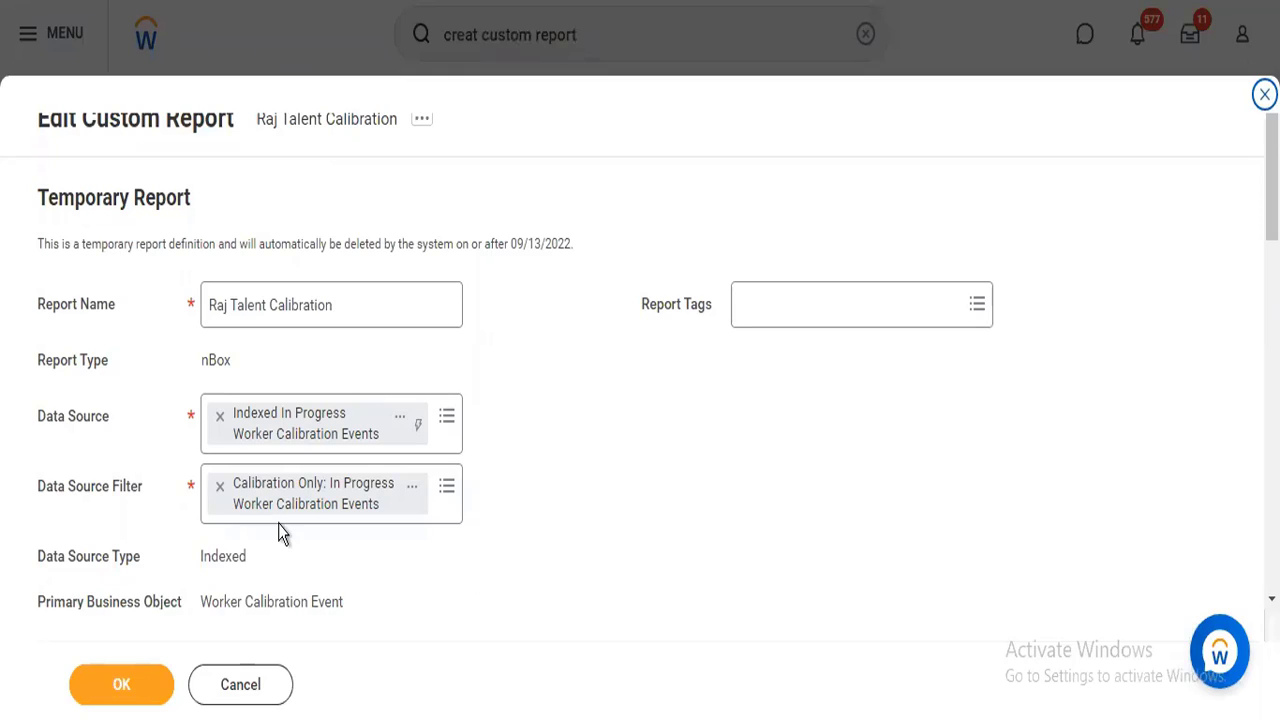
Remove the report's current data source and search the data sources for "worker calibration".
{"action": "left_click", "coordinate": [220, 424]}
{"action": "left_click", "coordinate": [254, 420]}
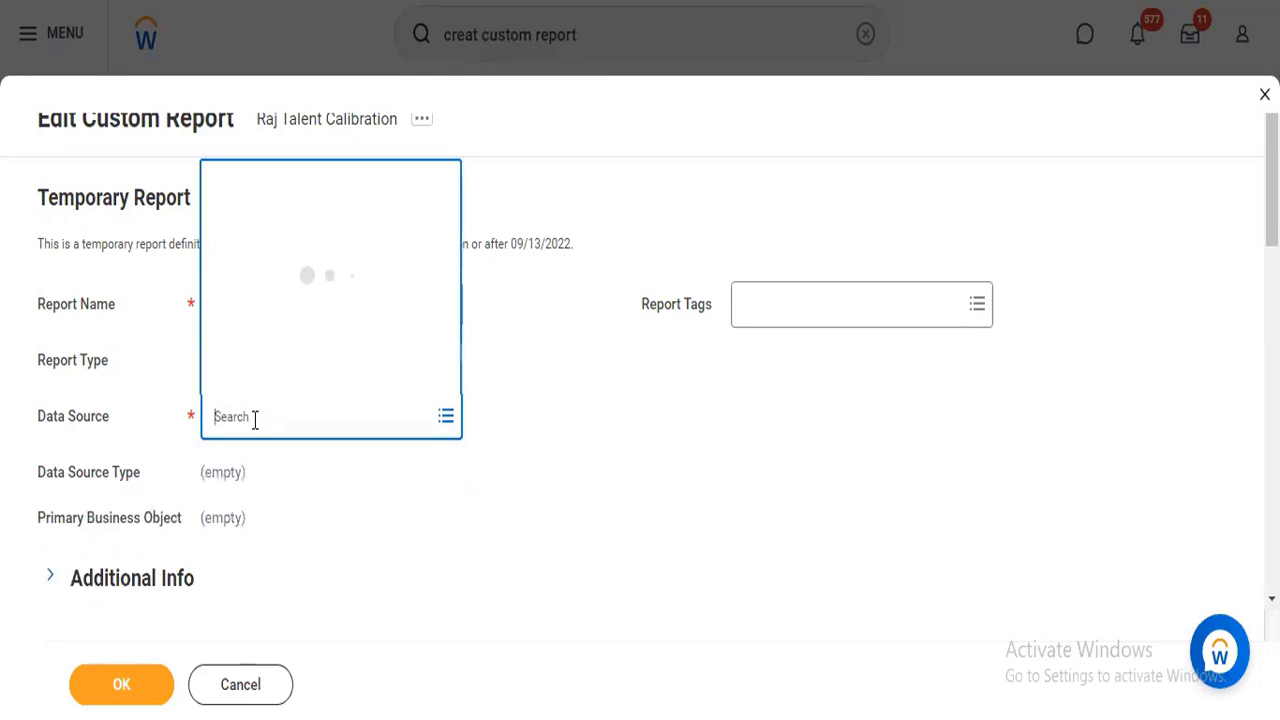
{"action": "type", "text": "worker calibration"}
{"action": "key", "text": "Return"}
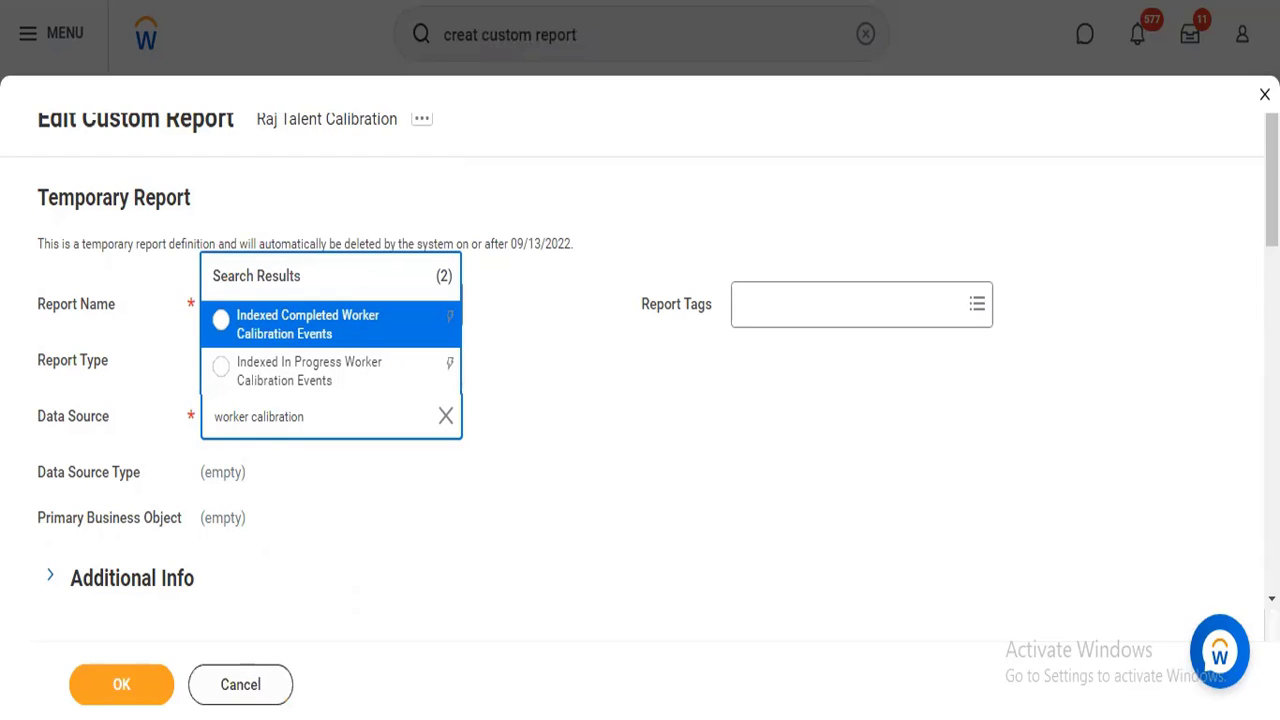
Duplicate the browser tab and set the report type to nBox in the blank custom report form.
{"action": "right_click", "coordinate": [306, 1]}
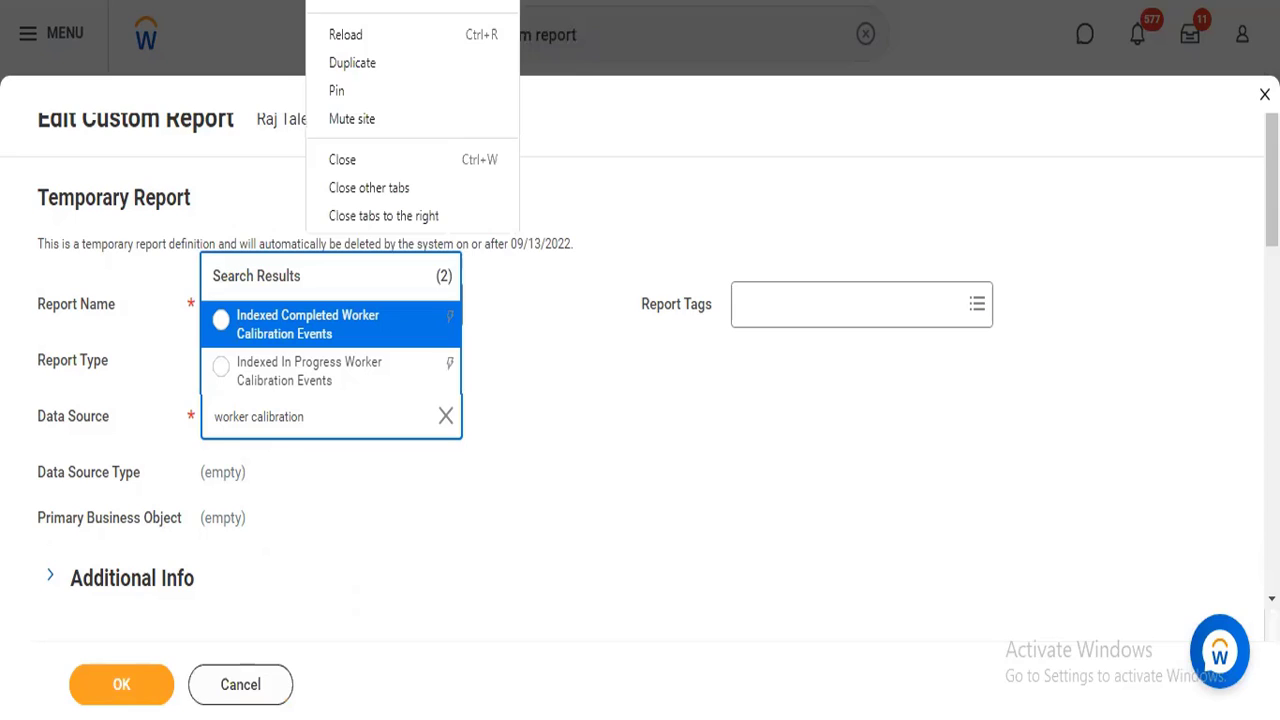
{"action": "left_click", "coordinate": [355, 58]}
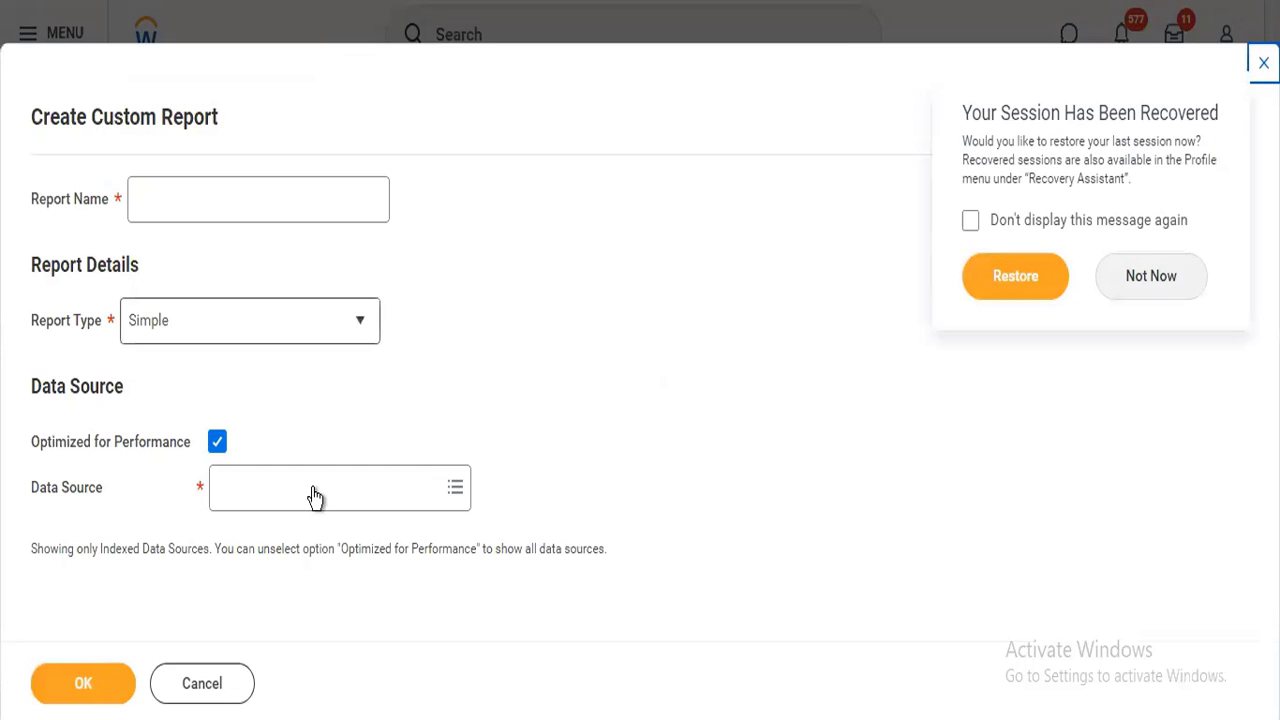
{"action": "left_click", "coordinate": [313, 500]}
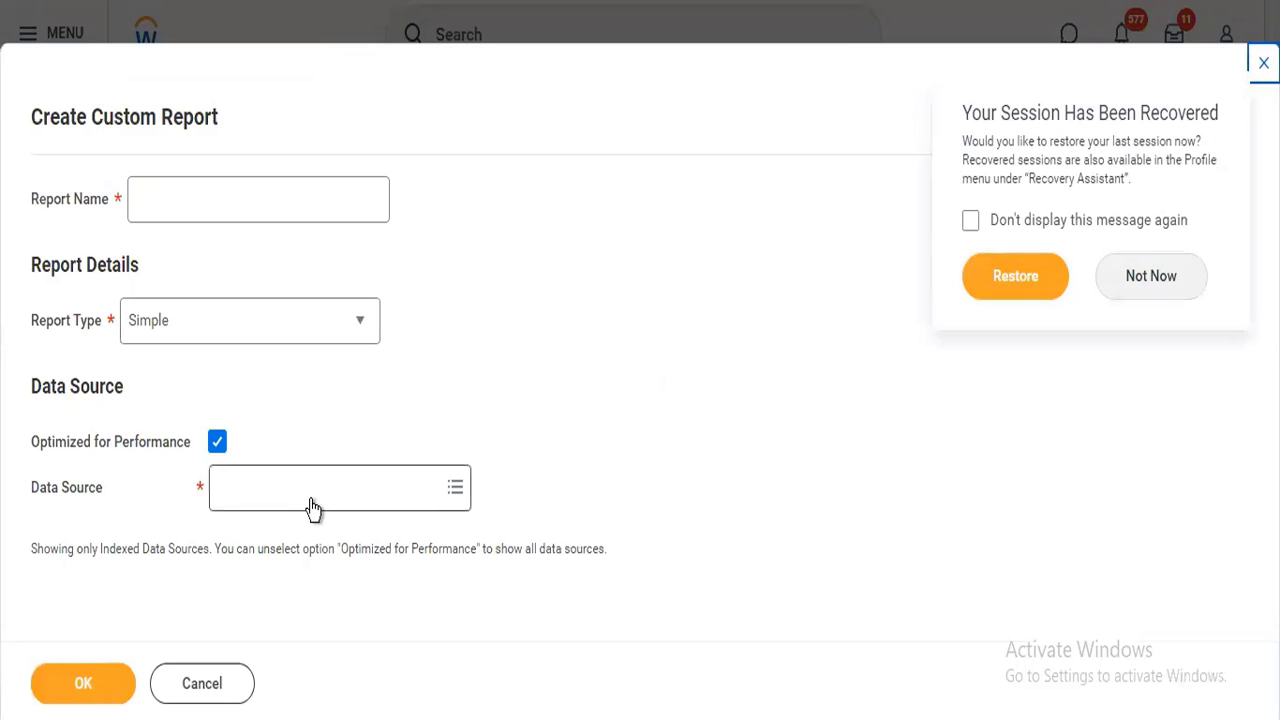
{"action": "left_click", "coordinate": [143, 330]}
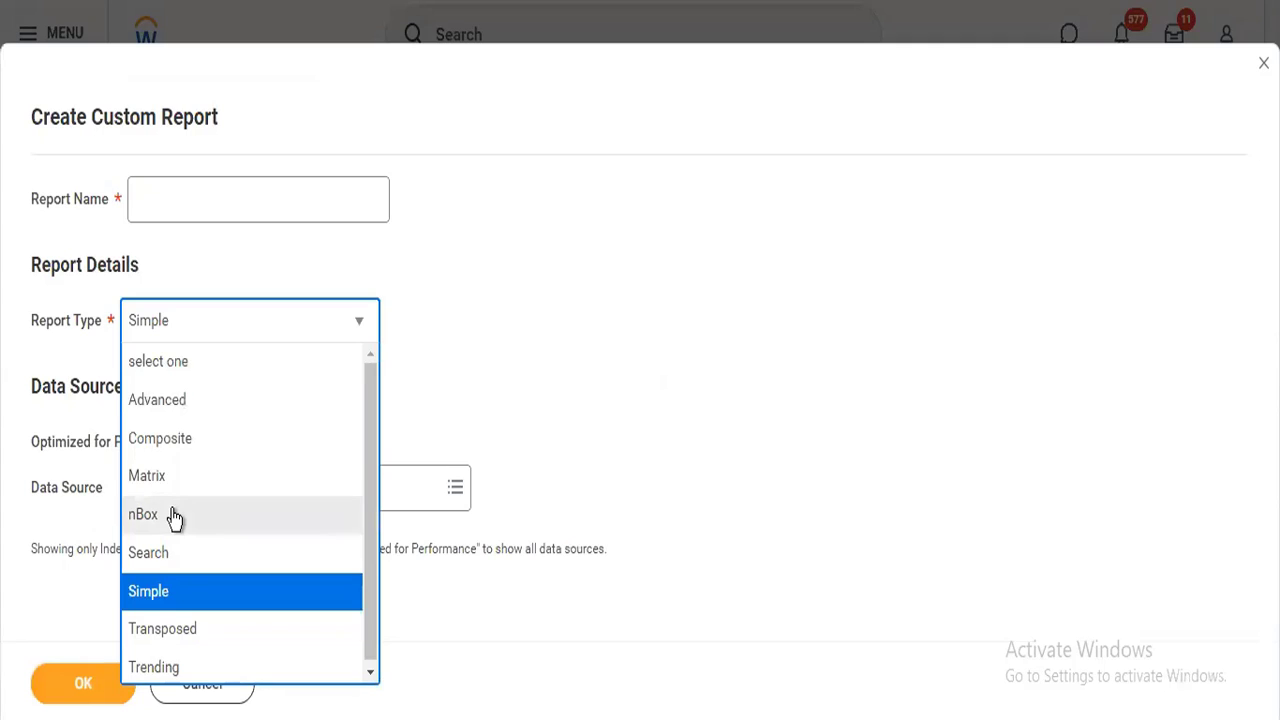
{"action": "left_click", "coordinate": [171, 518]}
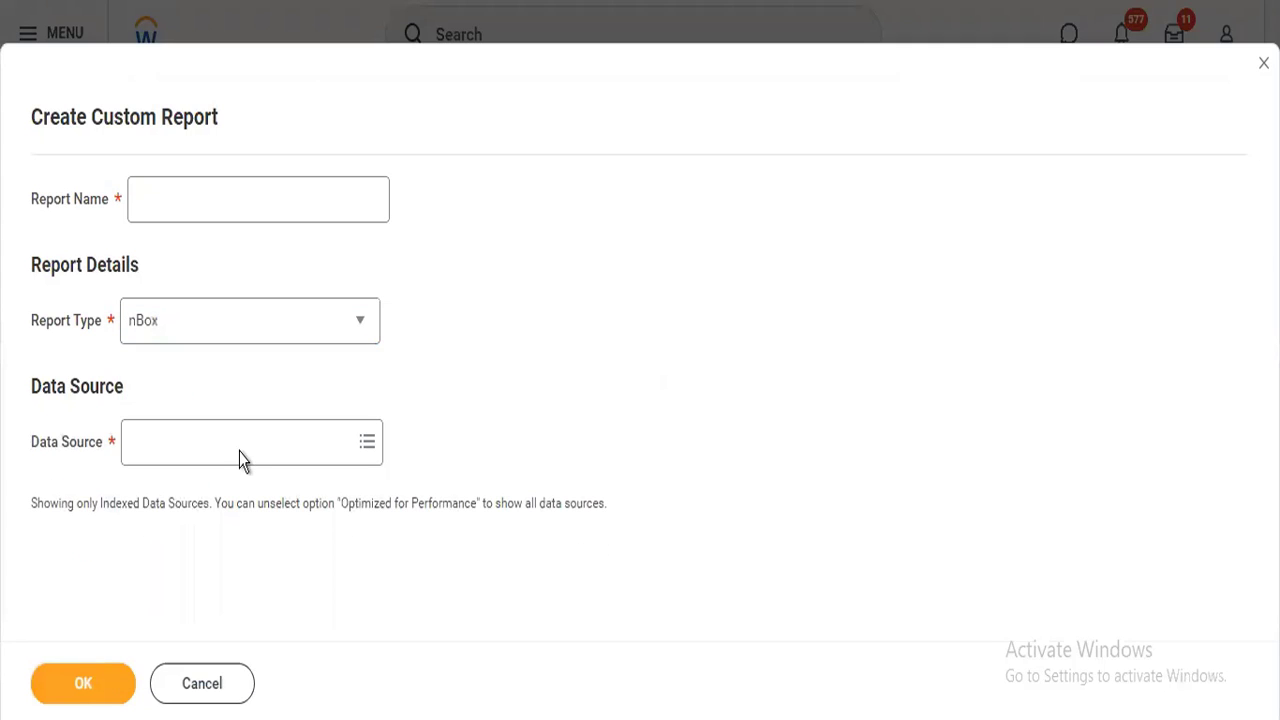
Search the data sources for "worker calibration" and examine the details of the in-progress placements and completed events sources.
{"action": "left_click", "coordinate": [241, 460]}
{"action": "type", "text": "w"}
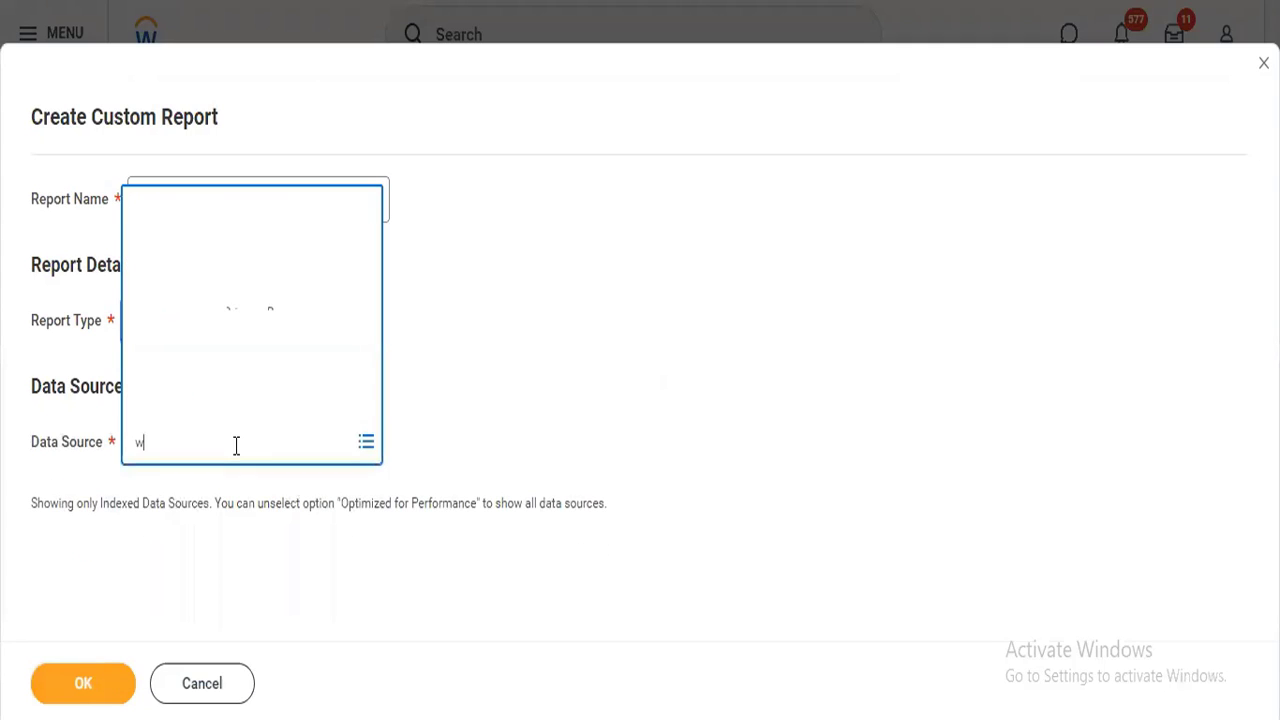
{"action": "type", "text": "orker calib"}
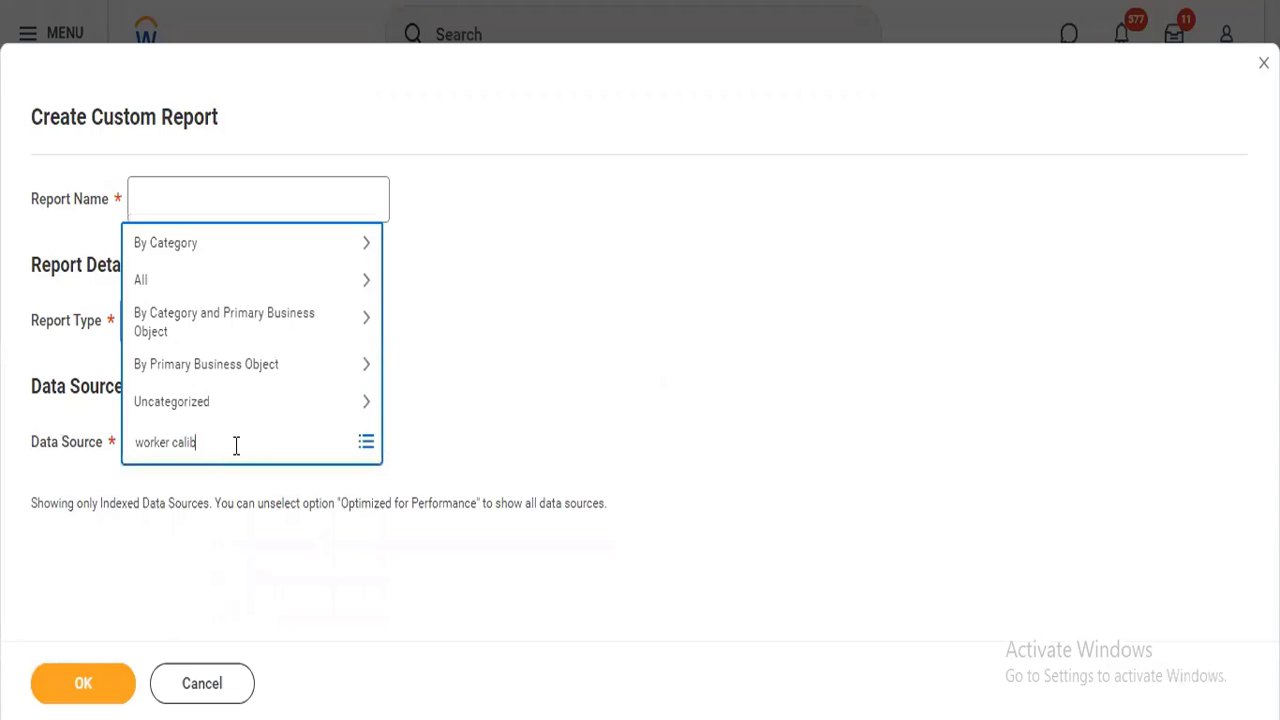
{"action": "type", "text": "ration"}
{"action": "key", "text": "Return"}
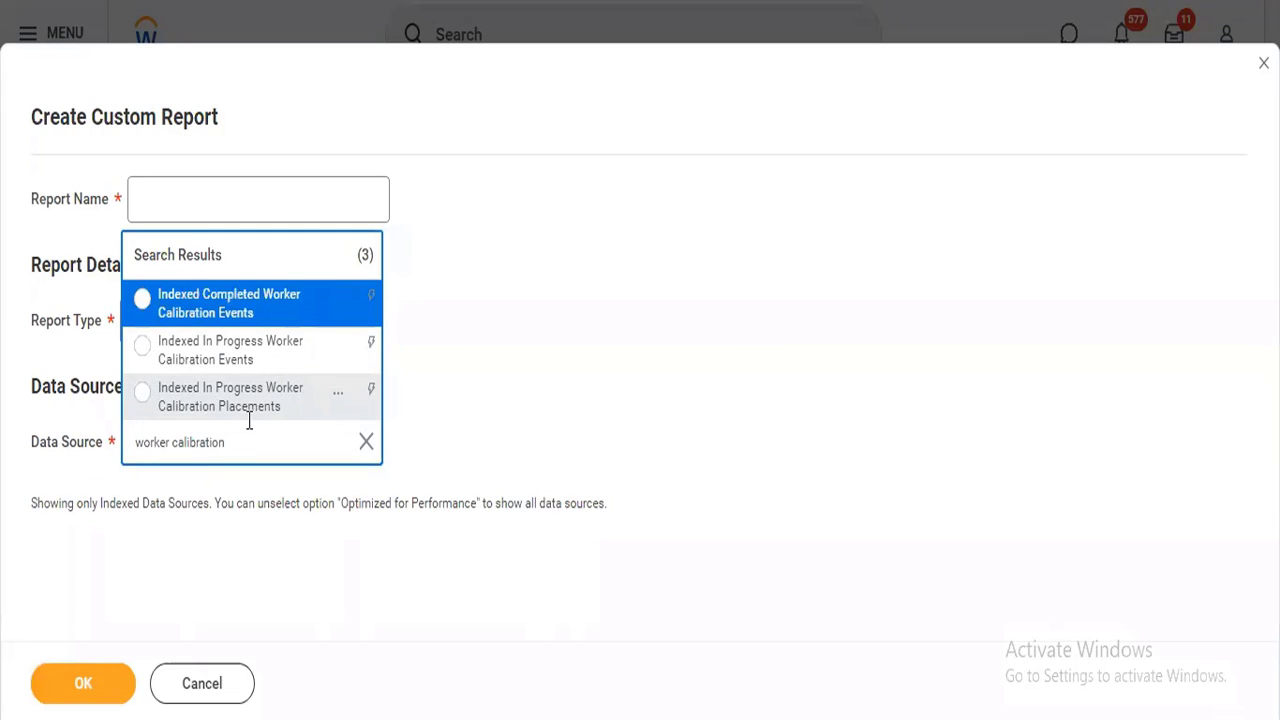
{"action": "left_click", "coordinate": [339, 400]}
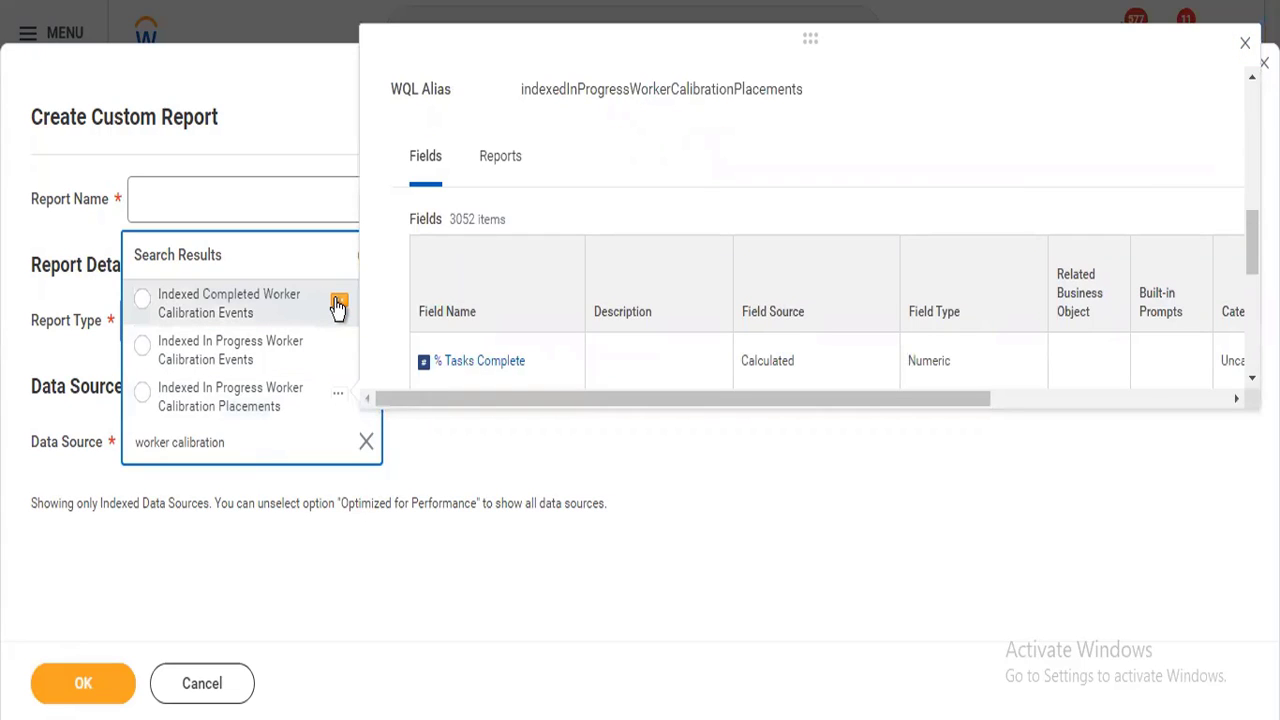
{"action": "left_click", "coordinate": [338, 304]}
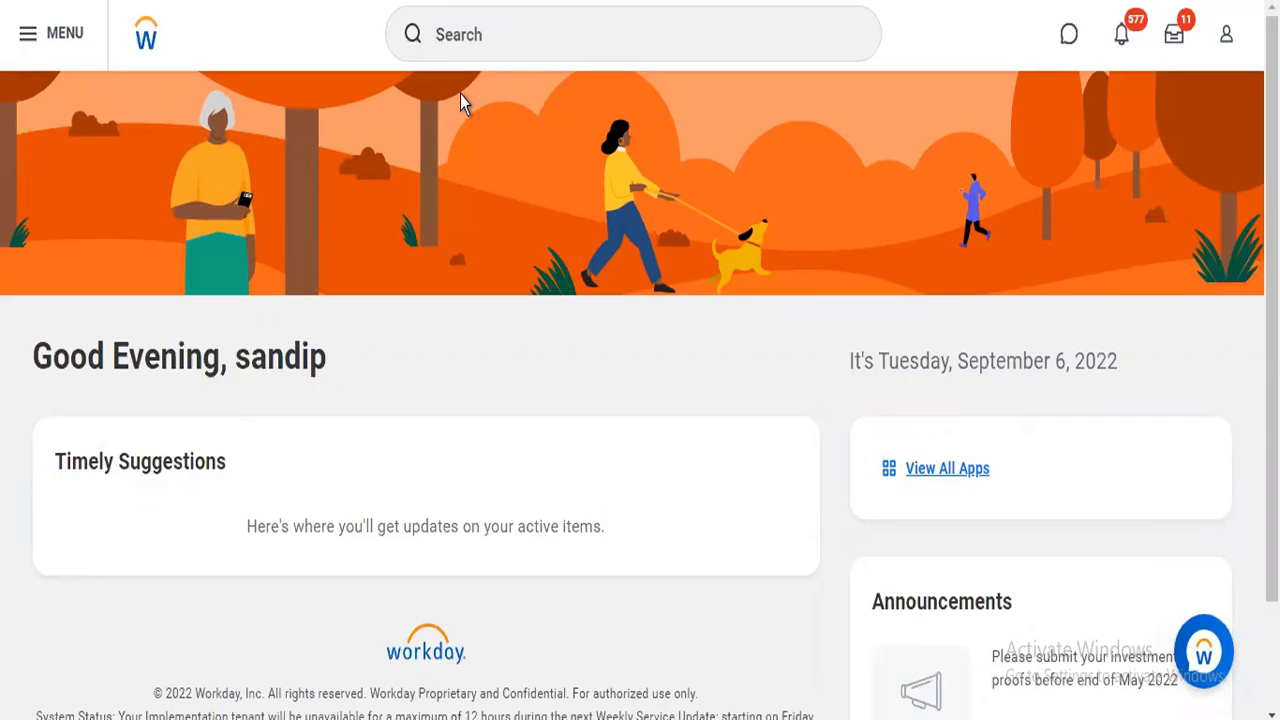
Search for "launch calibration" and open the Launch Calibration task.
{"action": "left_click", "coordinate": [493, 51]}
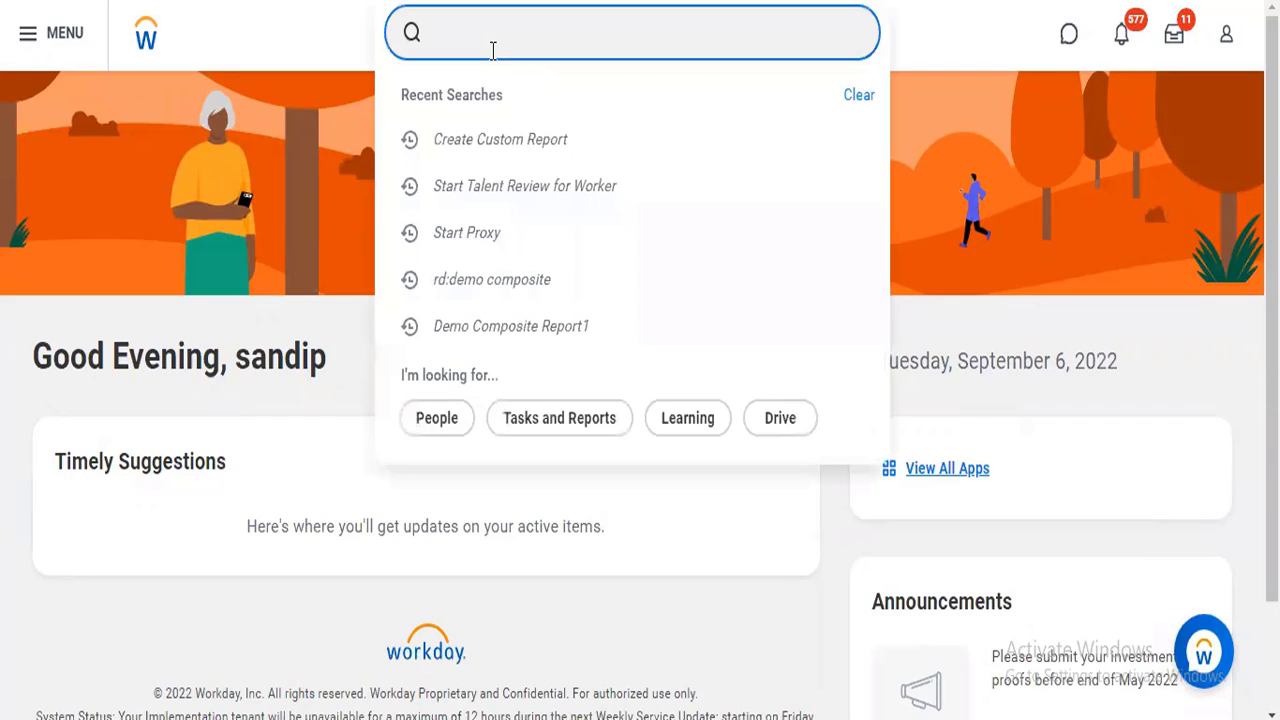
{"action": "type", "text": "launch calibrati"}
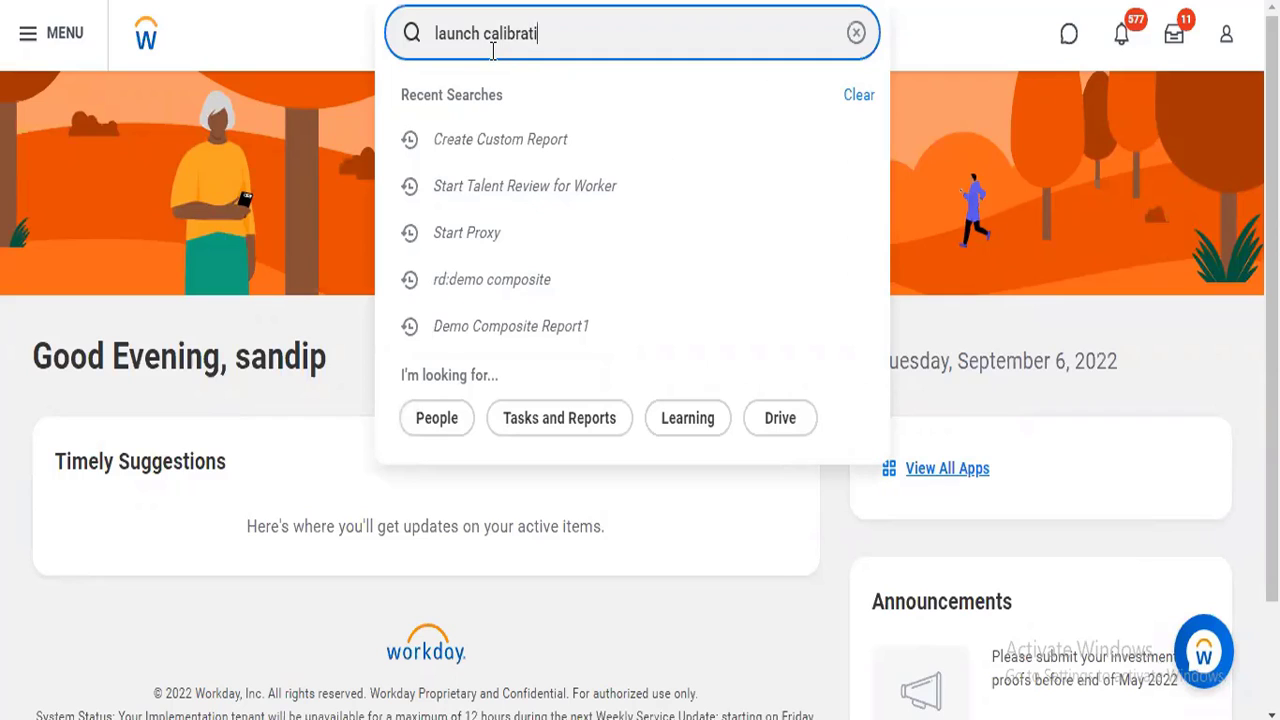
{"action": "type", "text": "on"}
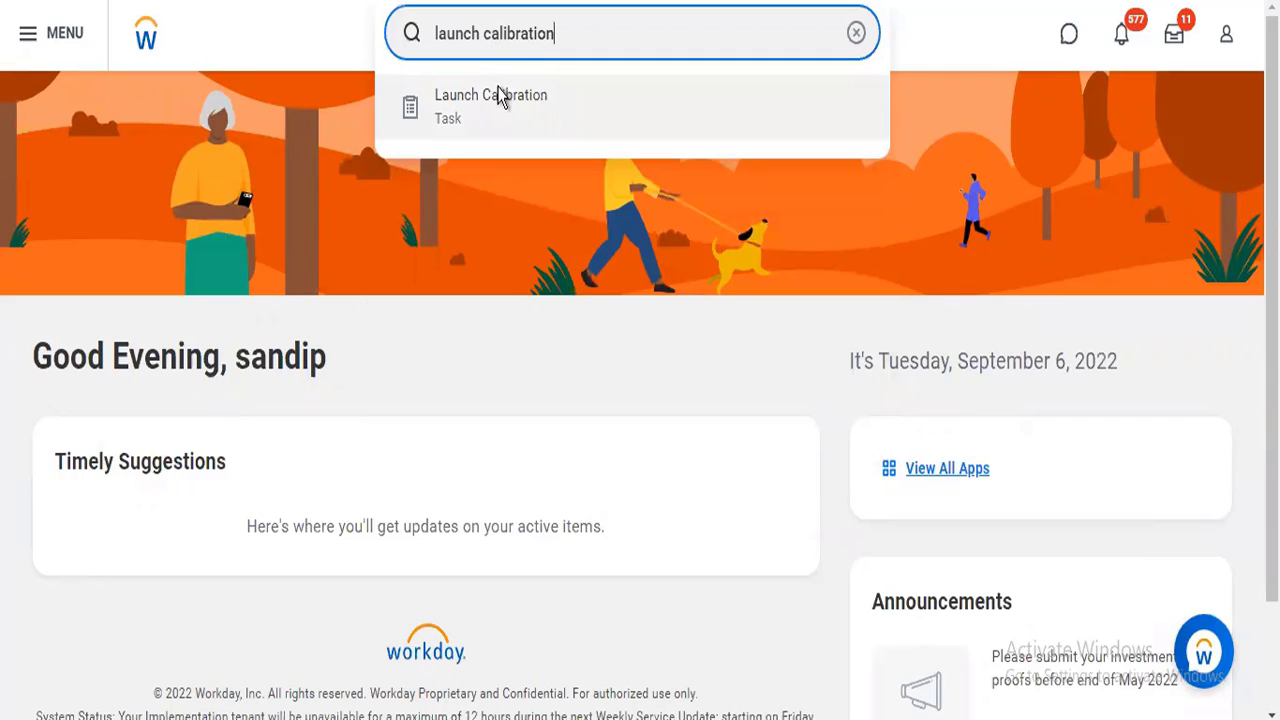
{"action": "left_click", "coordinate": [500, 95]}
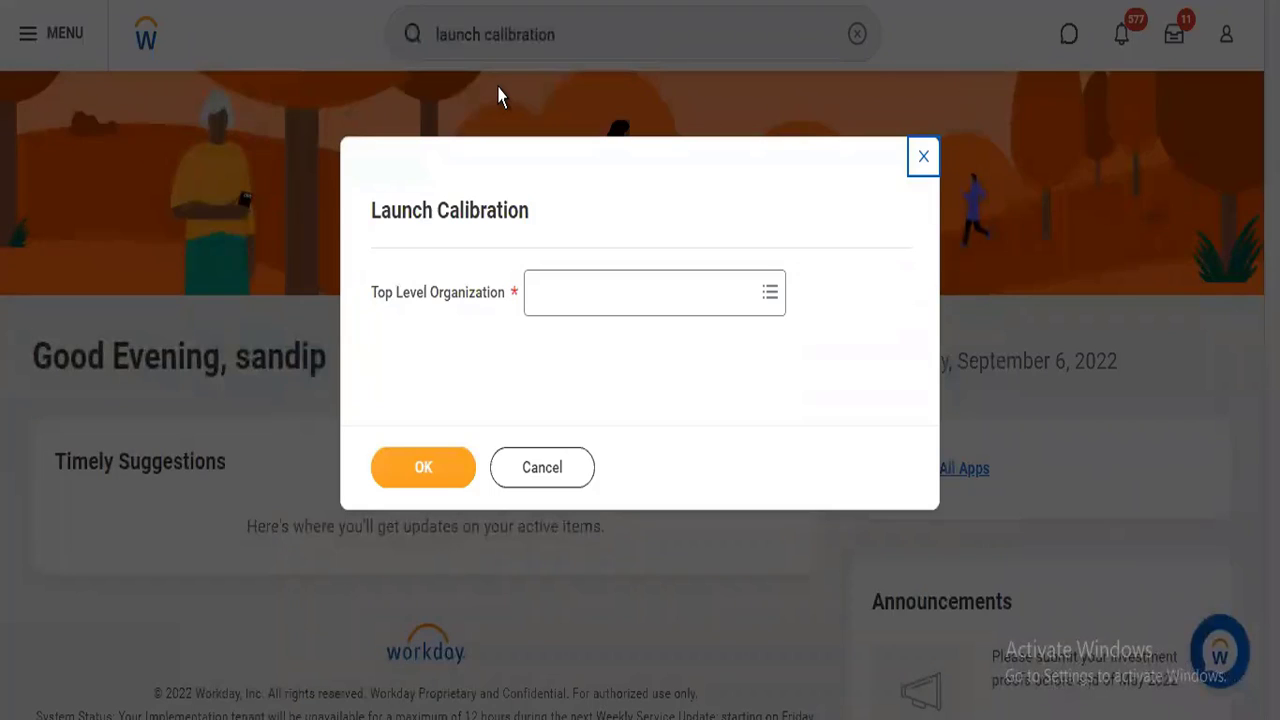
Set the top level organization to the first Baker Street - London under Angel Healthcare custom organizations and proceed to the calibration details.
{"action": "left_click", "coordinate": [562, 313]}
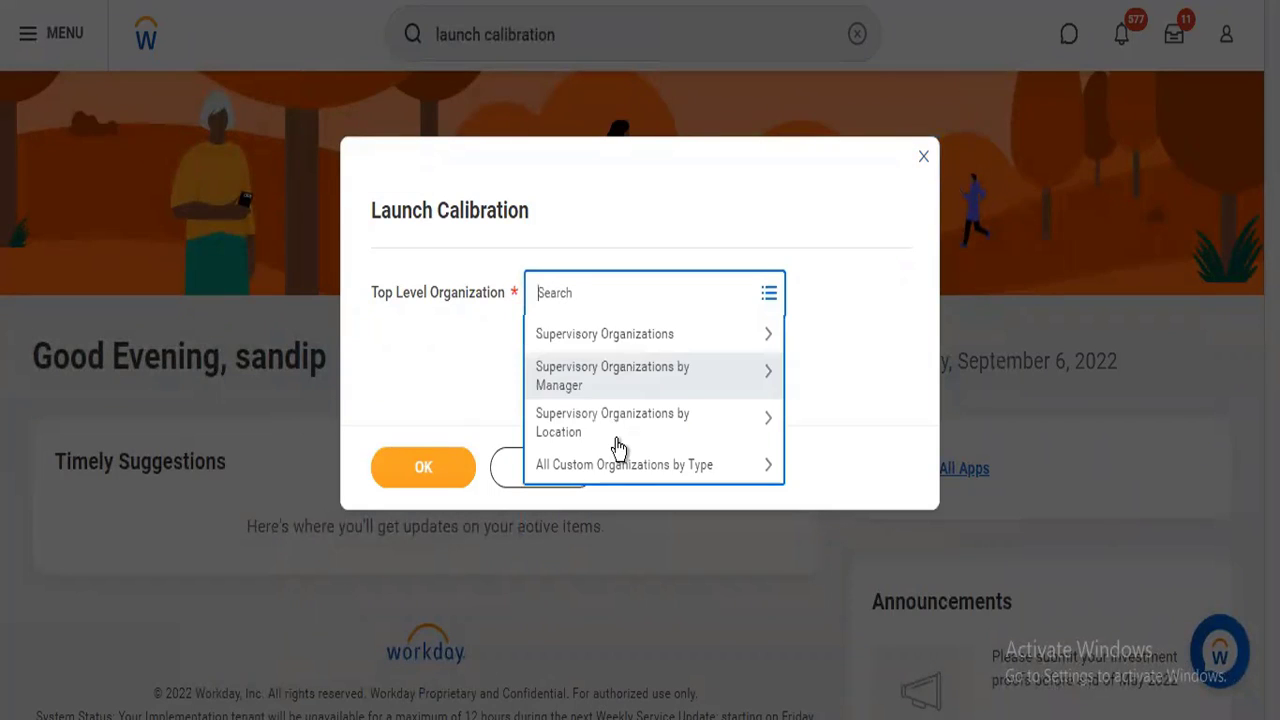
{"action": "left_click", "coordinate": [621, 466]}
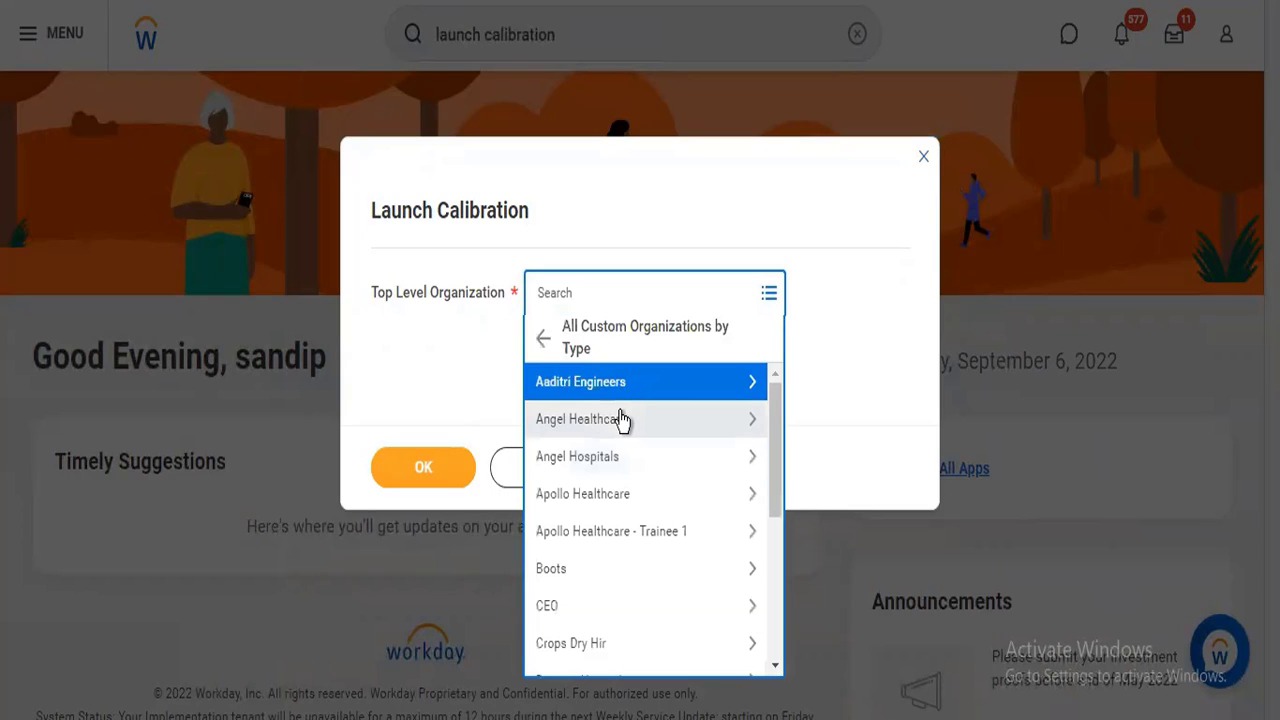
{"action": "left_click", "coordinate": [620, 420]}
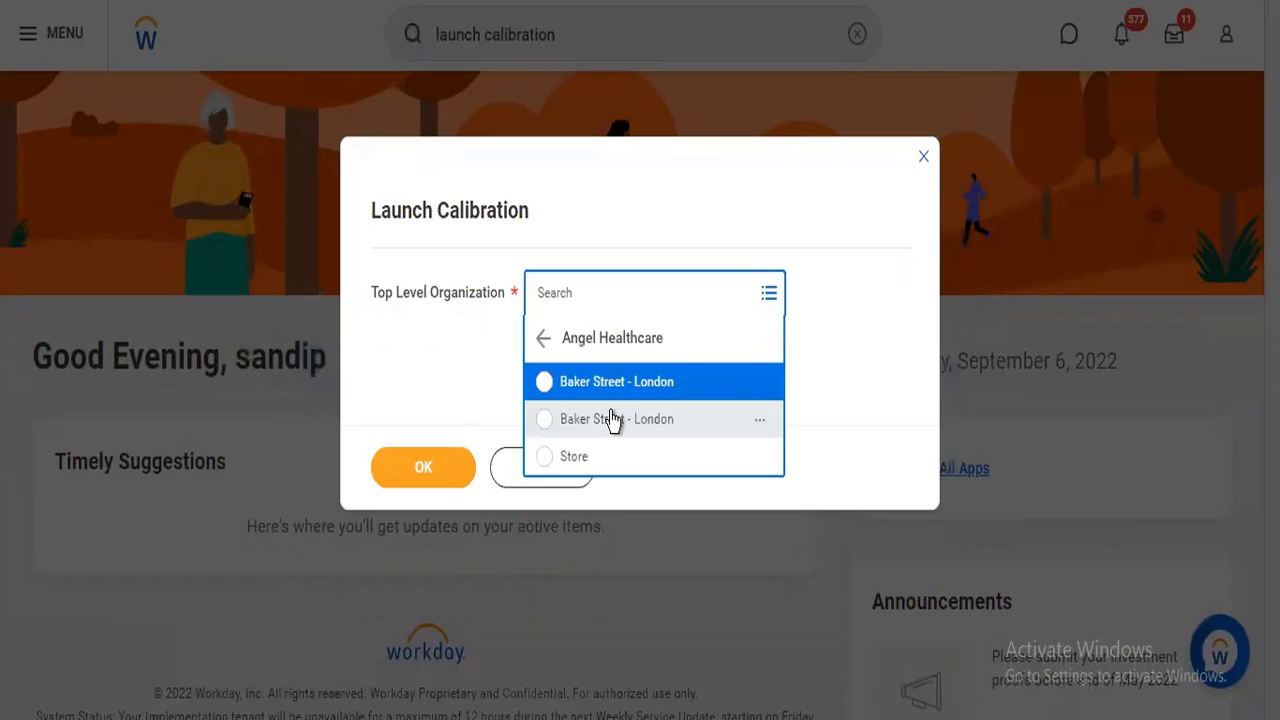
{"action": "left_click", "coordinate": [606, 384]}
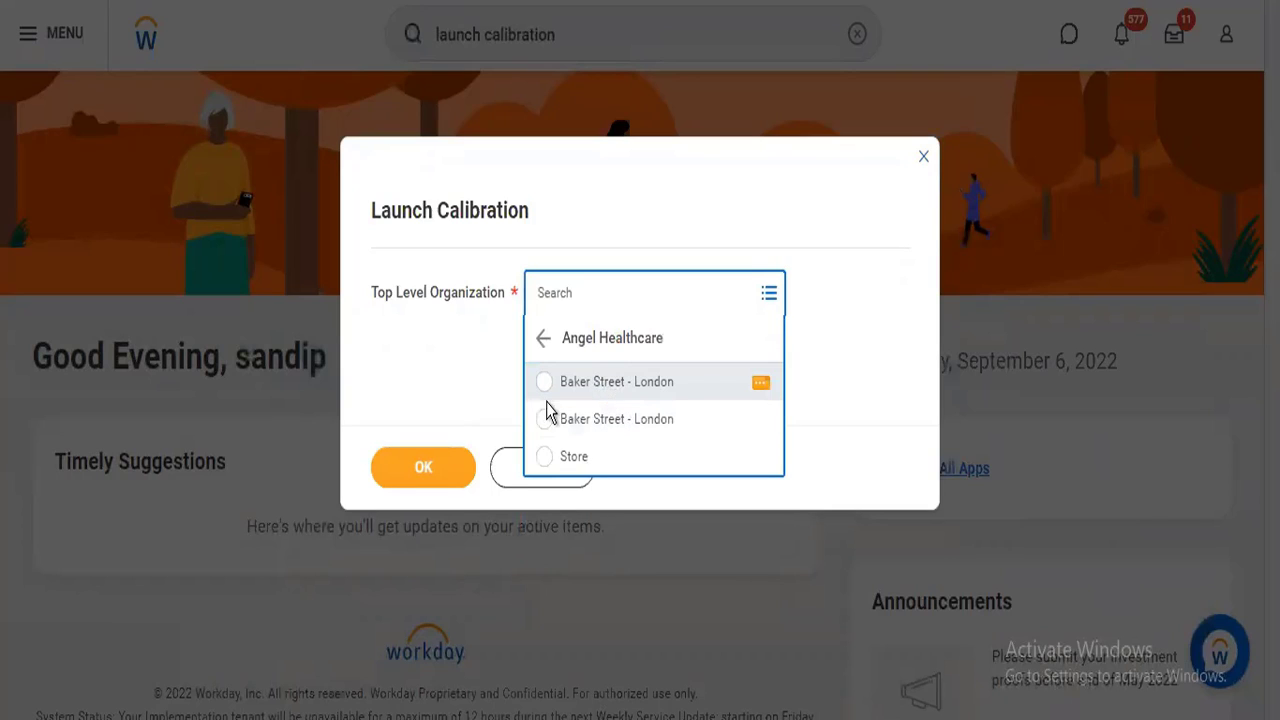
{"action": "left_click", "coordinate": [449, 464]}
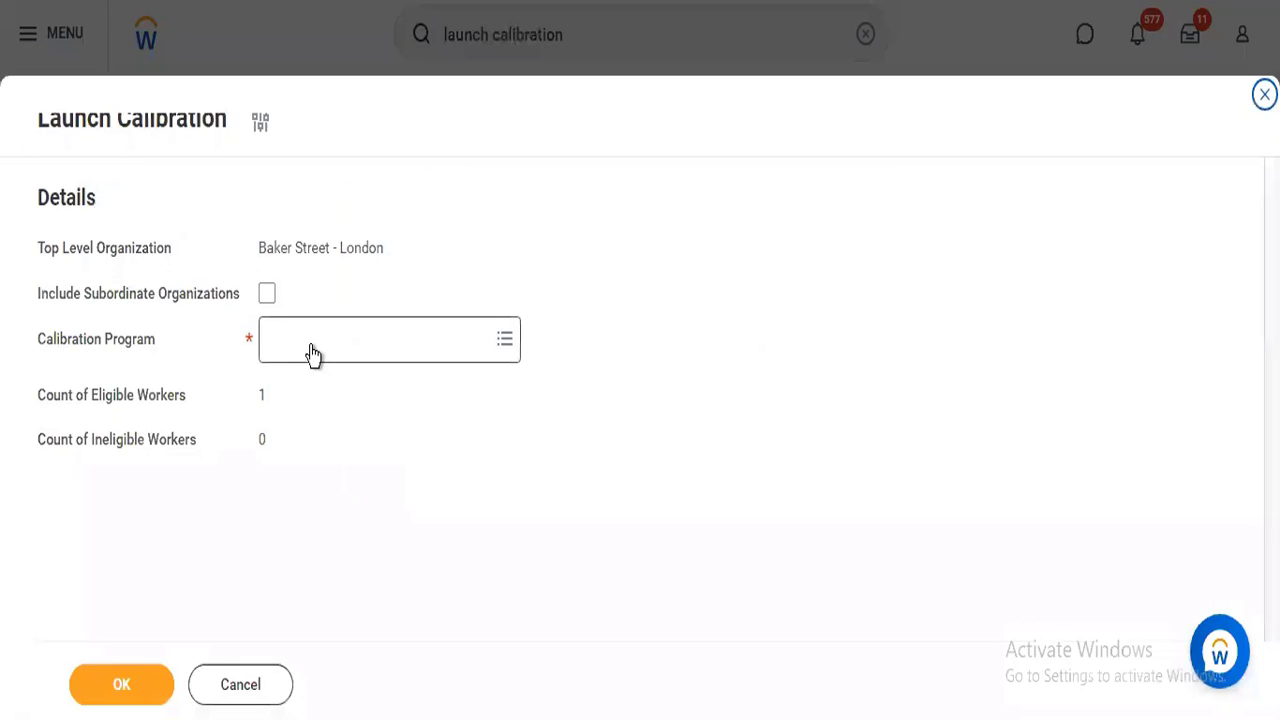
Set the calibration program to Global Support Calibration RNRK from the full list of programs.
{"action": "left_click", "coordinate": [312, 354]}
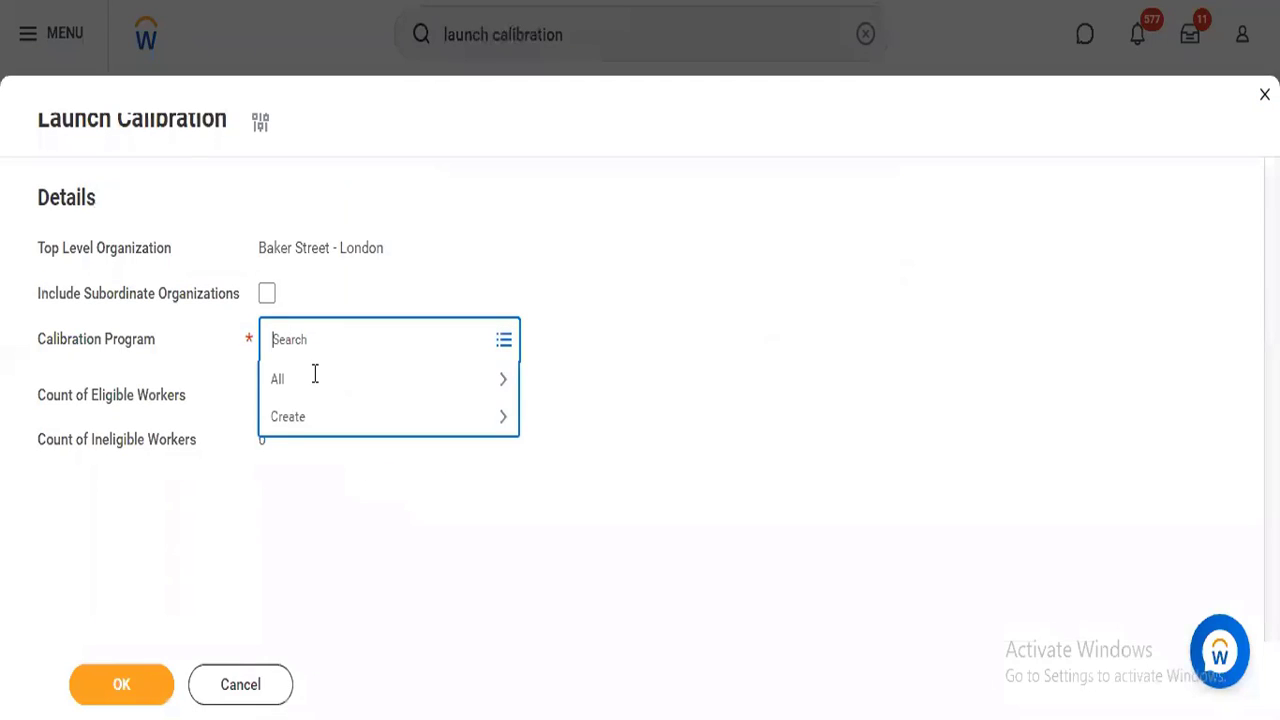
{"action": "left_click", "coordinate": [312, 376]}
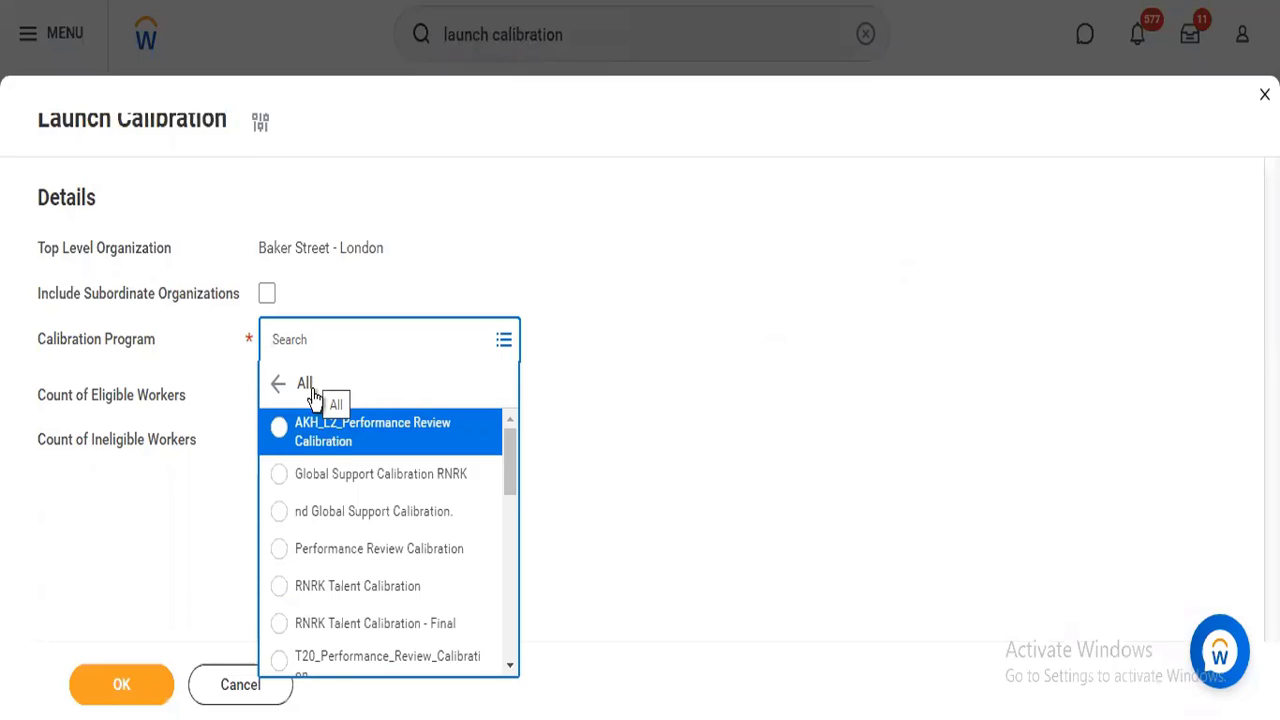
{"action": "left_click", "coordinate": [340, 474]}
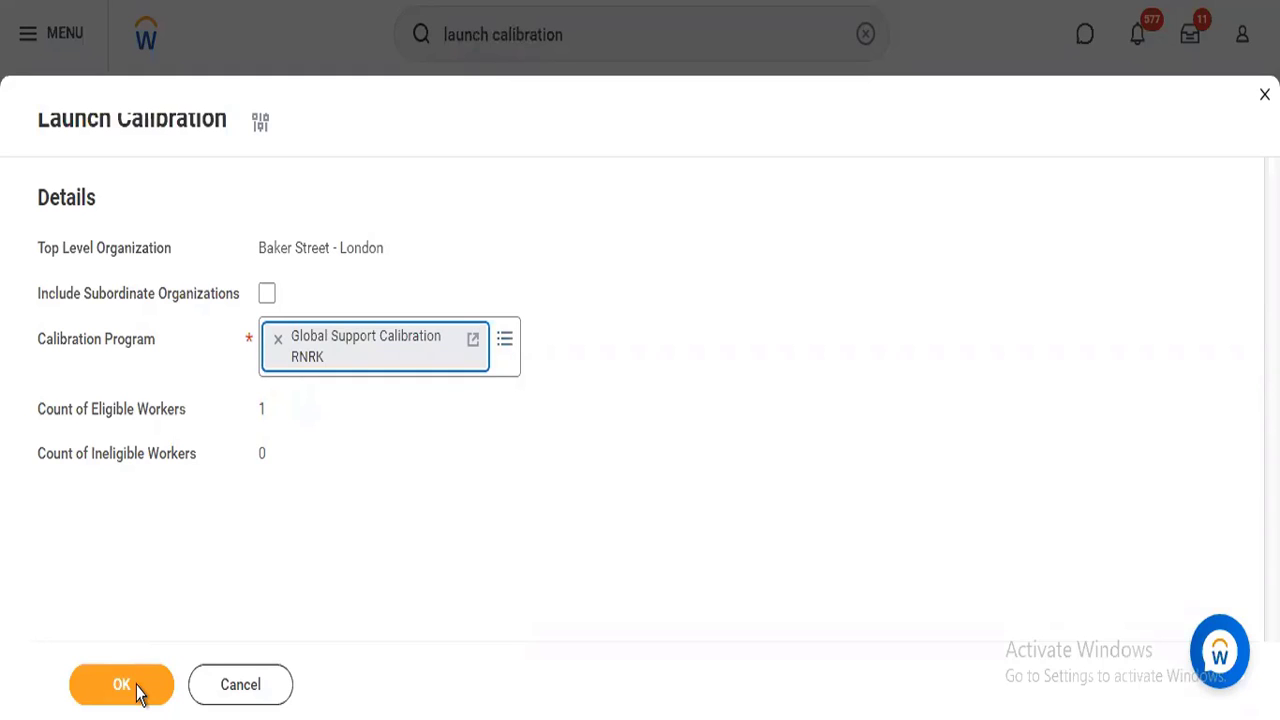
Open the Global Support Calibration RNRK program in a new tab and examine its settings and nBox row and column mappings.
{"action": "right_click", "coordinate": [398, 340]}
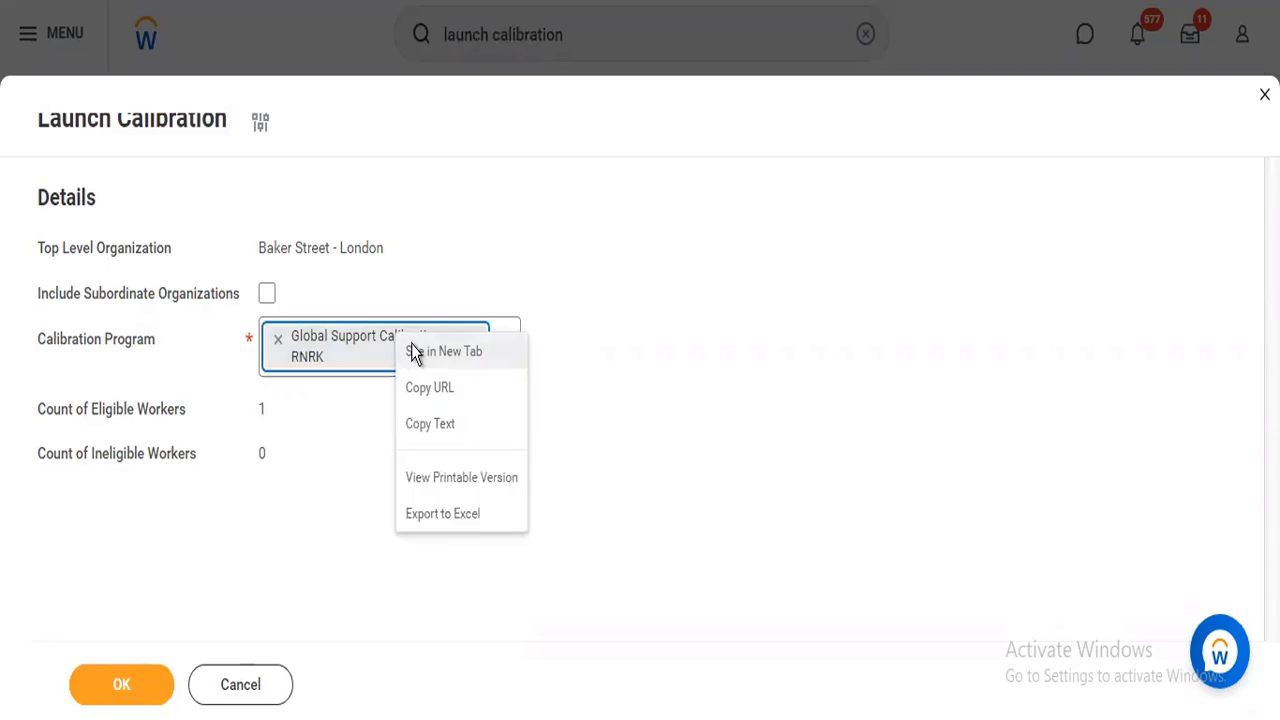
{"action": "left_click", "coordinate": [444, 351]}
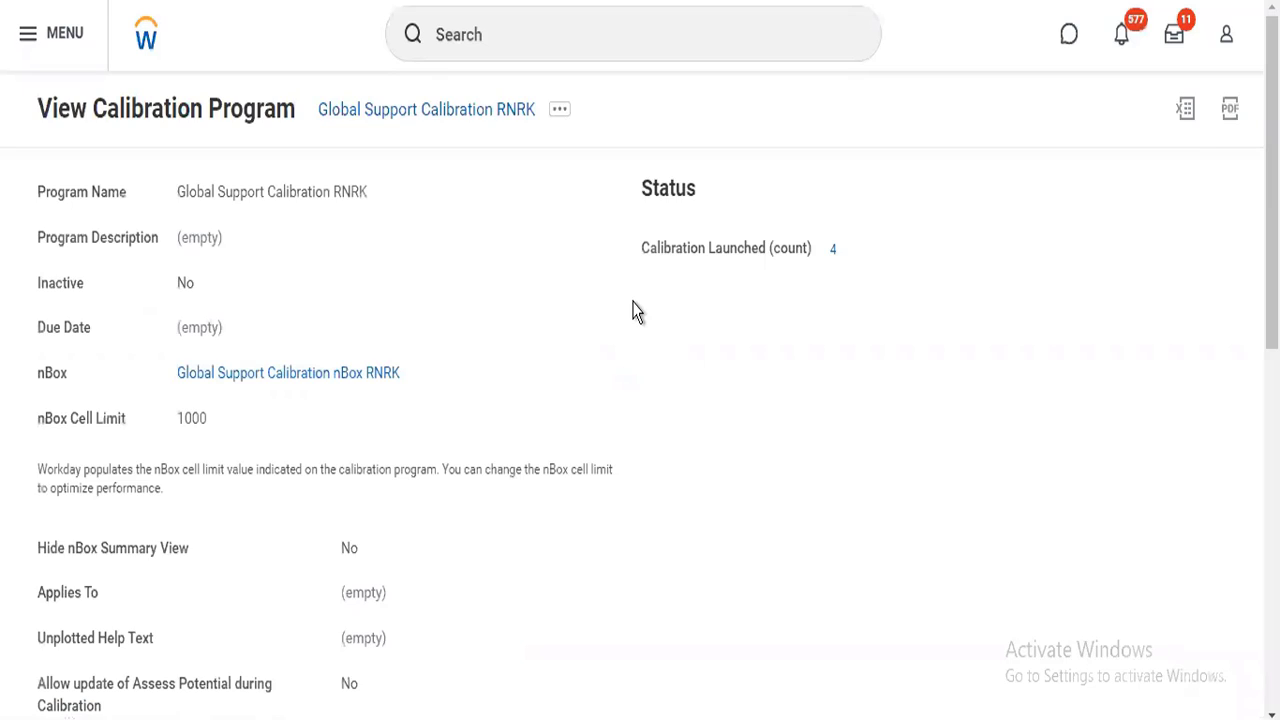
{"action": "scroll", "coordinate": [60, 360], "scroll_direction": "down", "scroll_amount": 10}
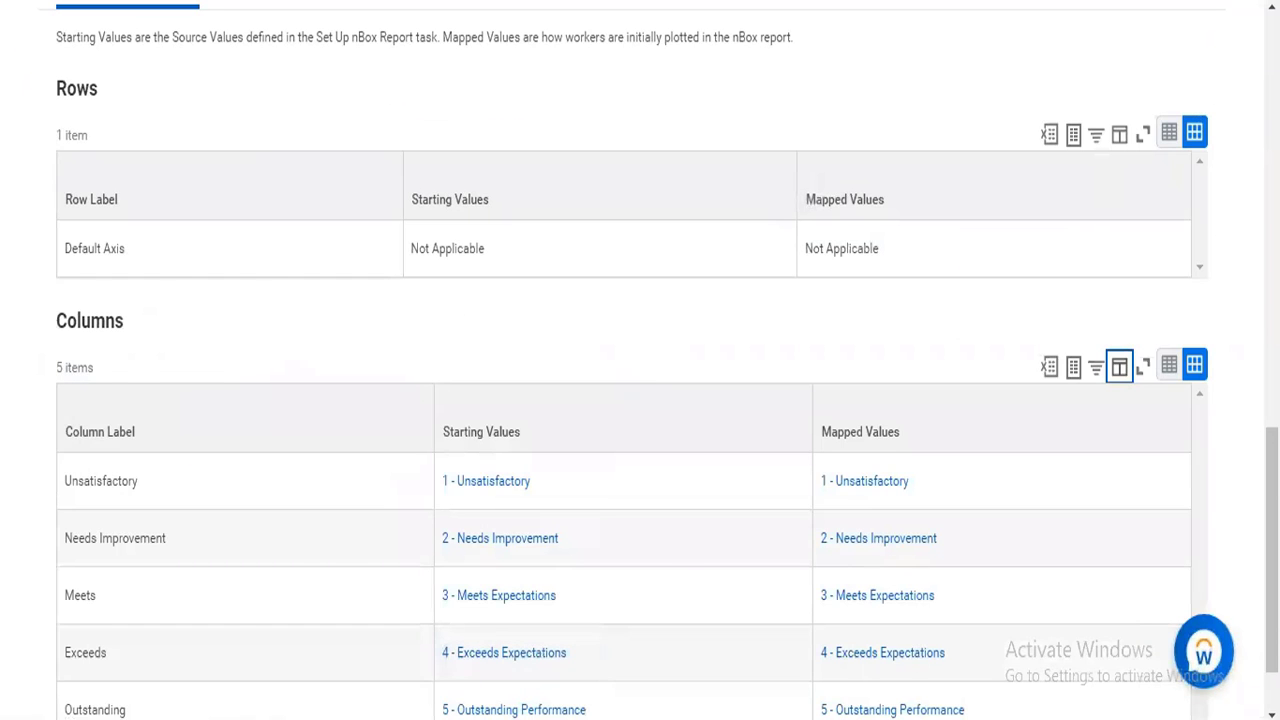
{"action": "scroll", "coordinate": [640, 360], "scroll_direction": "up", "scroll_amount": 6}
{"action": "scroll", "coordinate": [137, 409], "scroll_direction": "up", "scroll_amount": 6}
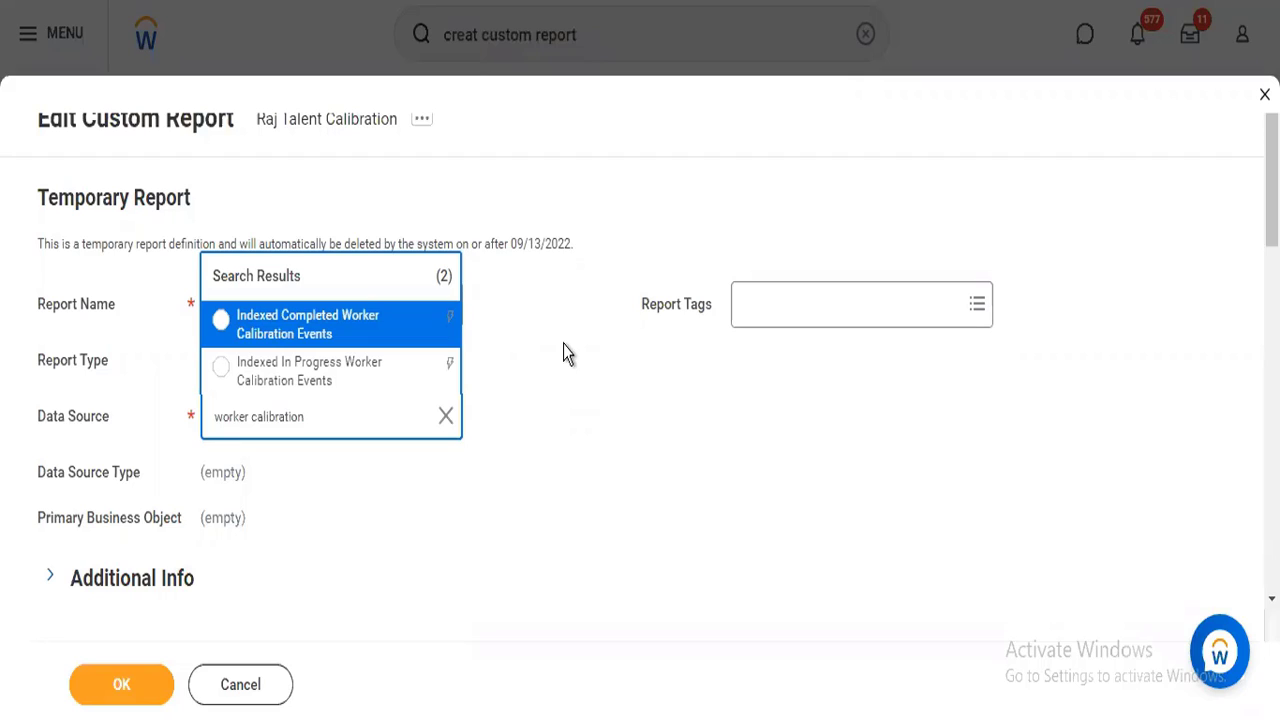
Set the data source to Indexed In Progress Worker Calibration Events and add the Talent report tag.
{"action": "left_click", "coordinate": [325, 383]}
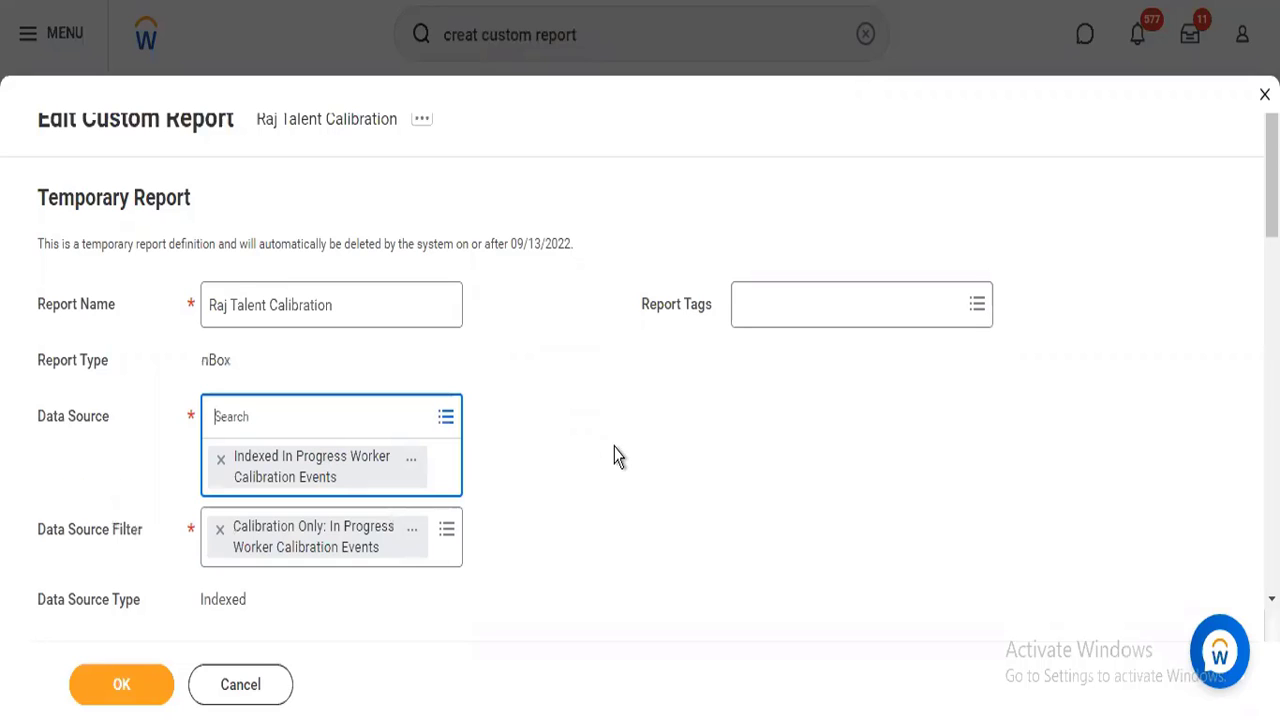
{"action": "left_click", "coordinate": [790, 306]}
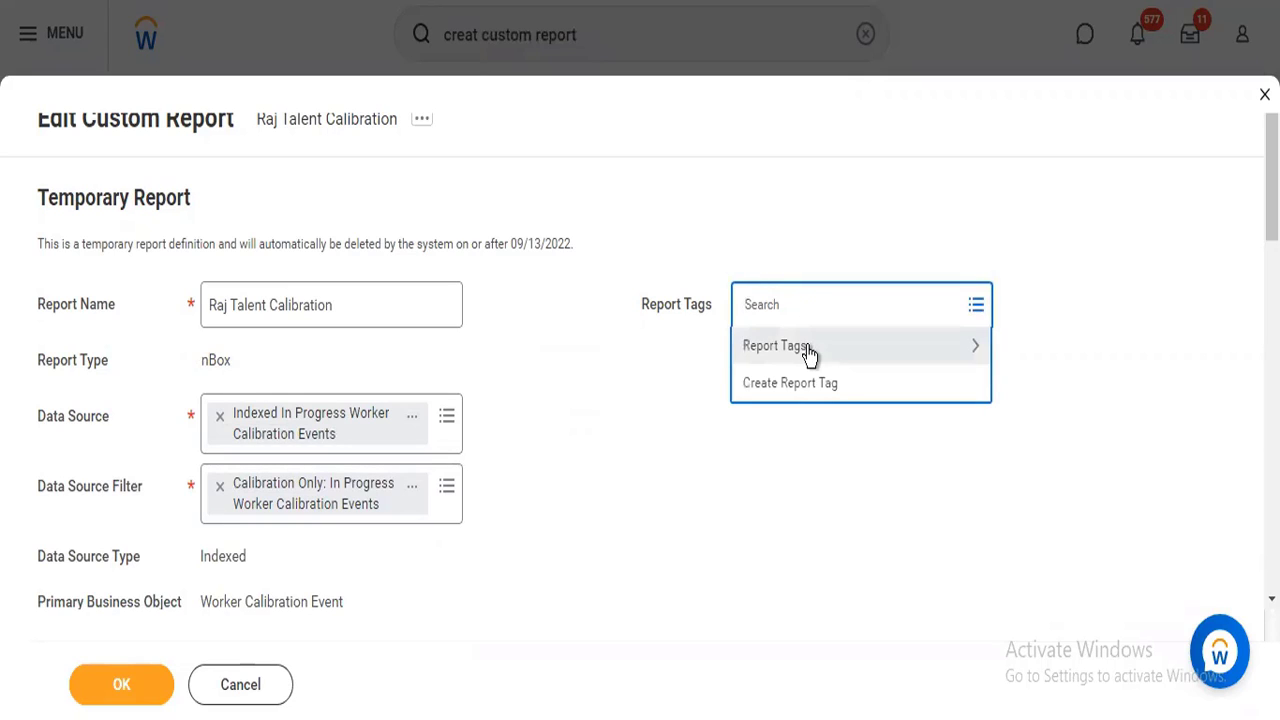
{"action": "left_click", "coordinate": [809, 352]}
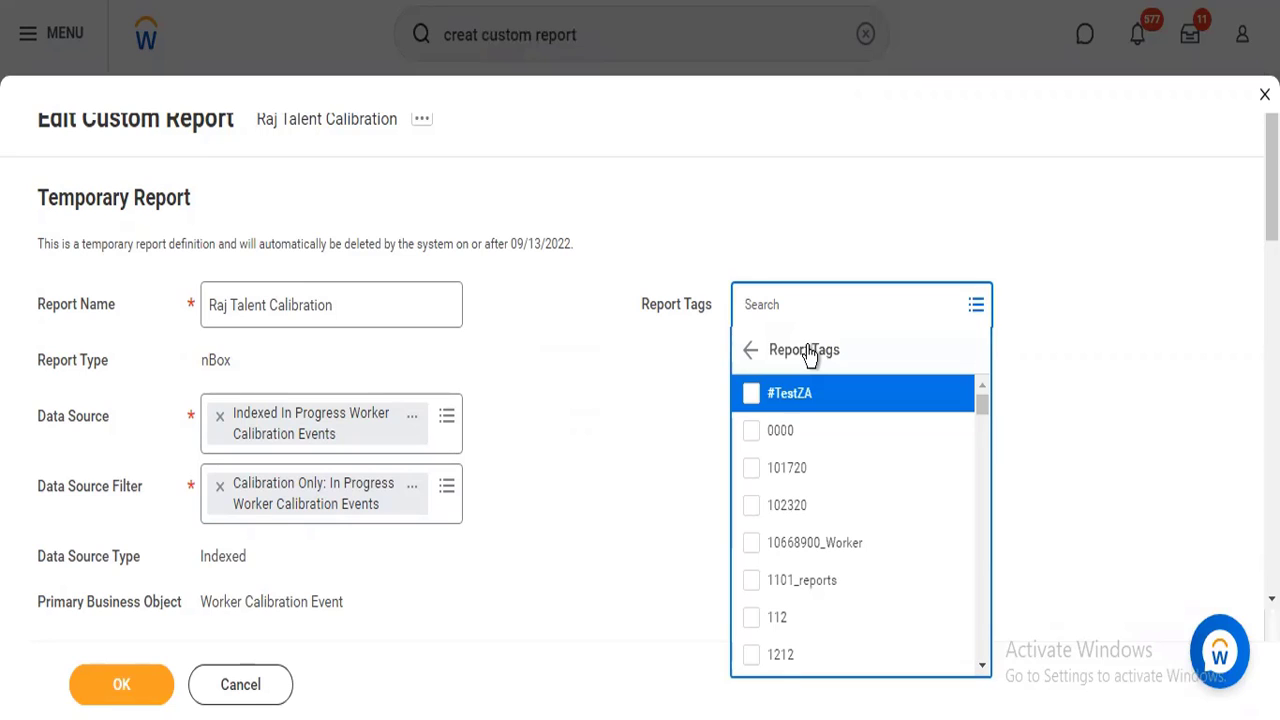
{"action": "left_click_drag", "start_coordinate": [983, 407], "coordinate": [983, 436]}
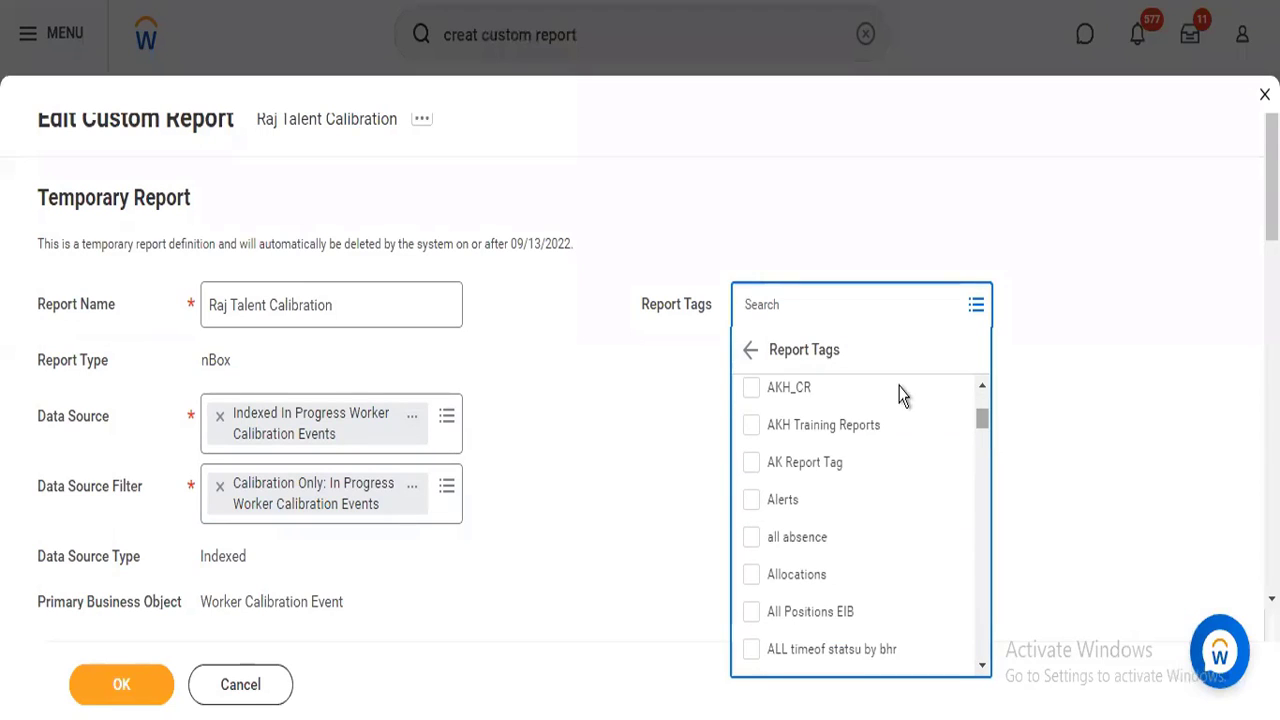
{"action": "left_click", "coordinate": [831, 301]}
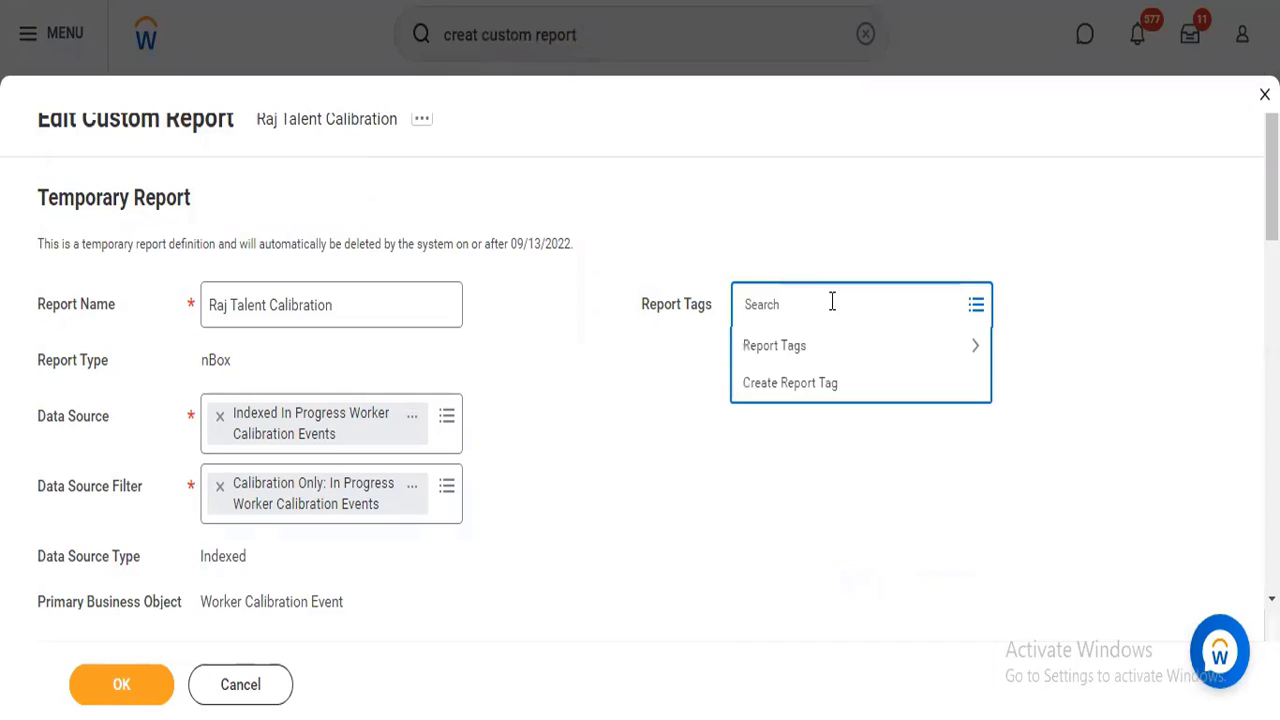
{"action": "type", "text": "Talent"}
{"action": "key", "text": "Return"}
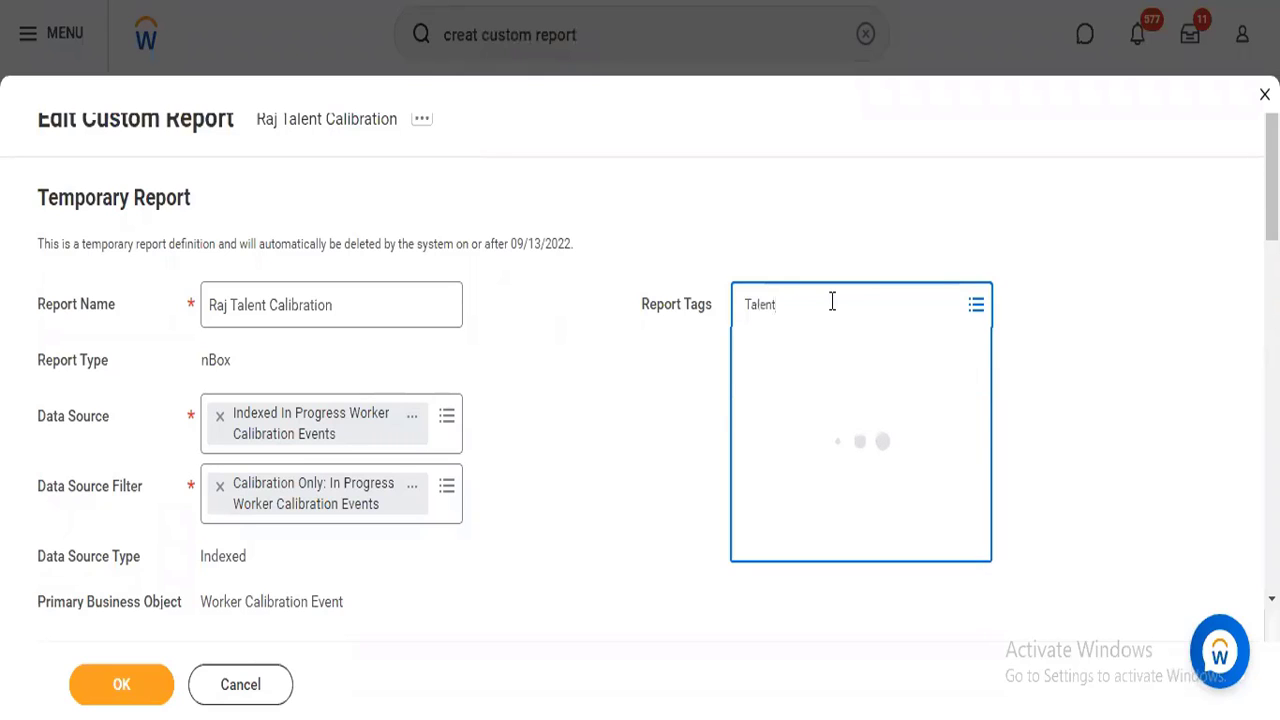
{"action": "mouse_move", "coordinate": [894, 401]}
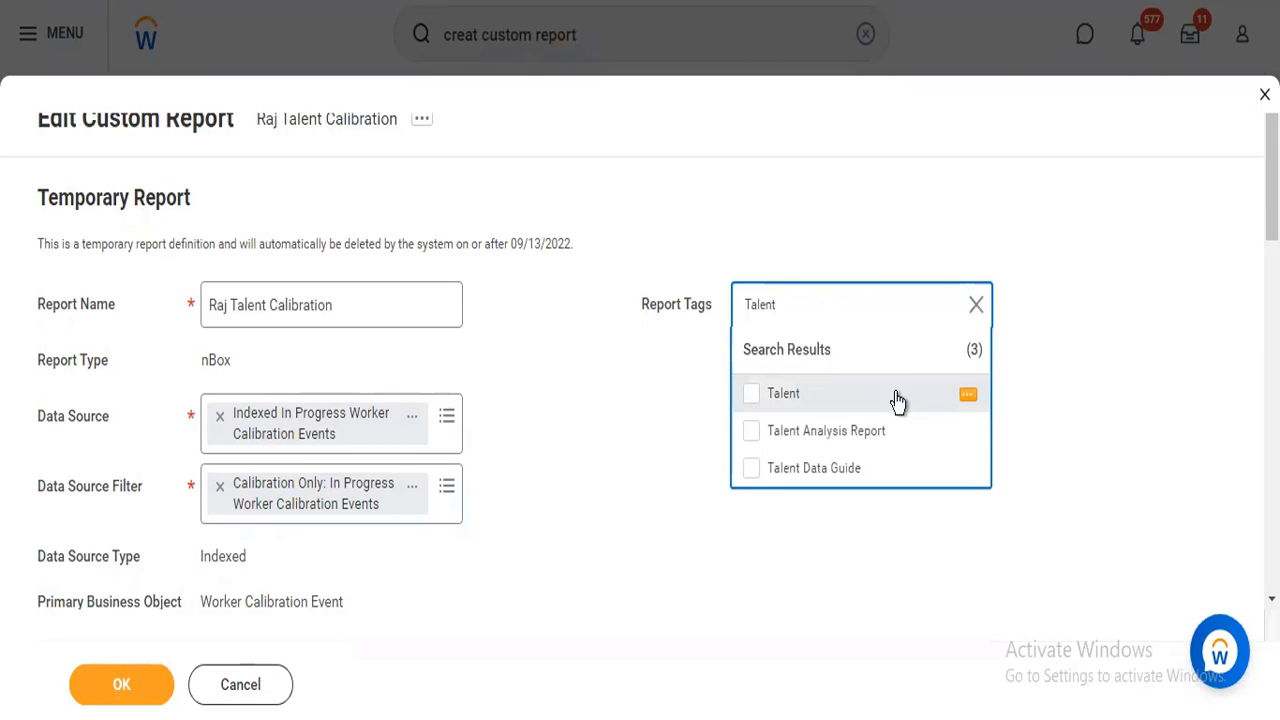
{"action": "mouse_move", "coordinate": [962, 400]}
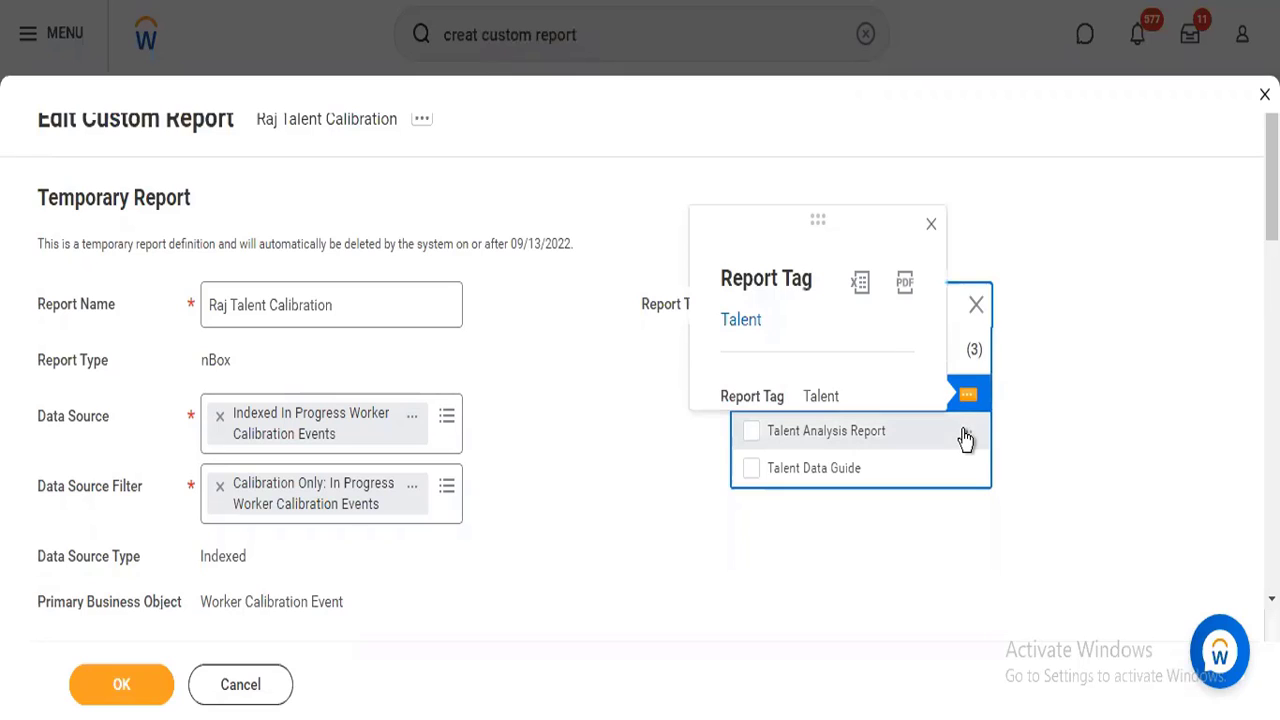
{"action": "mouse_move", "coordinate": [965, 438]}
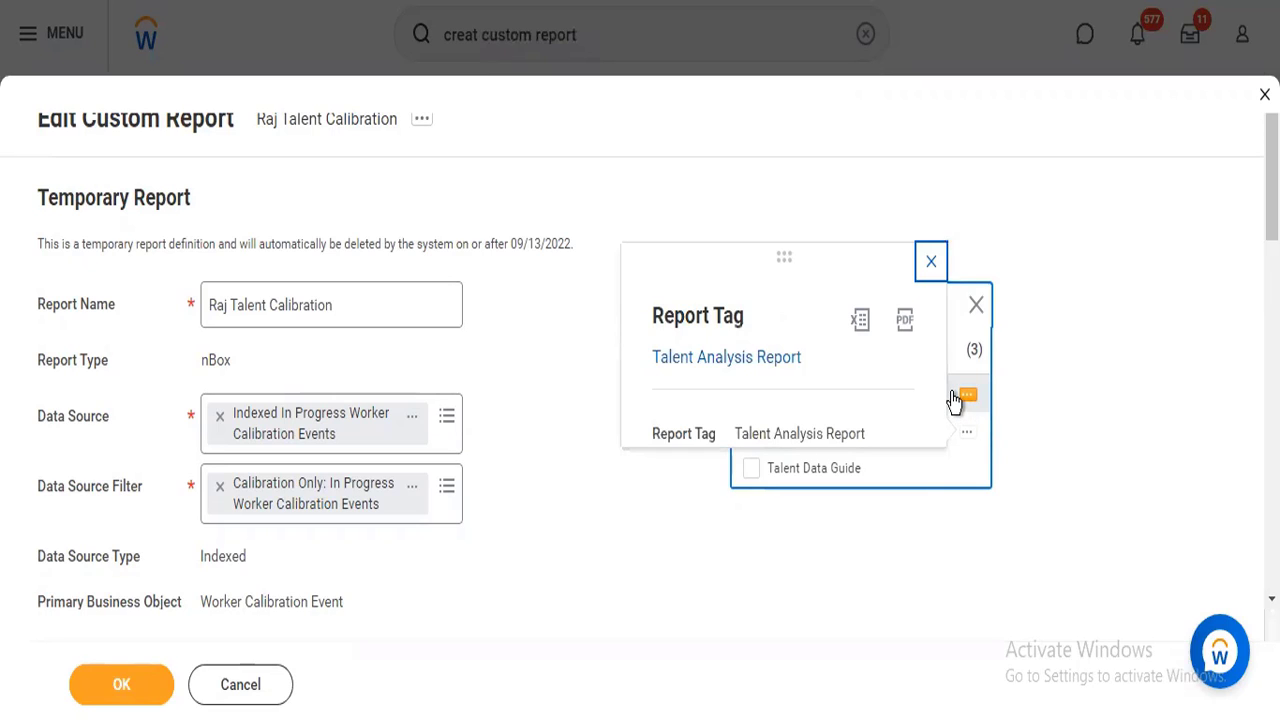
{"action": "left_click", "coordinate": [953, 397]}
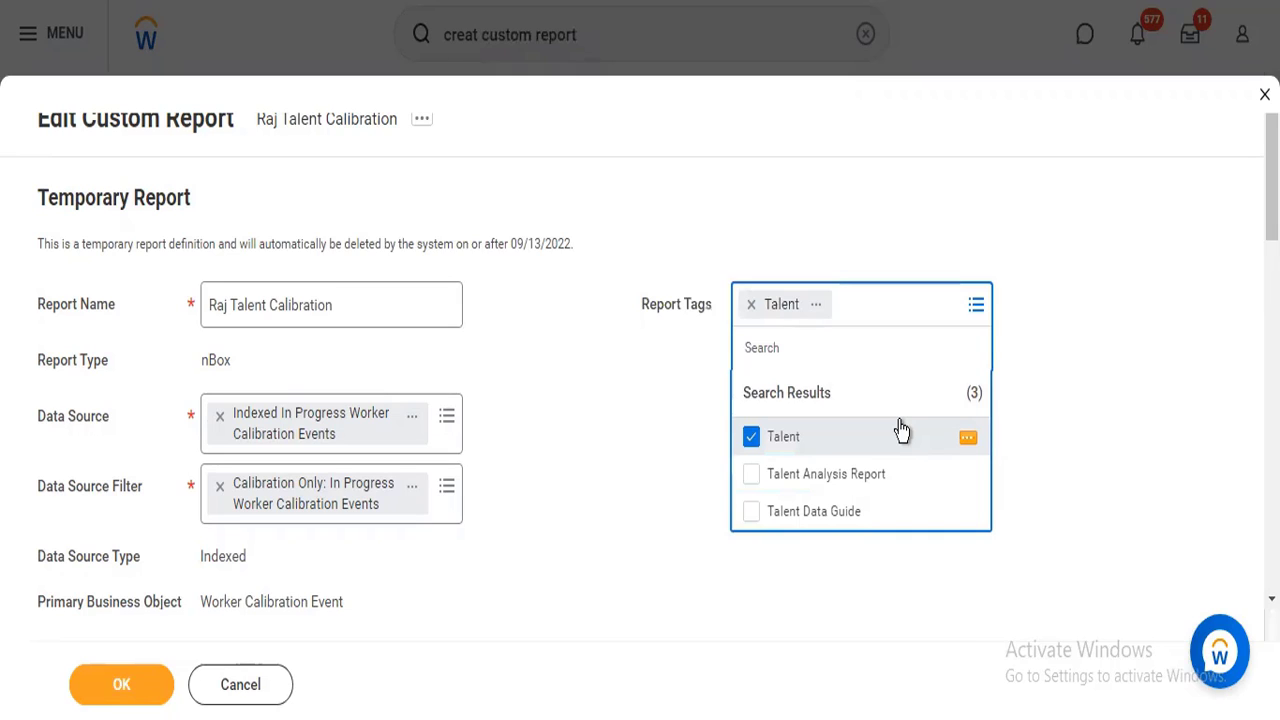
{"action": "left_click", "coordinate": [1045, 352]}
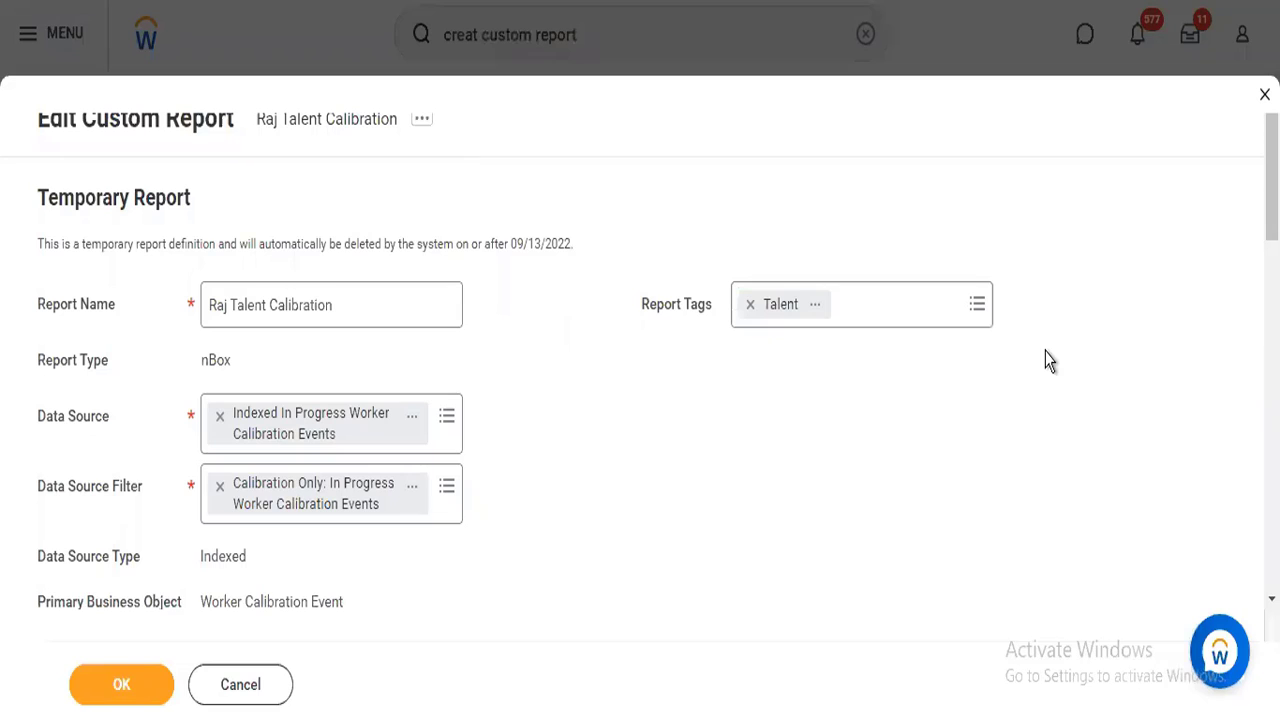
Search the row grouping's group-by fields for "calibration" and review the available fields.
{"action": "scroll", "coordinate": [640, 350], "scroll_direction": "down", "scroll_amount": 3}
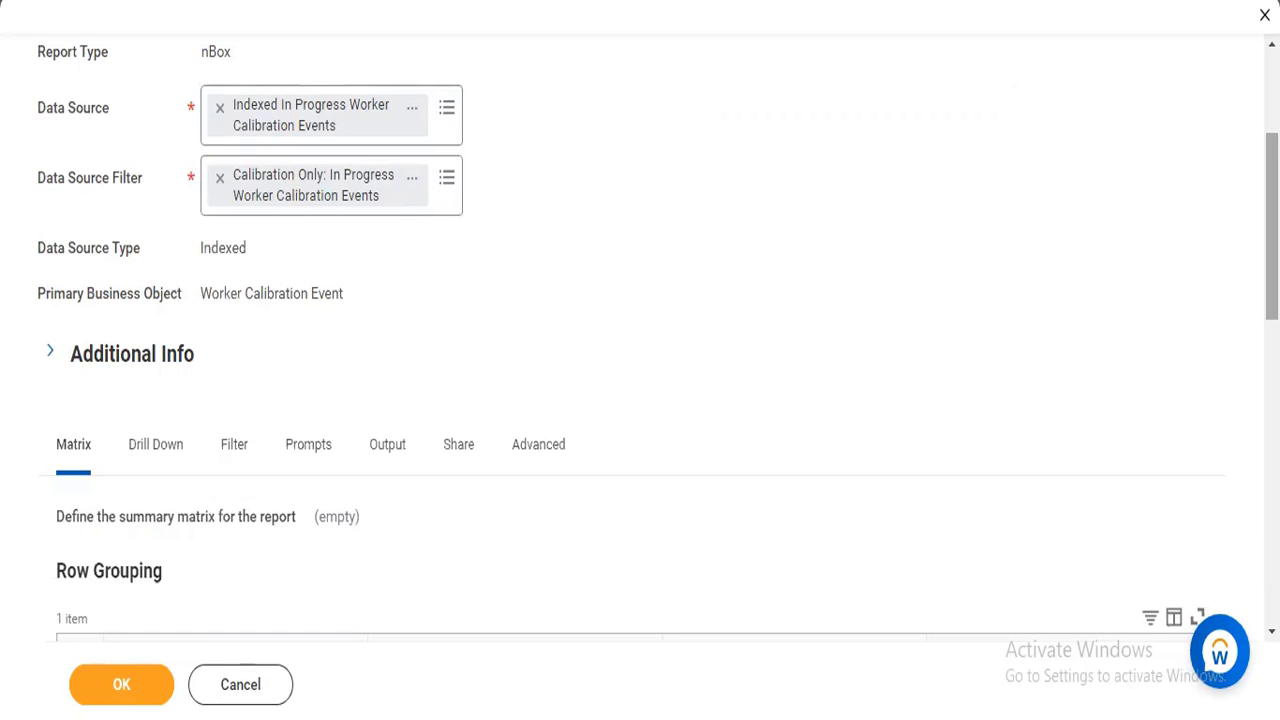
{"action": "scroll", "coordinate": [640, 340], "scroll_direction": "down", "scroll_amount": 1}
{"action": "scroll", "coordinate": [640, 340], "scroll_direction": "down", "scroll_amount": 1}
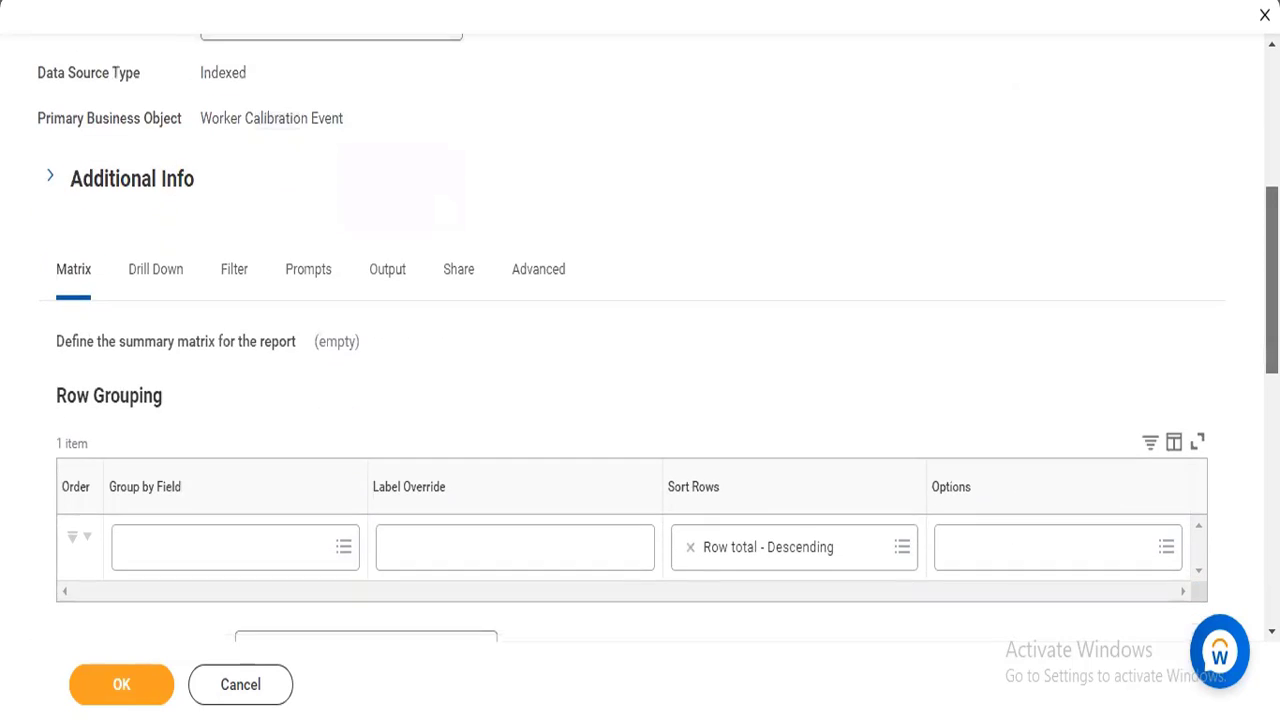
{"action": "left_click_drag", "start_coordinate": [1272, 300], "coordinate": [1272, 304]}
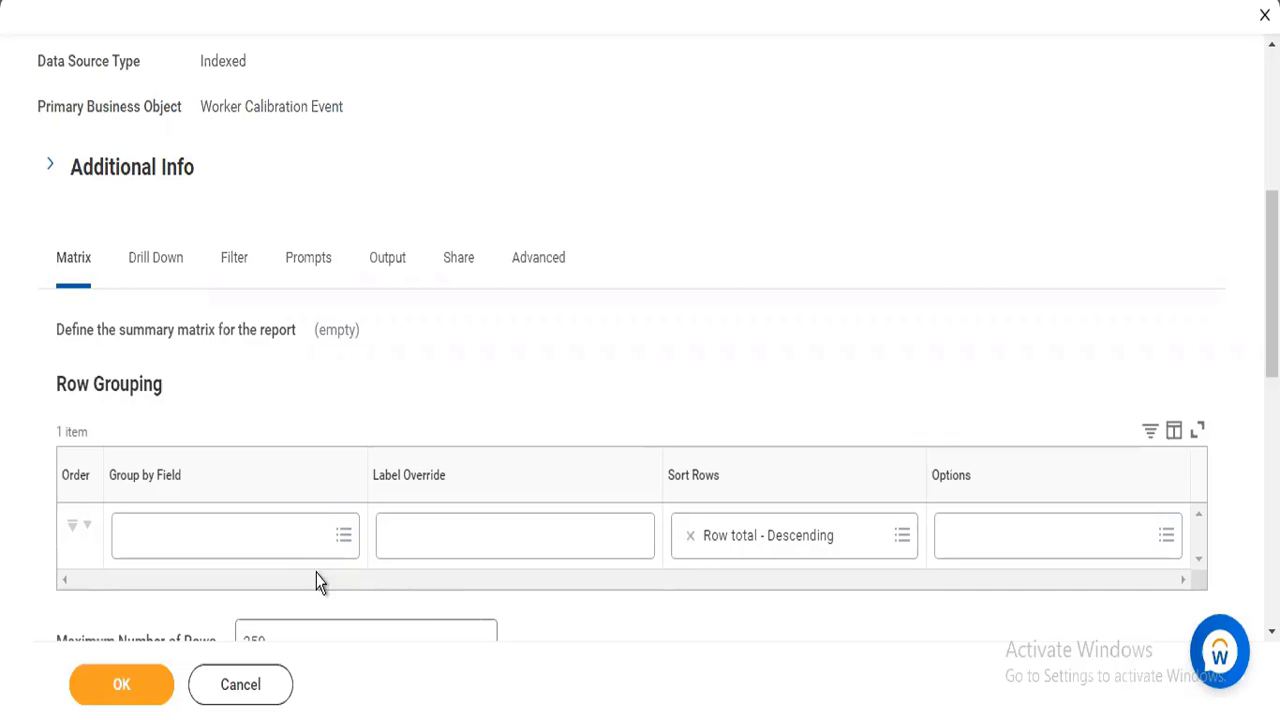
{"action": "left_click", "coordinate": [297, 550]}
{"action": "type", "text": "calib"}
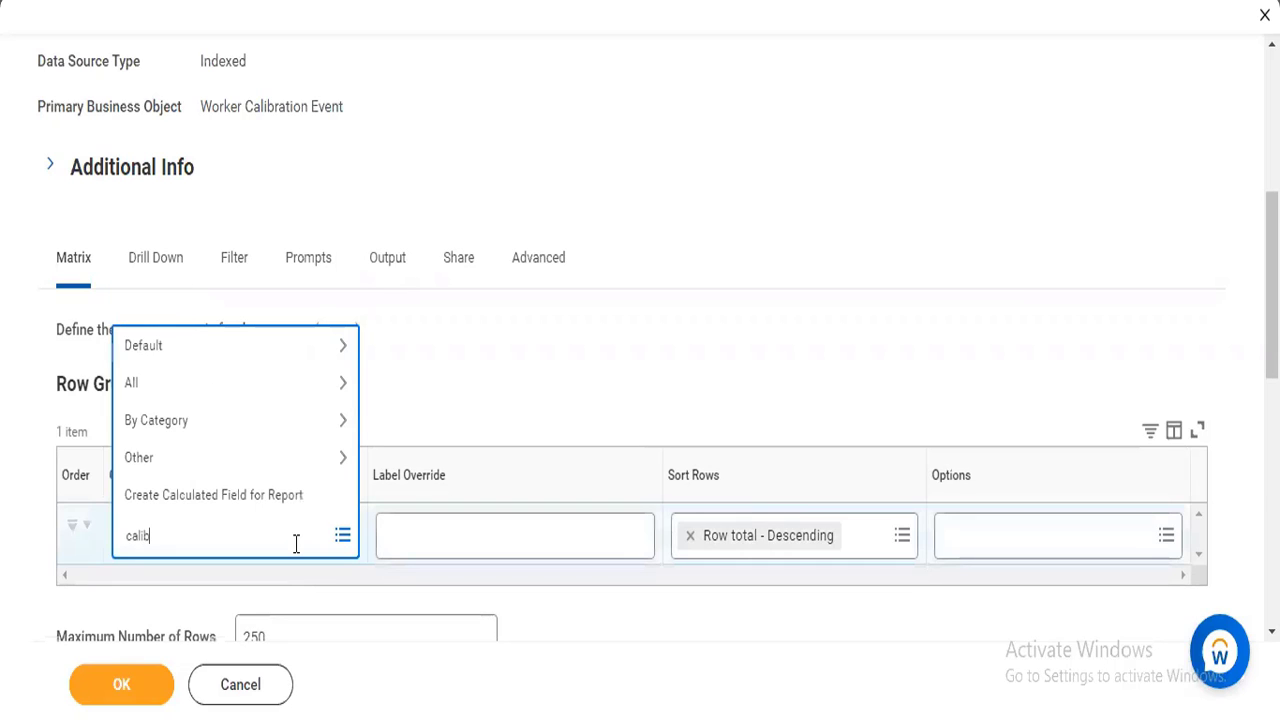
{"action": "type", "text": "ration"}
{"action": "key", "text": "Return"}
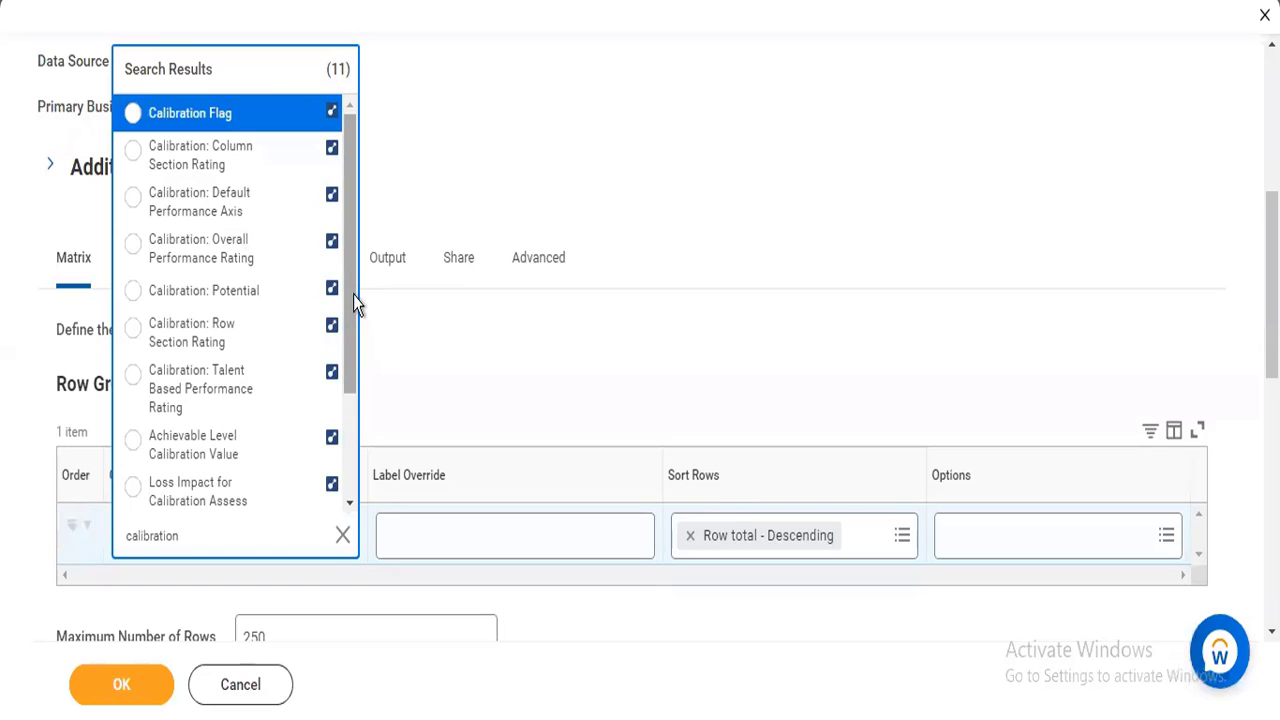
{"action": "left_click_drag", "start_coordinate": [353, 295], "coordinate": [350, 458]}
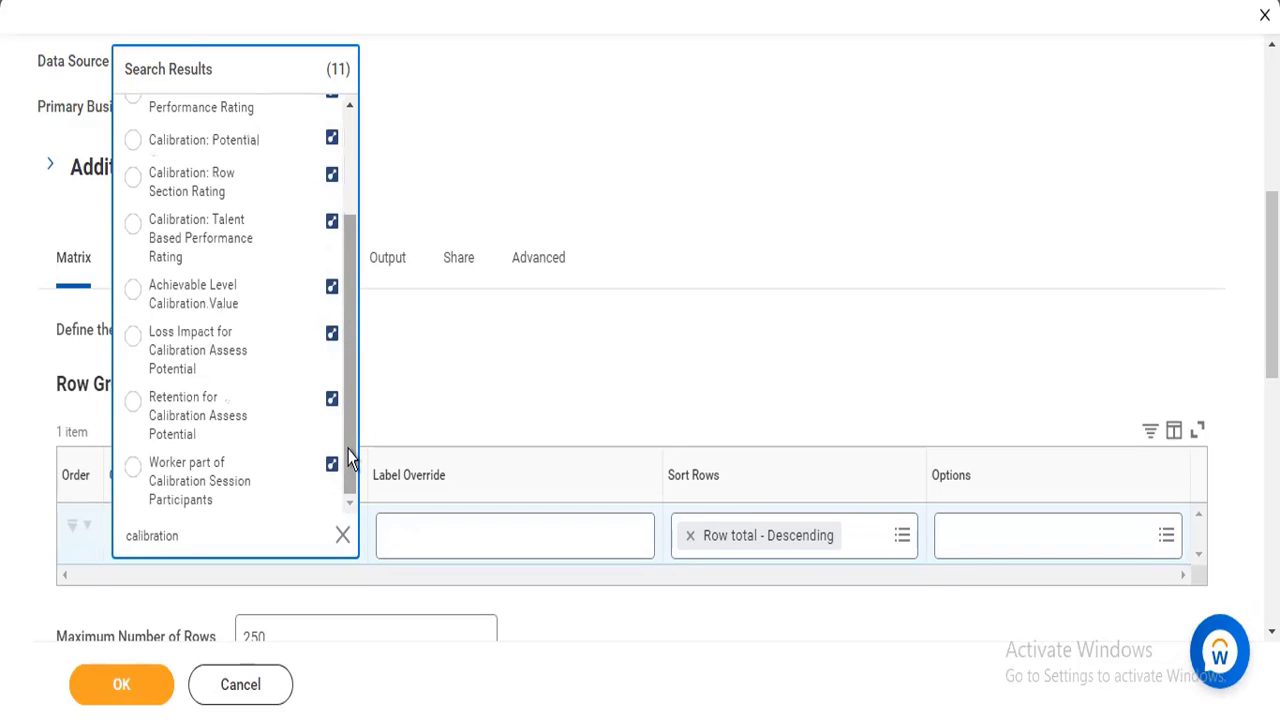
{"action": "left_click_drag", "start_coordinate": [350, 458], "coordinate": [357, 323]}
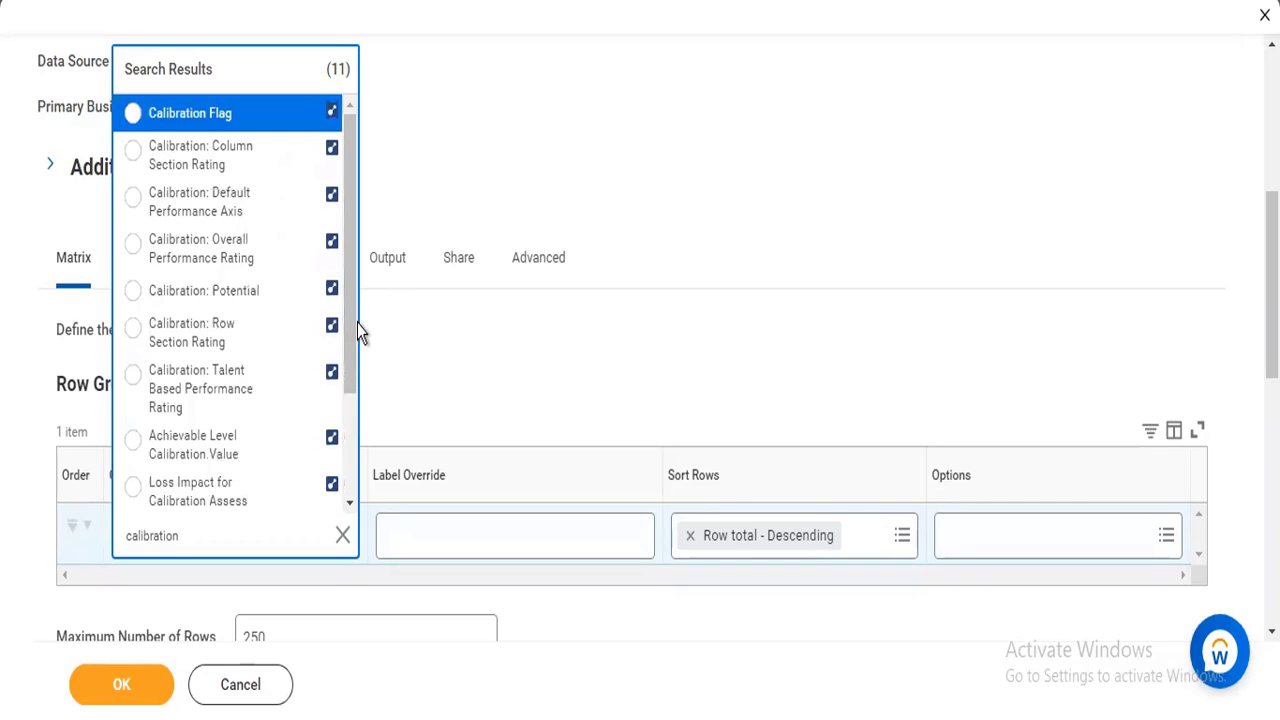
{"action": "left_click_drag", "start_coordinate": [349, 338], "coordinate": [349, 452]}
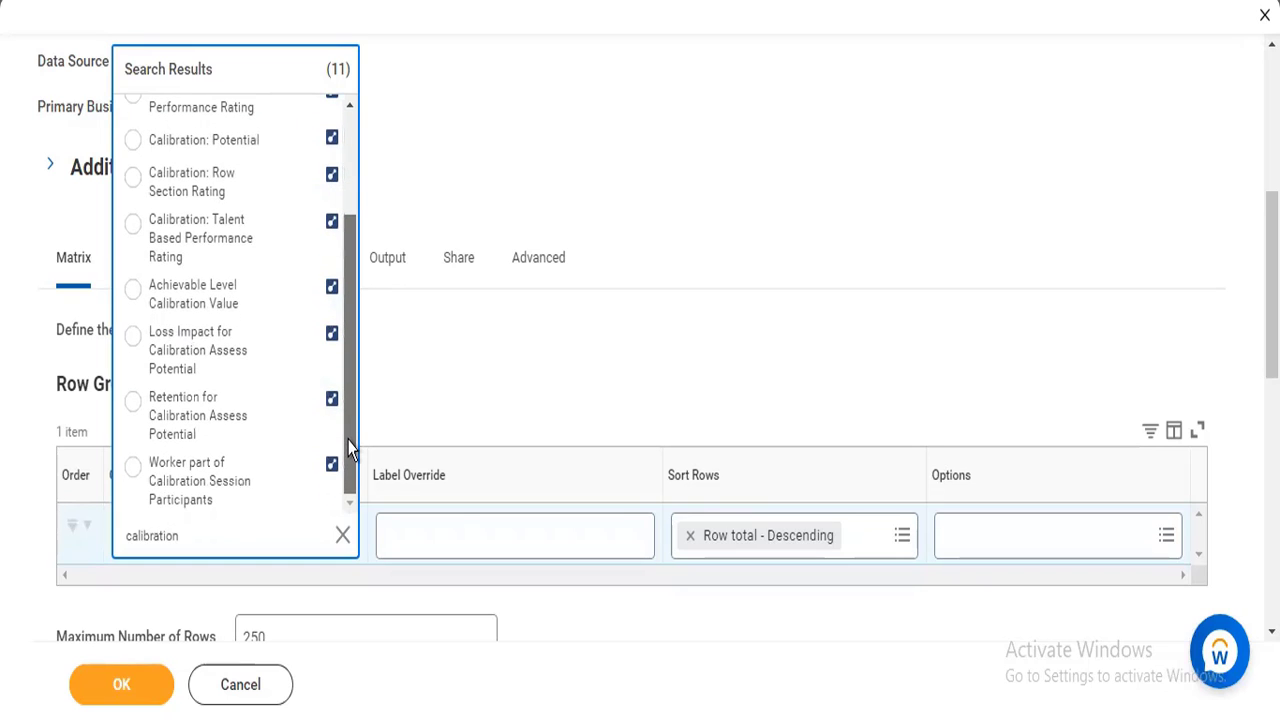
Search the row grouping's group-by fields for "performance" and clear the search text.
{"action": "double_click", "coordinate": [134, 536]}
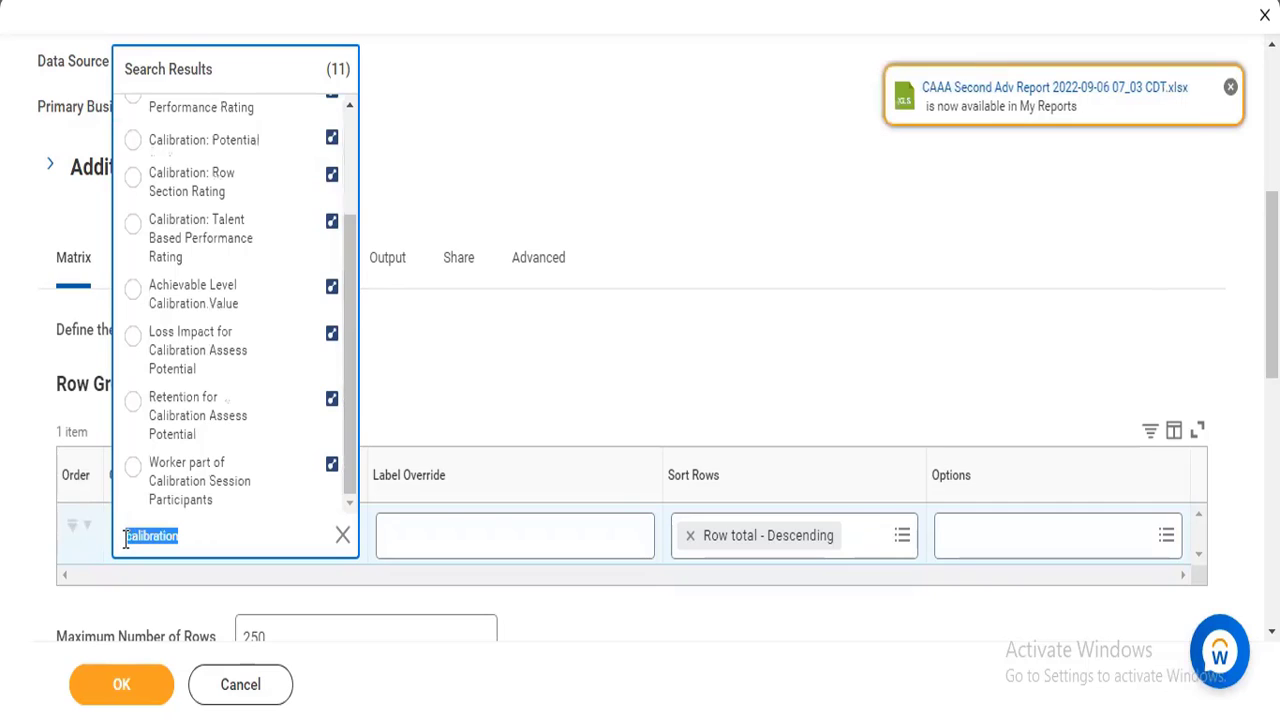
{"action": "type", "text": "performance"}
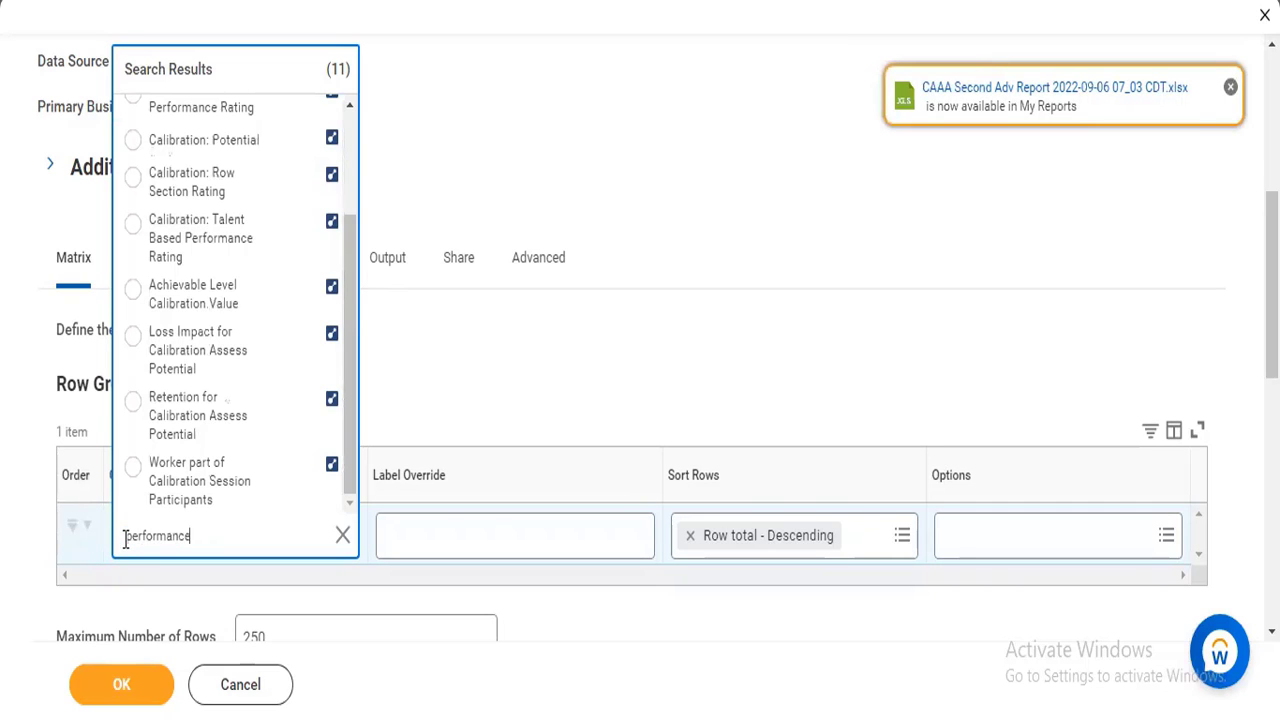
{"action": "key", "text": "Return"}
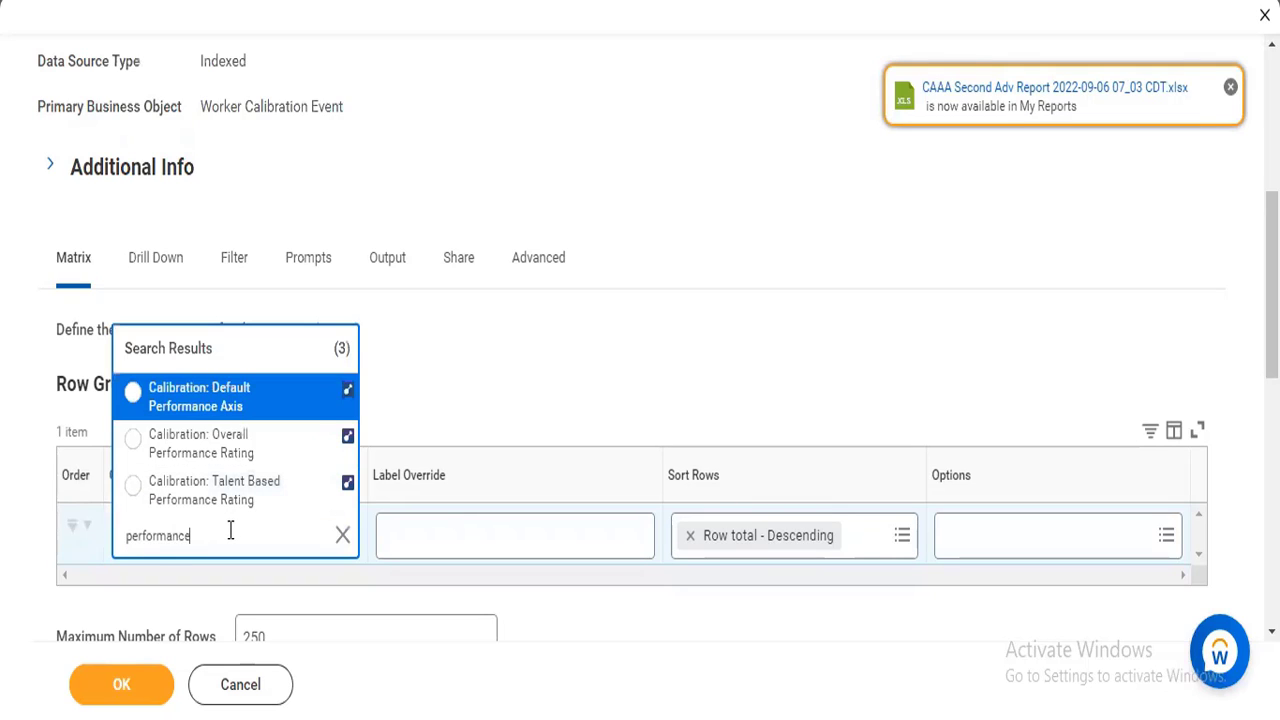
{"action": "type", "text": "calibration"}
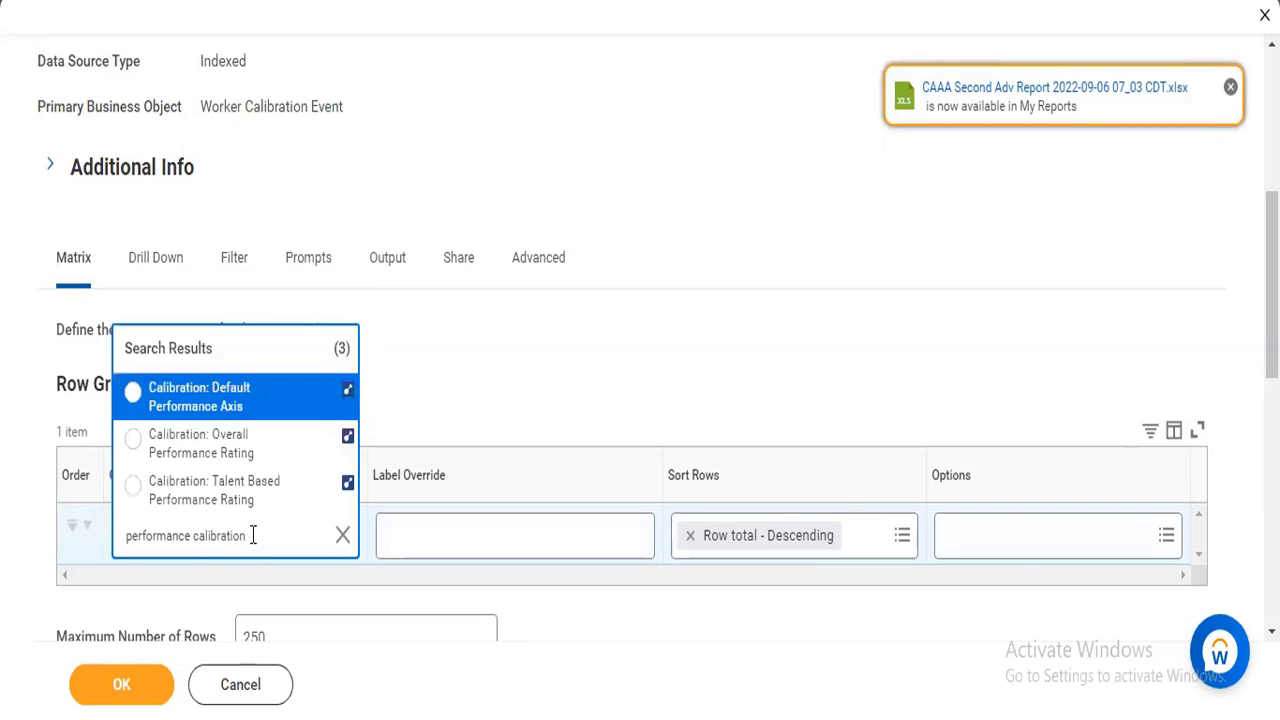
{"action": "key", "text": "BackSpace"}
{"action": "key", "text": "BackSpace"}
{"action": "key", "text": "BackSpace"}
{"action": "key", "text": "BackSpace"}
{"action": "key", "text": "BackSpace"}
{"action": "key", "text": "BackSpace"}
{"action": "key", "text": "BackSpace"}
{"action": "key", "text": "BackSpace"}
{"action": "key", "text": "BackSpace"}
{"action": "key", "text": "BackSpace"}
{"action": "key", "text": "BackSpace"}
{"action": "key", "text": "BackSpace"}
{"action": "key", "text": "BackSpace"}
{"action": "key", "text": "BackSpace"}
{"action": "key", "text": "BackSpace"}
{"action": "key", "text": "BackSpace"}
{"action": "key", "text": "BackSpace"}
{"action": "key", "text": "BackSpace"}
{"action": "key", "text": "BackSpace"}
{"action": "key", "text": "BackSpace"}
{"action": "key", "text": "BackSpace"}
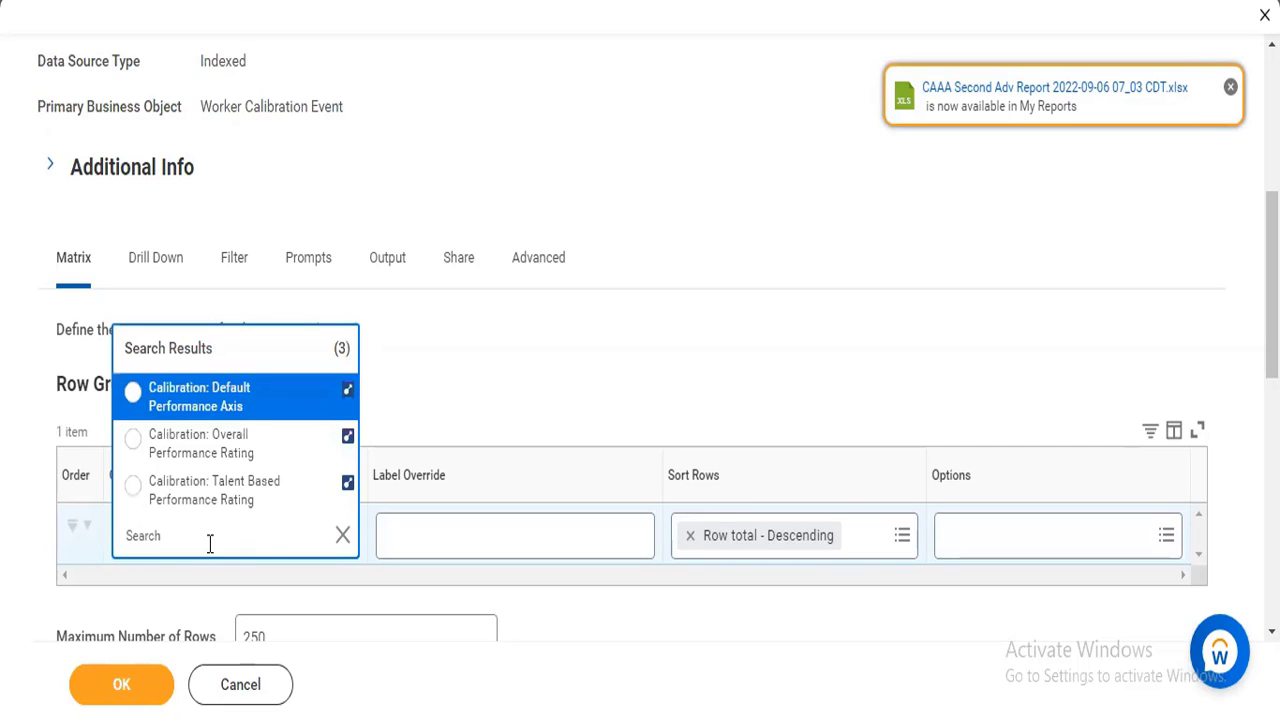
Search for "calibration" again and examine the details of Calibration Flag, Column Section Rating, Overall Performance Rating and Talent Based Performance Rating.
{"action": "type", "text": "calibration"}
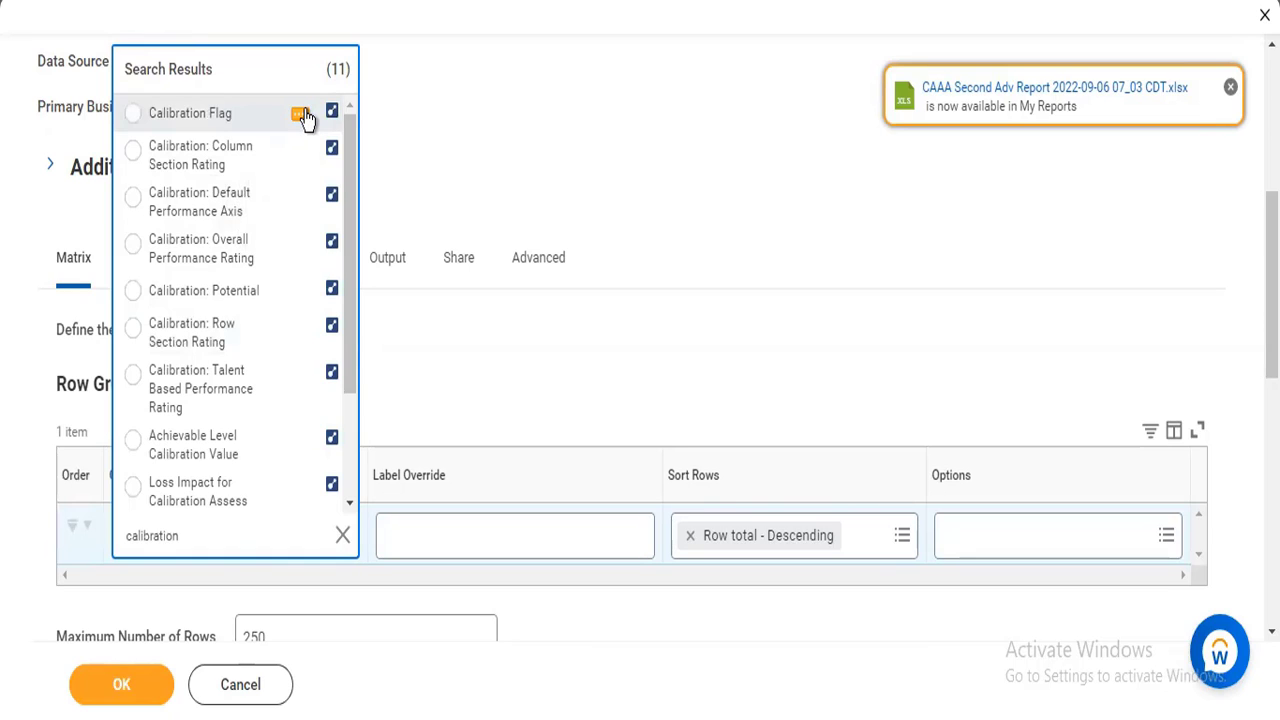
{"action": "left_click", "coordinate": [301, 115]}
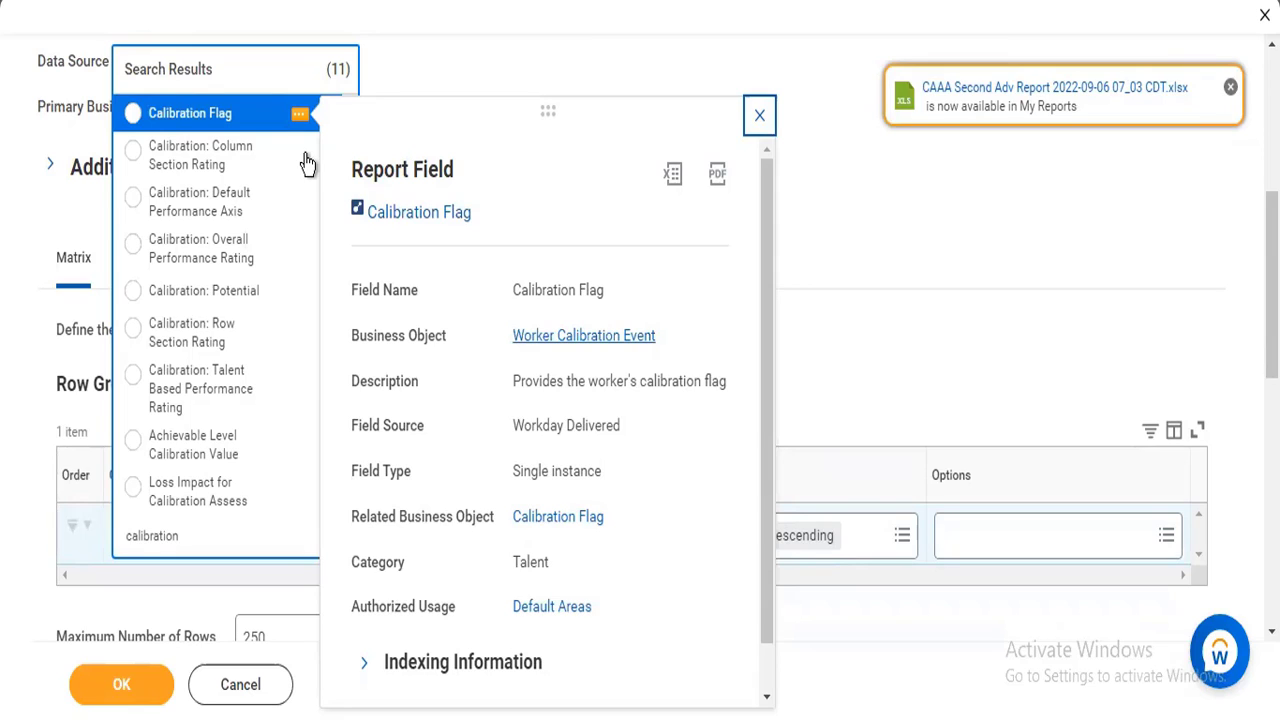
{"action": "mouse_move", "coordinate": [303, 154]}
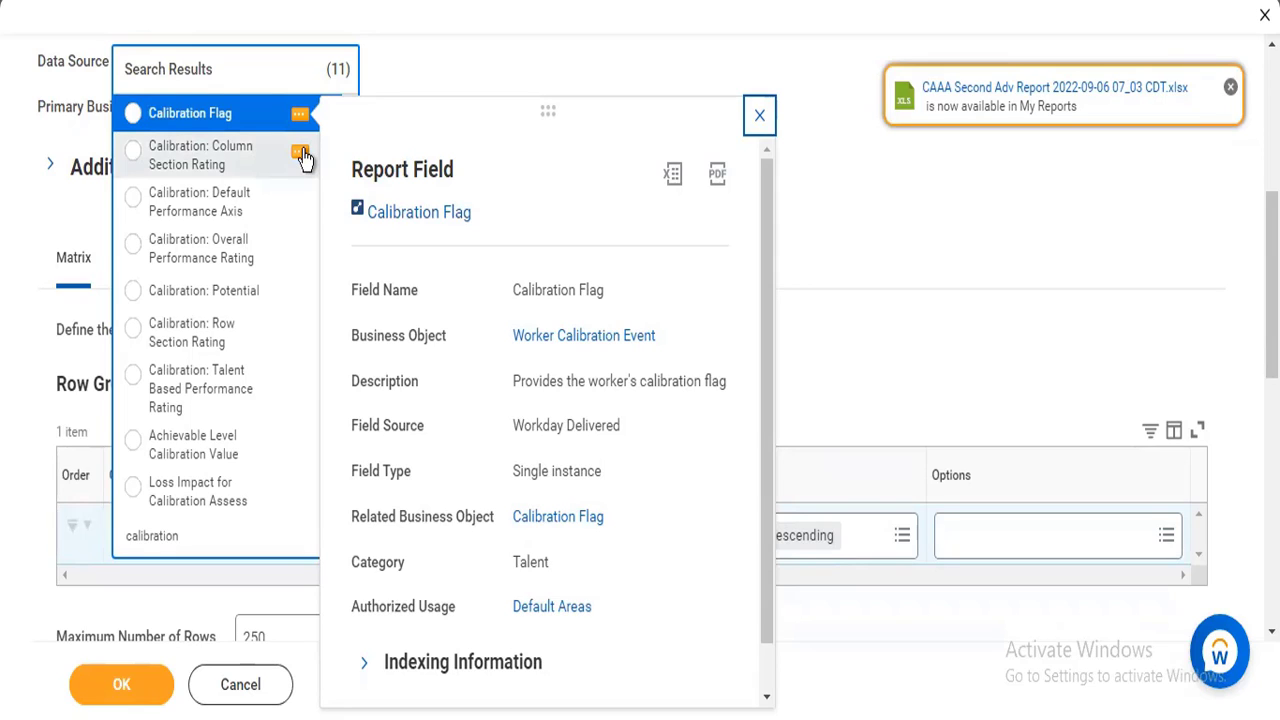
{"action": "left_click", "coordinate": [300, 154]}
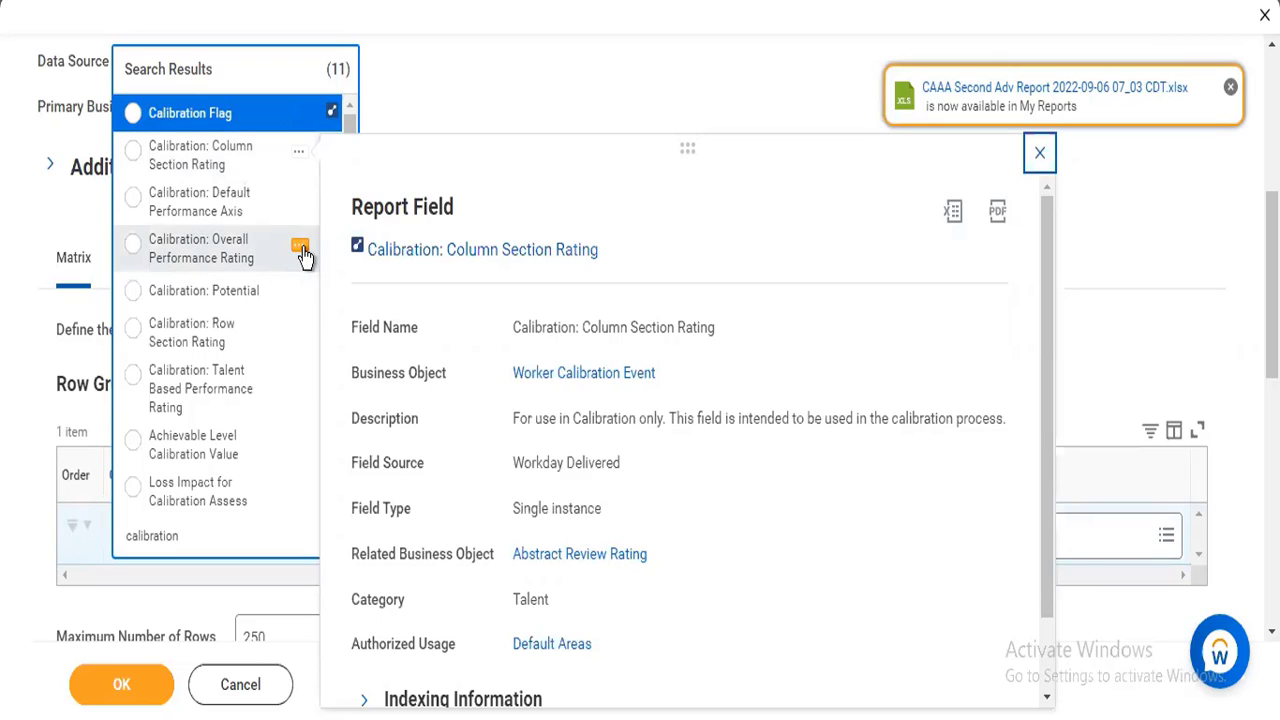
{"action": "left_click", "coordinate": [302, 250]}
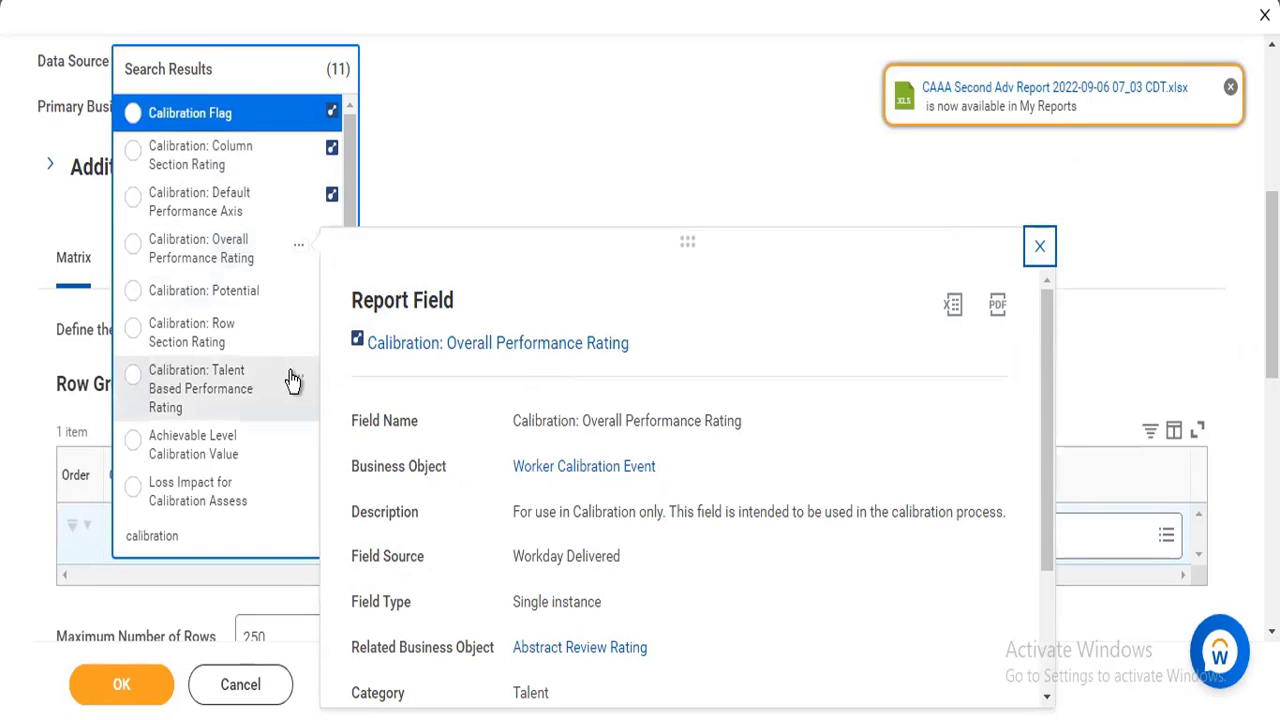
{"action": "mouse_move", "coordinate": [298, 384]}
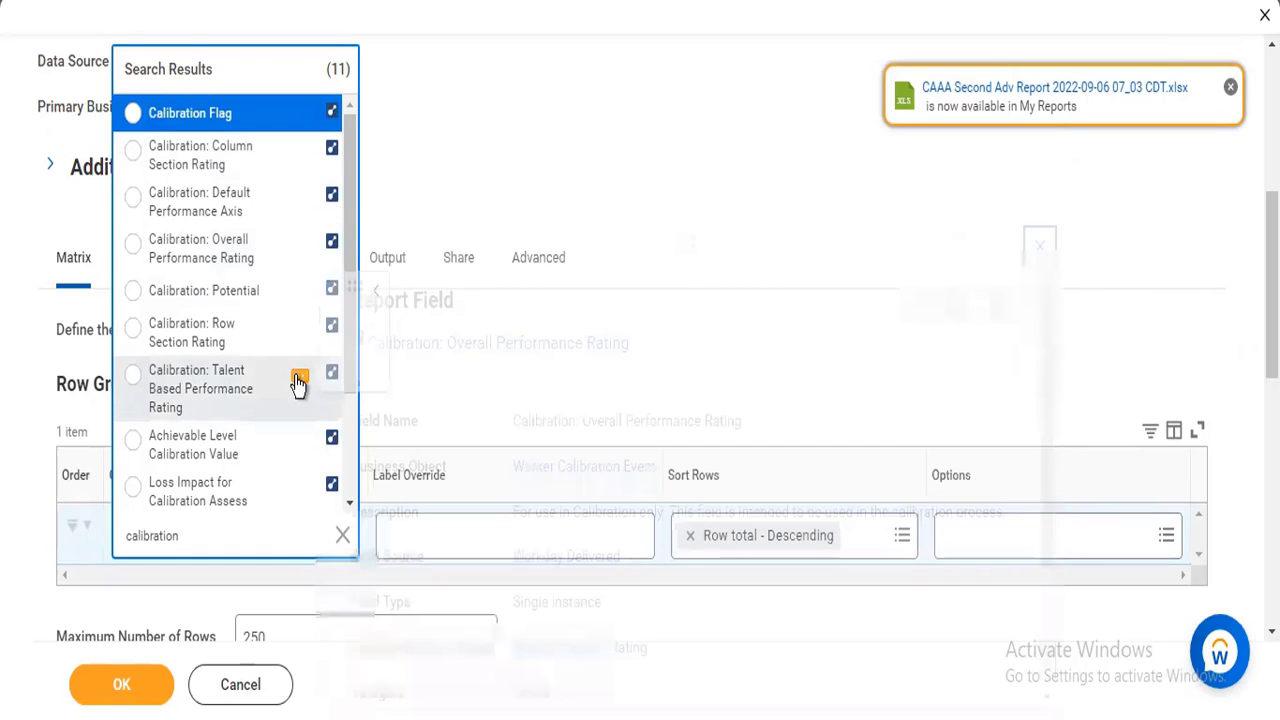
{"action": "left_click", "coordinate": [298, 384]}
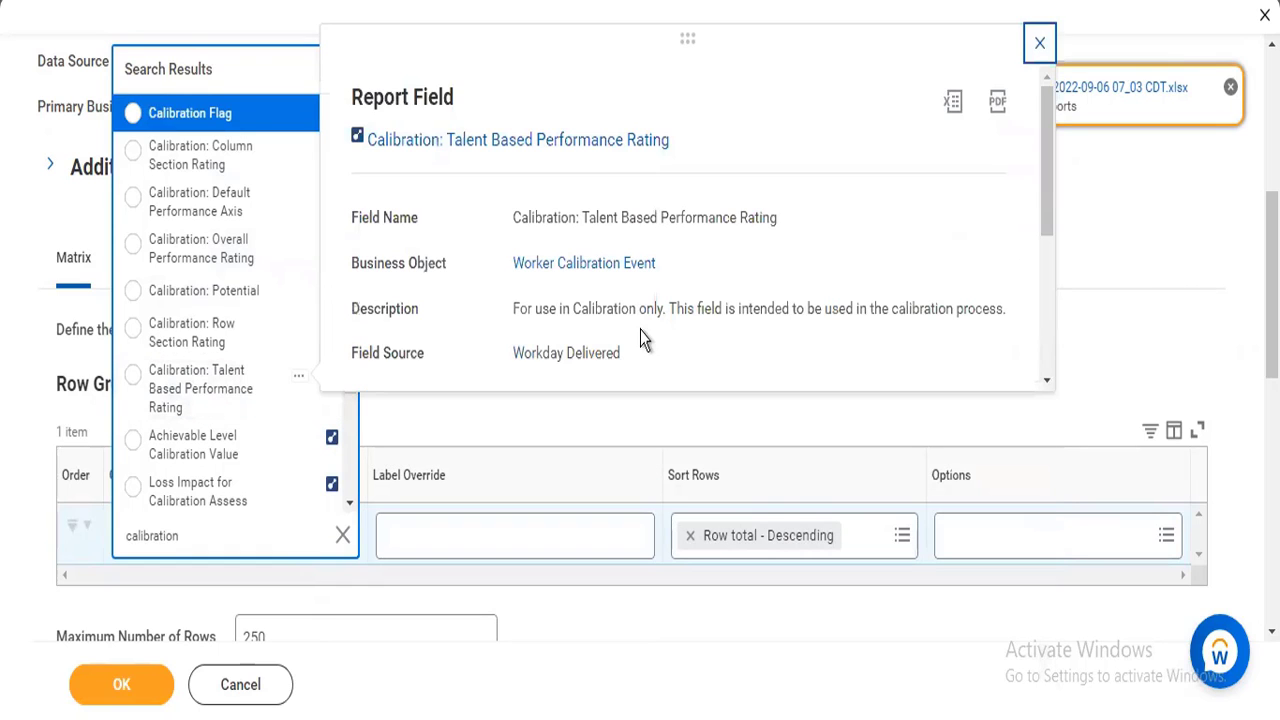
Group the rows by Calibration: Talent Based Performance Rating and set the label override to Performance.
{"action": "left_click", "coordinate": [166, 388]}
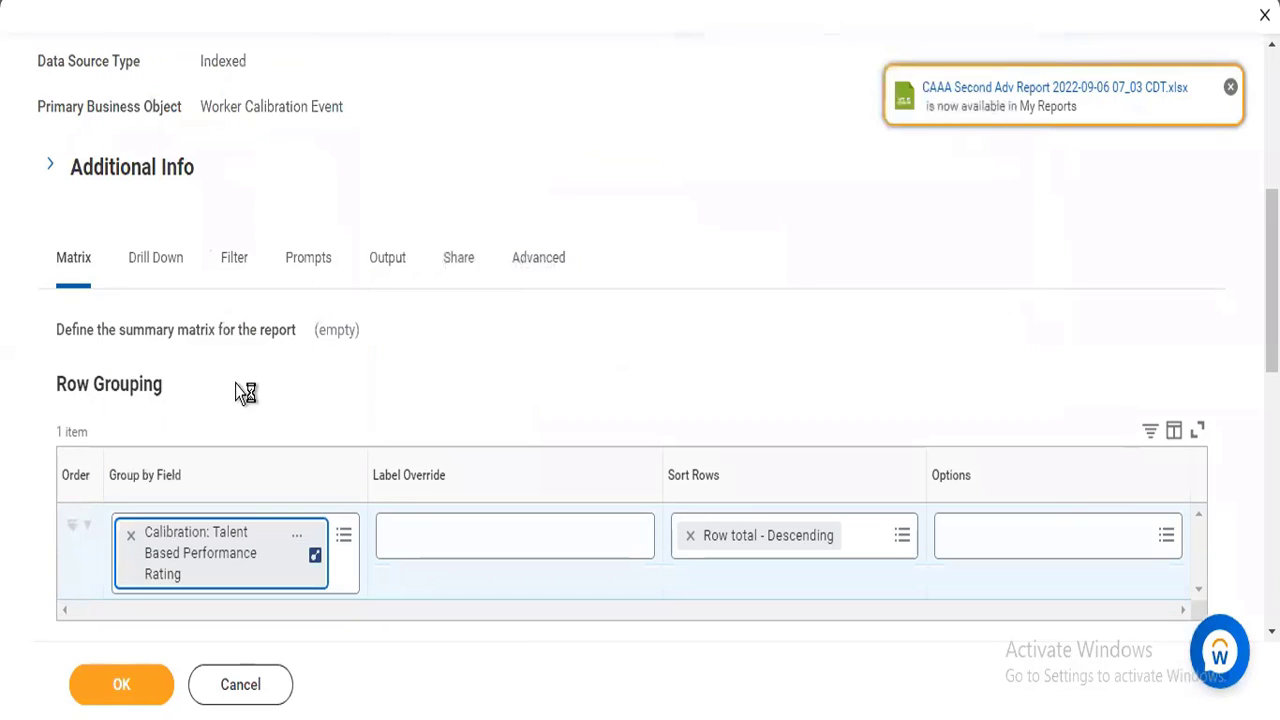
{"action": "left_click", "coordinate": [443, 533]}
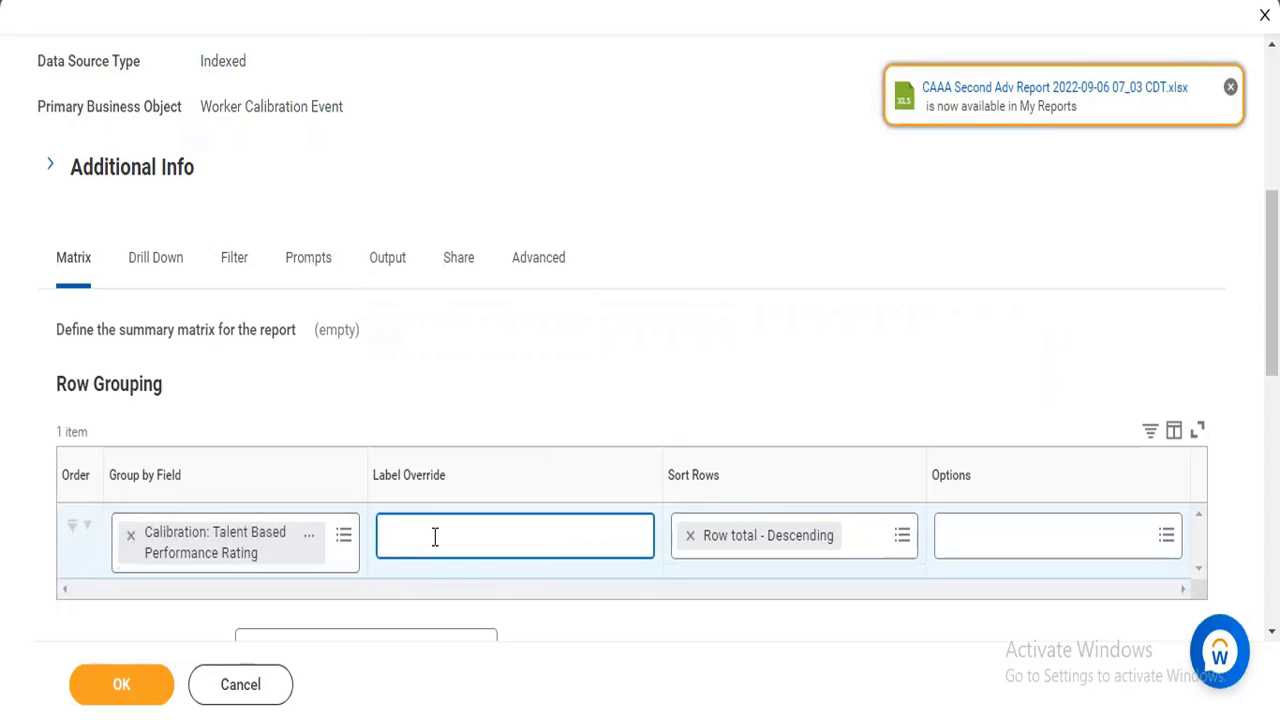
{"action": "type", "text": "Performince"}
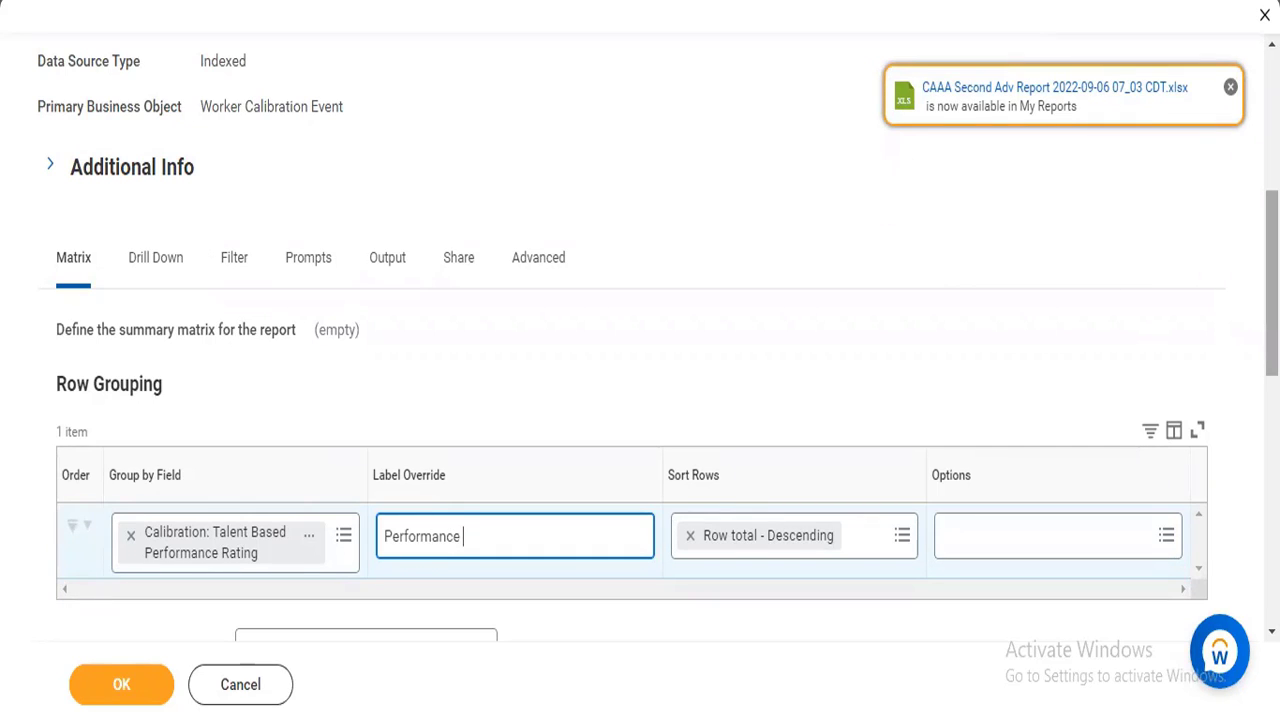
{"action": "scroll", "coordinate": [658, 340], "scroll_direction": "down", "scroll_amount": 2}
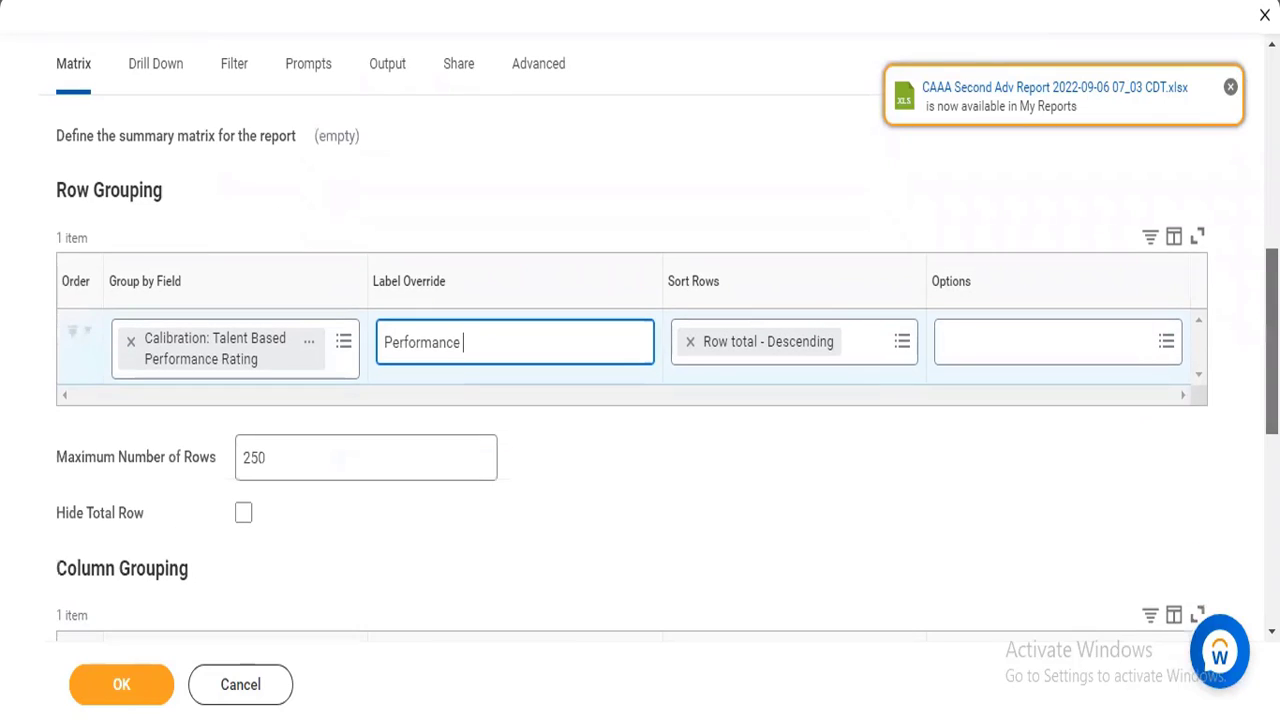
{"action": "left_click_drag", "start_coordinate": [1272, 341], "coordinate": [1272, 343]}
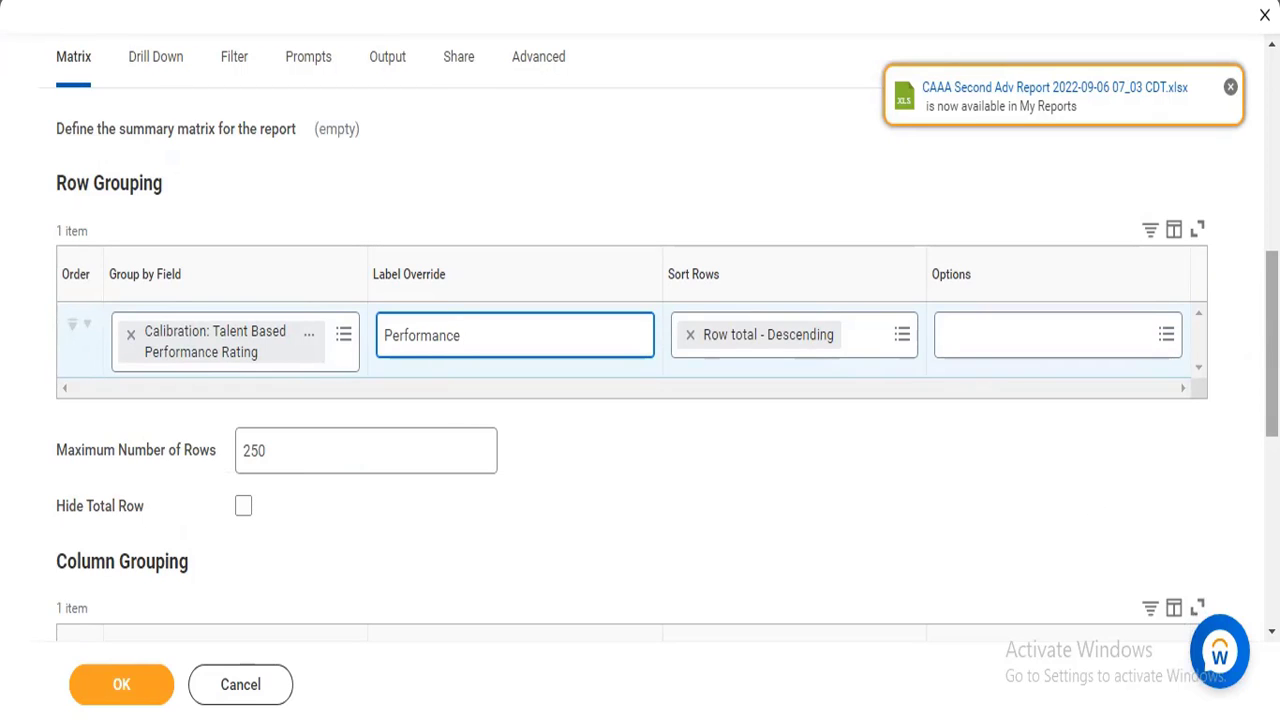
{"action": "scroll", "coordinate": [1146, 366], "scroll_direction": "down", "scroll_amount": 1}
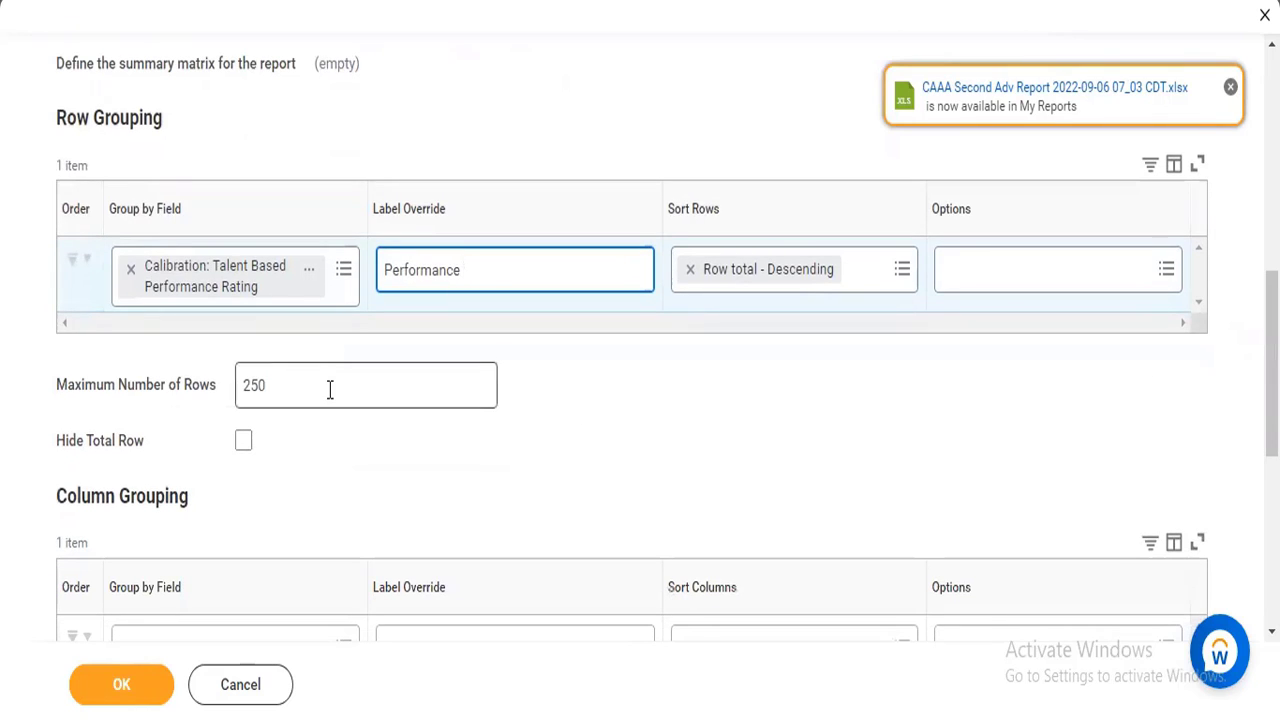
{"action": "mouse_move", "coordinate": [330, 389]}
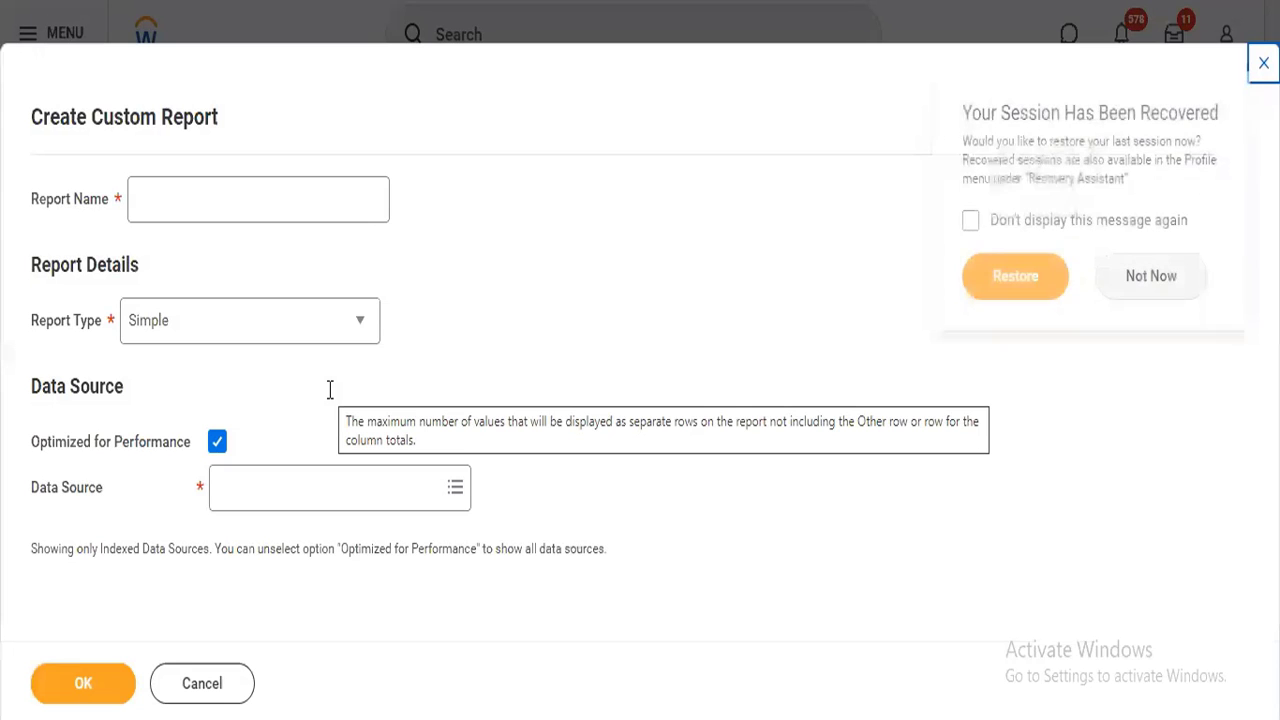
Name the new custom report Talent Performance and set its report type to nBox.
{"action": "left_click", "coordinate": [184, 194]}
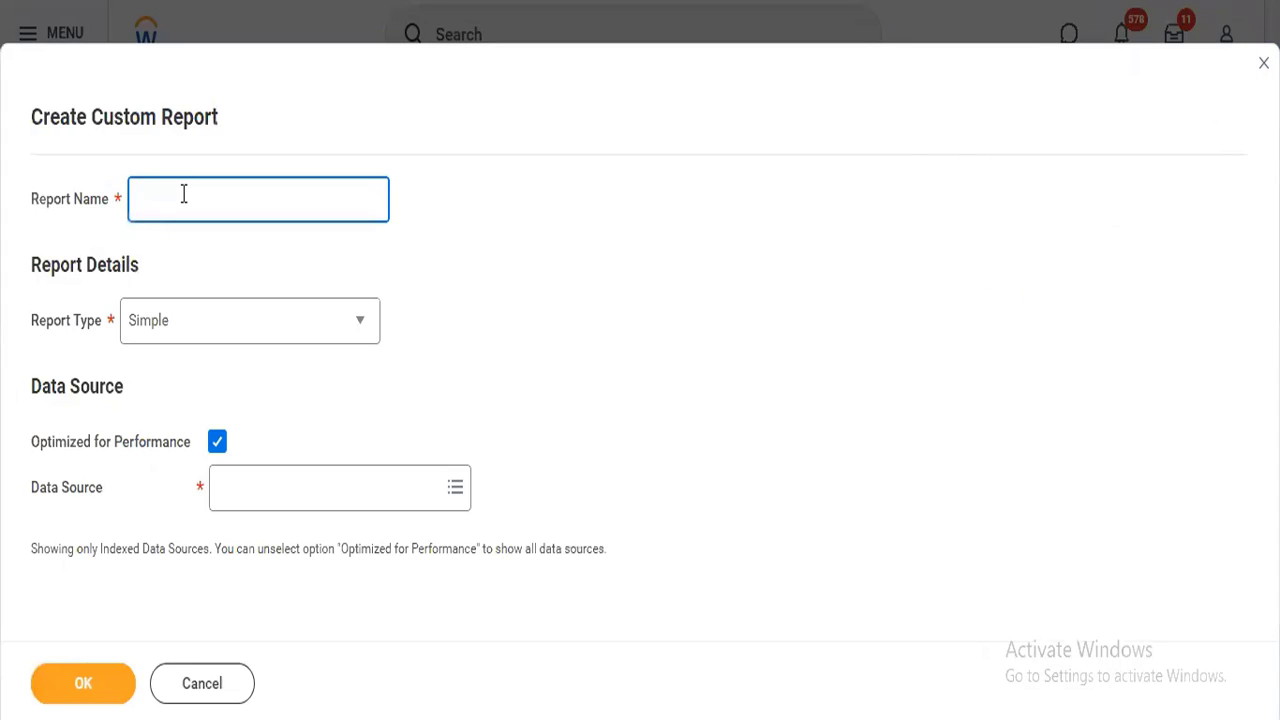
{"action": "type", "text": "Talent Performance"}
{"action": "left_click", "coordinate": [217, 338]}
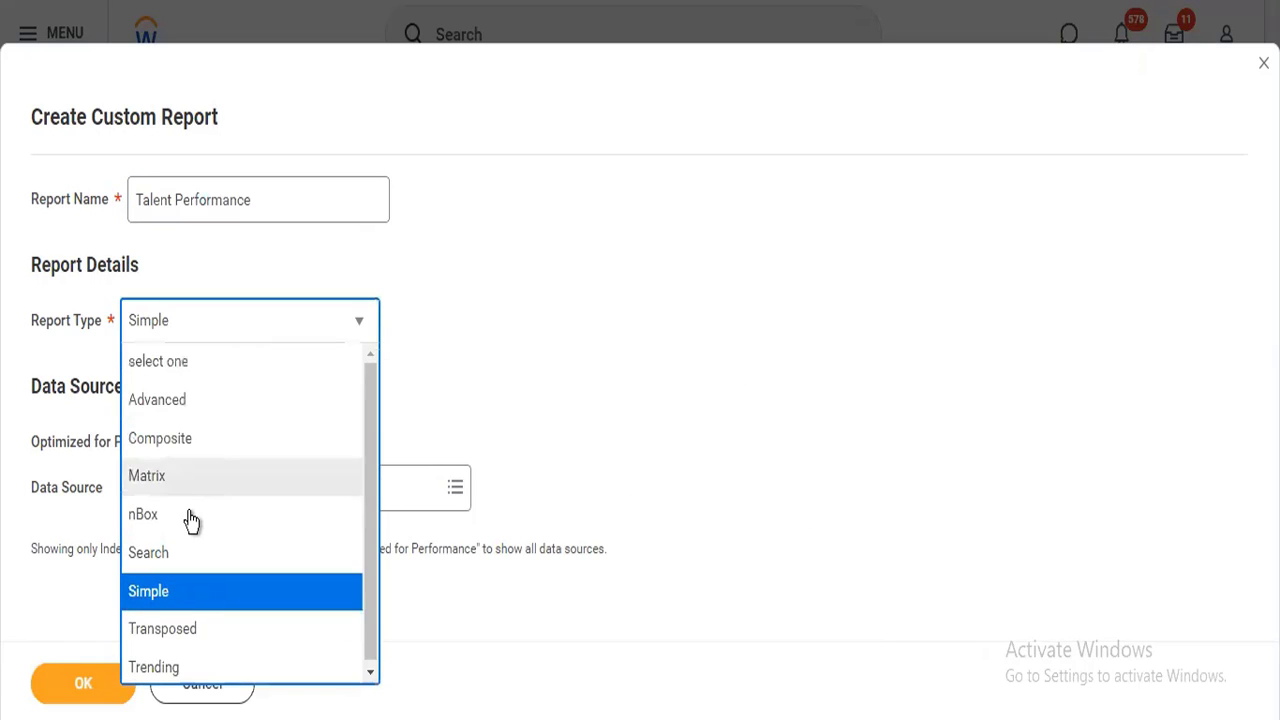
{"action": "left_click", "coordinate": [190, 512]}
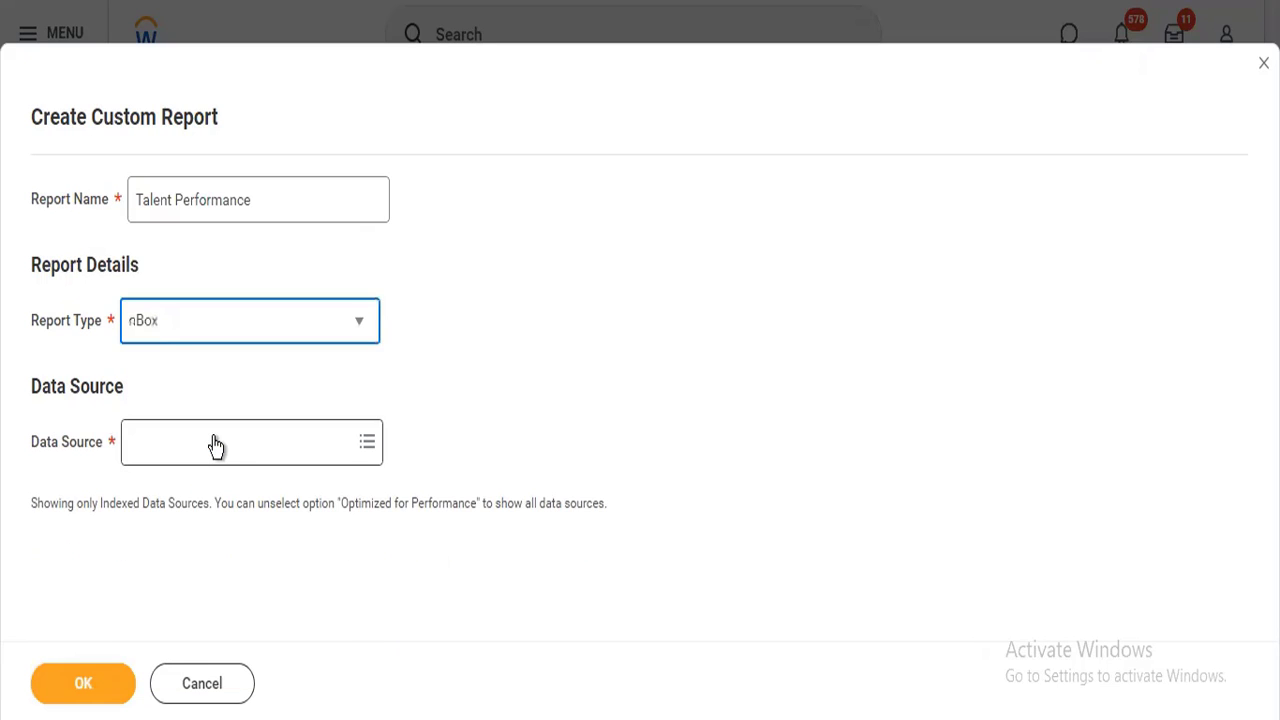
Choose Indexed In Progress Worker Calibration Events as the data source and create the report.
{"action": "left_click", "coordinate": [215, 438]}
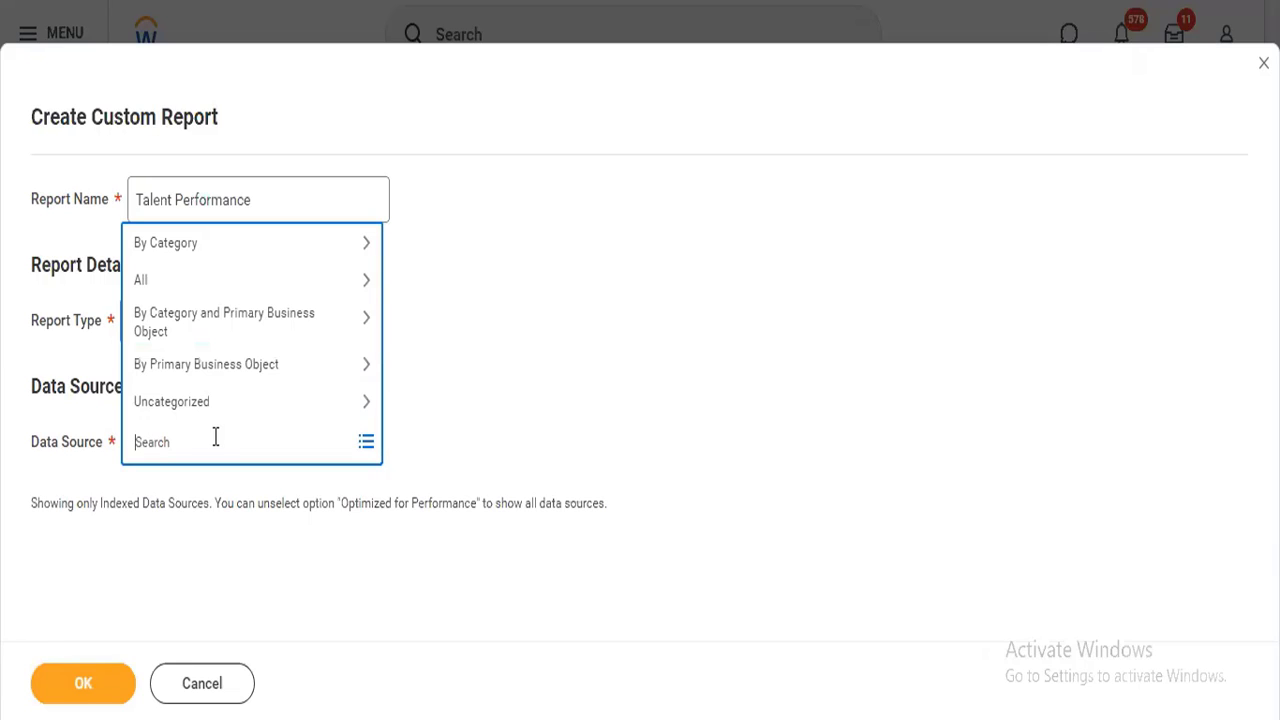
{"action": "type", "text": "worker calibration"}
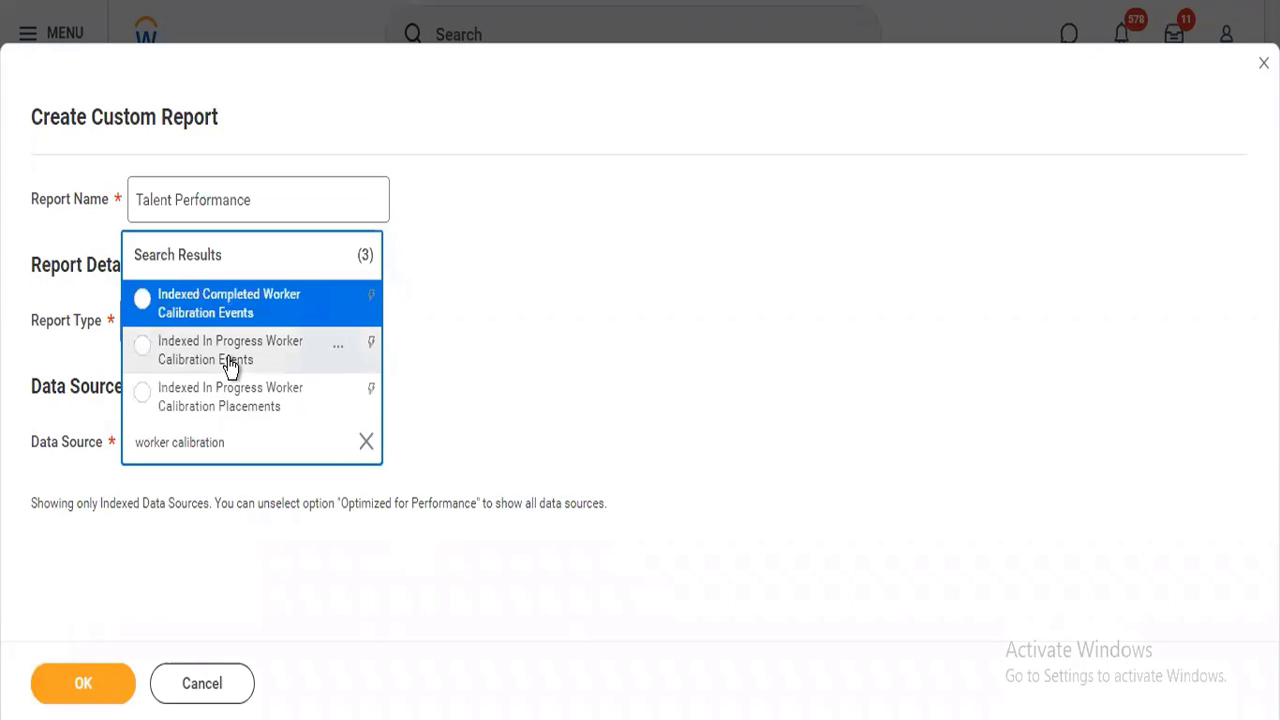
{"action": "left_click", "coordinate": [230, 365]}
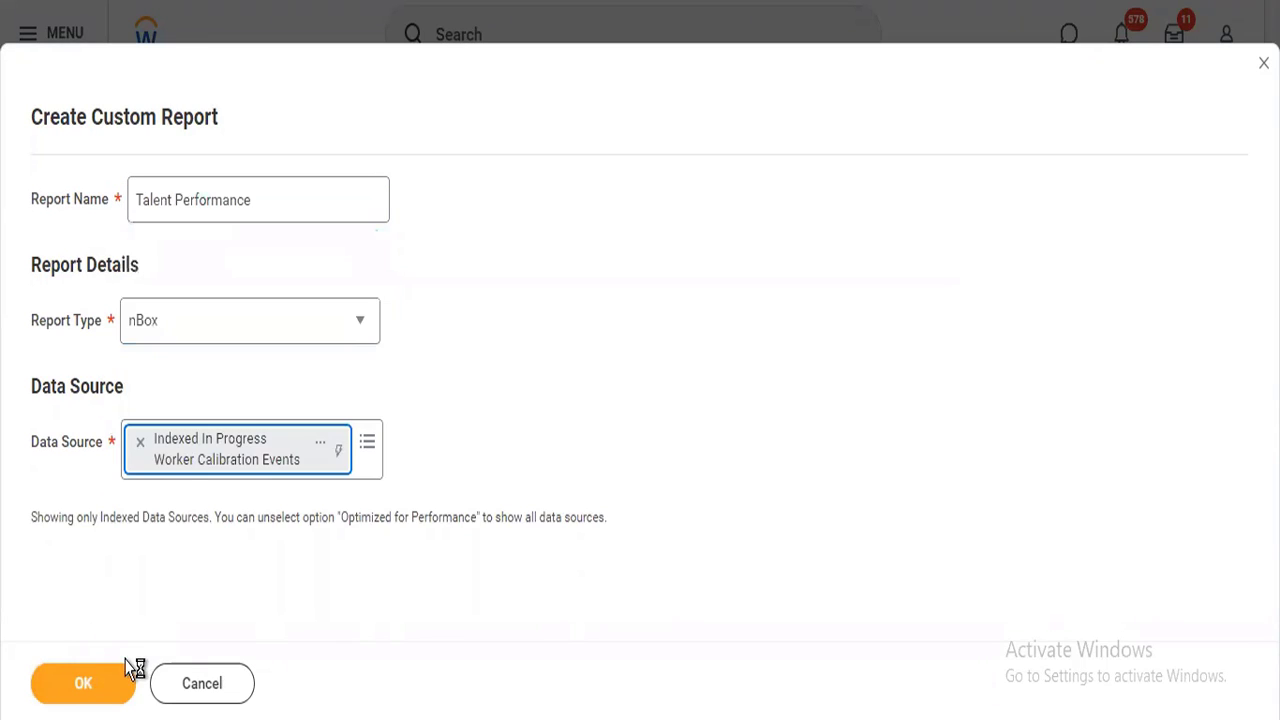
{"action": "left_click", "coordinate": [105, 683]}
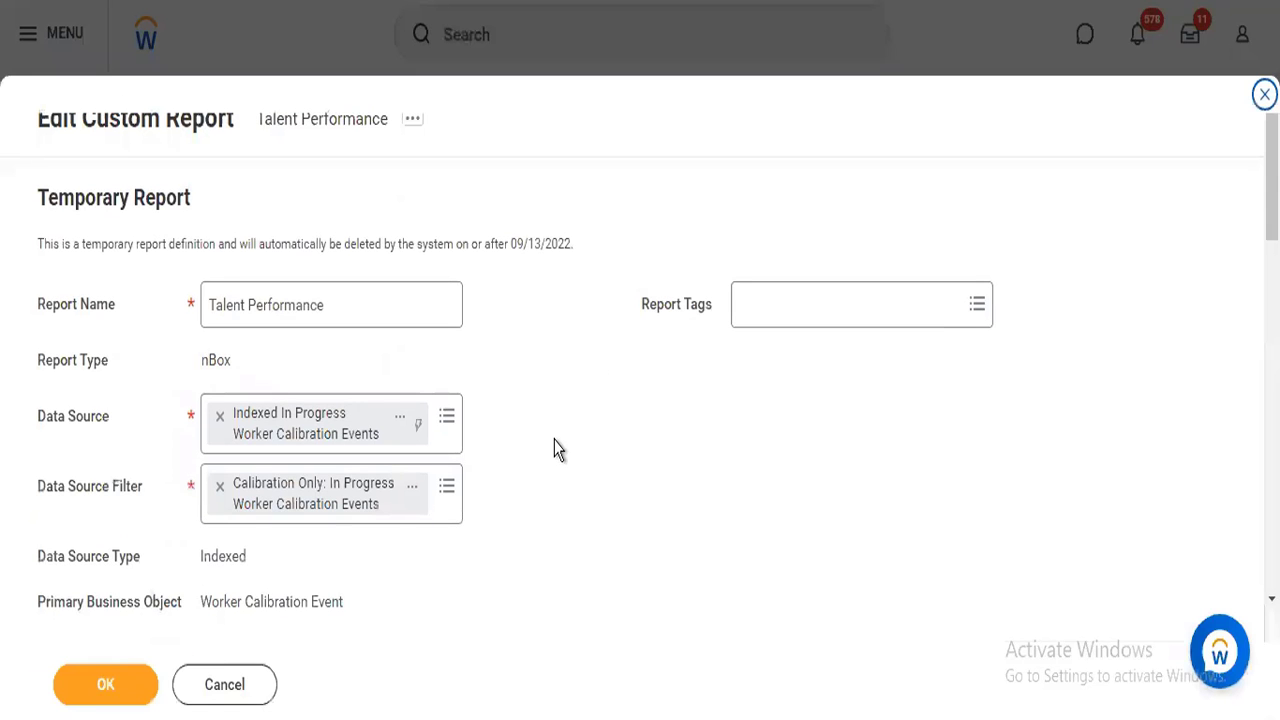
Search the report tags for "talent" and add the Talent tag to the report.
{"action": "left_click", "coordinate": [785, 316]}
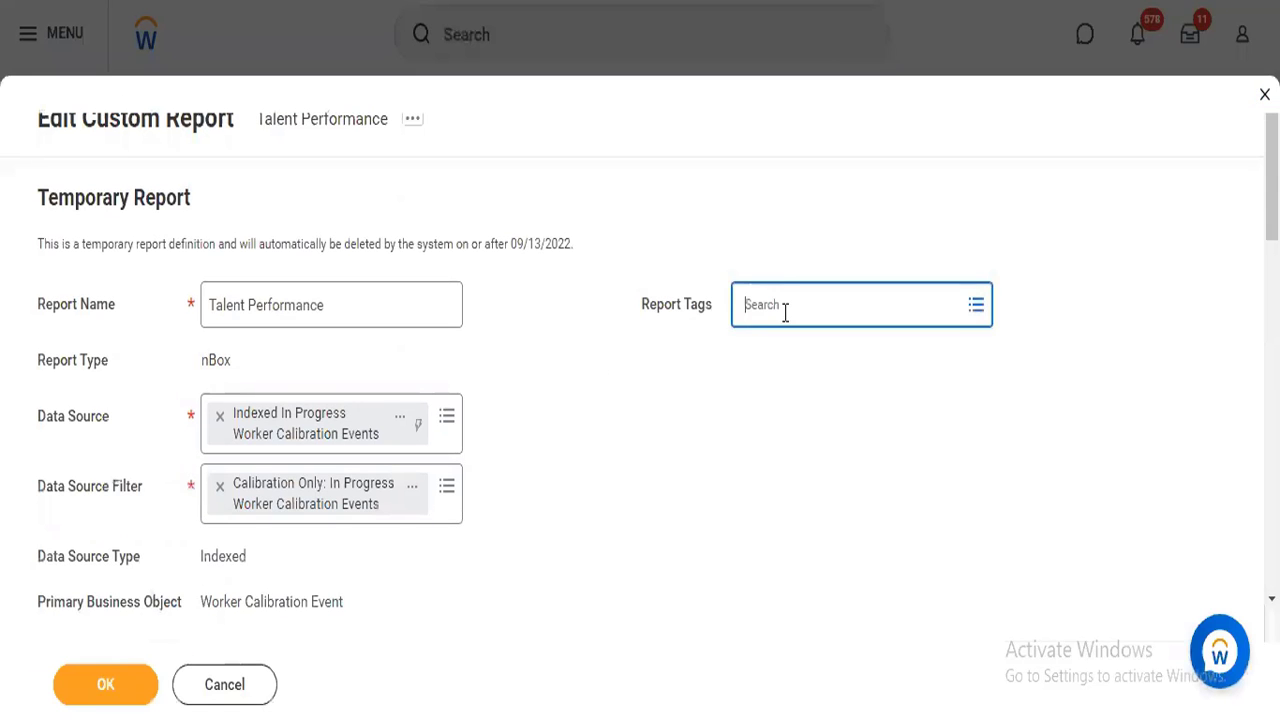
{"action": "type", "text": "tal"}
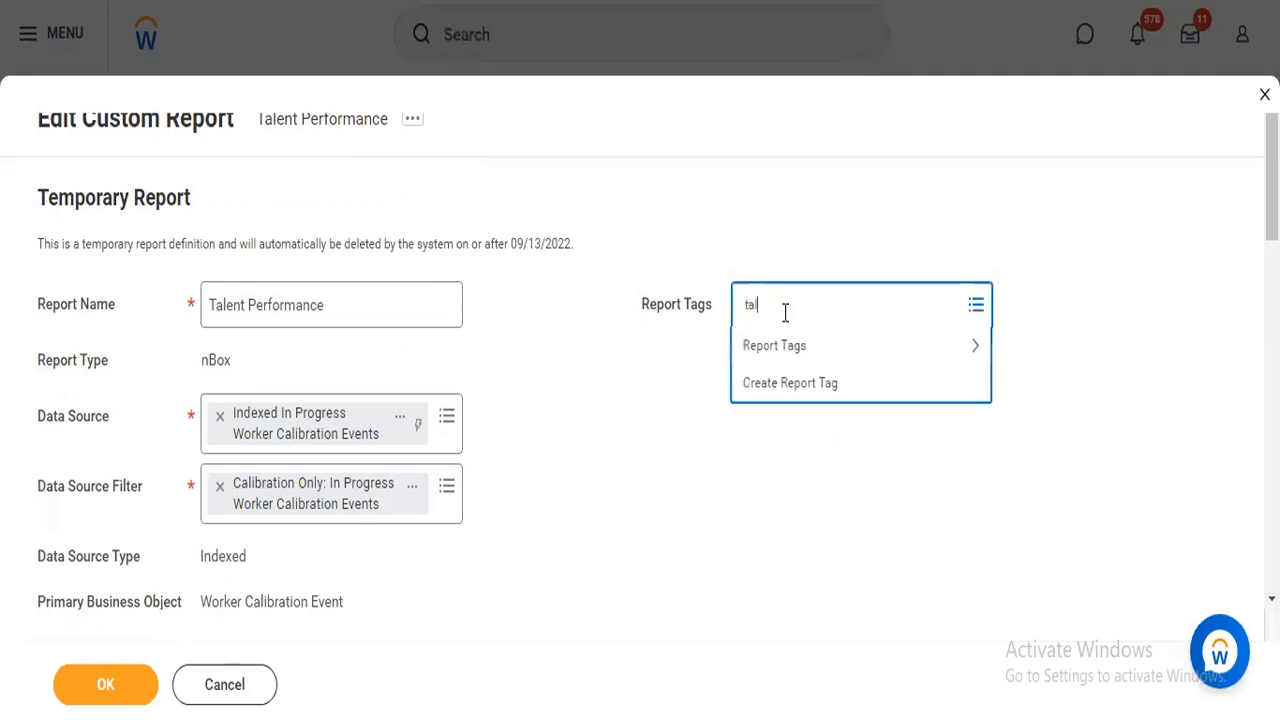
{"action": "type", "text": "ent"}
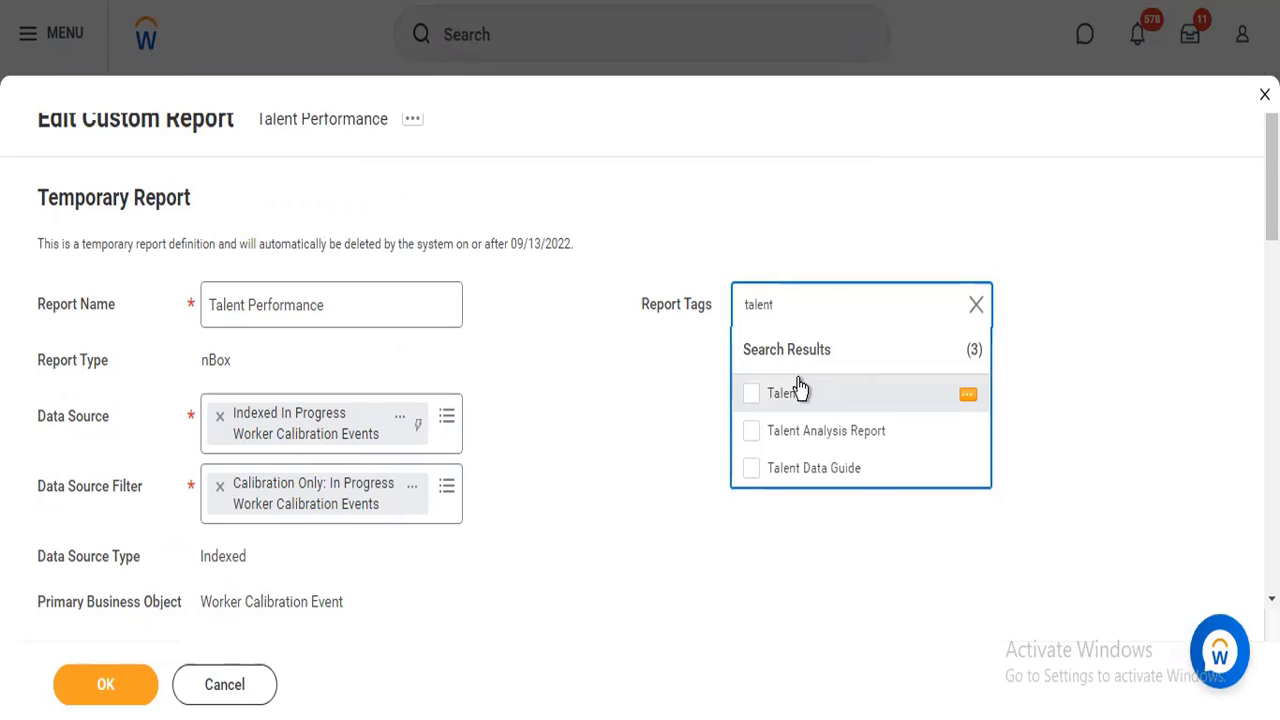
{"action": "left_click", "coordinate": [778, 392]}
{"action": "left_click", "coordinate": [682, 406]}
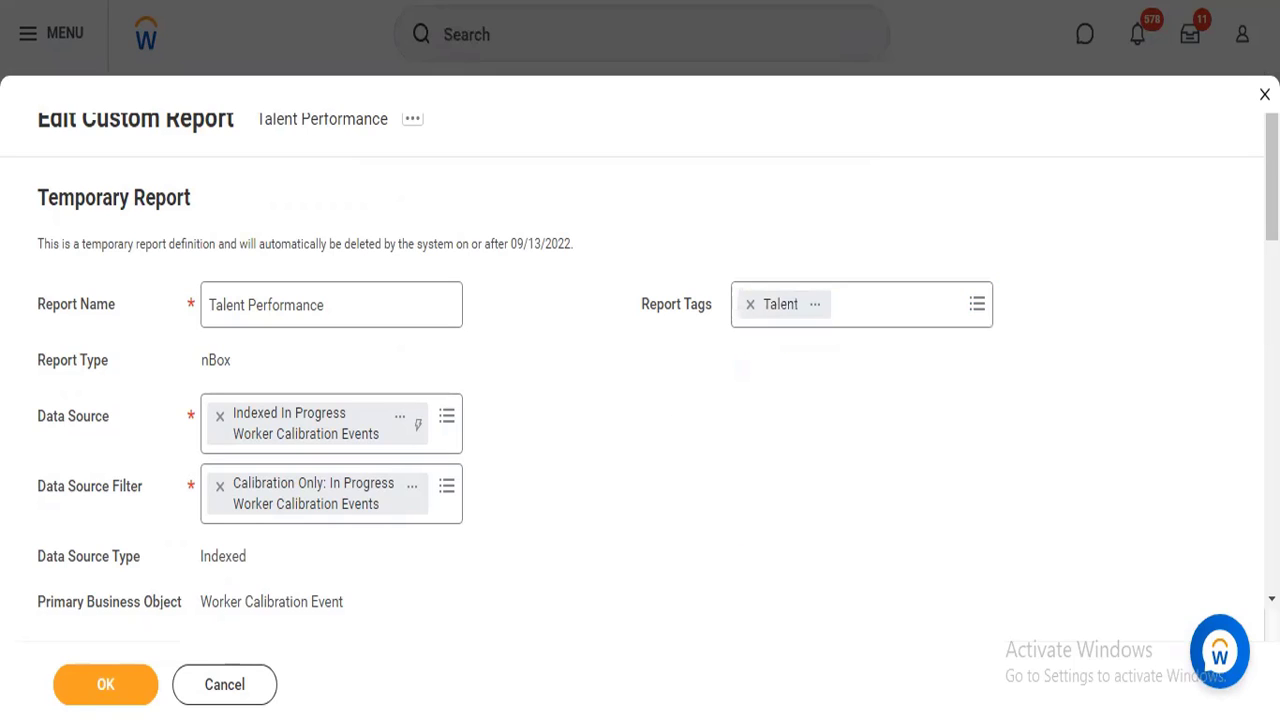
Group the rows by Calibration: Talent Based Performance Rating and set the row label override to Performance.
{"action": "scroll", "coordinate": [309, 486], "scroll_direction": "down", "scroll_amount": 5}
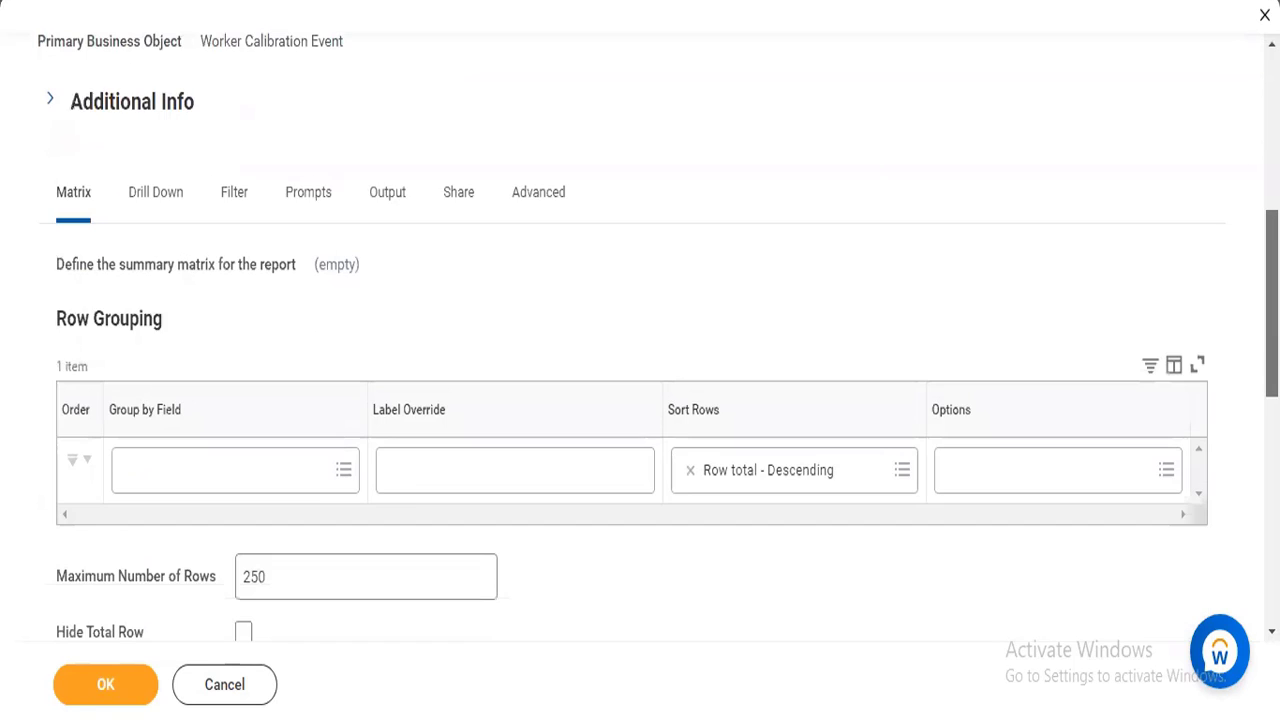
{"action": "left_click", "coordinate": [252, 475]}
{"action": "type", "text": "calibra"}
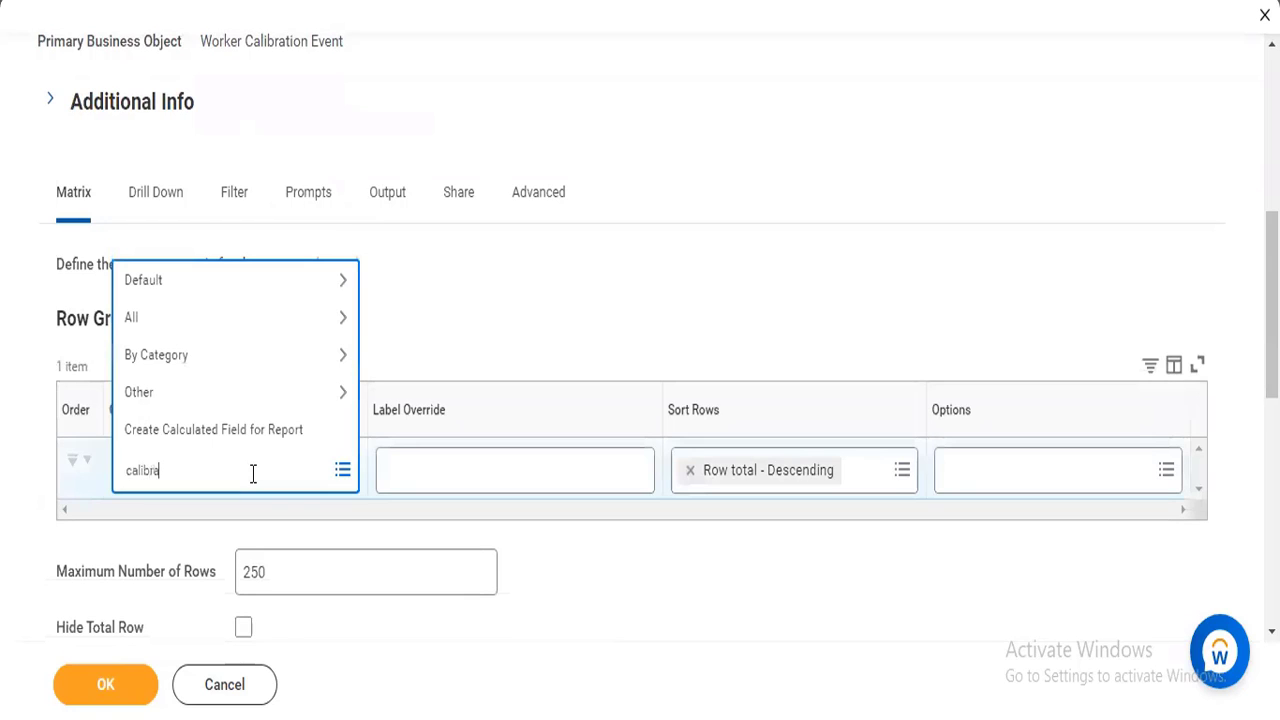
{"action": "type", "text": "tion"}
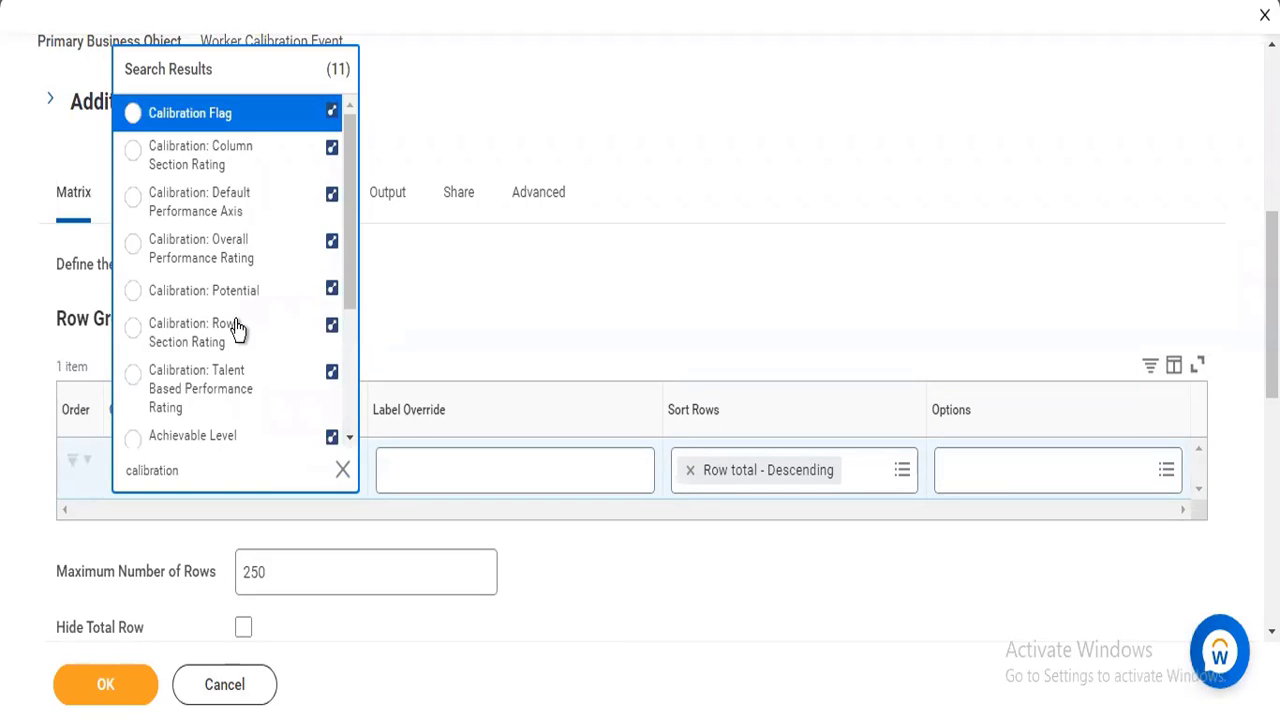
{"action": "left_click", "coordinate": [233, 377]}
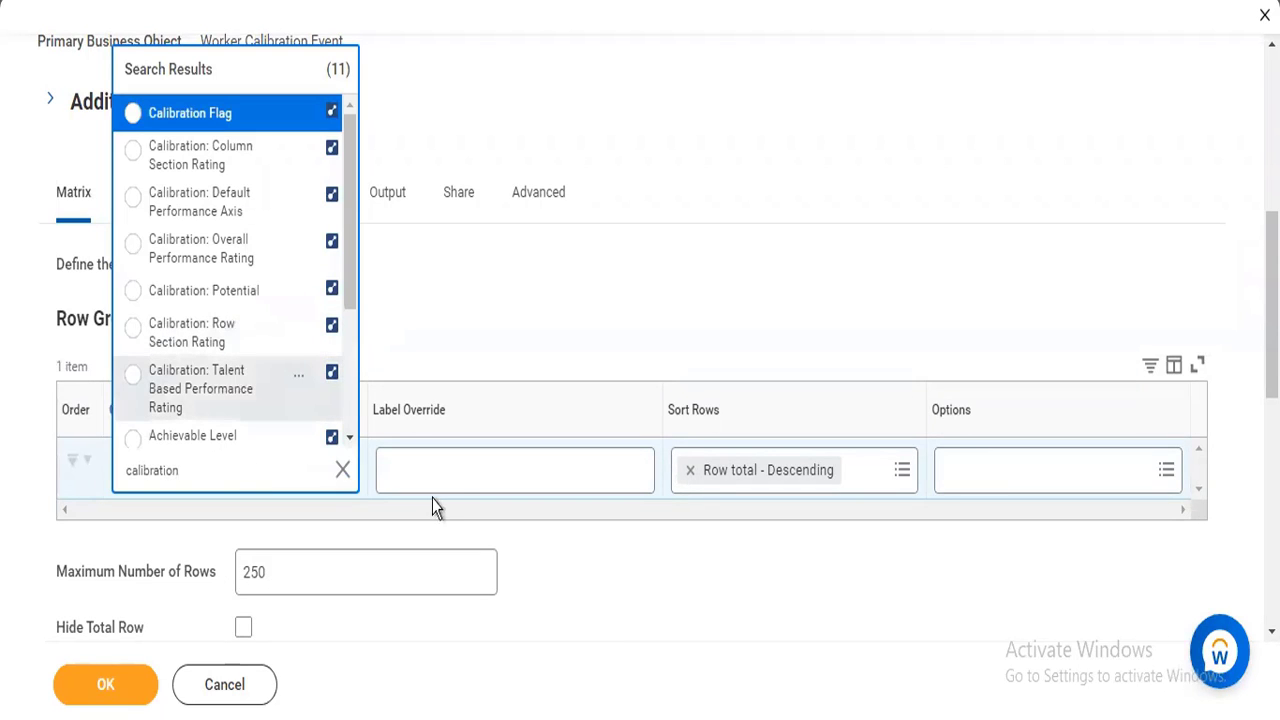
{"action": "left_click", "coordinate": [446, 480]}
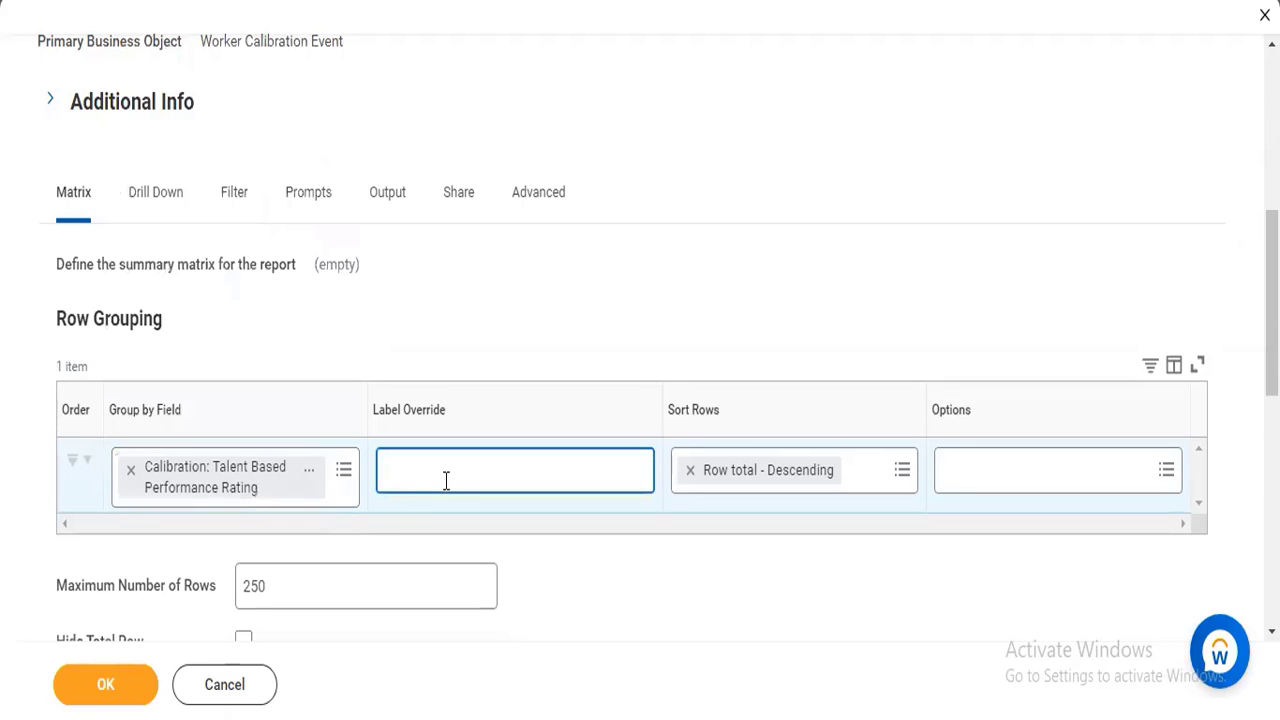
{"action": "type", "text": "Performane"}
{"action": "type", "text": "e"}
Set the row grouping's maximum number of rows to 1000.
{"action": "scroll", "coordinate": [266, 414], "scroll_direction": "down", "scroll_amount": 2}
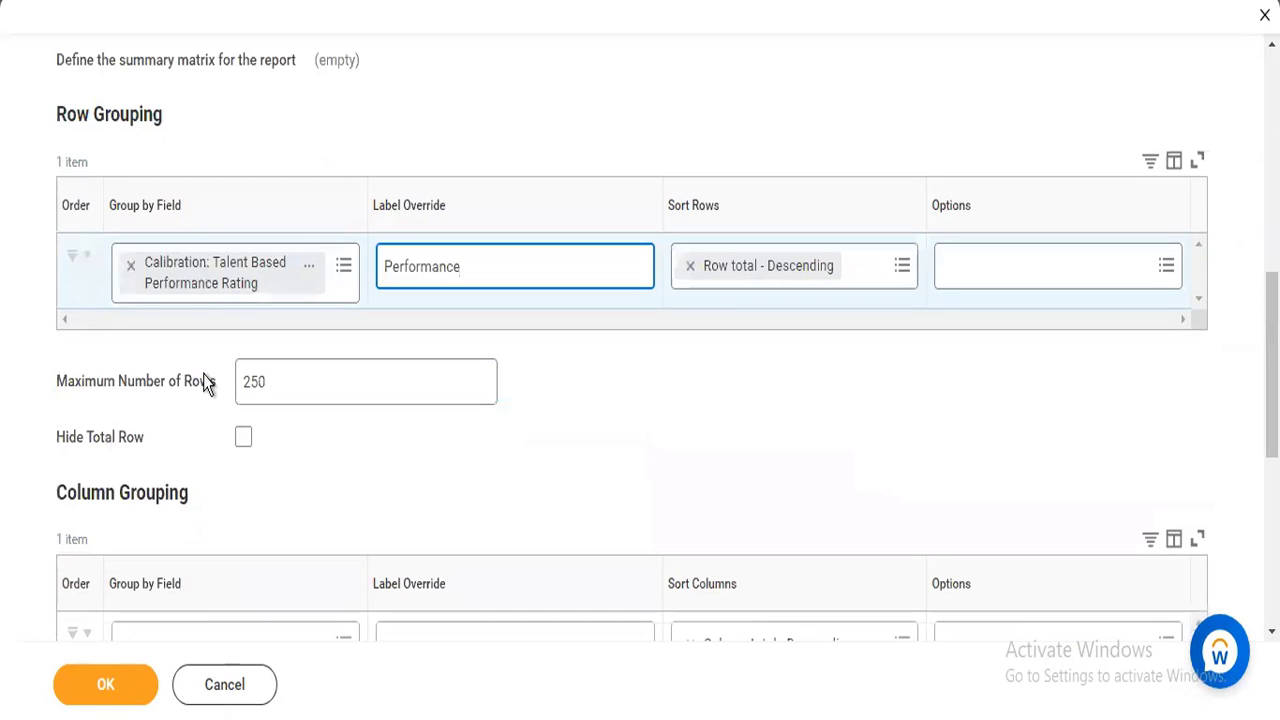
{"action": "double_click", "coordinate": [244, 378]}
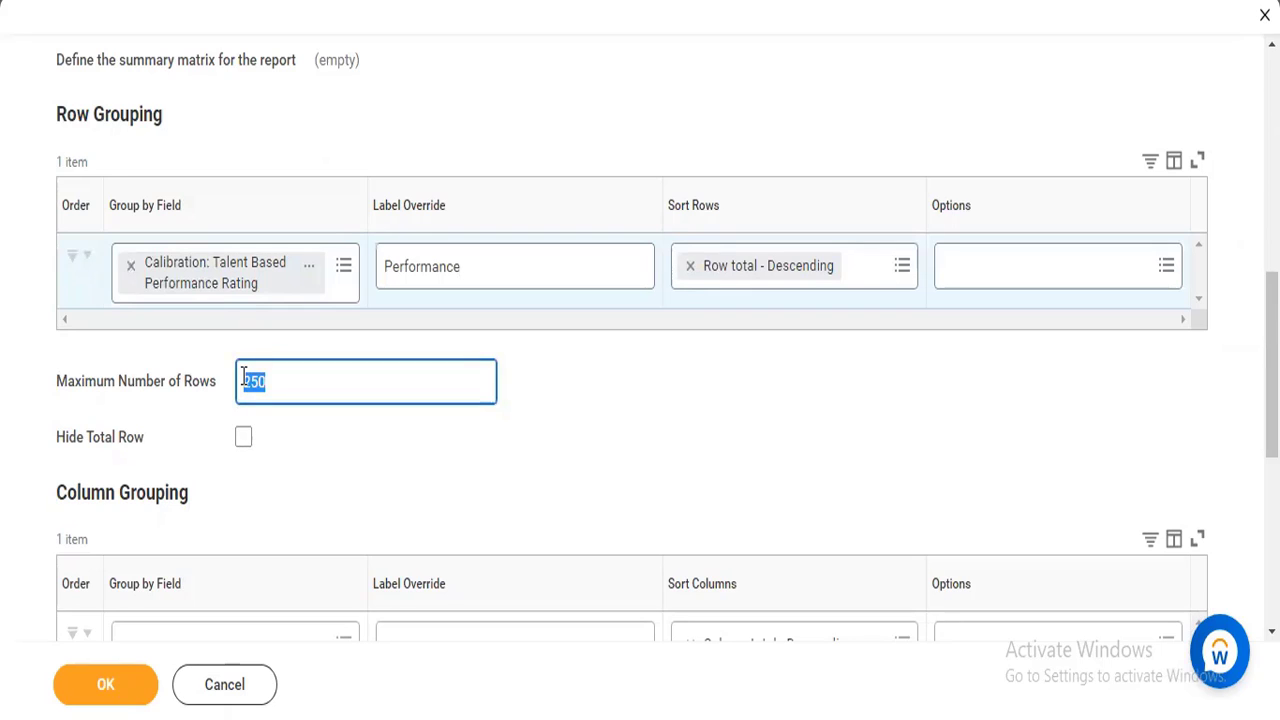
{"action": "type", "text": "1000"}
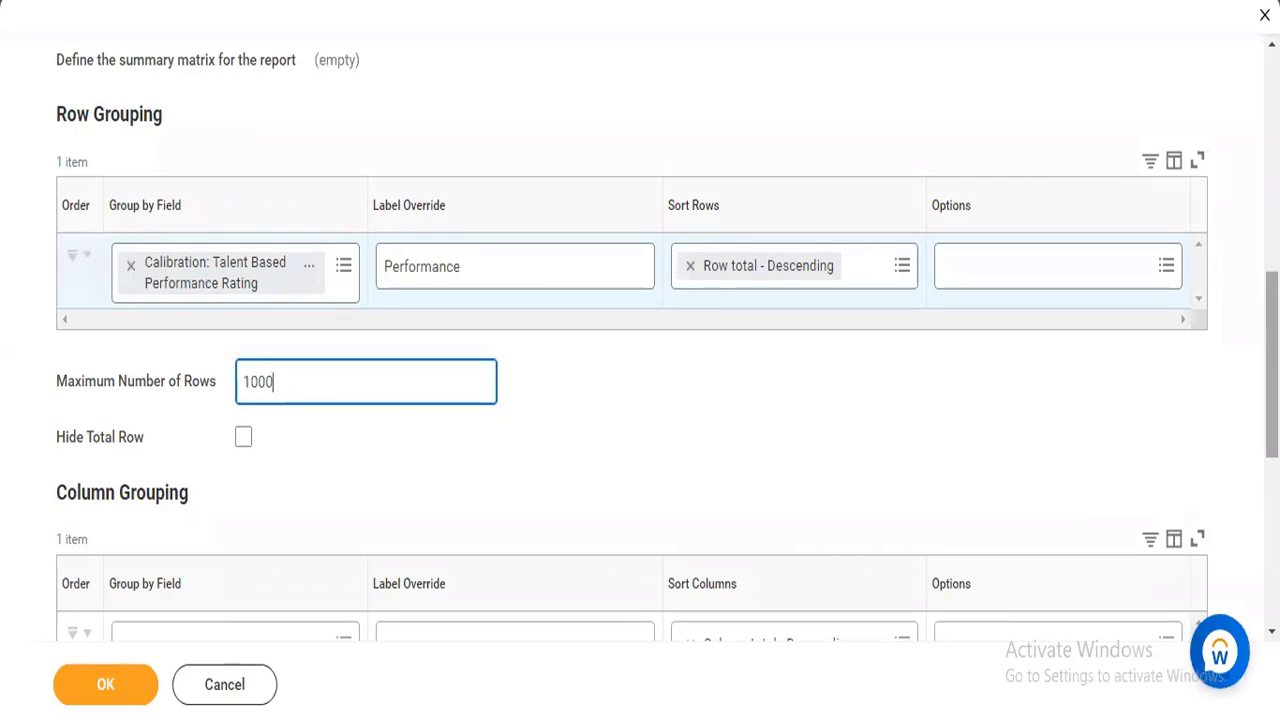
{"action": "scroll", "coordinate": [640, 336], "scroll_direction": "down", "scroll_amount": 3}
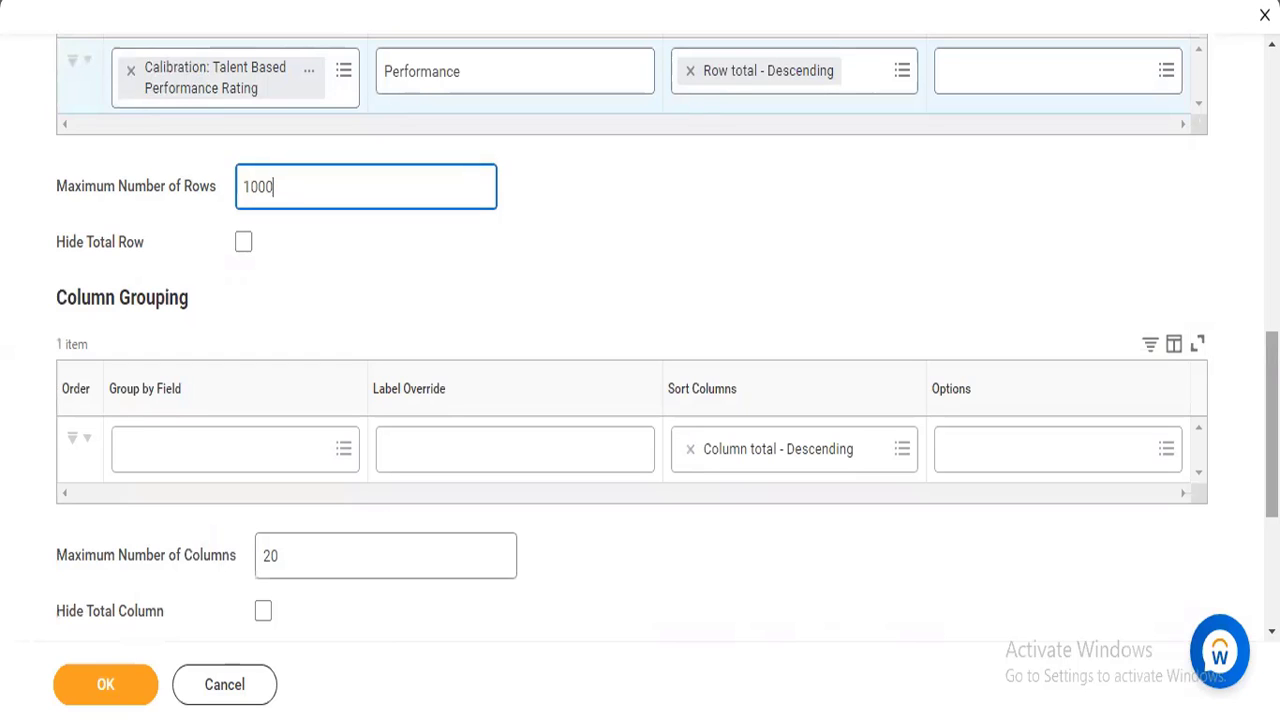
{"action": "scroll", "coordinate": [886, 294], "scroll_direction": "up", "scroll_amount": 3}
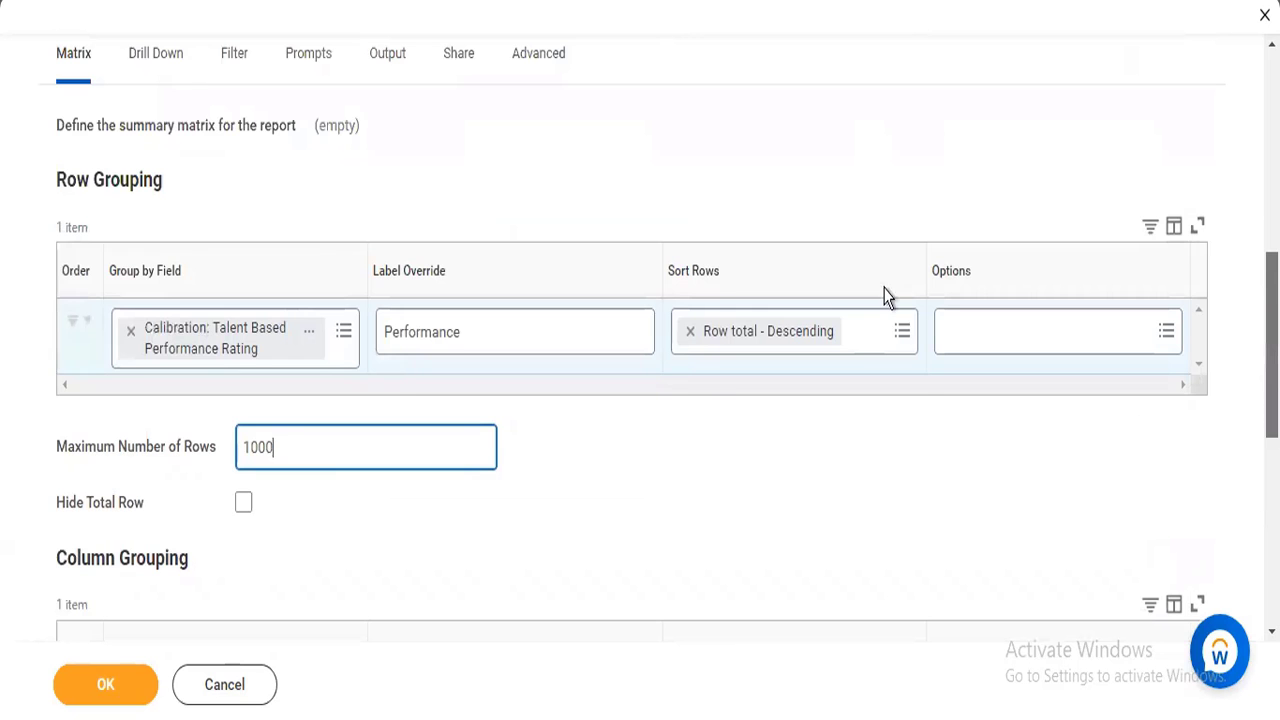
{"action": "scroll", "coordinate": [360, 440], "scroll_direction": "up", "scroll_amount": 2}
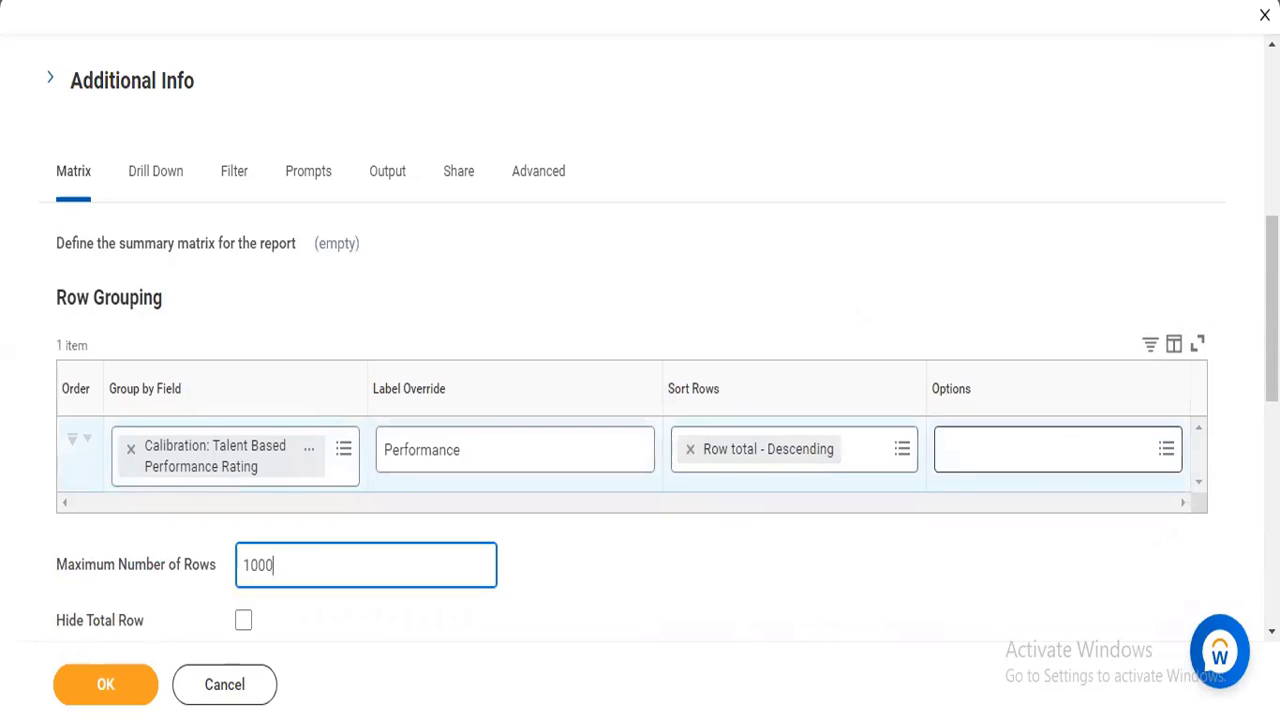
{"action": "scroll", "coordinate": [677, 483], "scroll_direction": "down", "scroll_amount": 3}
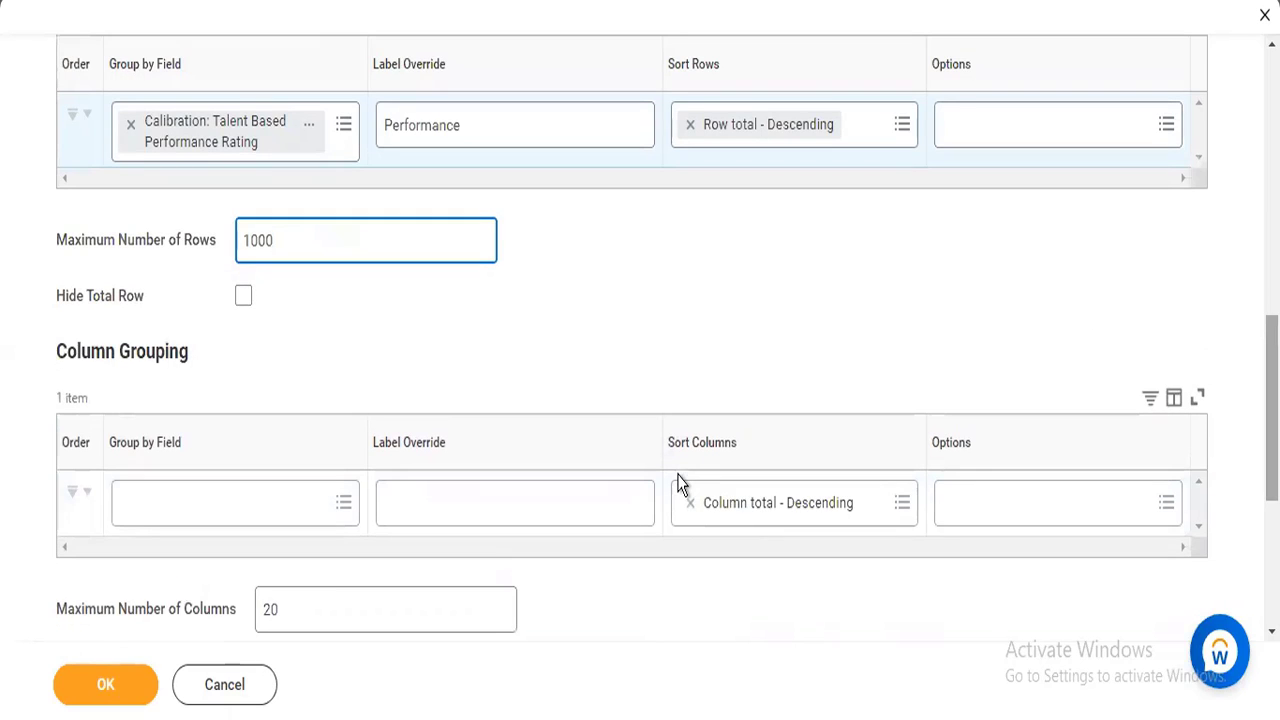
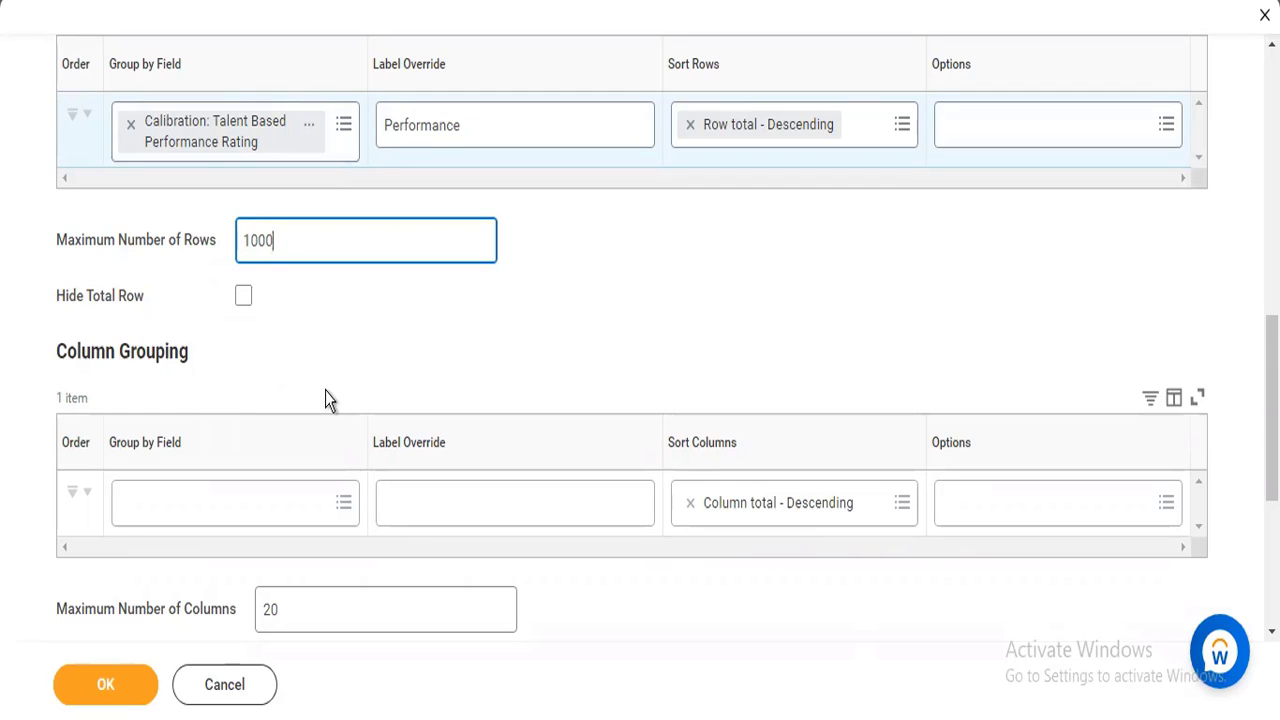
Group the columns by Calibration: Potential and set the column label override to Potential.
{"action": "left_click", "coordinate": [230, 515]}
{"action": "type", "text": "cal"}
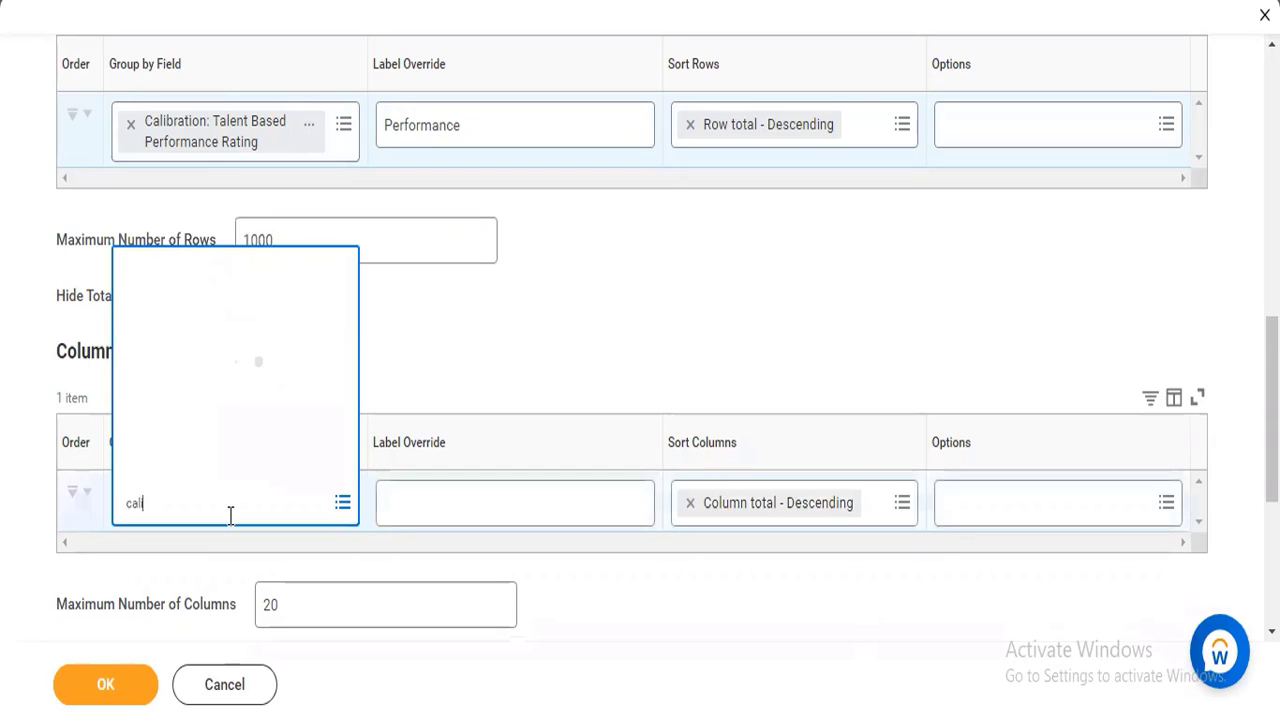
{"action": "type", "text": "ibreation"}
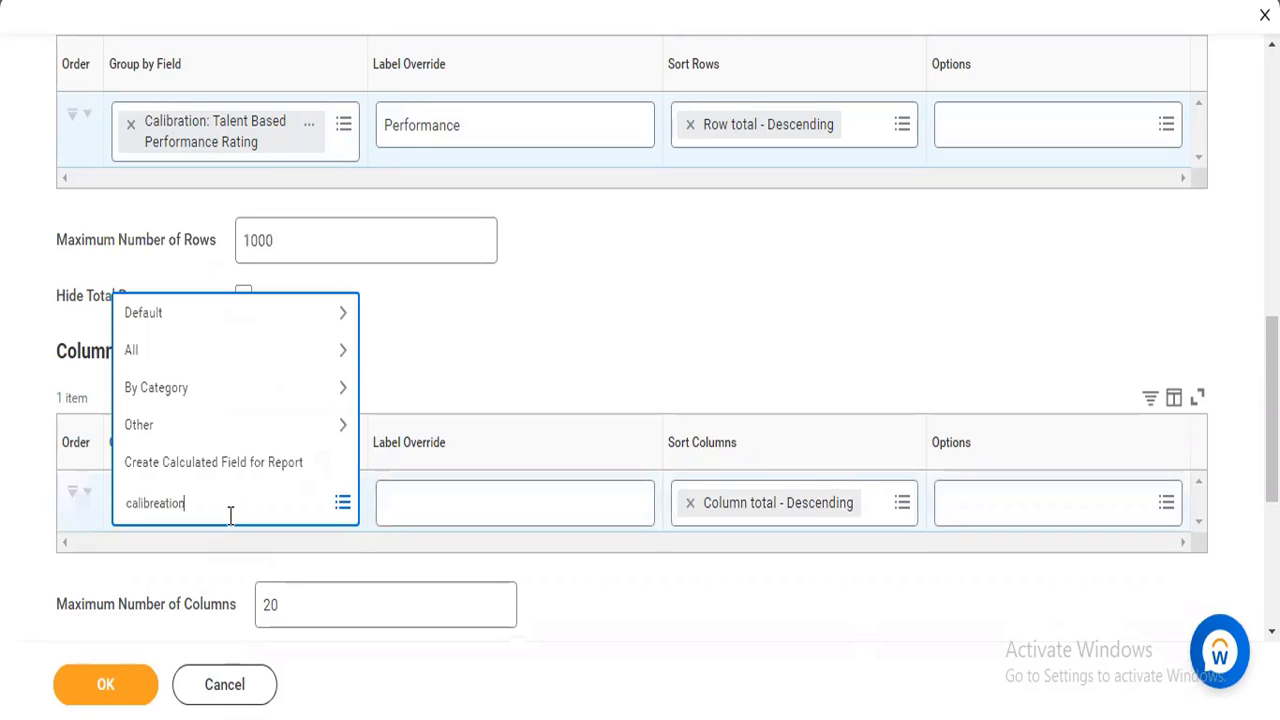
{"action": "key", "text": "BackSpace"}
{"action": "key", "text": "BackSpace"}
{"action": "key", "text": "BackSpace"}
{"action": "key", "text": "BackSpace"}
{"action": "key", "text": "BackSpace"}
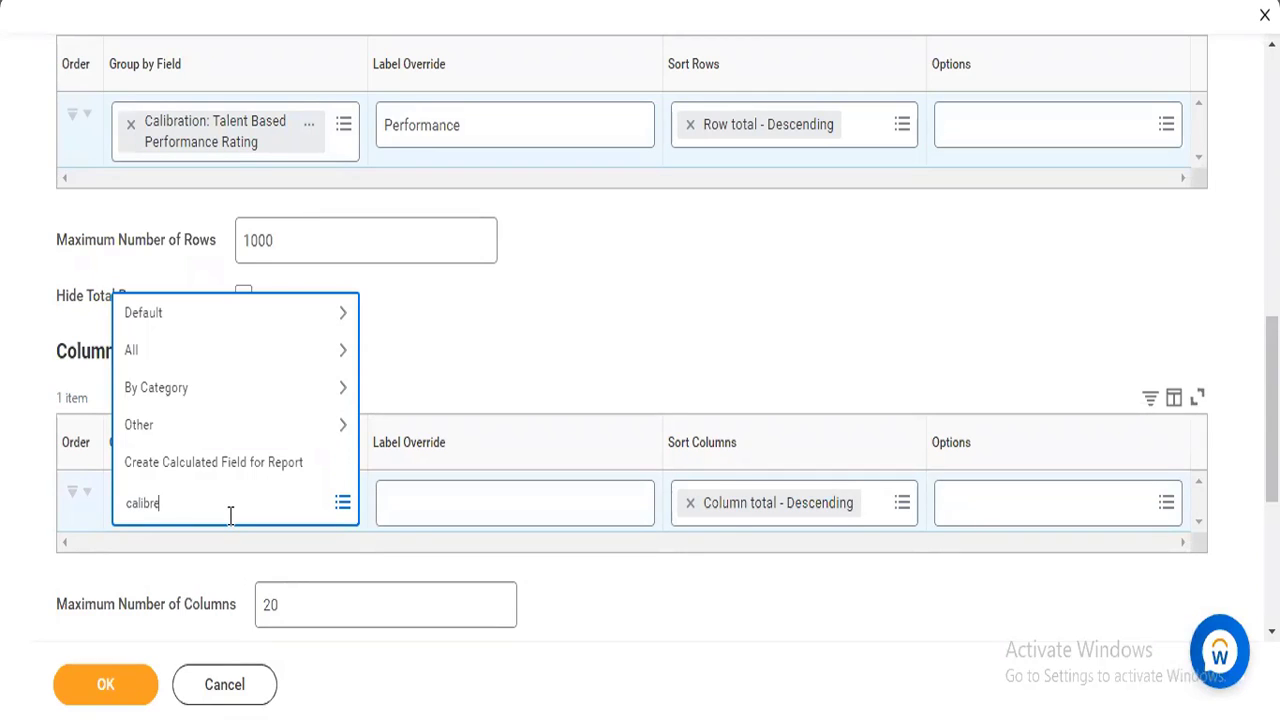
{"action": "key", "text": "BackSpace"}
{"action": "type", "text": "ation"}
{"action": "key", "text": "Return"}
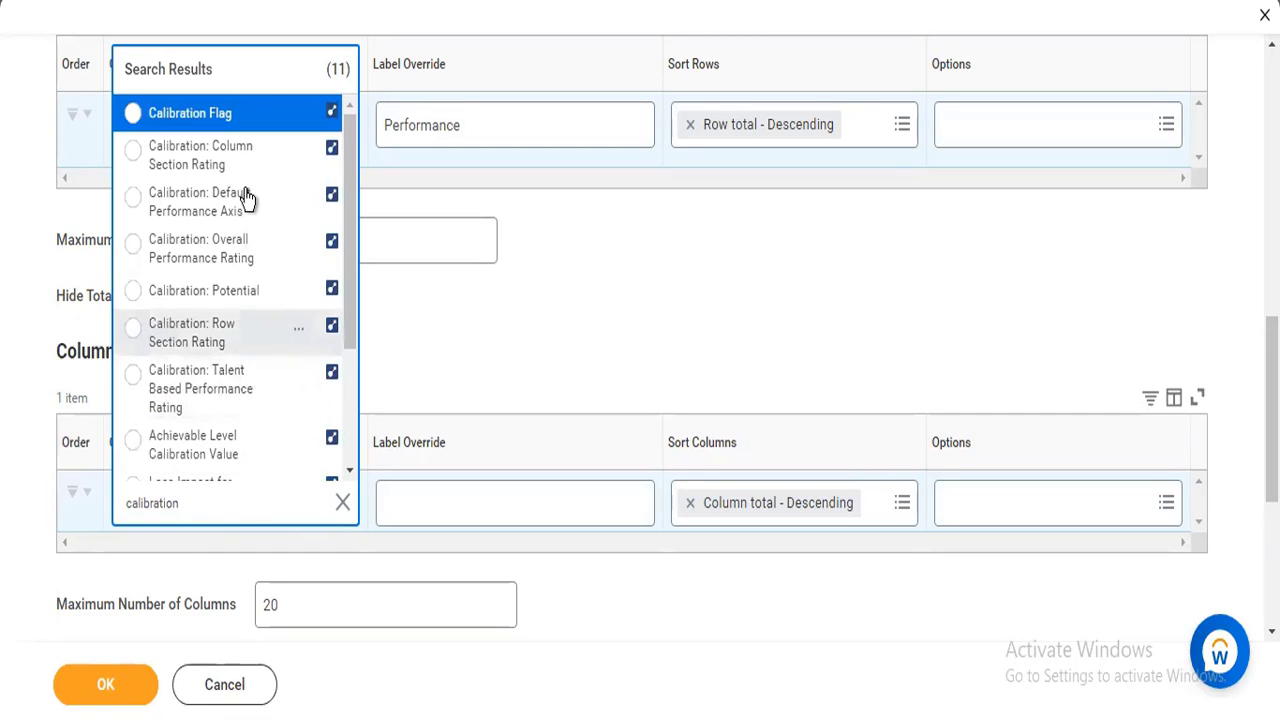
{"action": "left_click", "coordinate": [241, 287]}
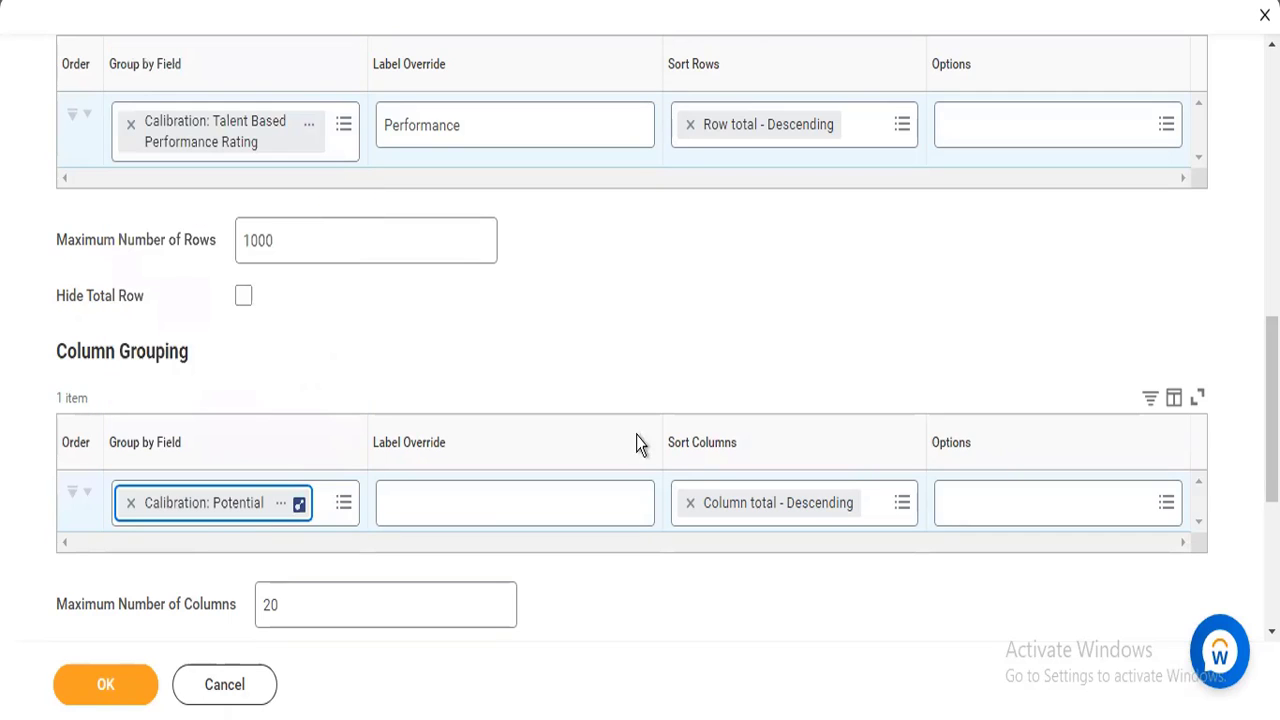
{"action": "left_click", "coordinate": [472, 501]}
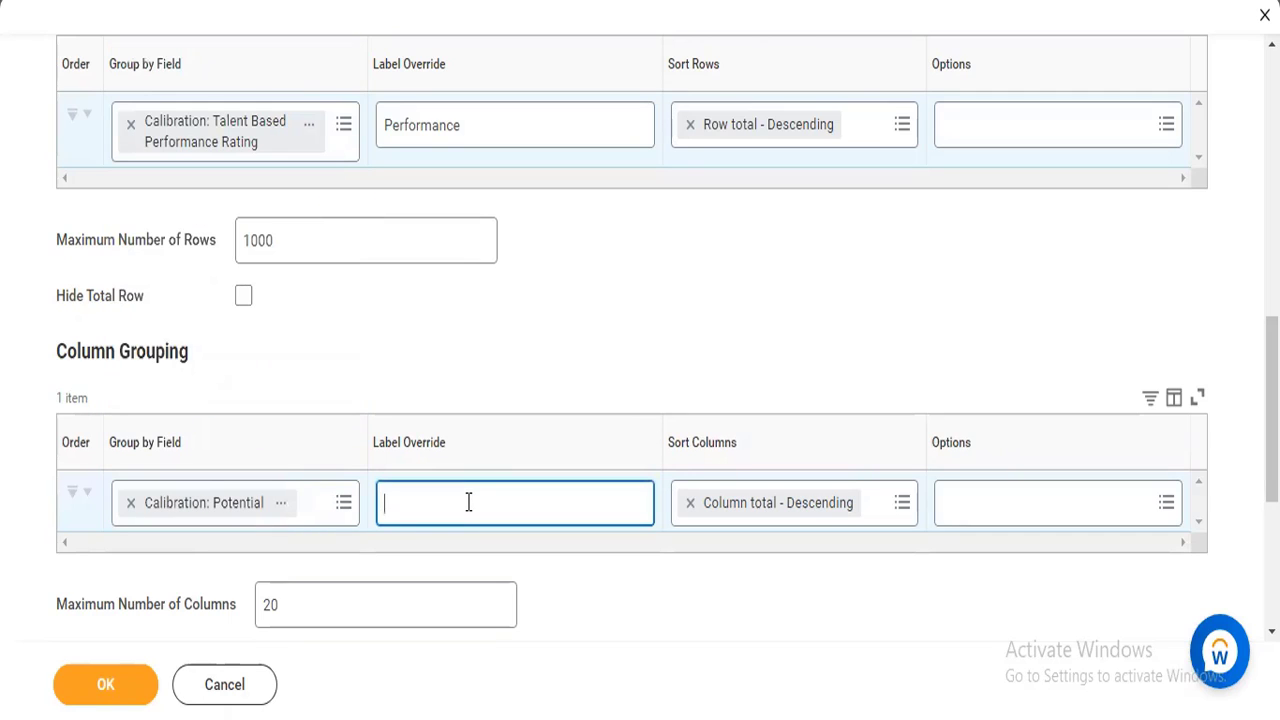
{"action": "type", "text": "Potential"}
Set the nBox display to Image only with Photo as the image field, and view the Photo field's details.
{"action": "scroll", "coordinate": [1272, 420], "scroll_direction": "down", "scroll_amount": 1}
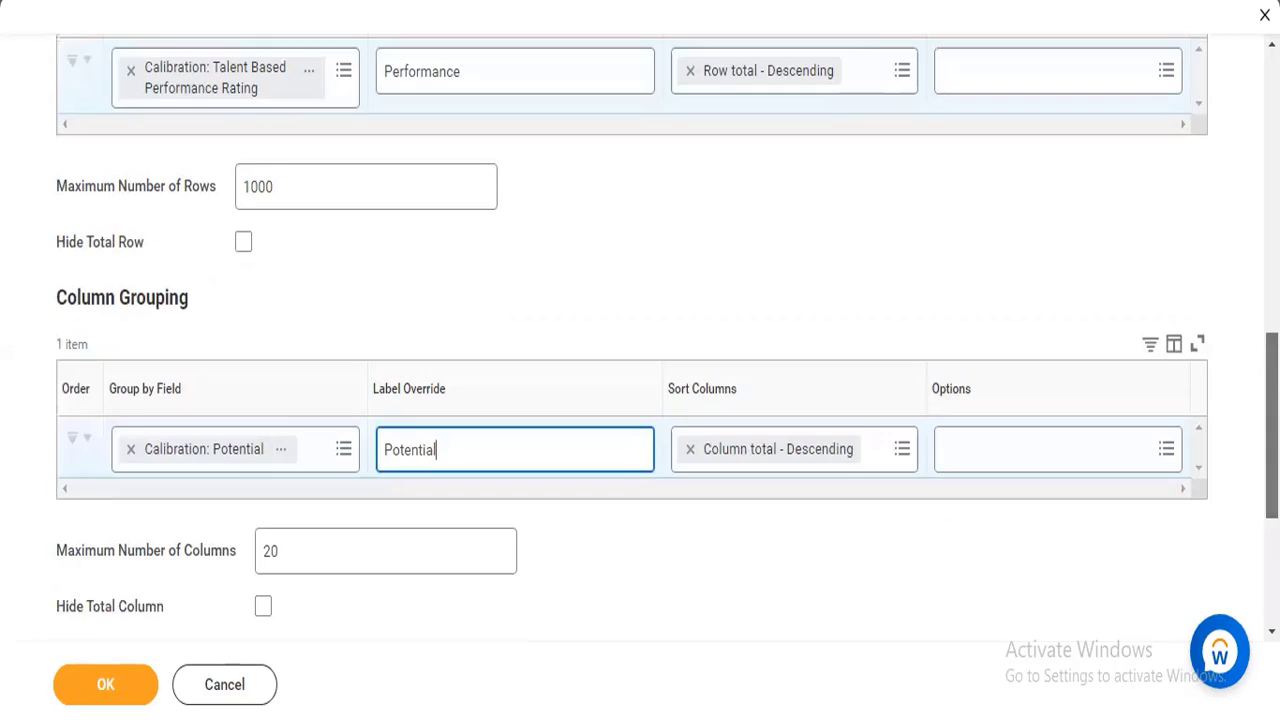
{"action": "scroll", "coordinate": [1272, 420], "scroll_direction": "down", "scroll_amount": 4}
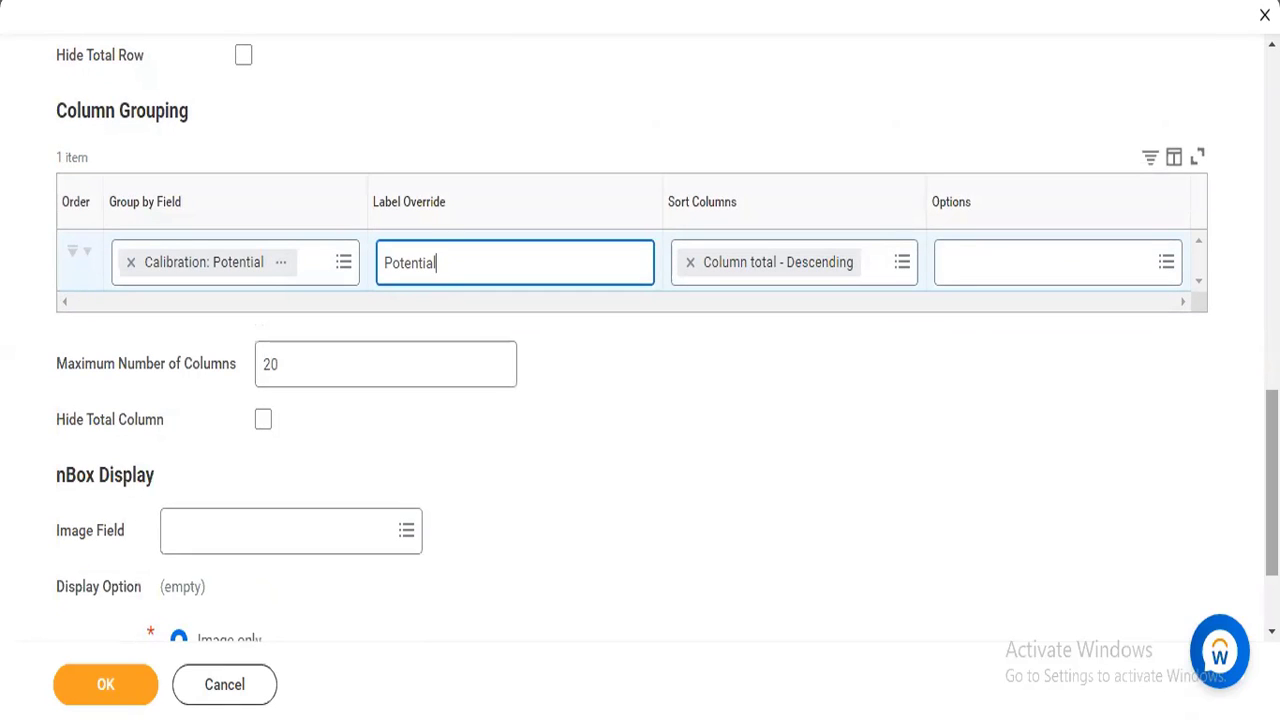
{"action": "scroll", "coordinate": [663, 325], "scroll_direction": "down", "scroll_amount": 3}
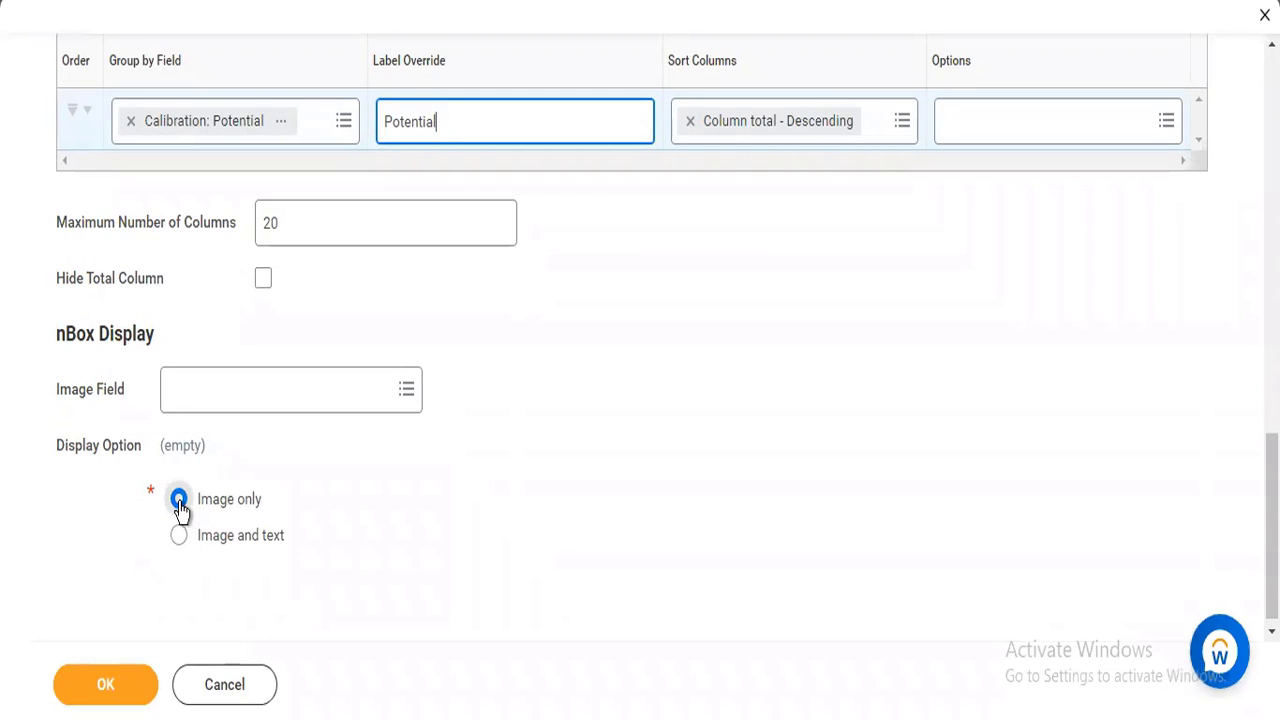
{"action": "left_click", "coordinate": [177, 543]}
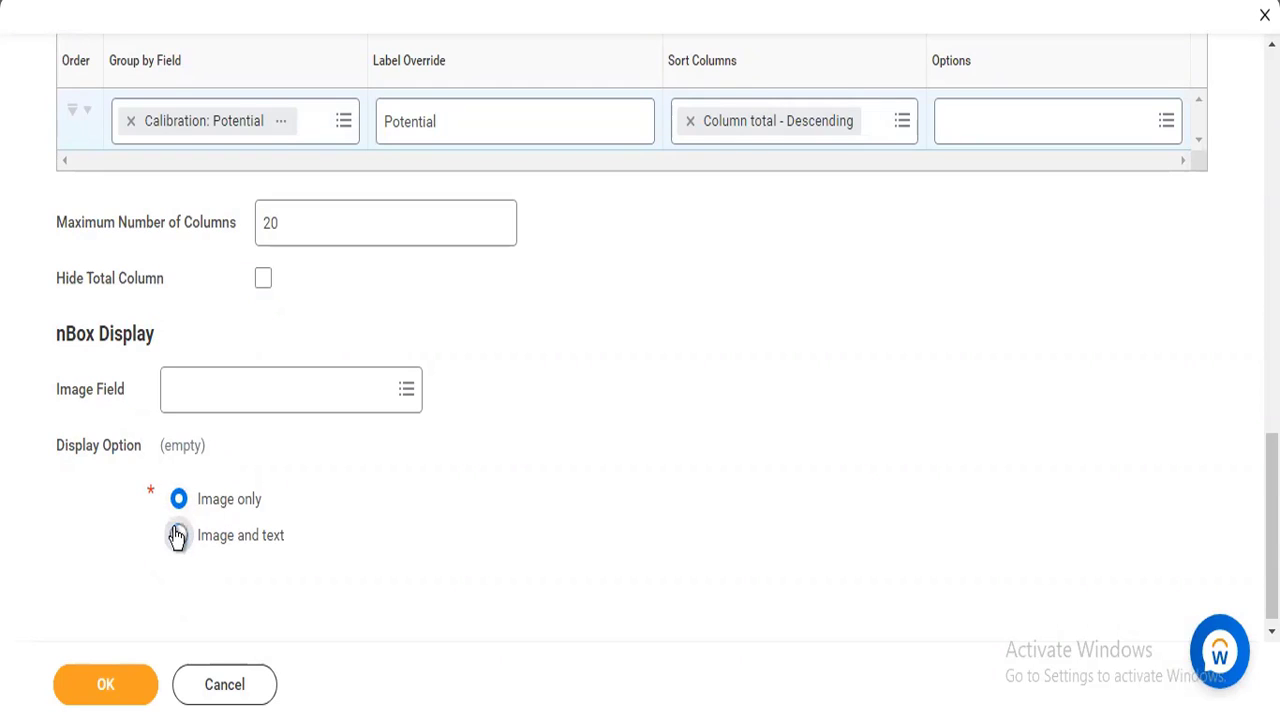
{"action": "left_click", "coordinate": [177, 537]}
{"action": "left_click", "coordinate": [180, 500]}
{"action": "left_click", "coordinate": [279, 397]}
{"action": "type", "text": "photo"}
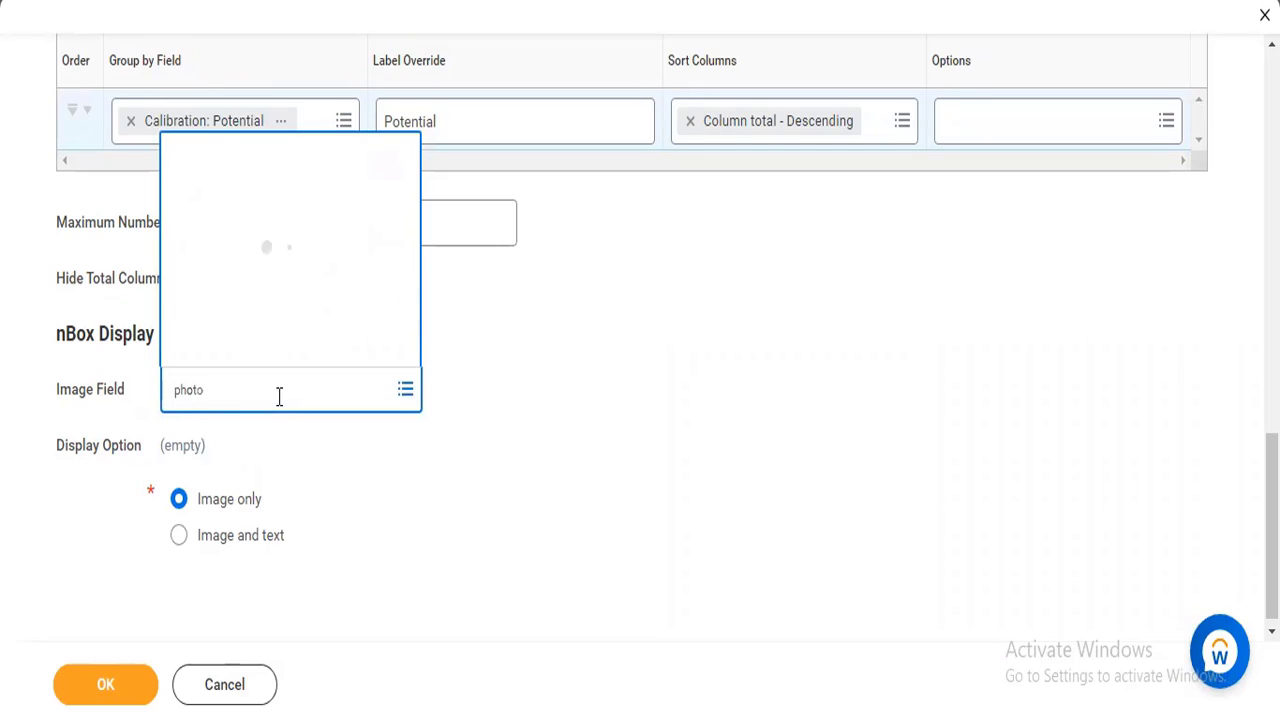
{"action": "key", "text": "Return"}
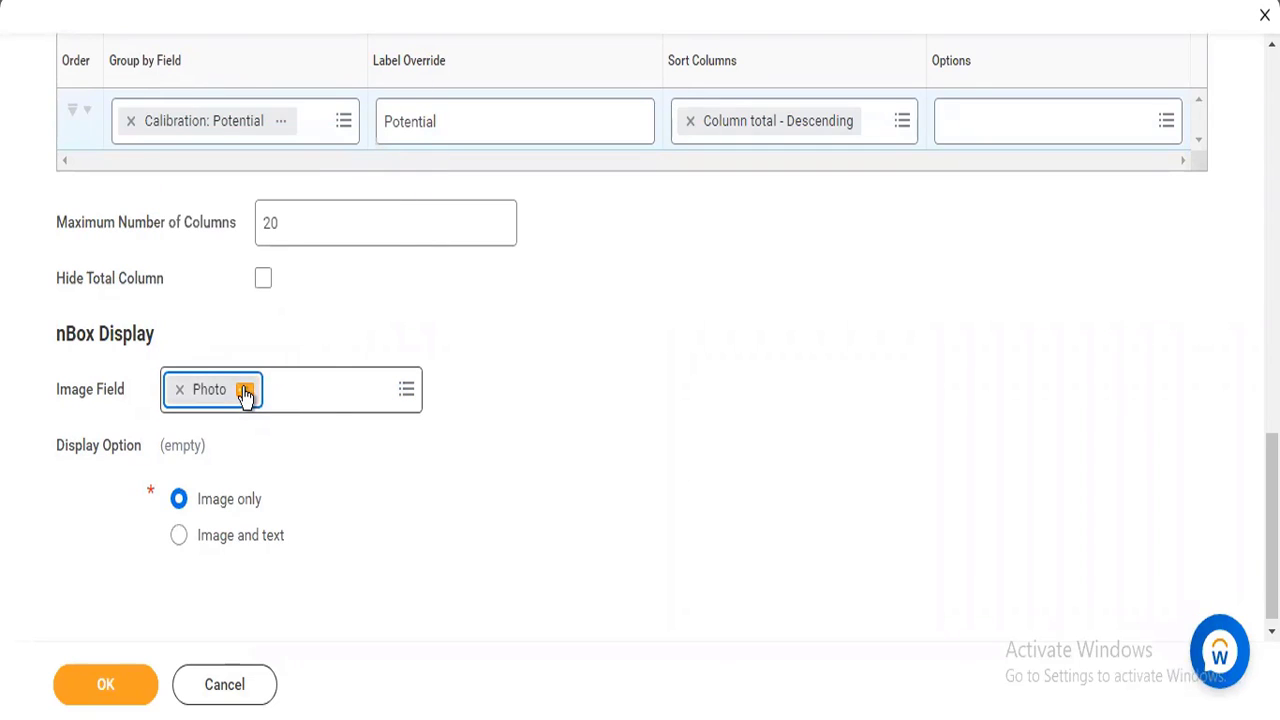
{"action": "left_click", "coordinate": [245, 391]}
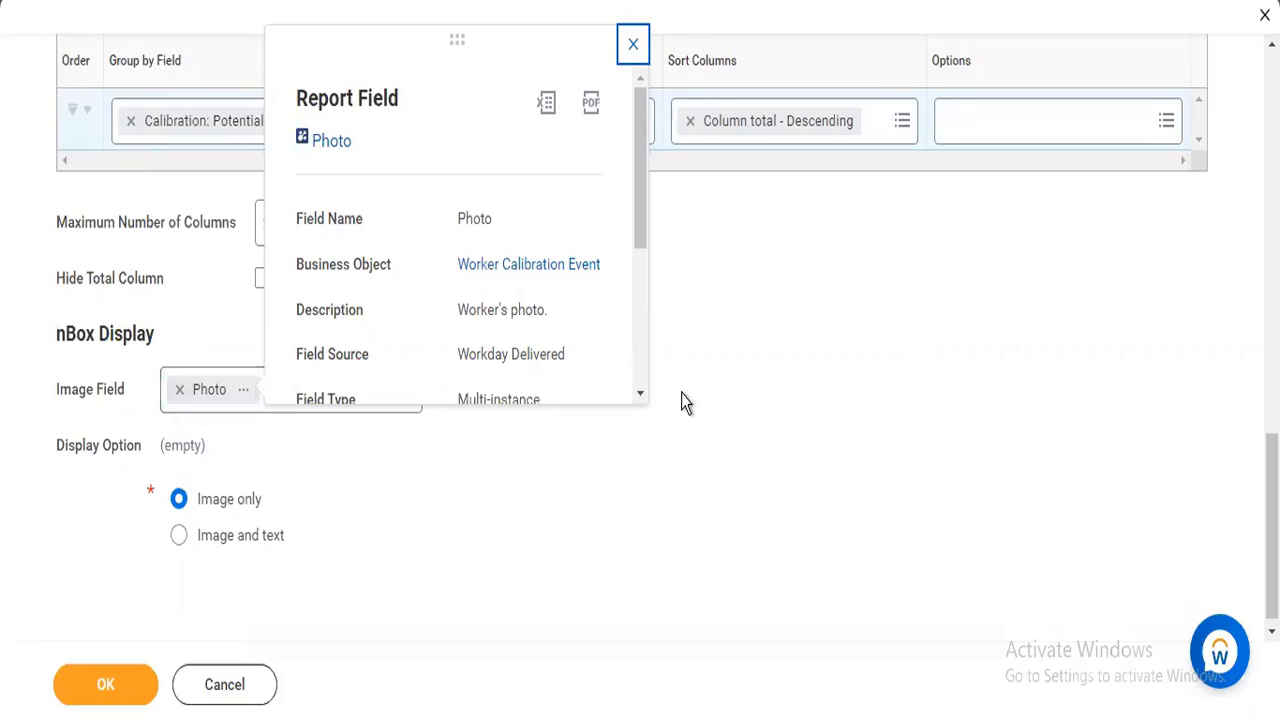
{"action": "left_click", "coordinate": [742, 456]}
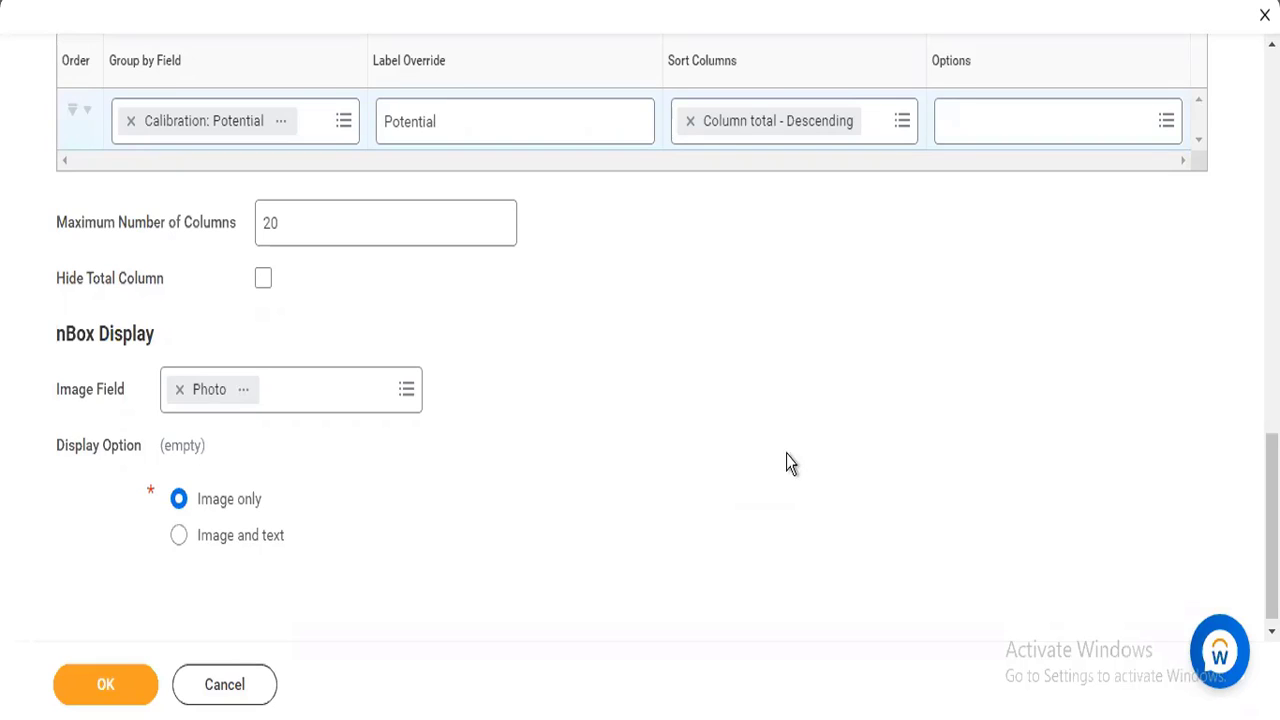
In the drill-down settings, set the fields that can be summarized to Specific Fields.
{"action": "left_click_drag", "start_coordinate": [1272, 526], "coordinate": [1272, 530]}
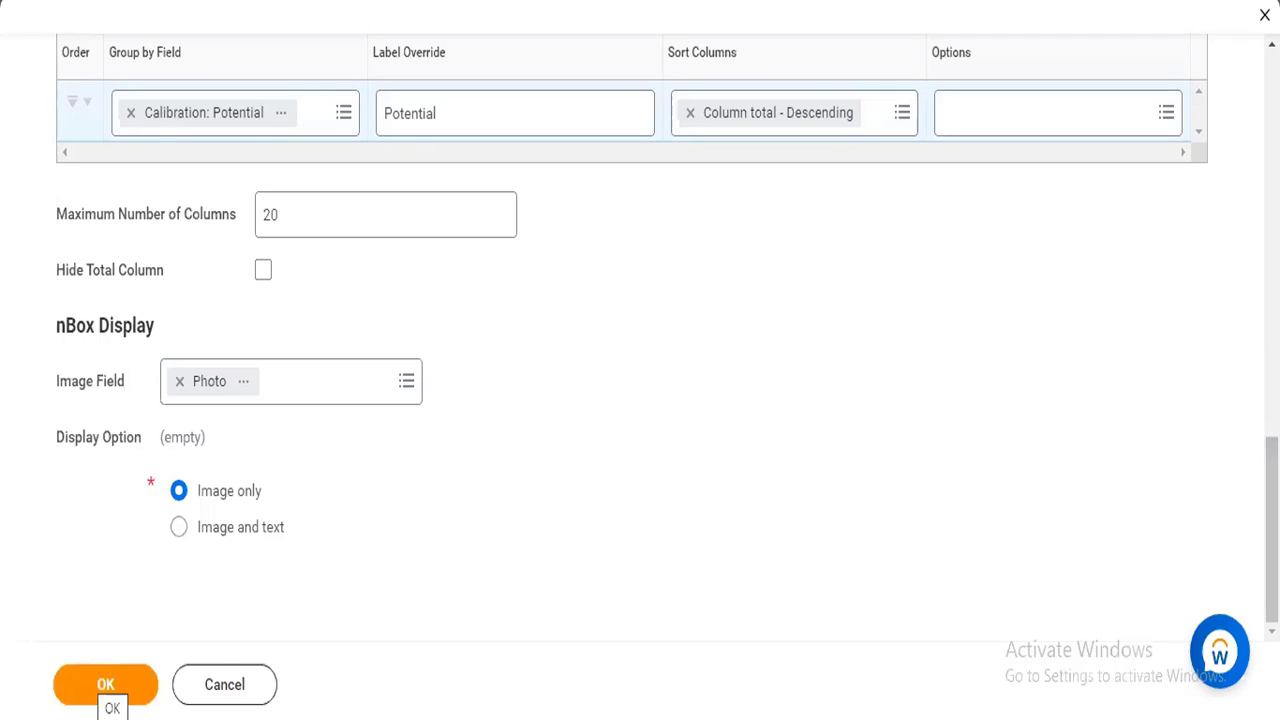
{"action": "scroll", "coordinate": [640, 330], "scroll_direction": "up", "scroll_amount": 1}
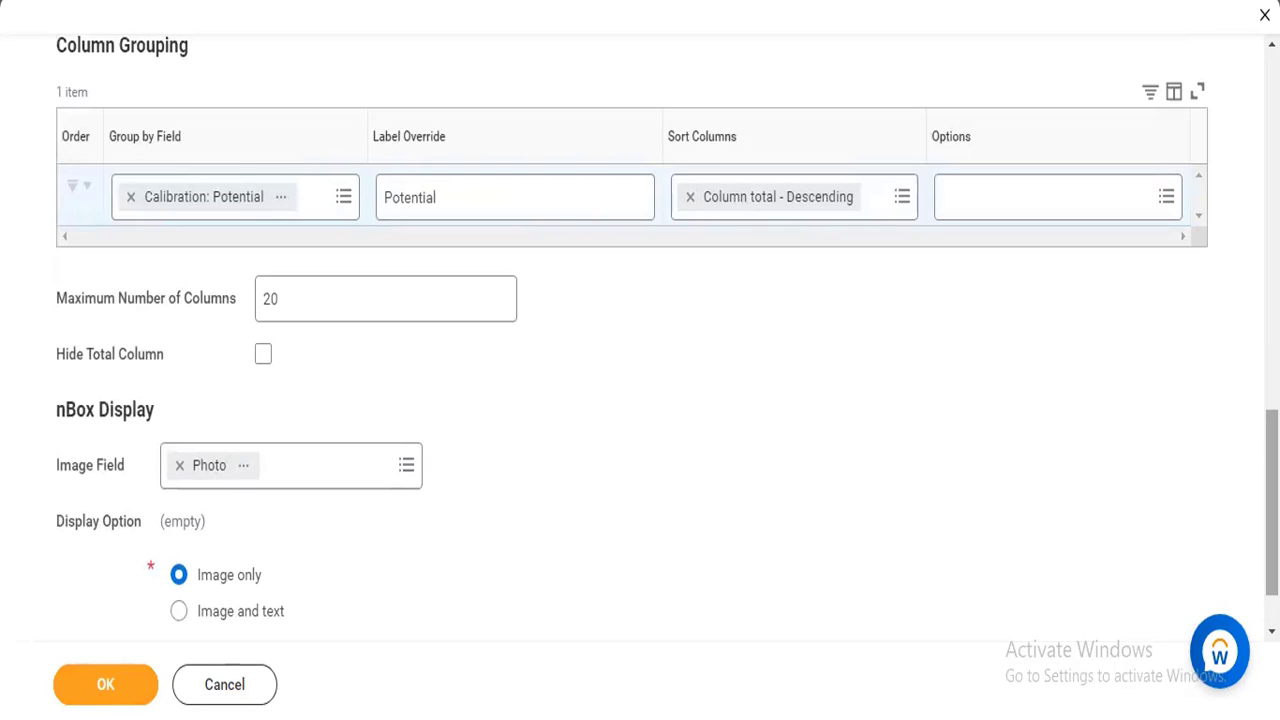
{"action": "scroll", "coordinate": [640, 340], "scroll_direction": "up", "scroll_amount": 5}
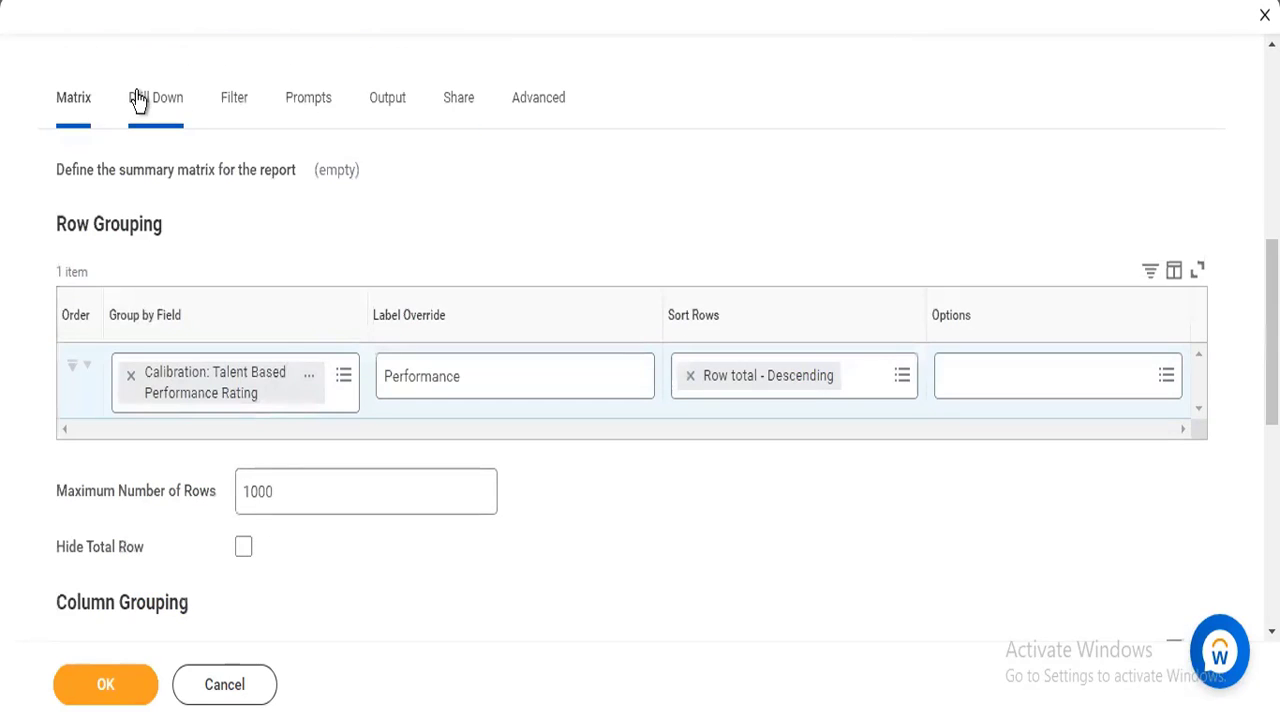
{"action": "left_click", "coordinate": [136, 97]}
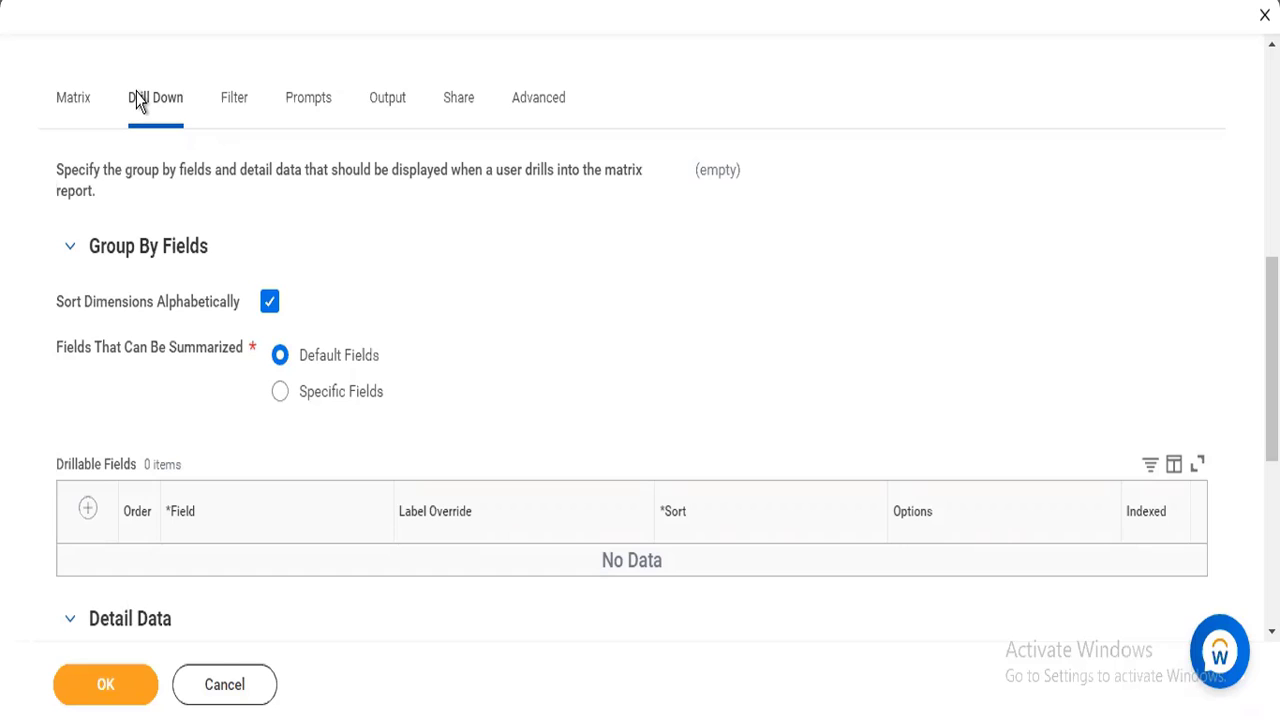
{"action": "left_click", "coordinate": [281, 395]}
Add Calibration: Potential as the first drillable field.
{"action": "left_click", "coordinate": [88, 511]}
{"action": "scroll", "coordinate": [700, 491], "scroll_direction": "down", "scroll_amount": 1}
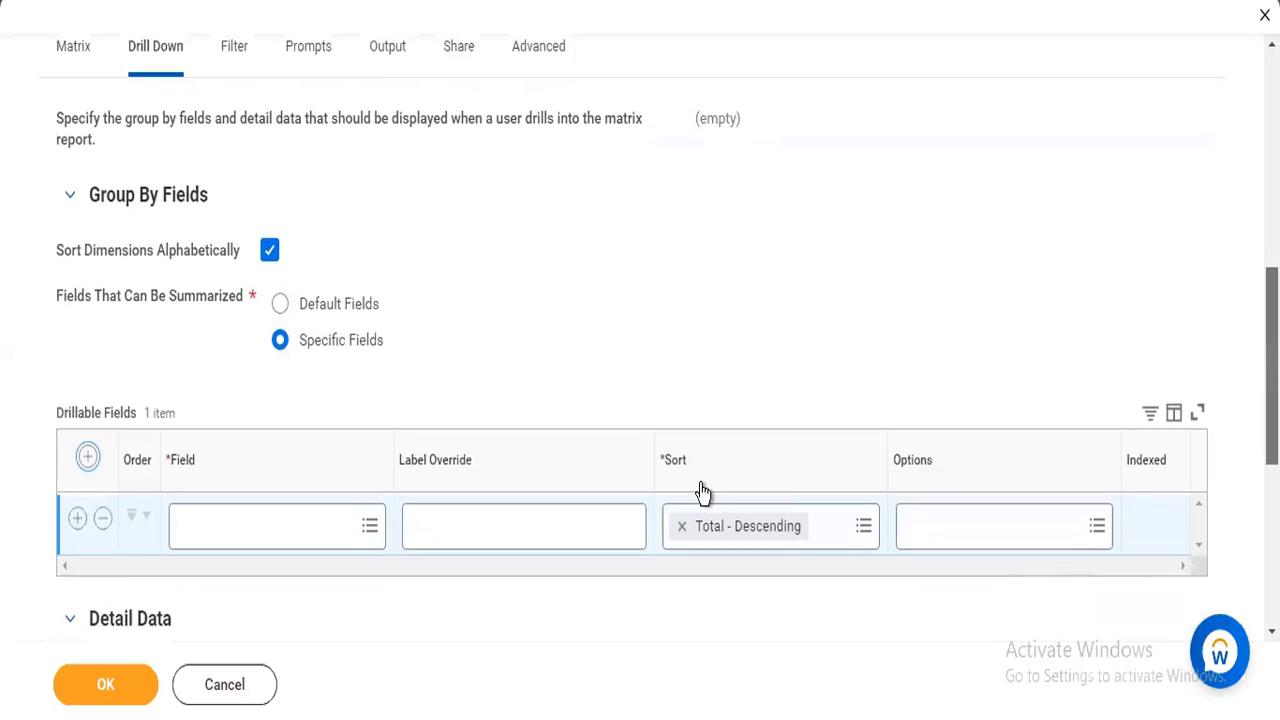
{"action": "left_click", "coordinate": [279, 489]}
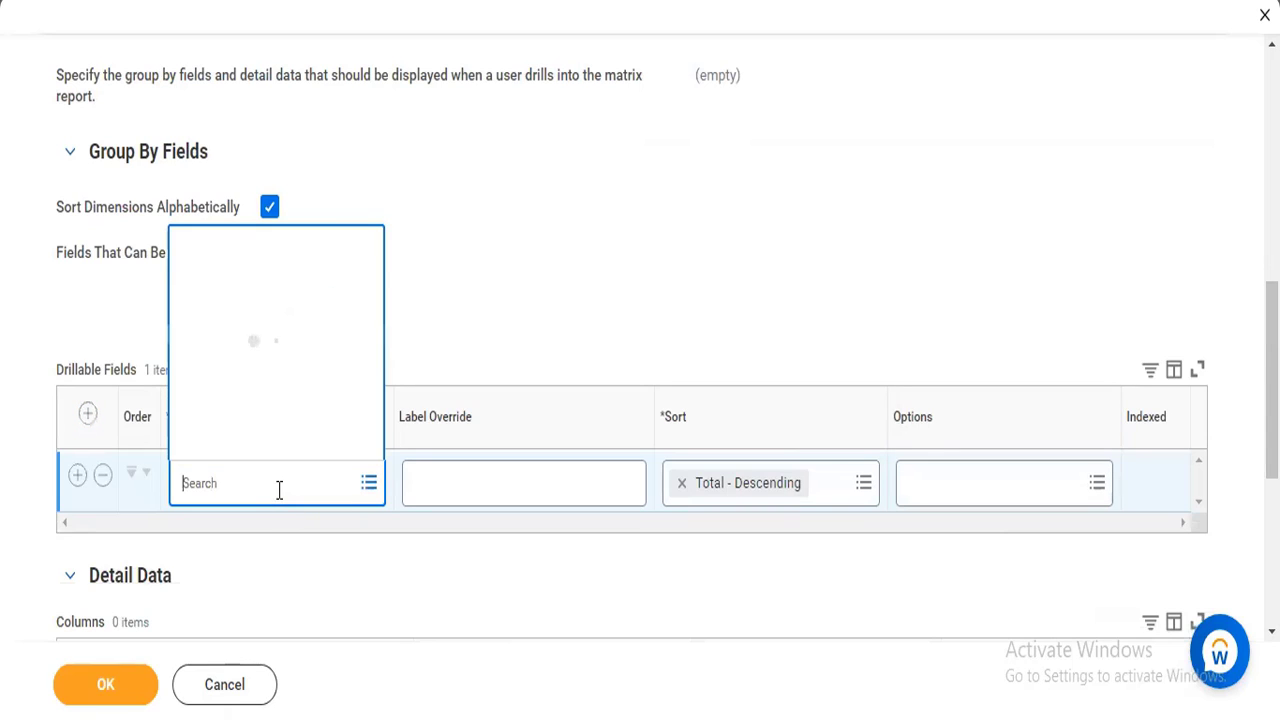
{"action": "type", "text": "calibration:"}
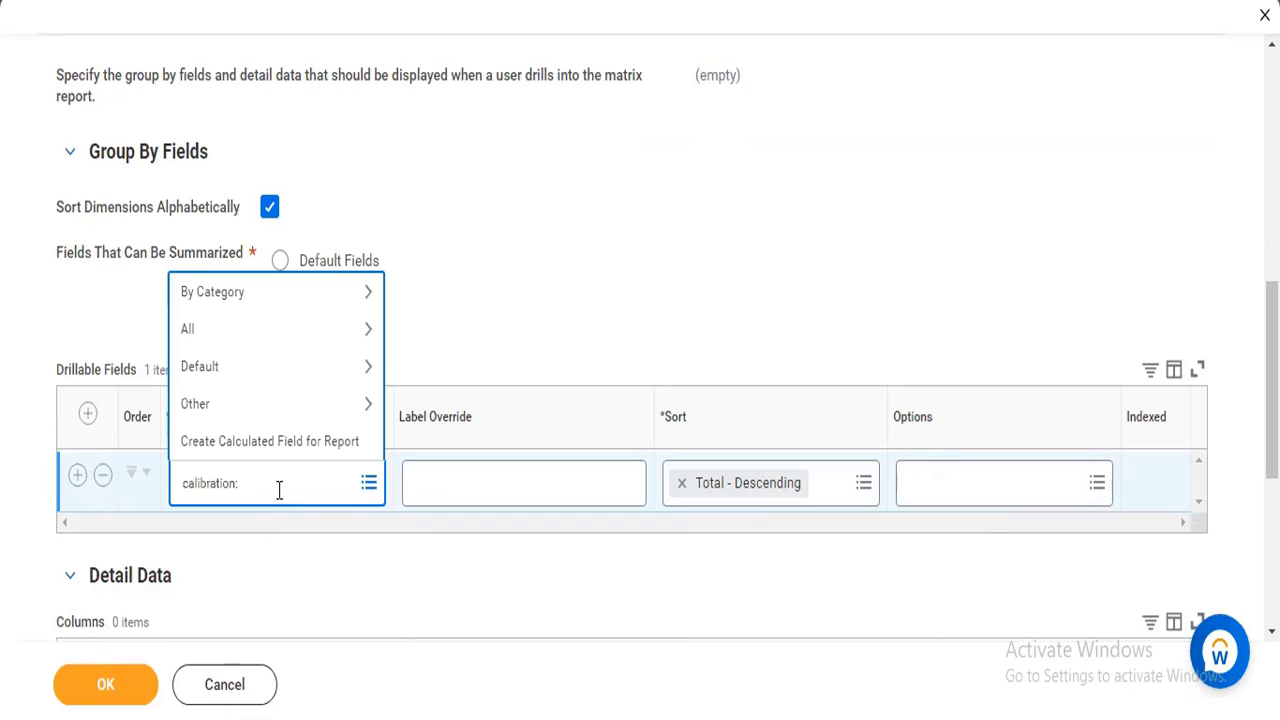
{"action": "key", "text": "Return"}
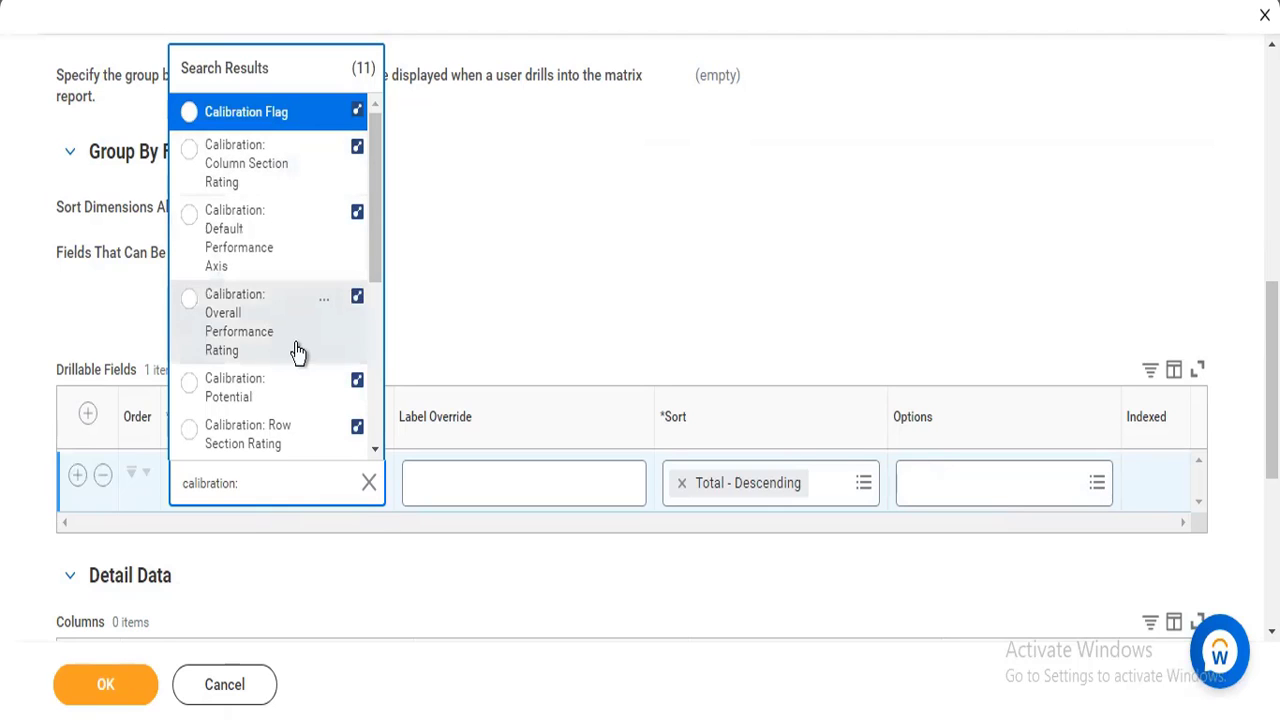
{"action": "left_click", "coordinate": [245, 398]}
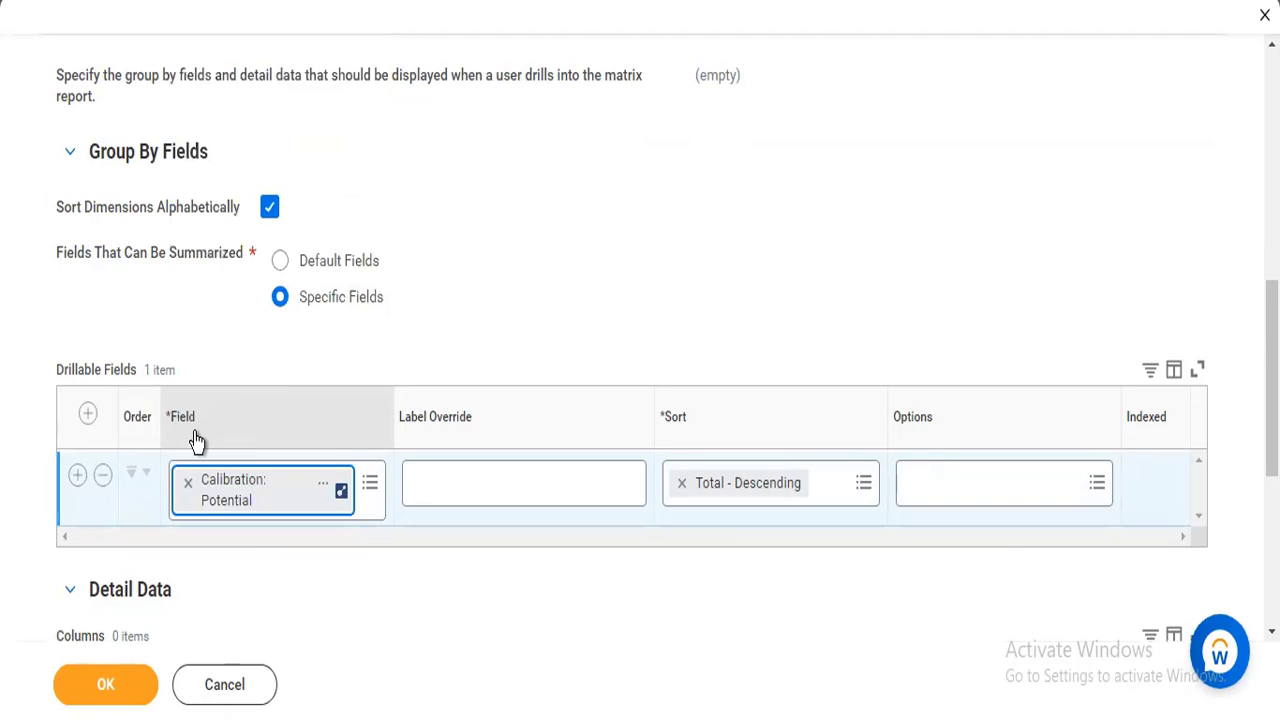
Add Calibration: Talent Based Performance Rating as the second drillable field.
{"action": "left_click", "coordinate": [77, 477]}
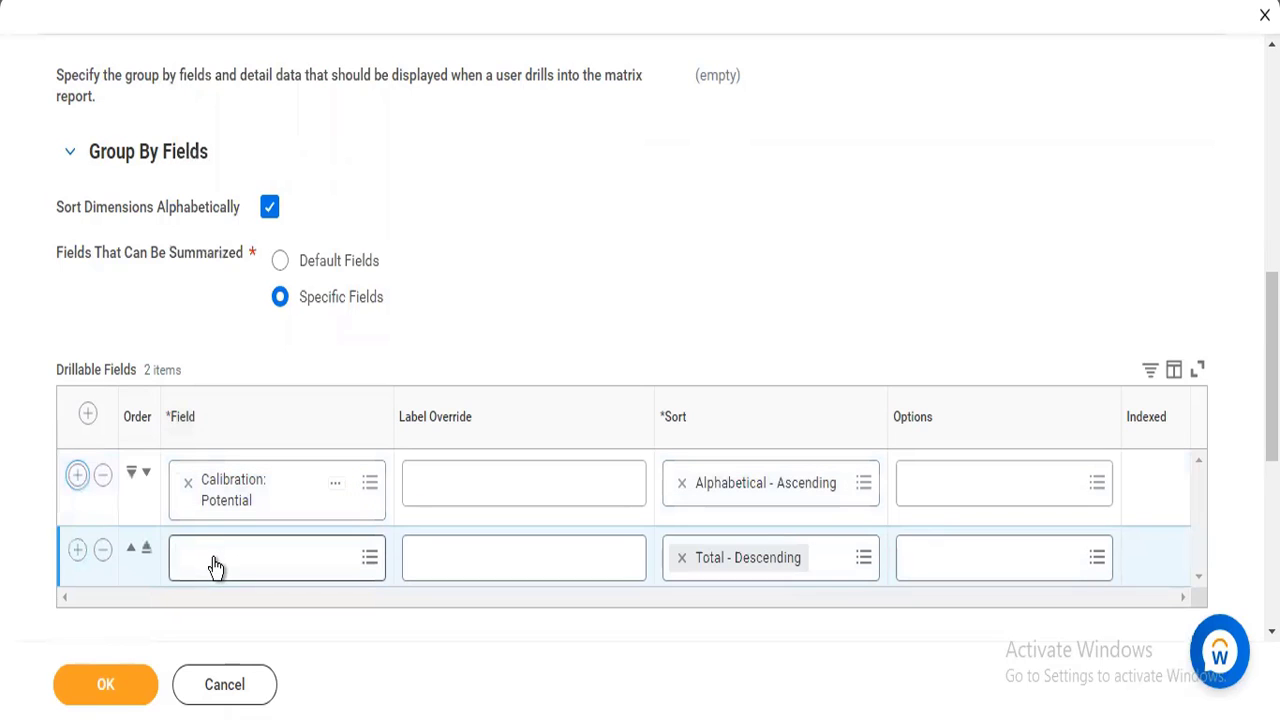
{"action": "left_click", "coordinate": [215, 567]}
{"action": "type", "text": "calibrat"}
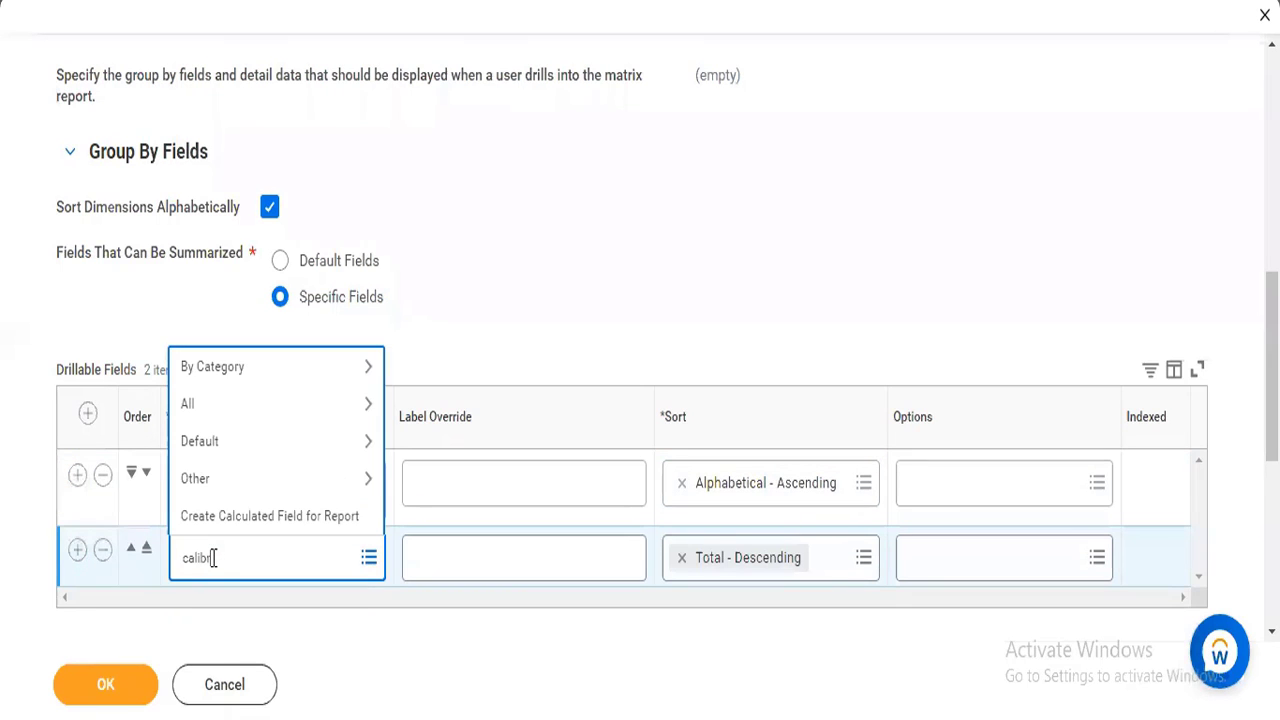
{"action": "type", "text": "ion:"}
{"action": "key", "text": "Return"}
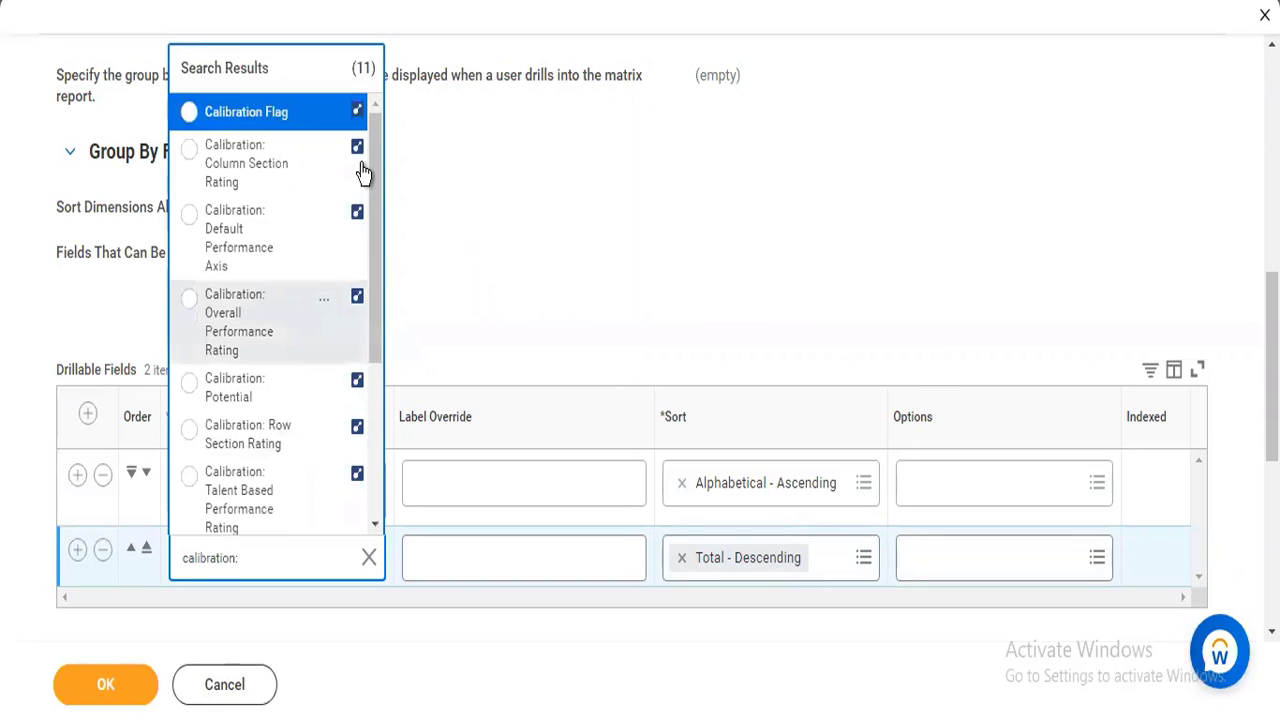
{"action": "left_click_drag", "start_coordinate": [377, 208], "coordinate": [376, 213]}
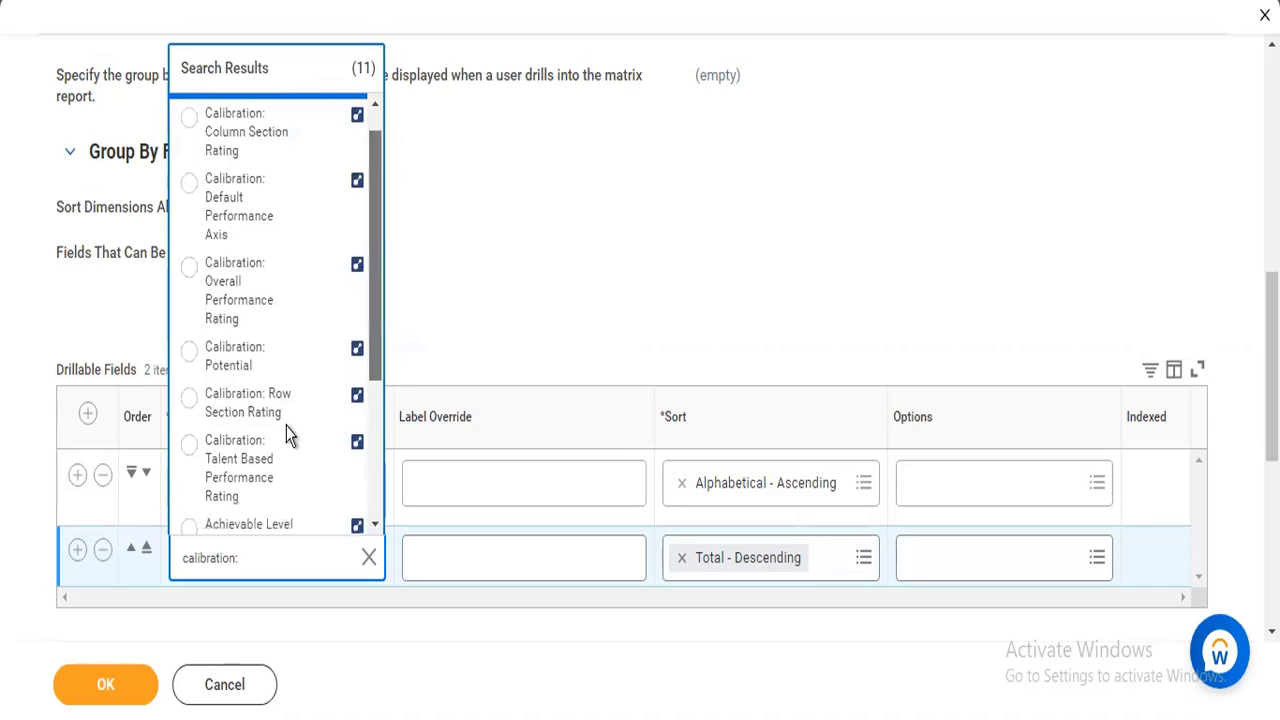
{"action": "left_click", "coordinate": [253, 508]}
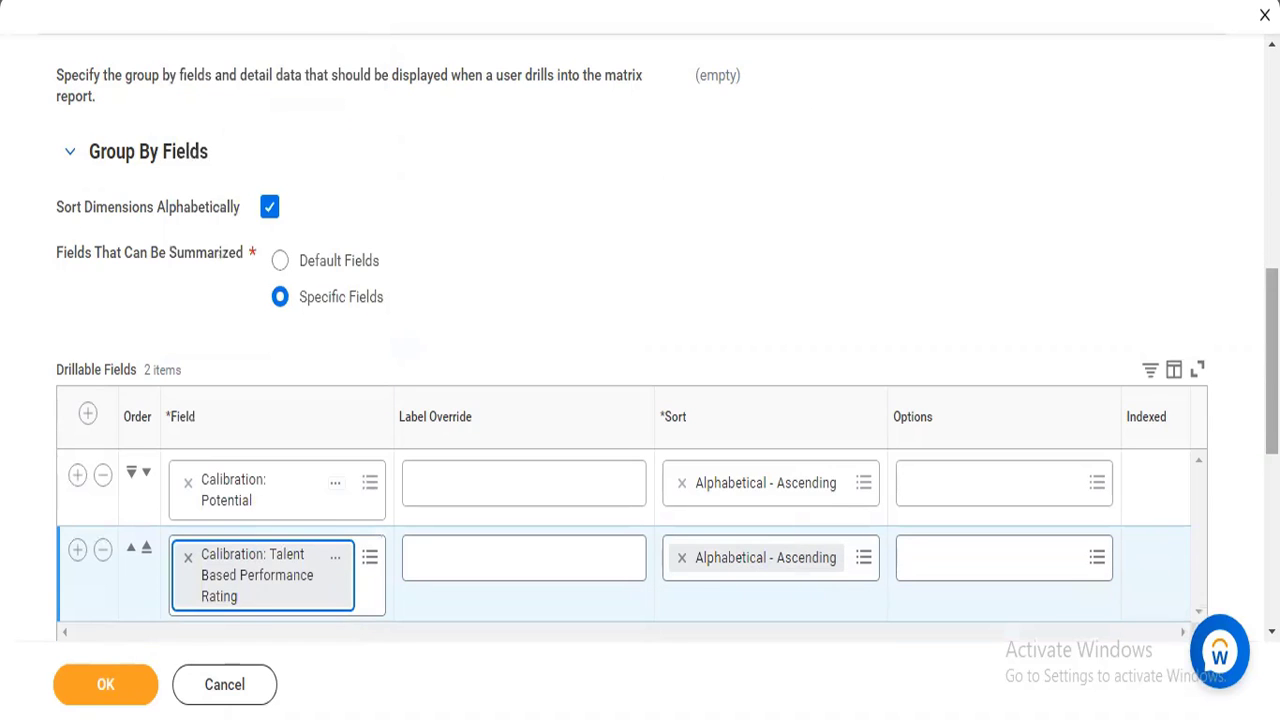
Add a third drillable field row and search its field list for Location.
{"action": "scroll", "coordinate": [640, 350], "scroll_direction": "down", "scroll_amount": 1}
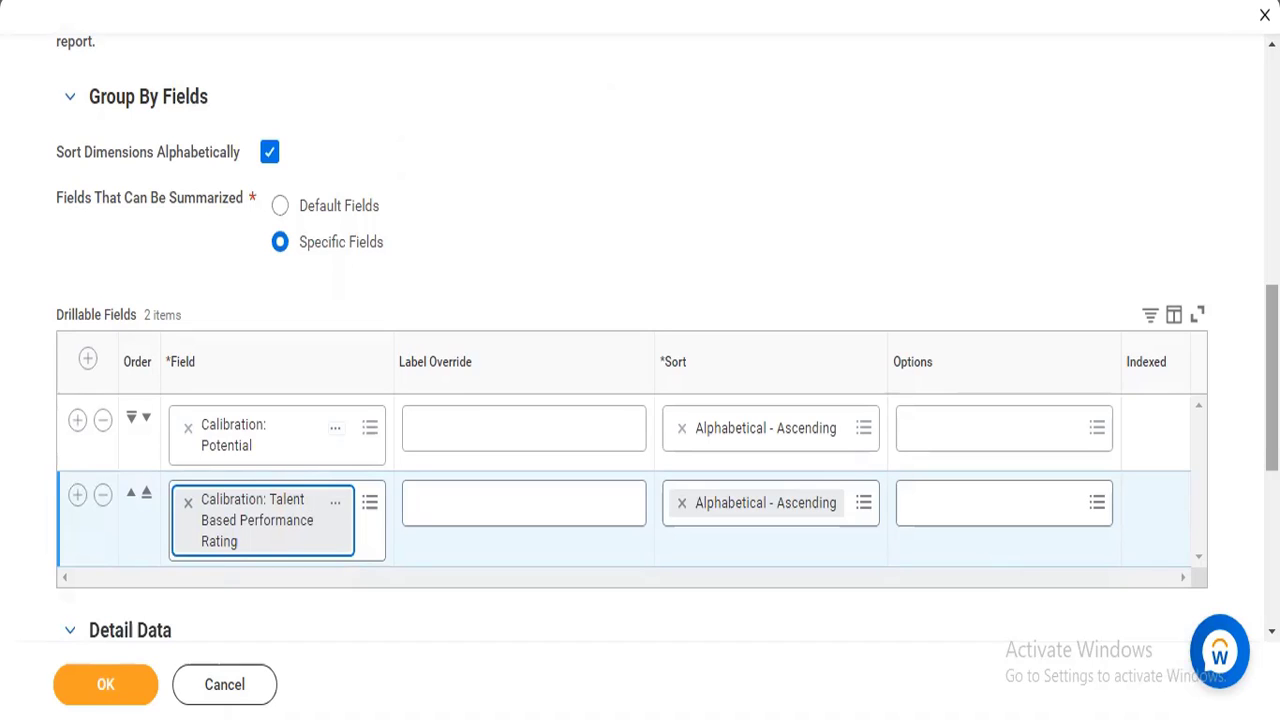
{"action": "left_click", "coordinate": [78, 500]}
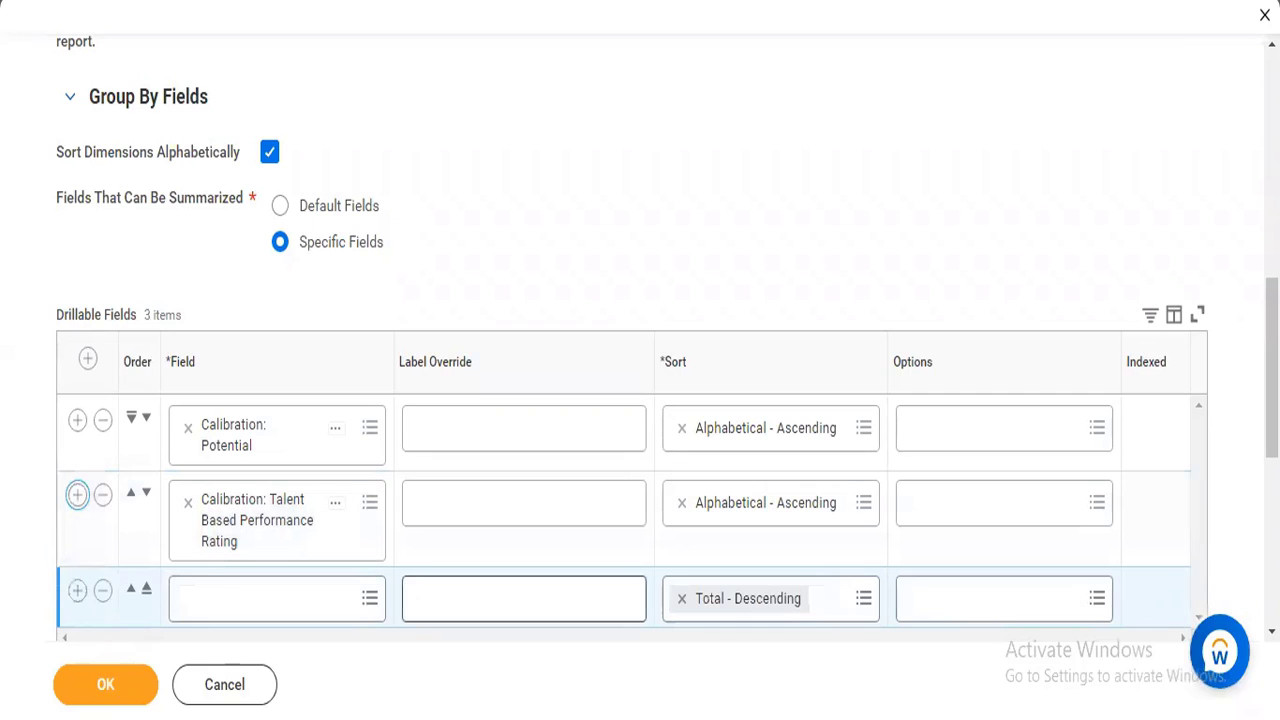
{"action": "scroll", "coordinate": [938, 440], "scroll_direction": "down", "scroll_amount": 1}
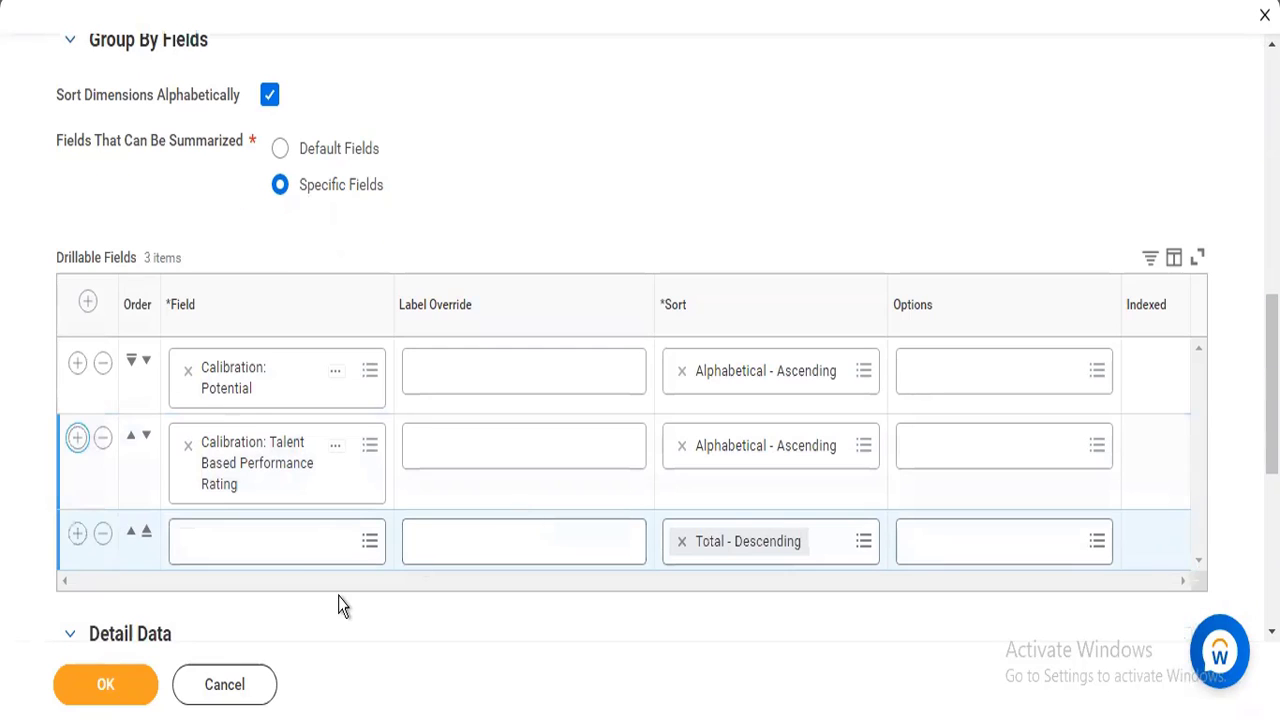
{"action": "left_click", "coordinate": [294, 560]}
{"action": "type", "text": "location"}
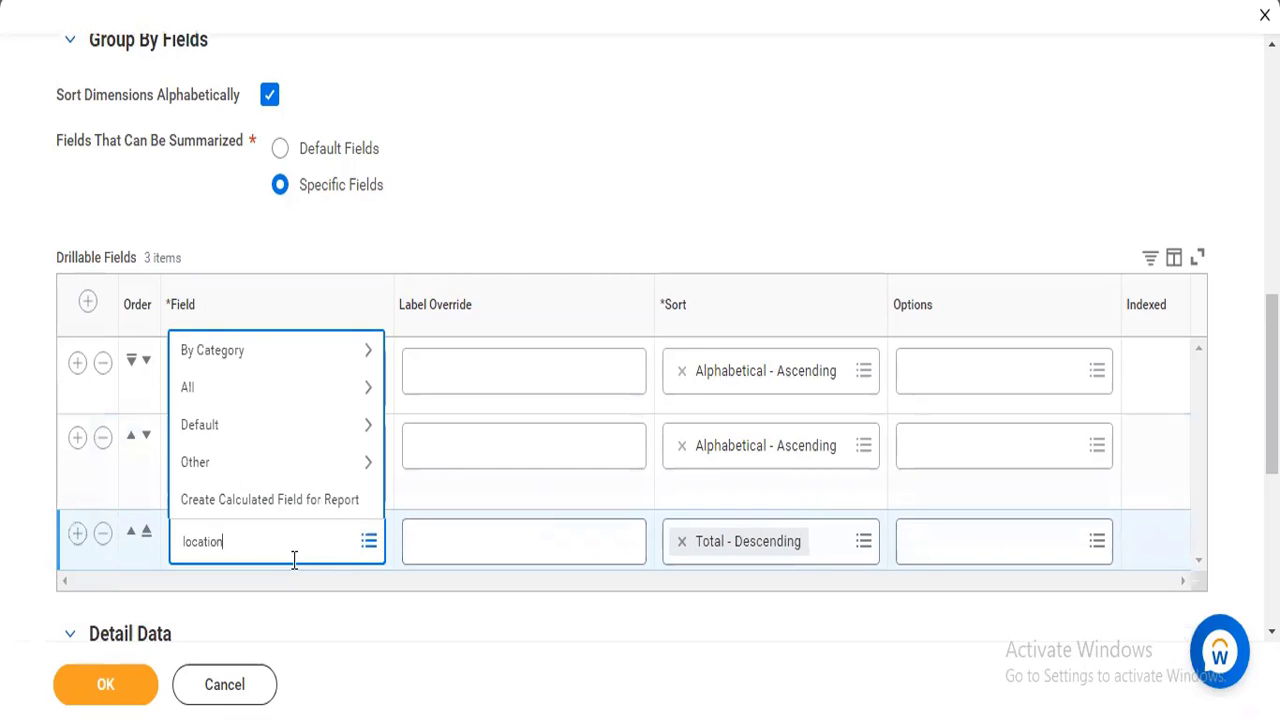
{"action": "key", "text": "Return"}
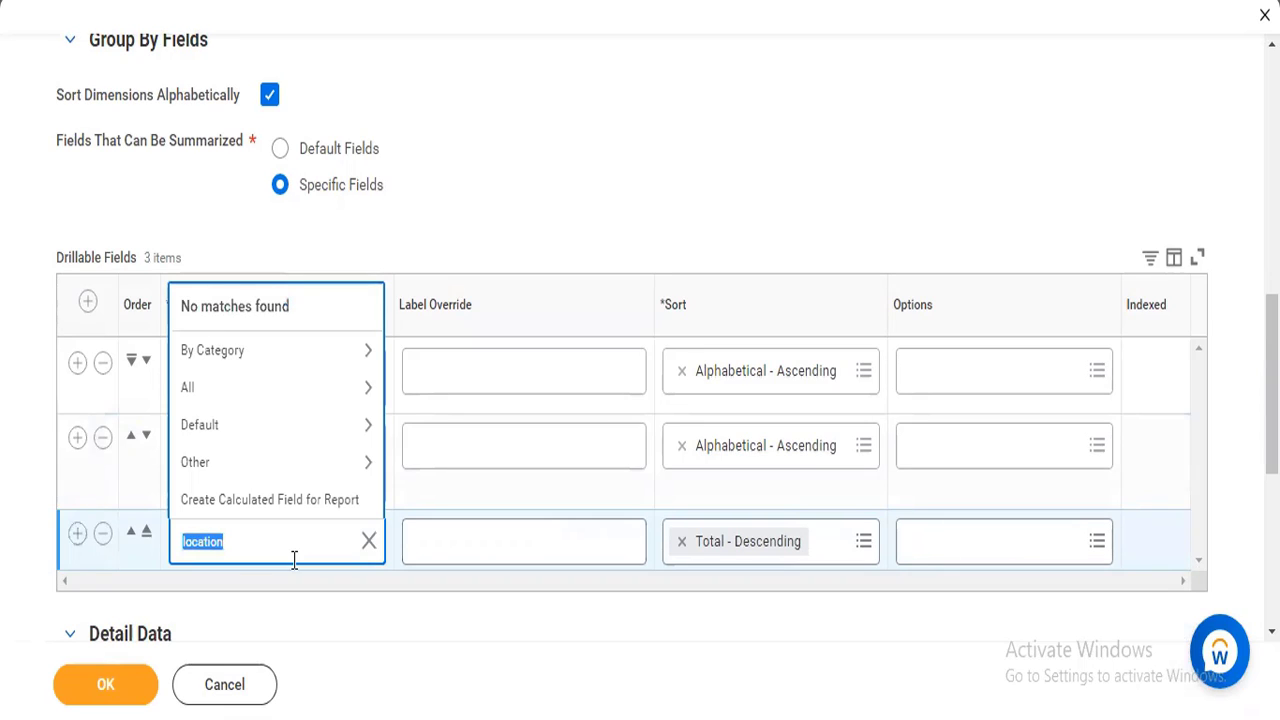
{"action": "type", "text": "Location"}
{"action": "key", "text": "Return"}
{"action": "key", "text": "BackSpace"}
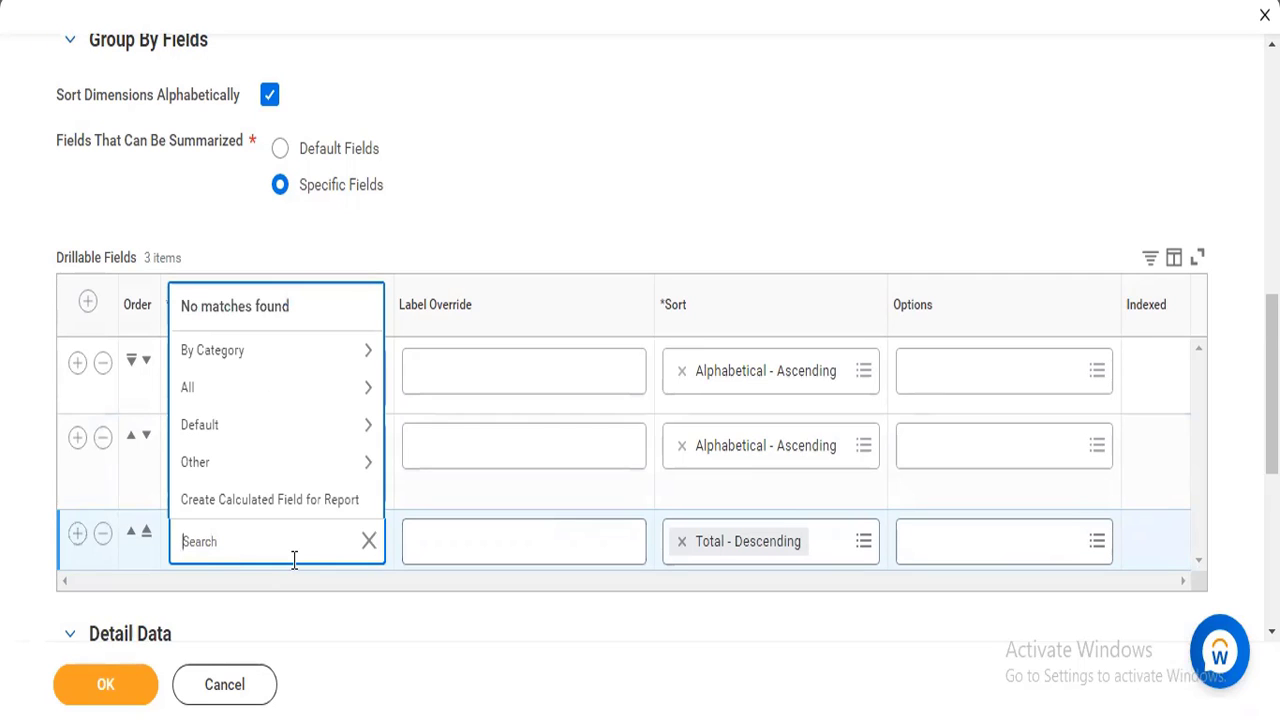
{"action": "left_click", "coordinate": [613, 127]}
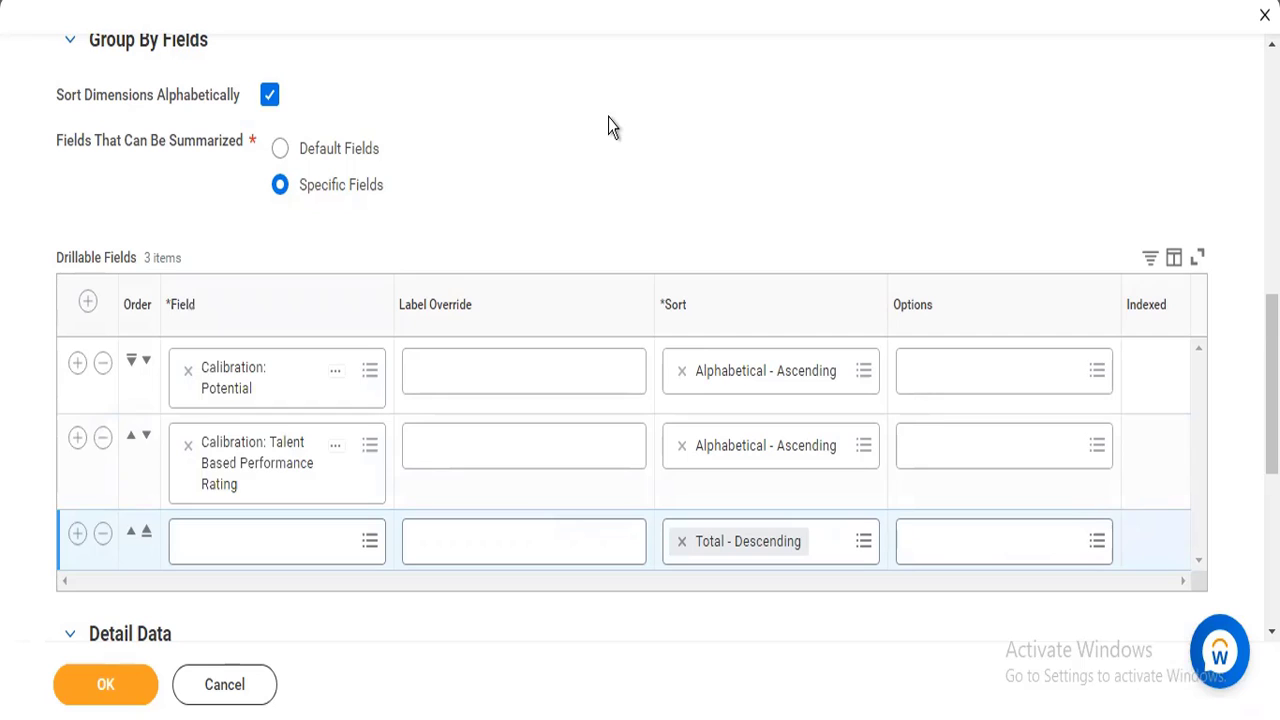
Search the available fields for age, and set the third drillable field to Organization from the list of all fields.
{"action": "left_click", "coordinate": [237, 548]}
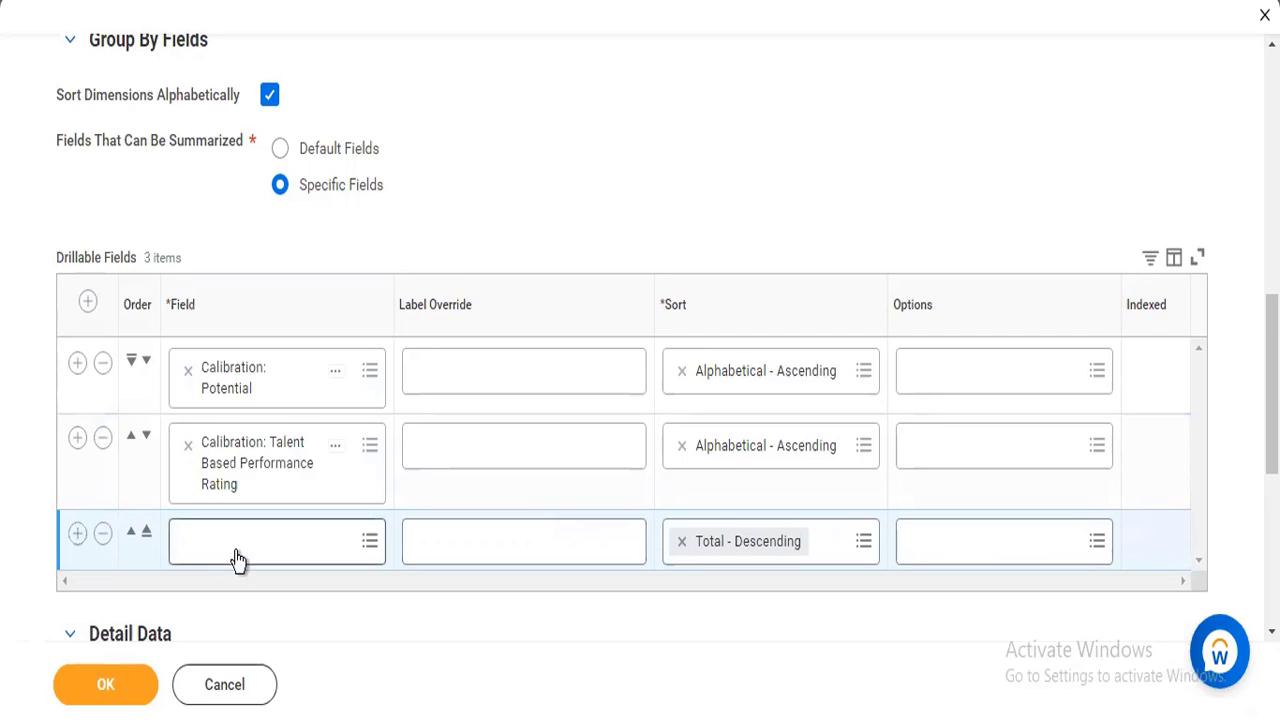
{"action": "type", "text": "a"}
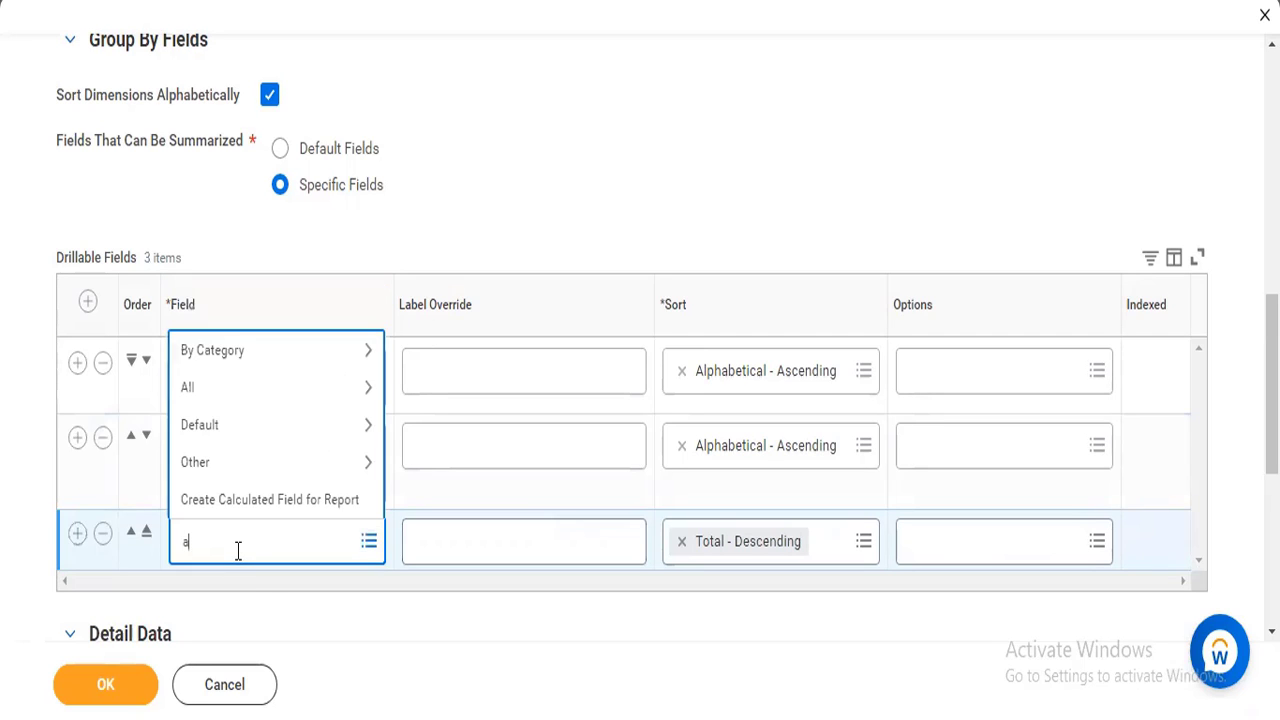
{"action": "type", "text": "ge"}
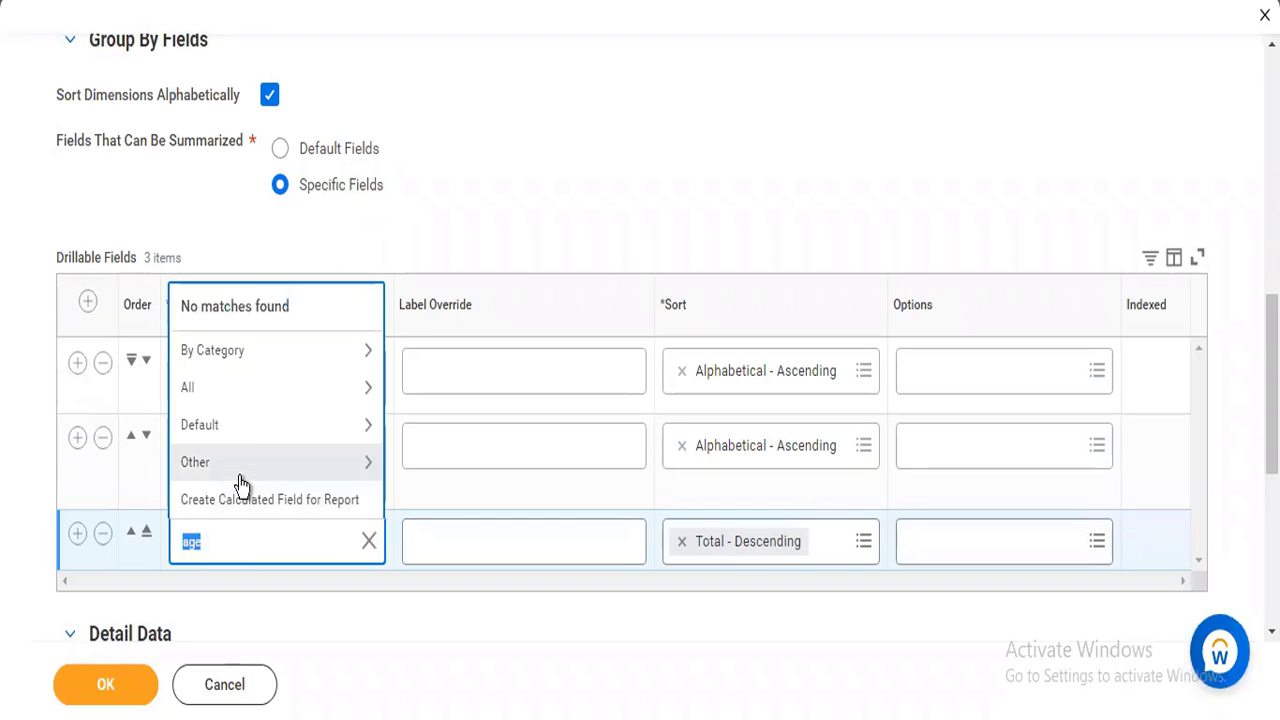
{"action": "left_click", "coordinate": [250, 398]}
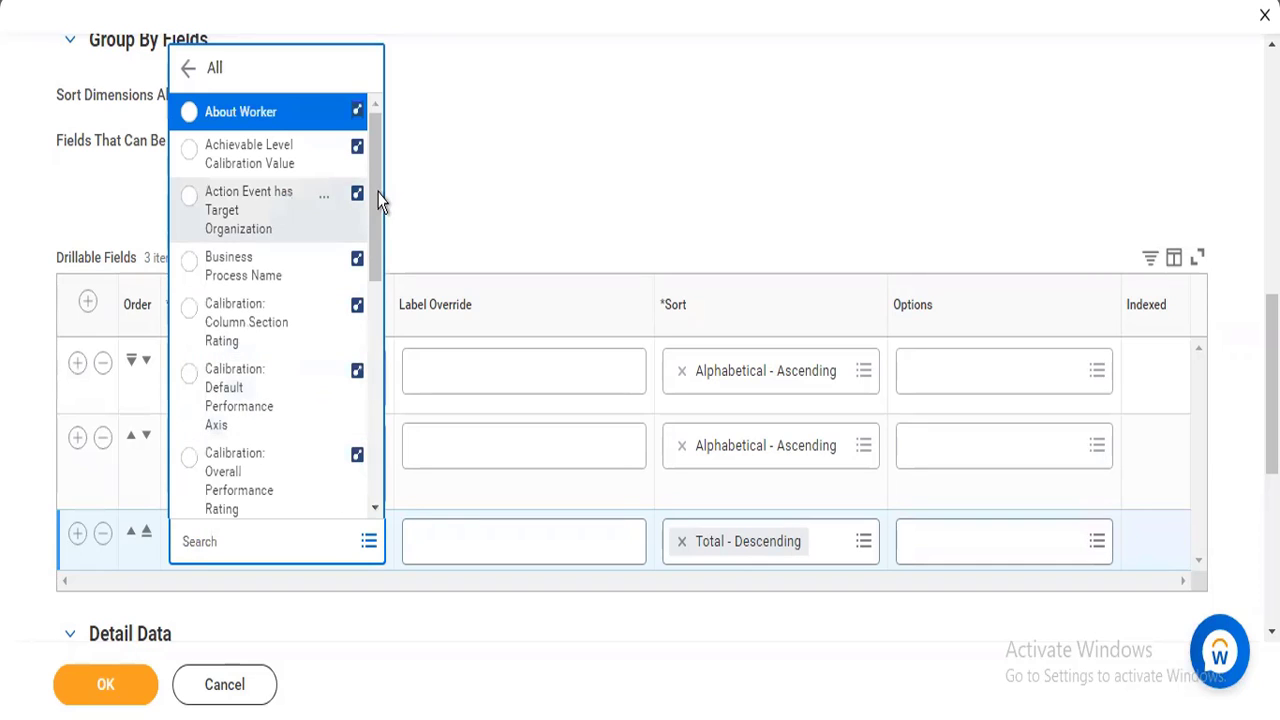
{"action": "scroll", "coordinate": [377, 214], "scroll_direction": "down", "scroll_amount": 1}
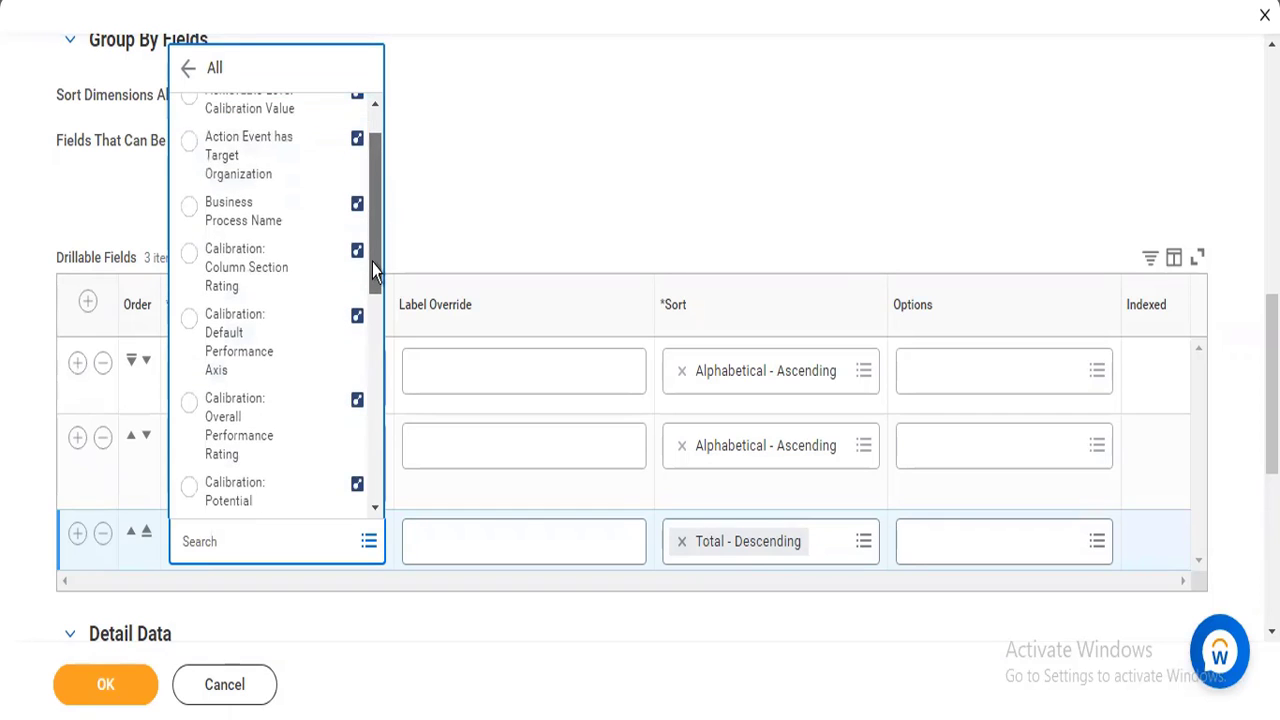
{"action": "scroll", "coordinate": [372, 280], "scroll_direction": "down", "scroll_amount": 4}
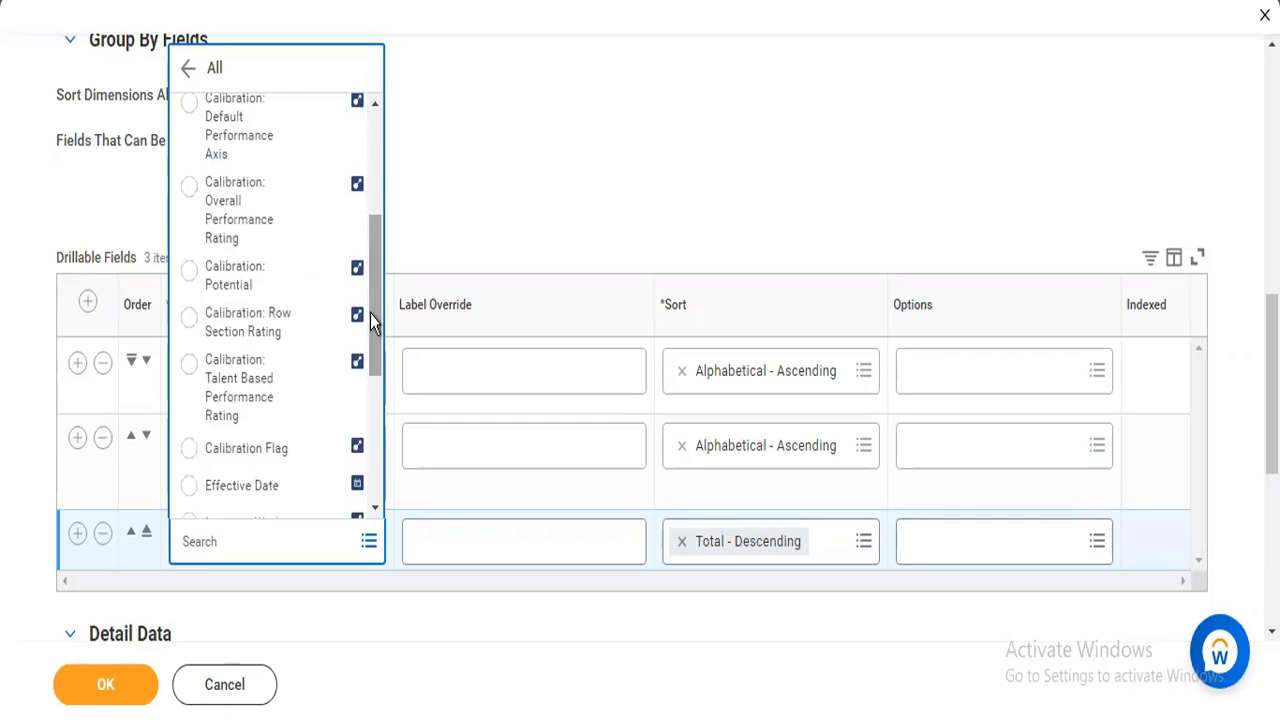
{"action": "left_click_drag", "start_coordinate": [370, 314], "coordinate": [368, 410]}
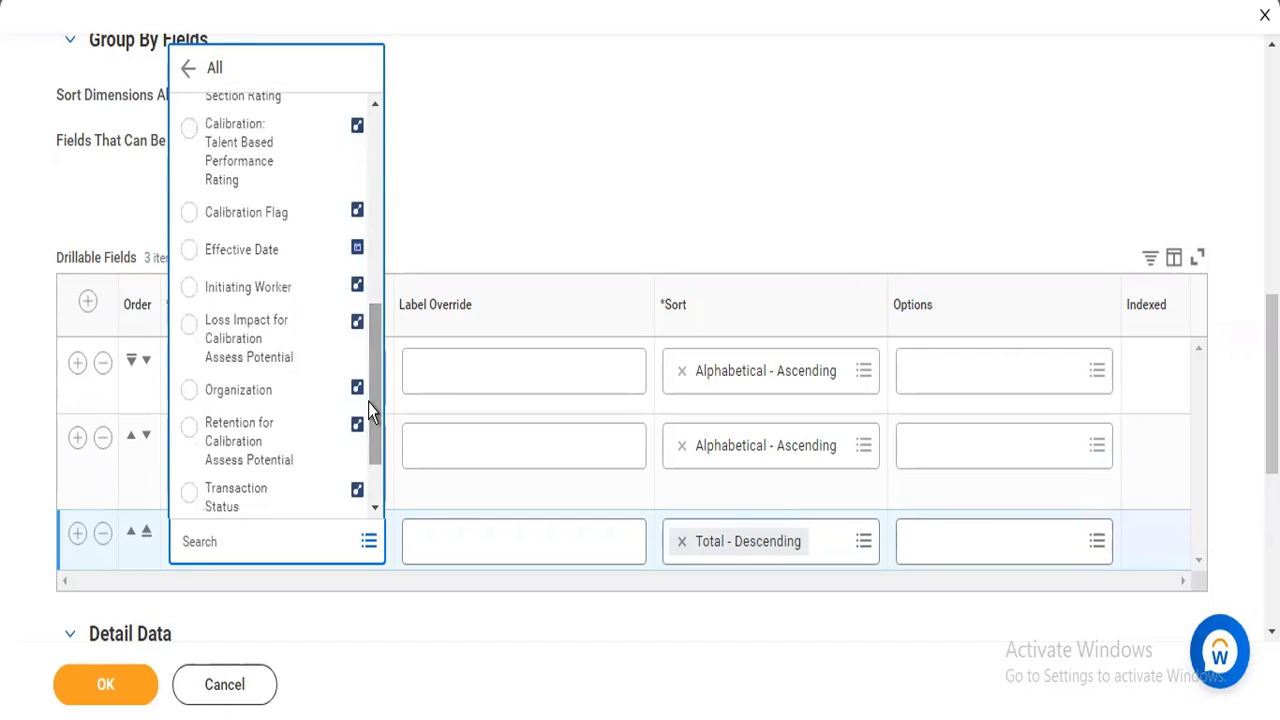
{"action": "left_click", "coordinate": [263, 400]}
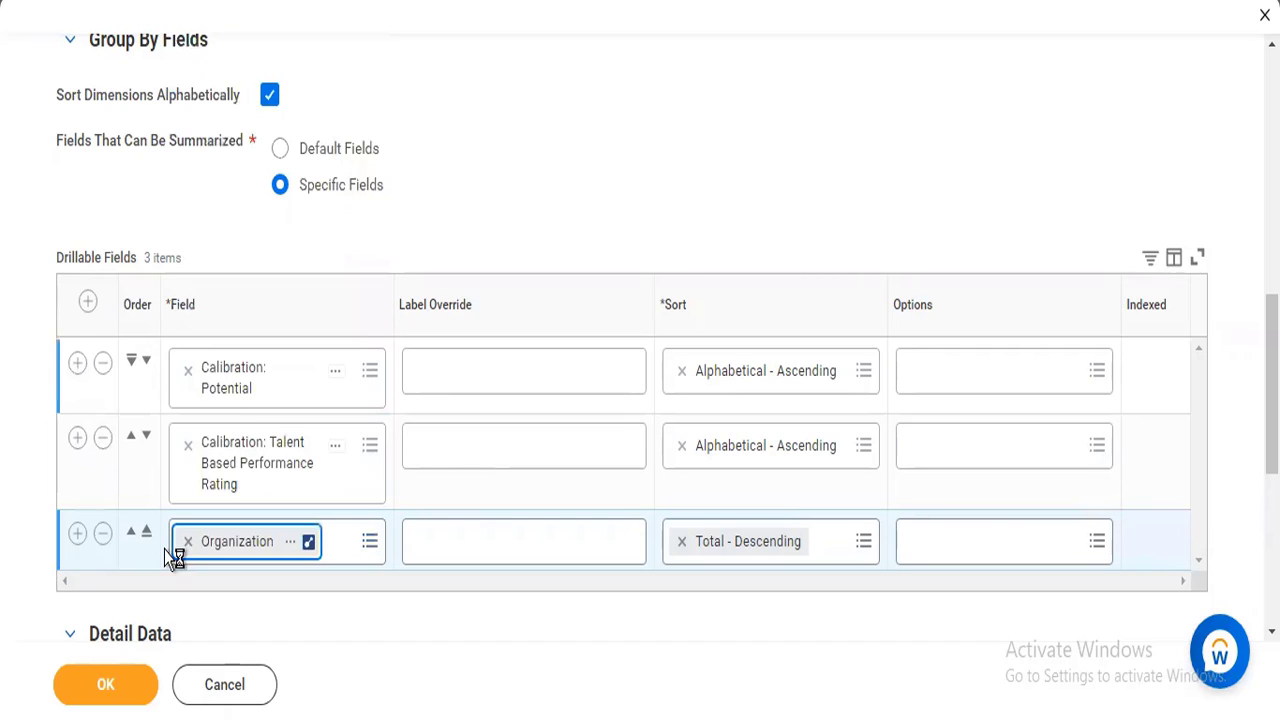
Add a fourth drillable field row, search for job profile and browse the list of all available fields.
{"action": "left_click", "coordinate": [76, 541]}
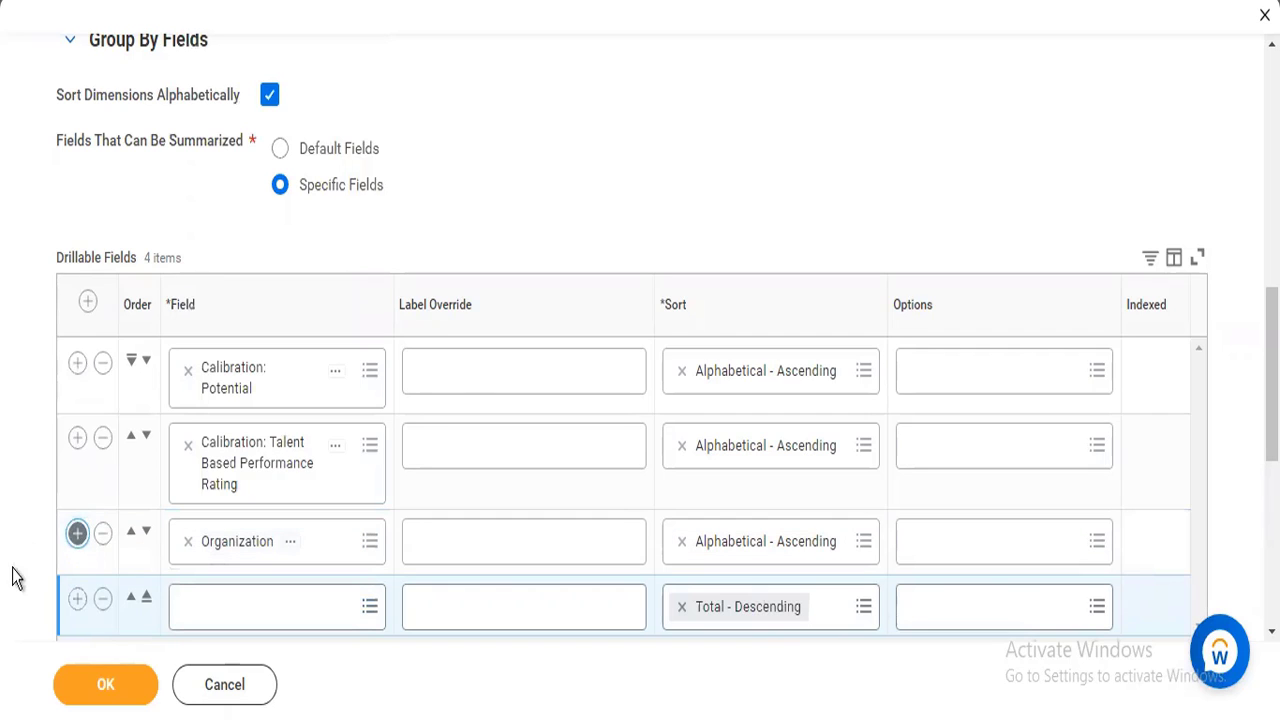
{"action": "left_click", "coordinate": [295, 610]}
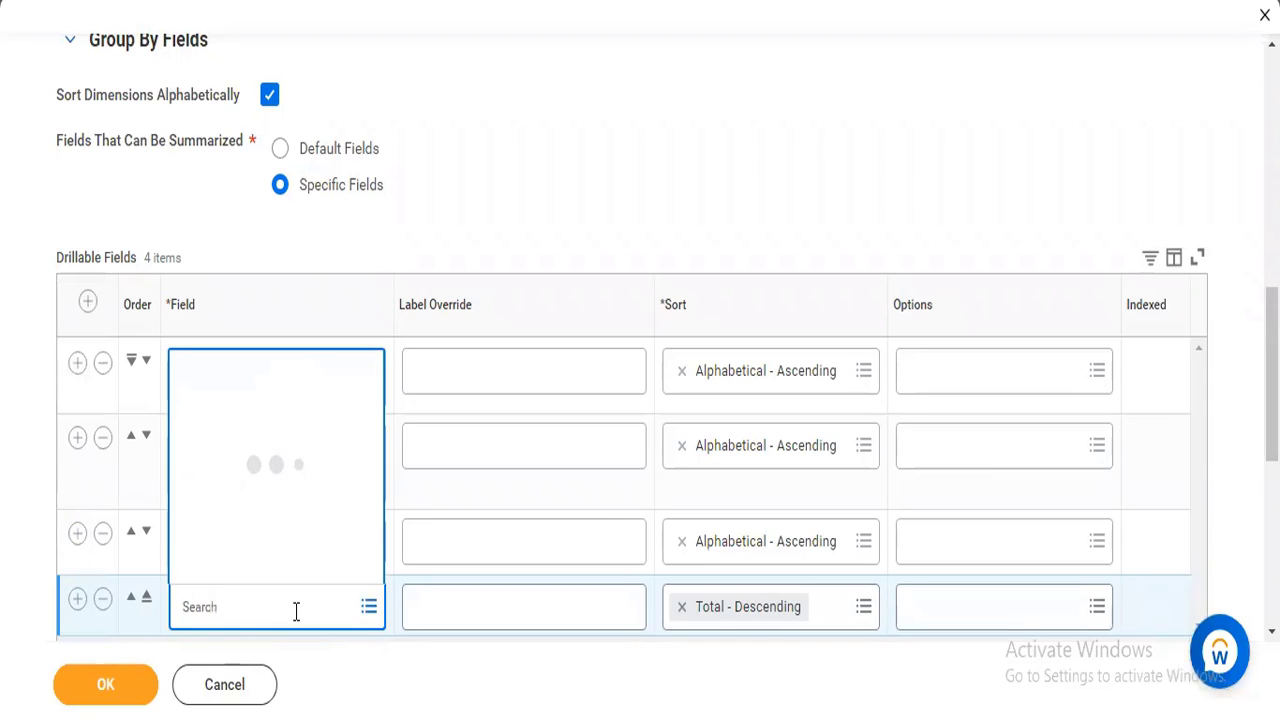
{"action": "type", "text": "job profile"}
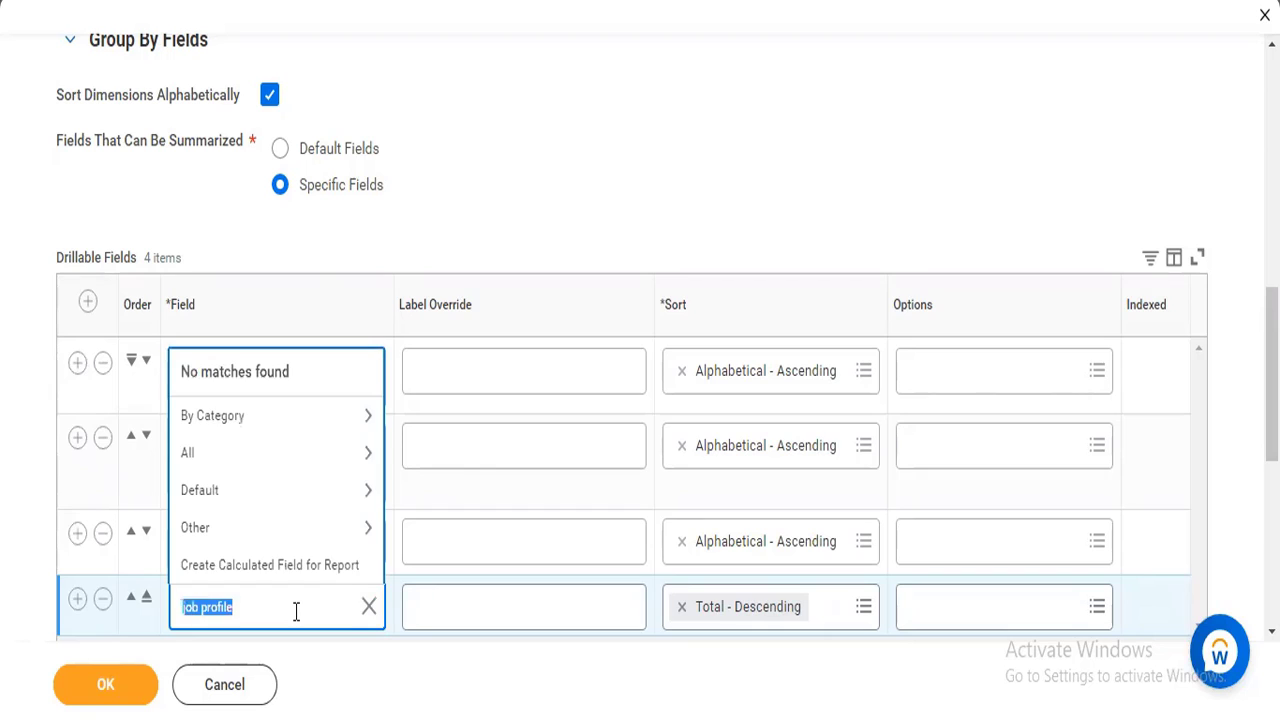
{"action": "left_click", "coordinate": [276, 466]}
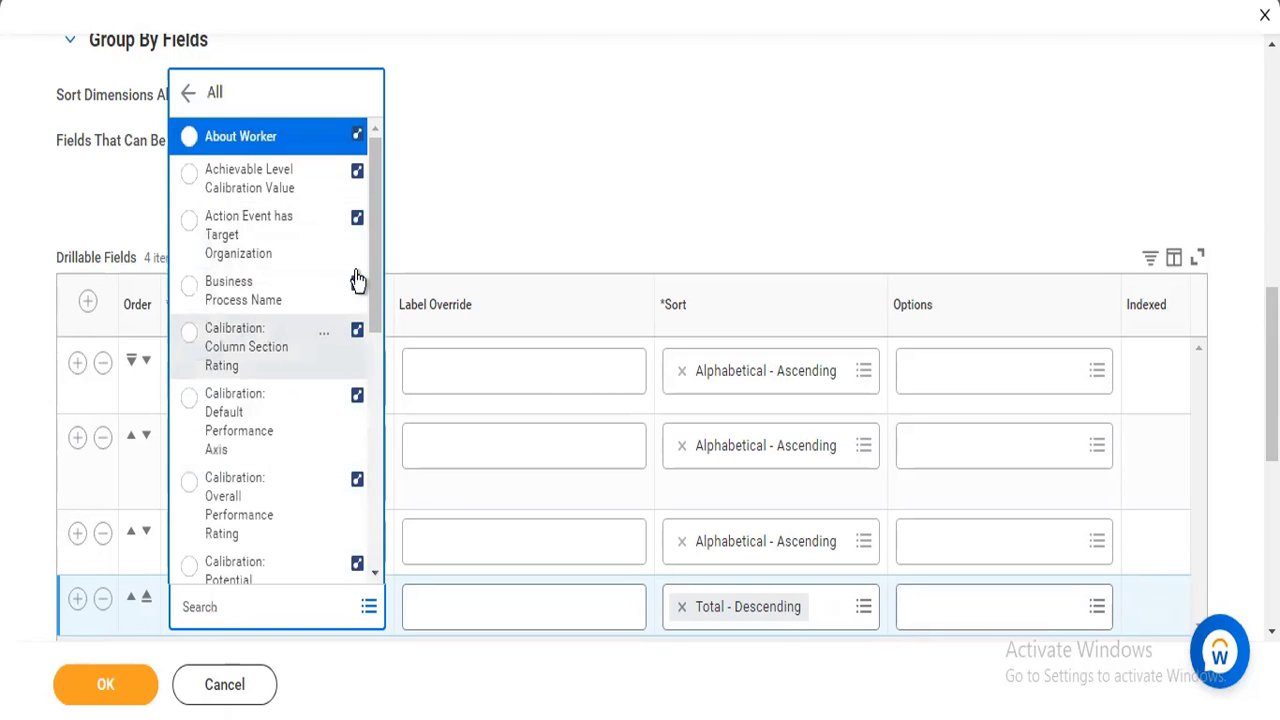
{"action": "left_click_drag", "start_coordinate": [374, 258], "coordinate": [370, 335]}
{"action": "scroll", "coordinate": [370, 345], "scroll_direction": "down", "scroll_amount": 2}
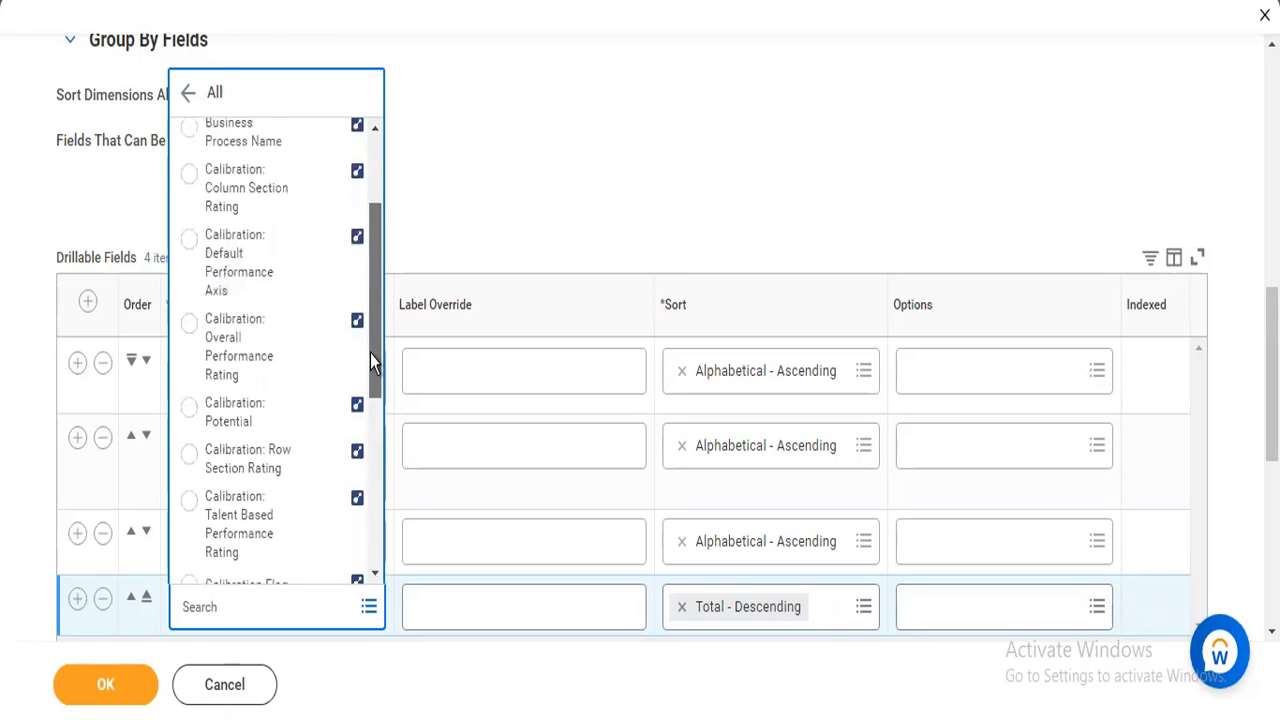
{"action": "scroll", "coordinate": [372, 339], "scroll_direction": "down", "scroll_amount": 1}
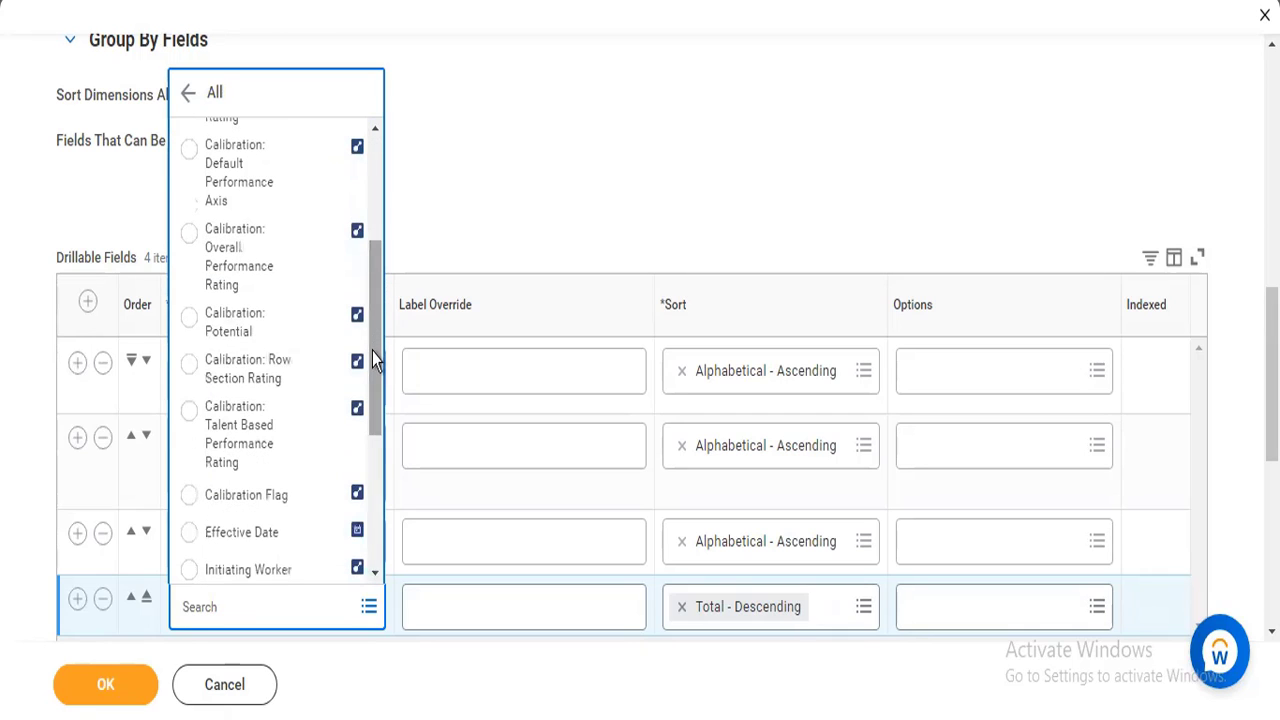
{"action": "left_click_drag", "start_coordinate": [372, 351], "coordinate": [372, 400]}
{"action": "scroll", "coordinate": [371, 412], "scroll_direction": "down", "scroll_amount": 2}
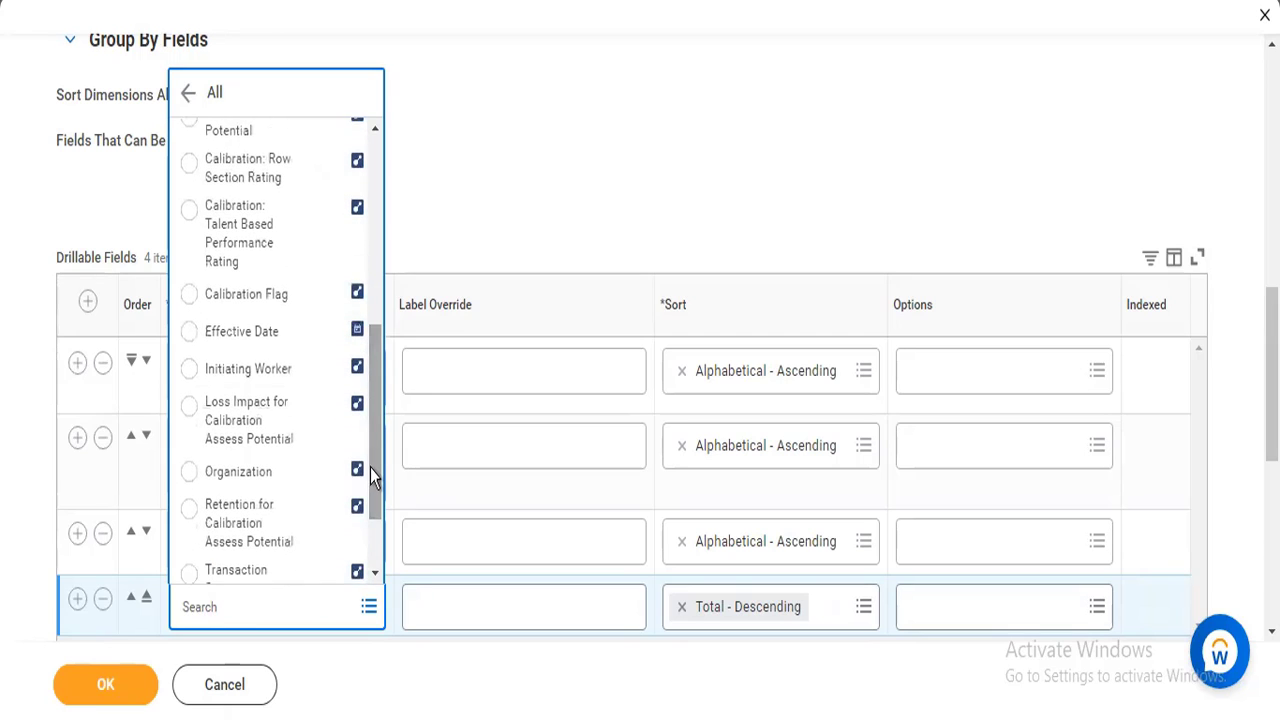
{"action": "scroll", "coordinate": [371, 470], "scroll_direction": "down", "scroll_amount": 3}
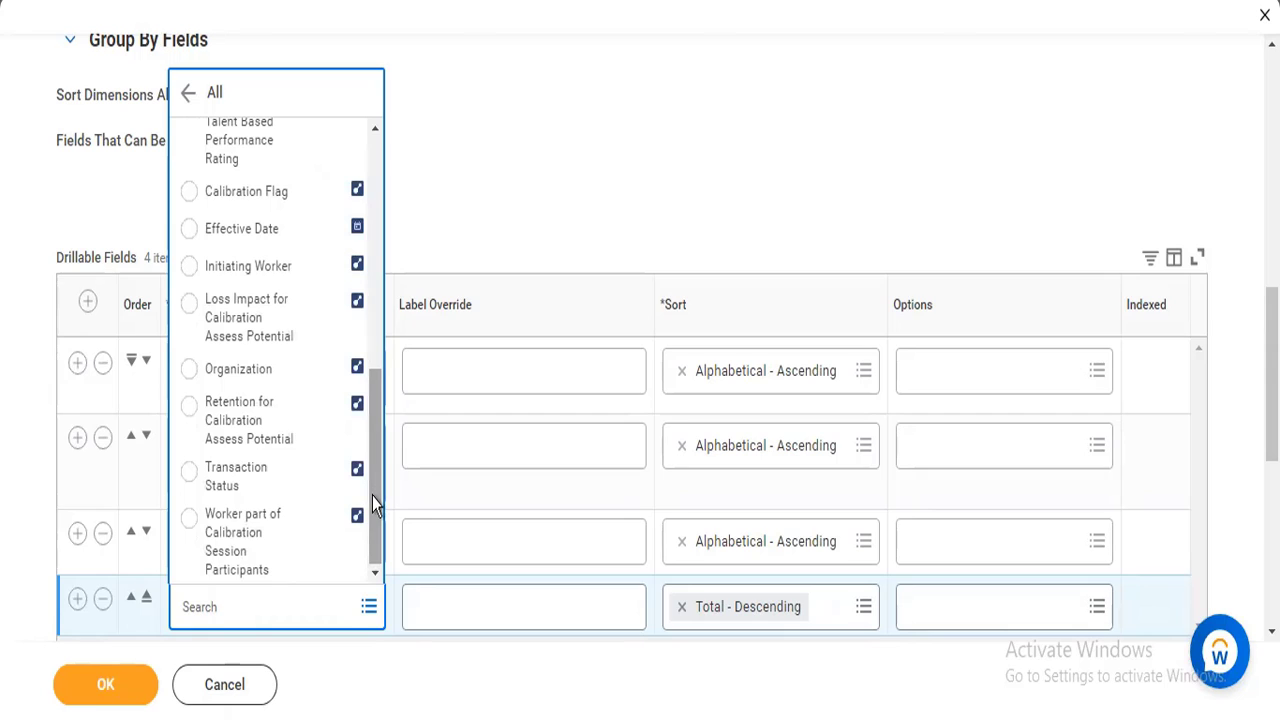
{"action": "left_click", "coordinate": [477, 160]}
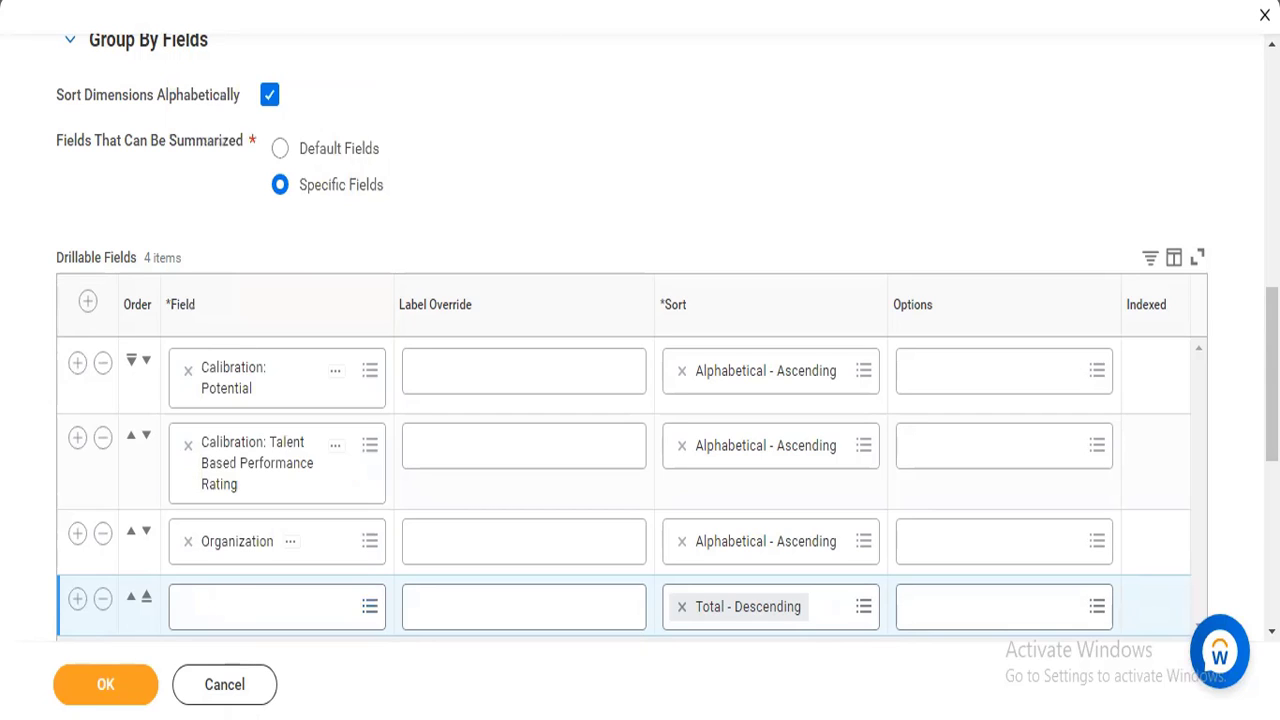
Search the fourth row's fields for worker and view the details of About Worker and Initiating Worker.
{"action": "left_click", "coordinate": [238, 600]}
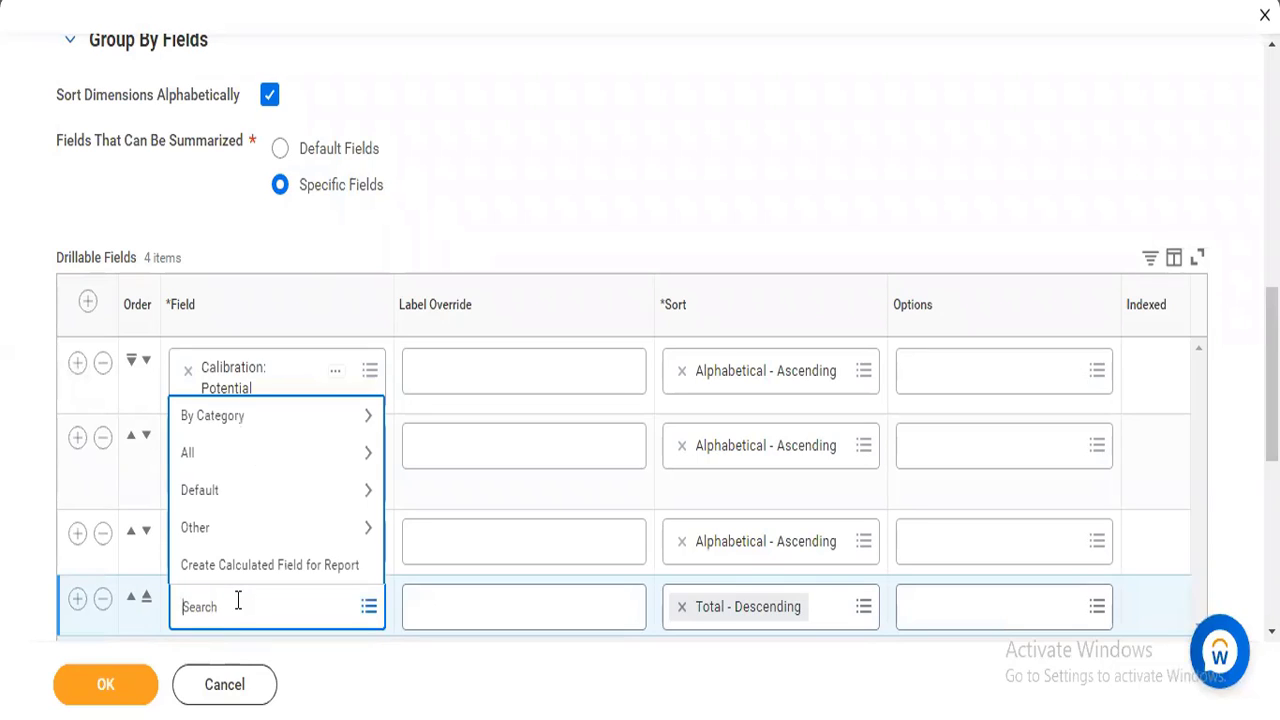
{"action": "type", "text": "worker"}
{"action": "key", "text": "Return"}
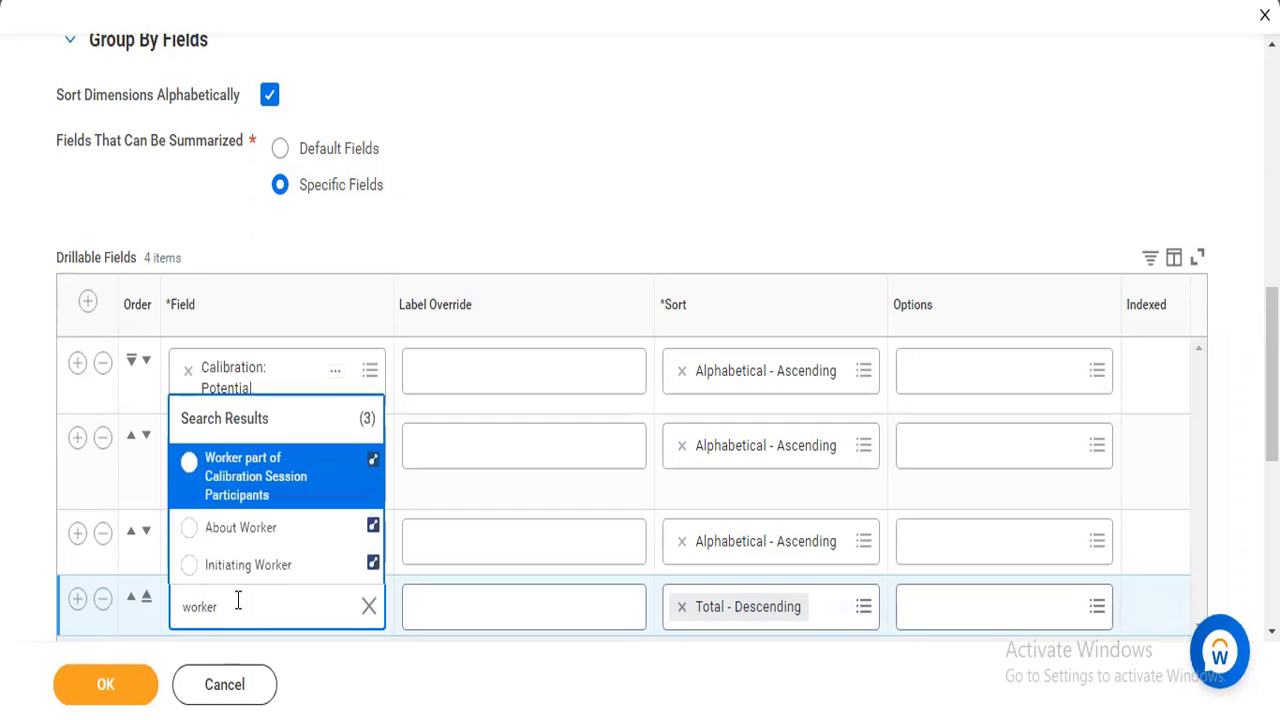
{"action": "left_click", "coordinate": [339, 530]}
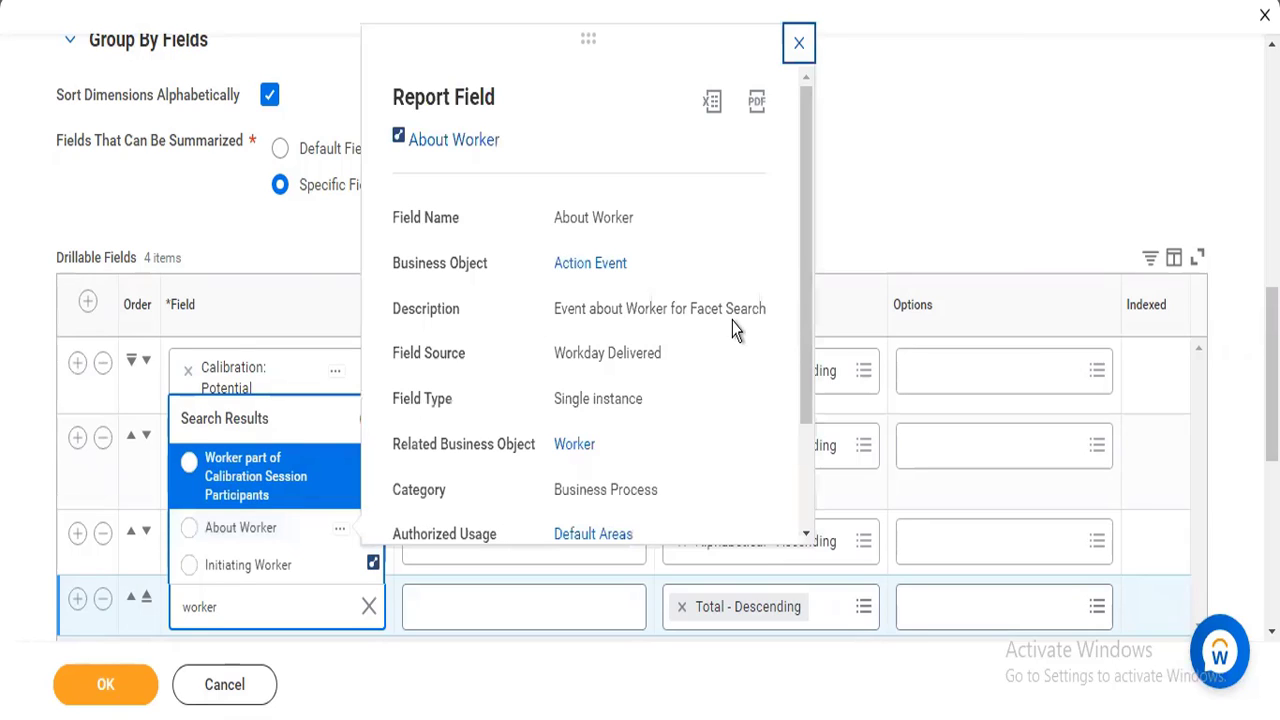
{"action": "mouse_move", "coordinate": [335, 578]}
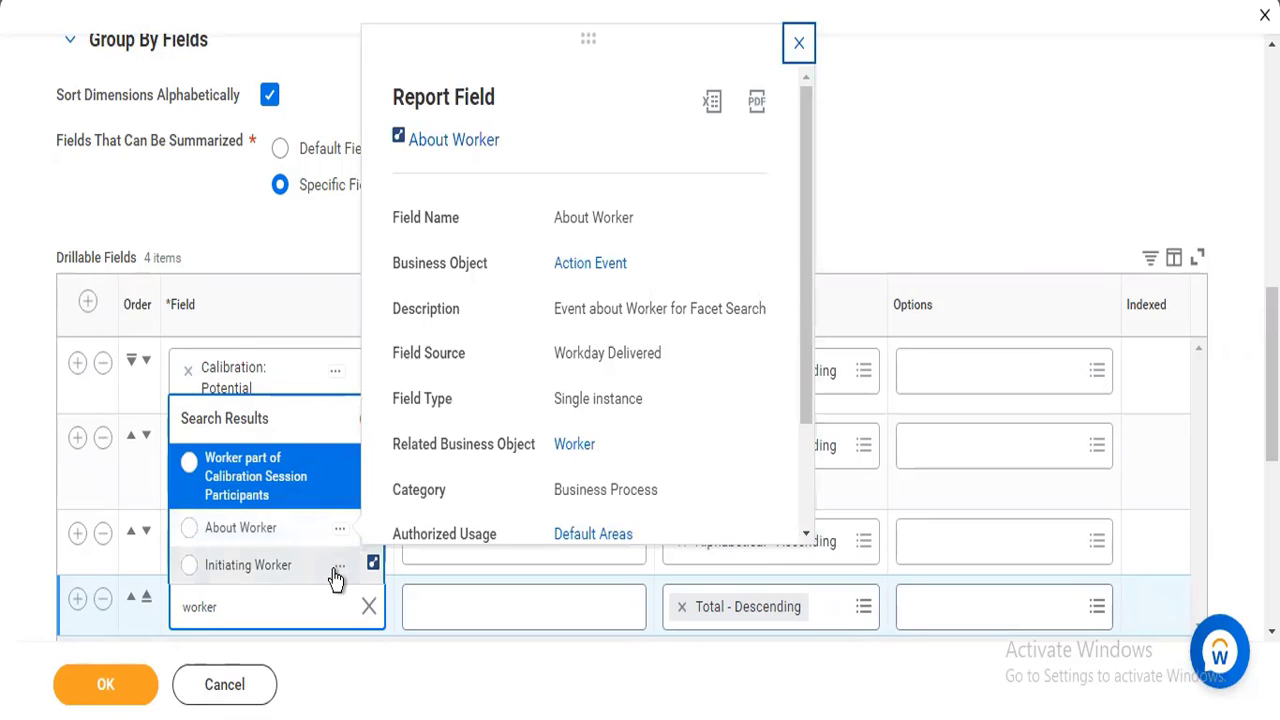
{"action": "left_click", "coordinate": [339, 568]}
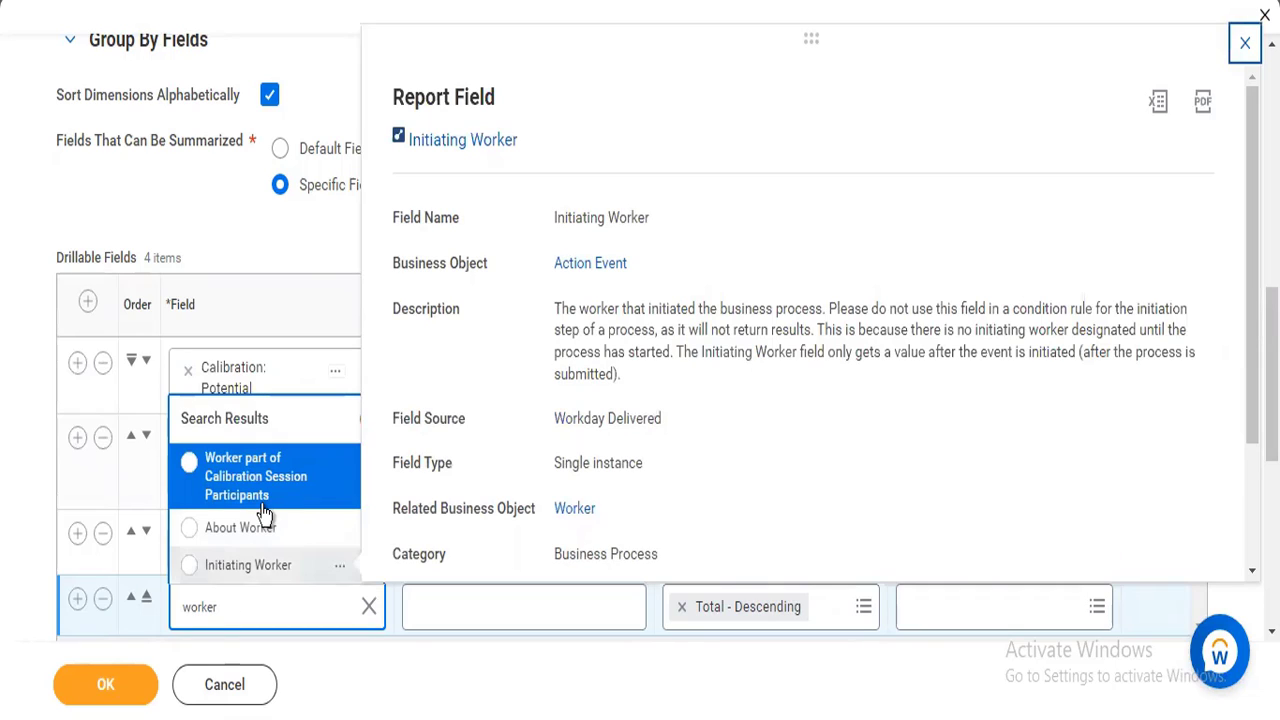
Try Initiating Worker as the fourth drillable field, and remove that row again.
{"action": "left_click", "coordinate": [265, 570]}
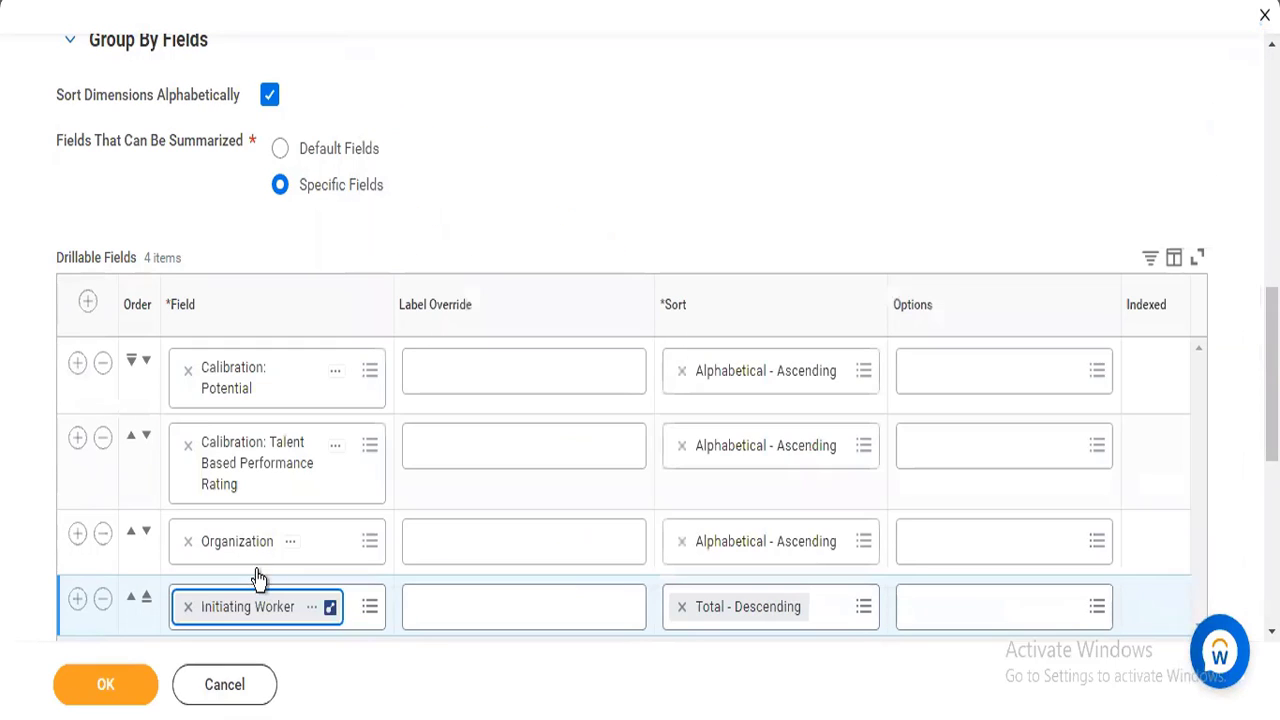
{"action": "left_click", "coordinate": [103, 600]}
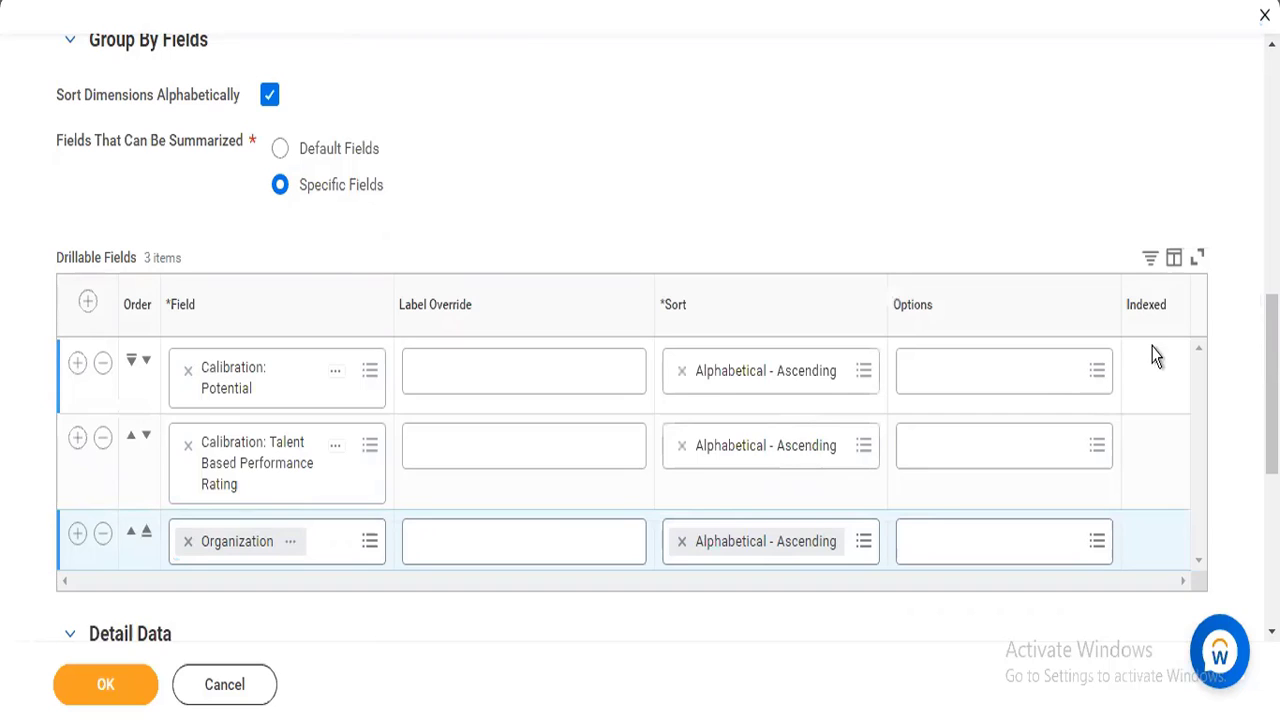
Set the label override of the Calibration: Potential drillable field to Potential.
{"action": "scroll", "coordinate": [667, 337], "scroll_direction": "down", "scroll_amount": 5}
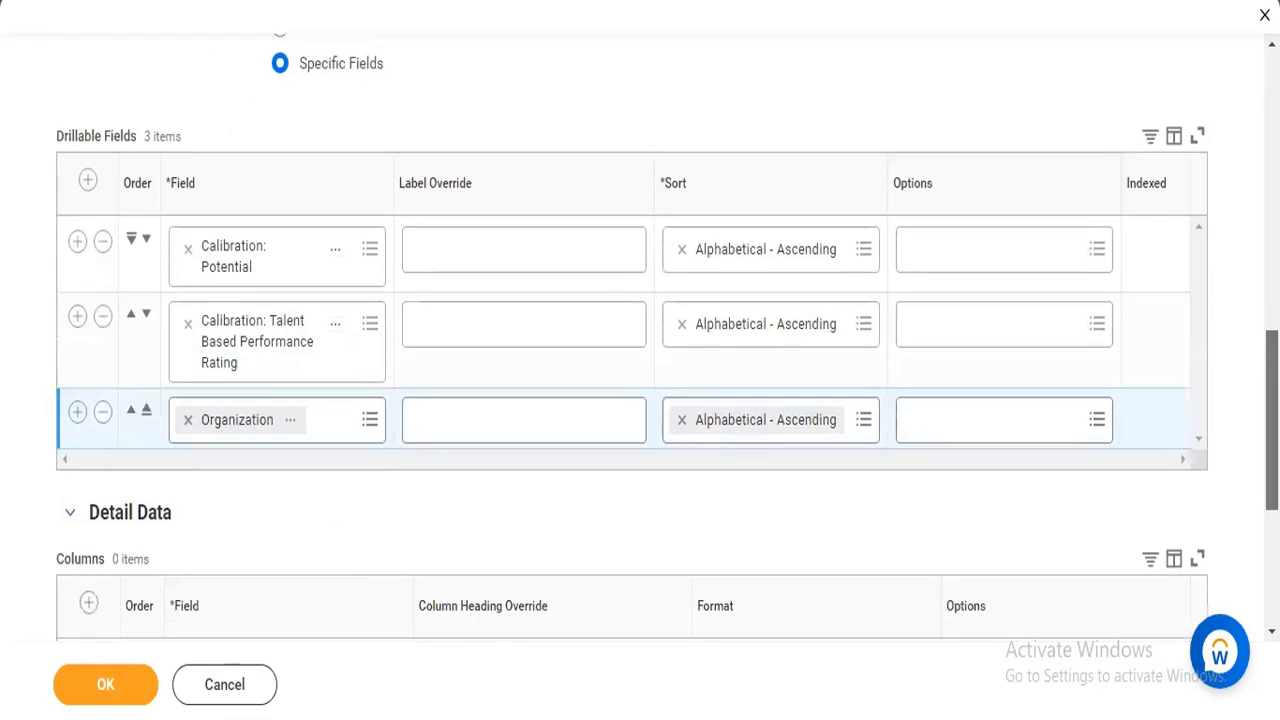
{"action": "left_click_drag", "start_coordinate": [1271, 514], "coordinate": [1271, 516]}
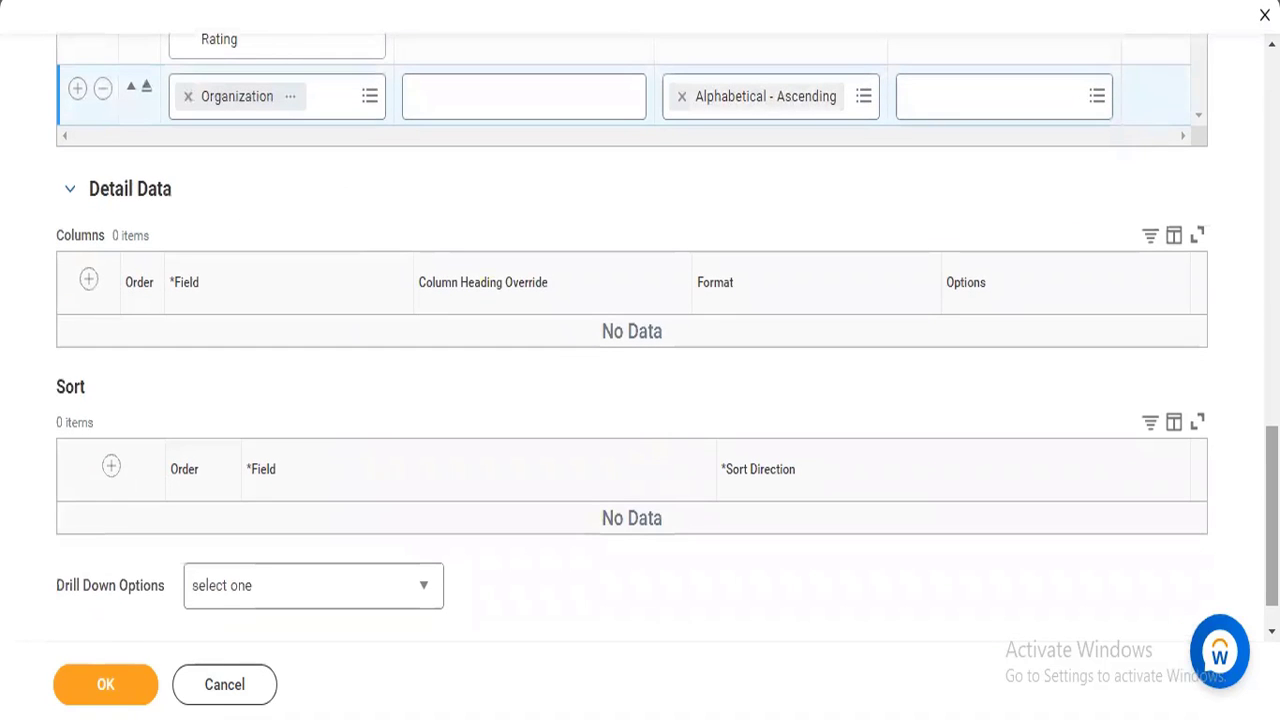
{"action": "scroll", "coordinate": [691, 420], "scroll_direction": "up", "scroll_amount": 5}
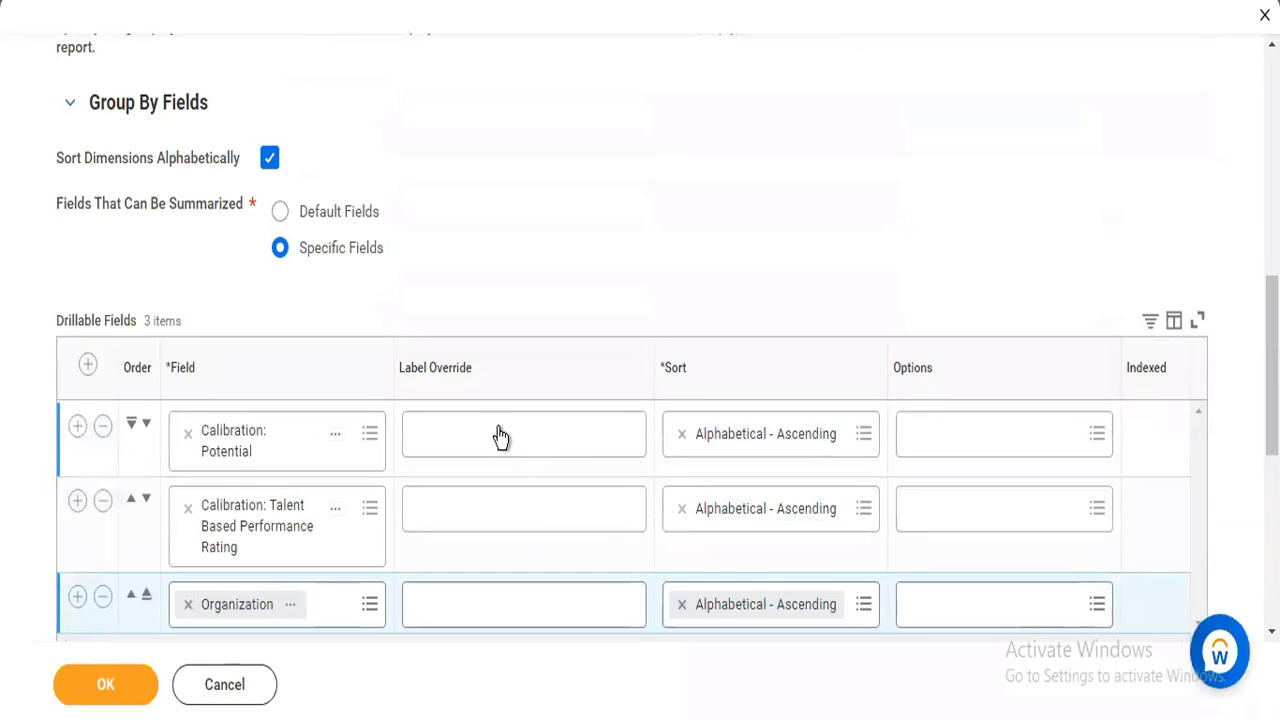
{"action": "left_click", "coordinate": [501, 433]}
{"action": "type", "text": "Potential"}
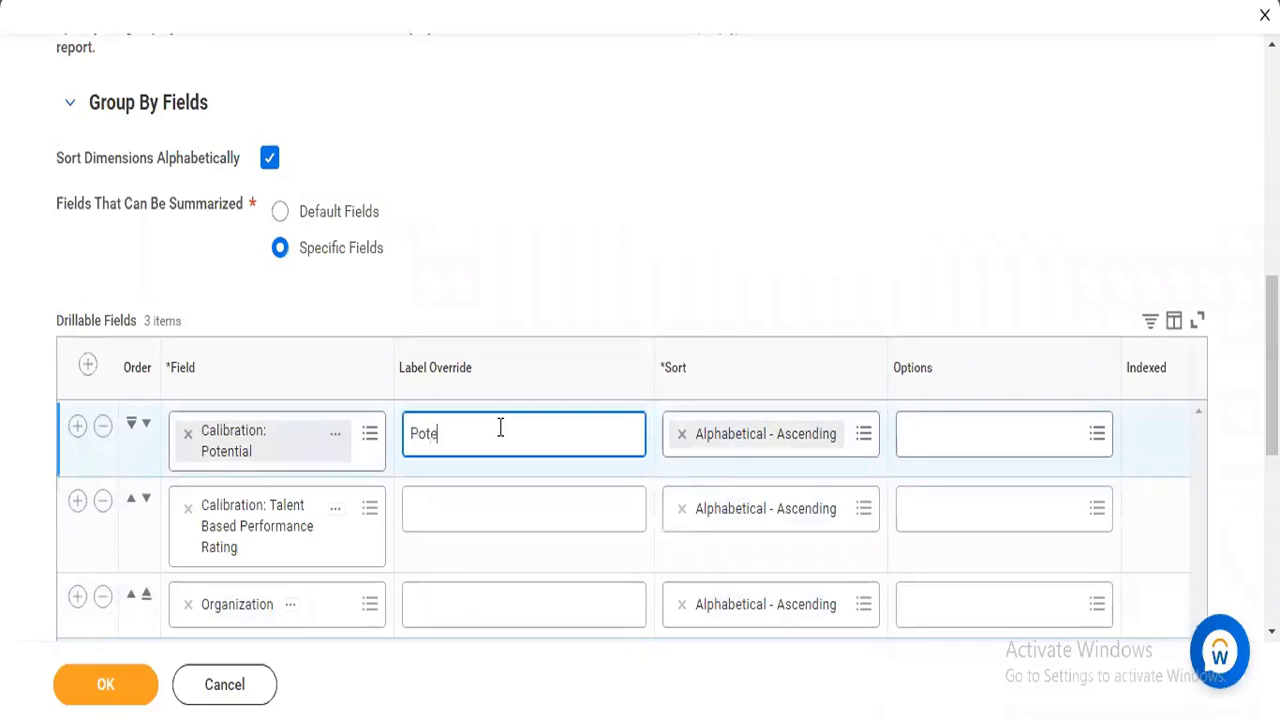
Set the label override of the Calibration: Talent Based Performance Rating drillable field to Performance.
{"action": "left_click", "coordinate": [470, 505]}
{"action": "type", "text": "P"}
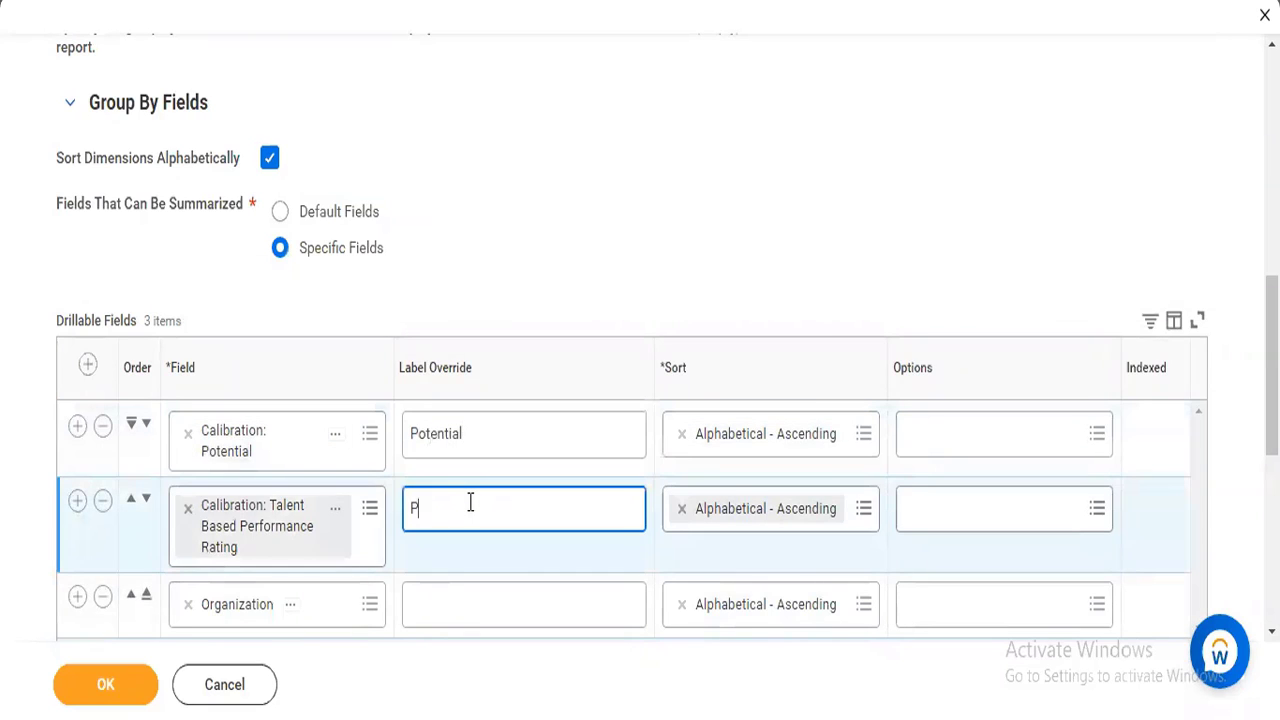
{"action": "type", "text": "erformance"}
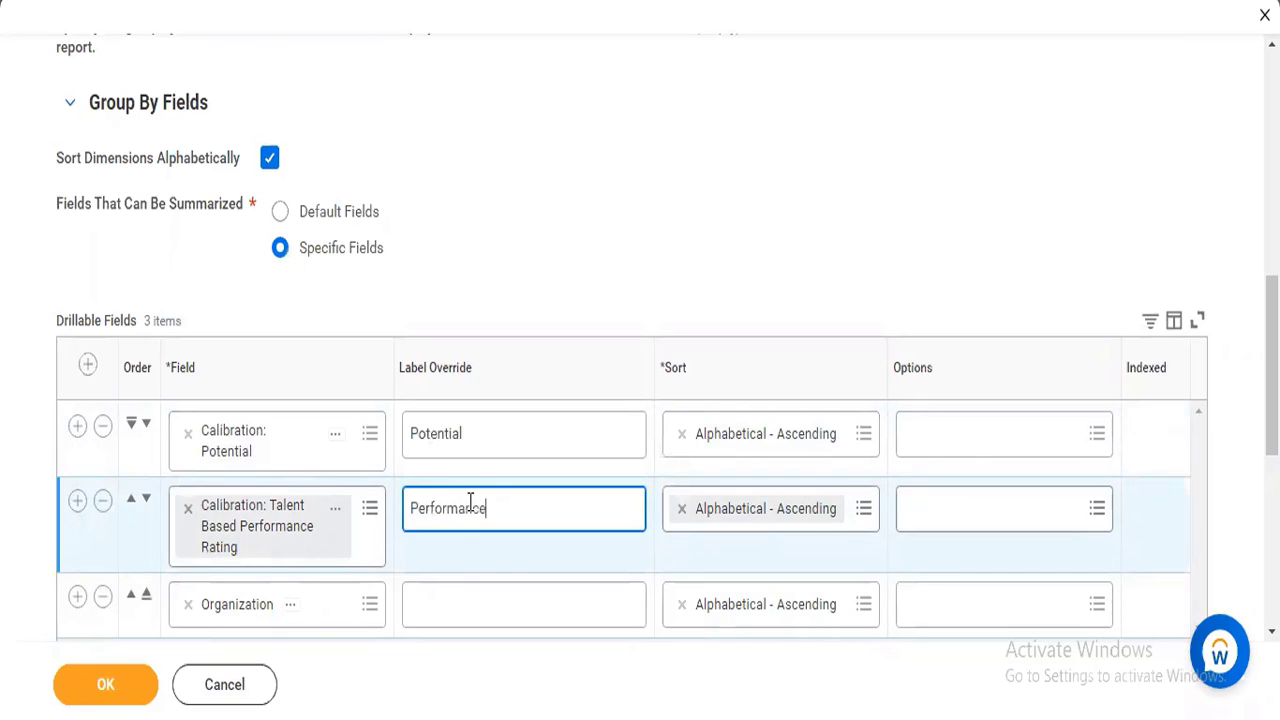
{"action": "left_click", "coordinate": [461, 609]}
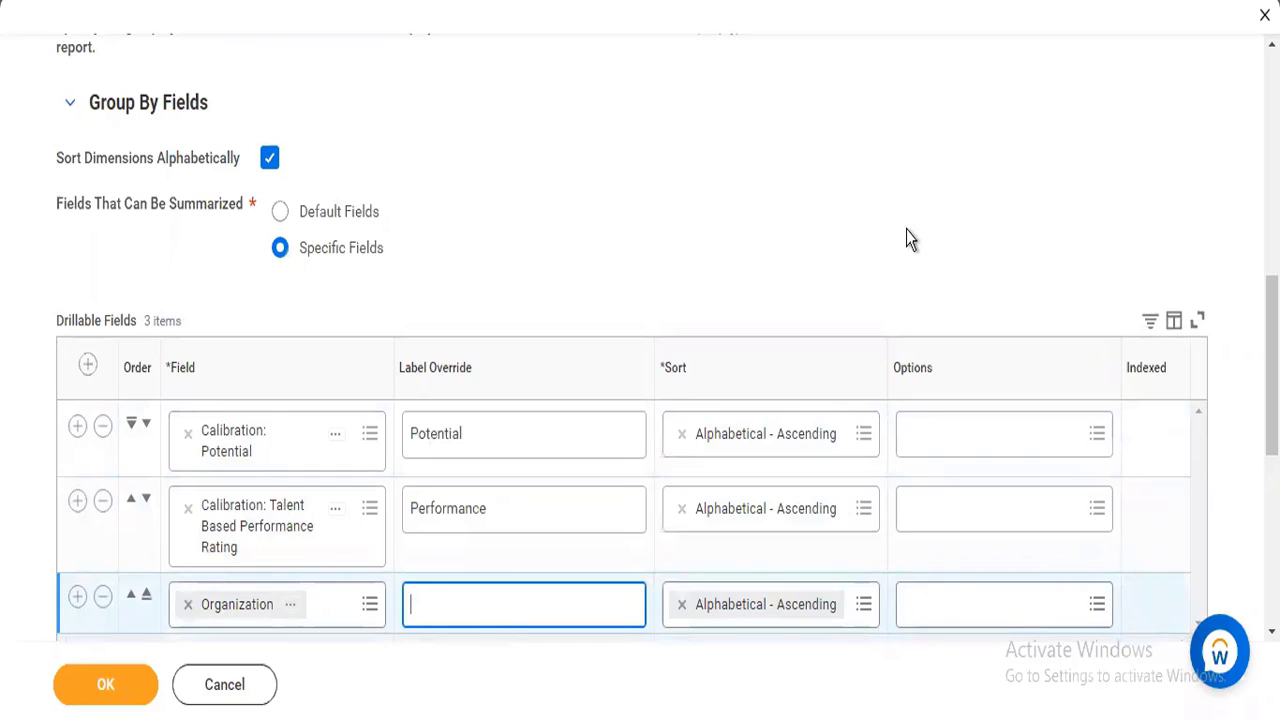
Add a first column row under Detail Data and choose Photo as its field.
{"action": "scroll", "coordinate": [640, 340], "scroll_direction": "down", "scroll_amount": 1}
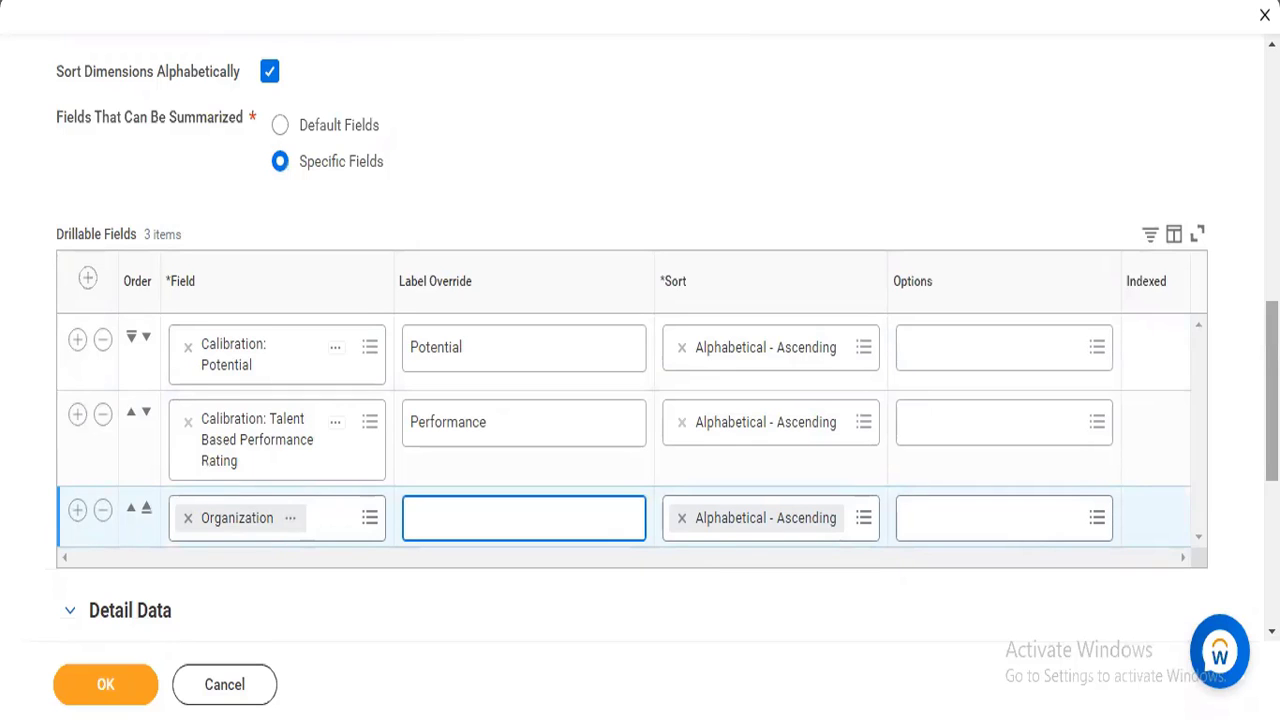
{"action": "scroll", "coordinate": [640, 340], "scroll_direction": "down", "scroll_amount": 1}
{"action": "scroll", "coordinate": [632, 355], "scroll_direction": "down", "scroll_amount": 1}
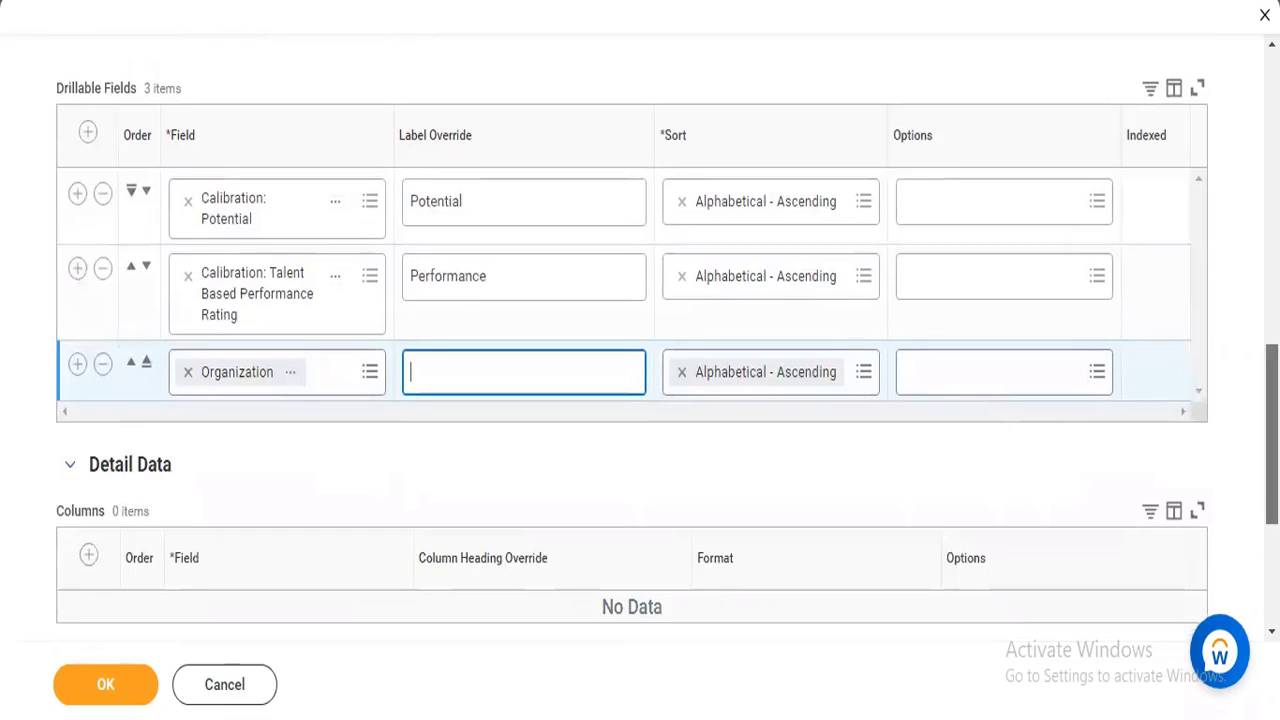
{"action": "scroll", "coordinate": [632, 355], "scroll_direction": "down", "scroll_amount": 2}
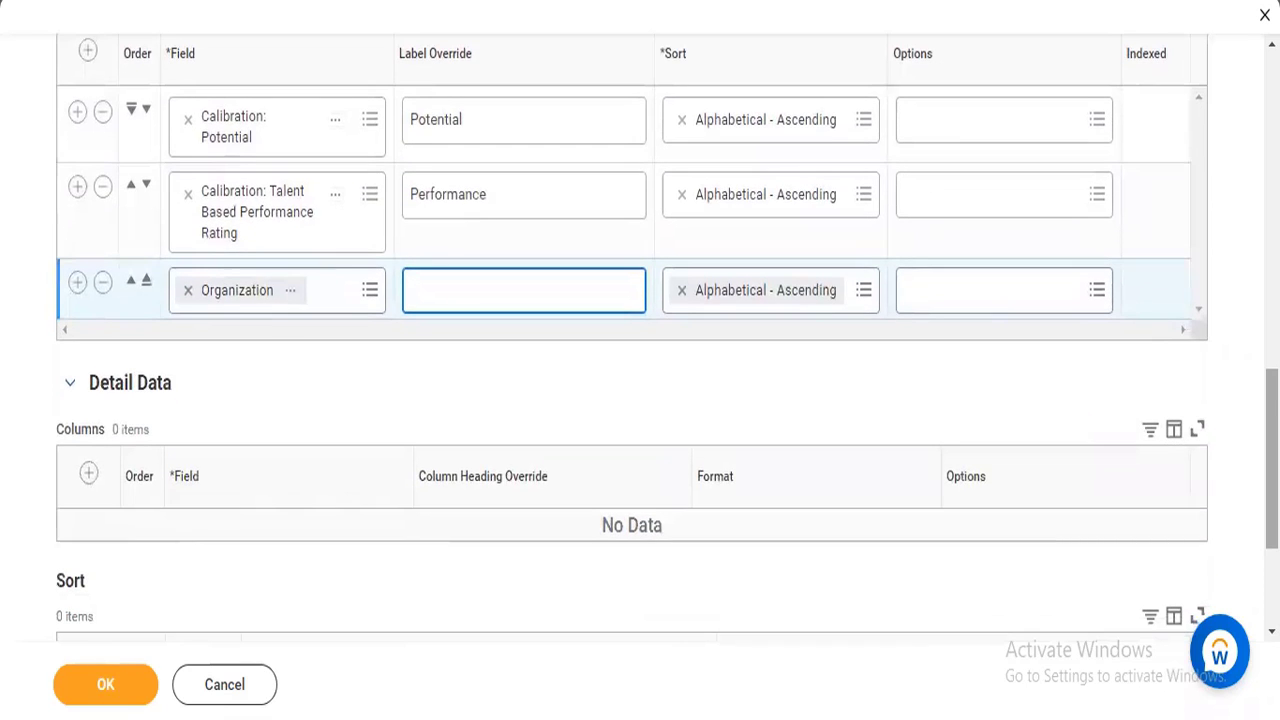
{"action": "left_click", "coordinate": [90, 476]}
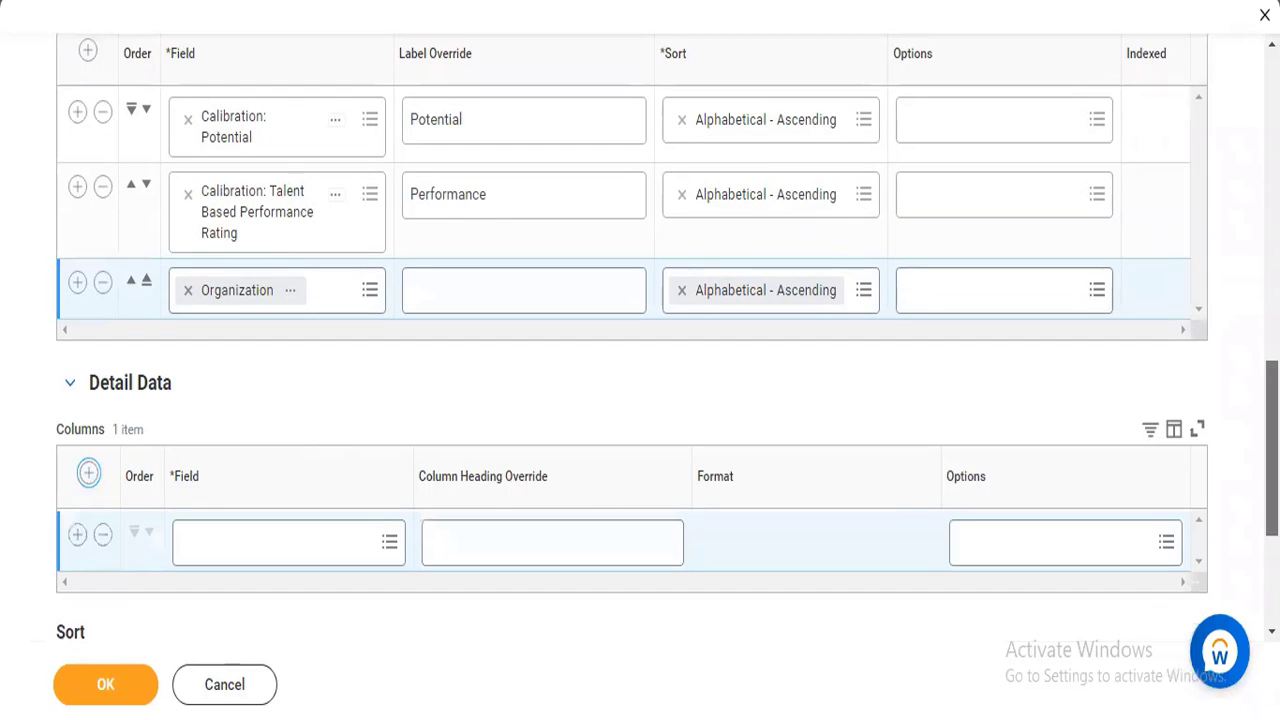
{"action": "scroll", "coordinate": [723, 591], "scroll_direction": "down", "scroll_amount": 1}
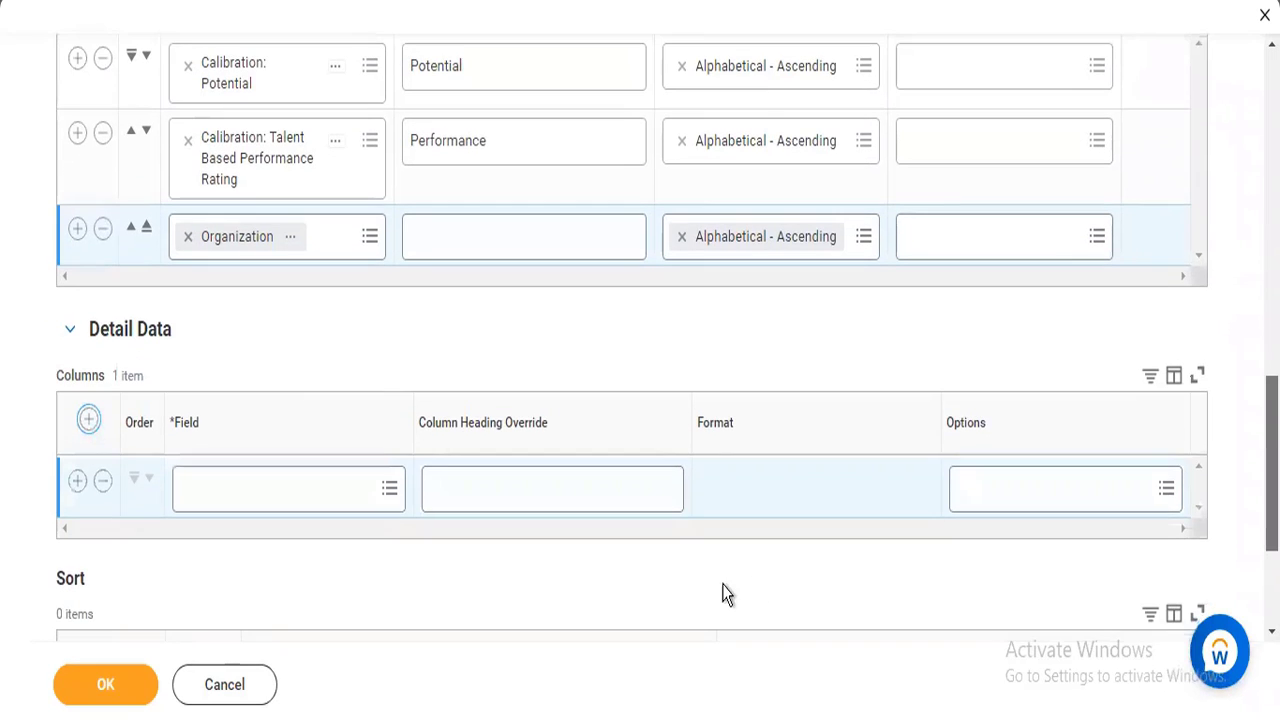
{"action": "left_click", "coordinate": [276, 488]}
{"action": "type", "text": "phot"}
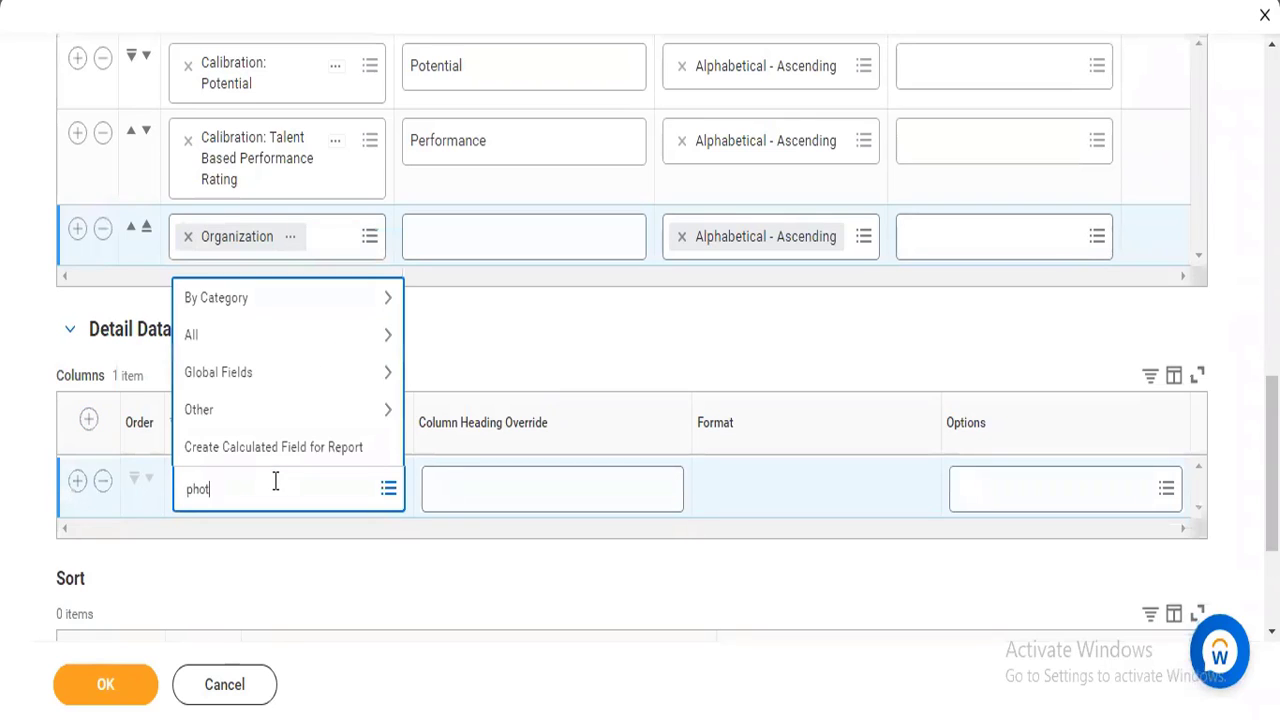
{"action": "type", "text": "o"}
{"action": "key", "text": "Return"}
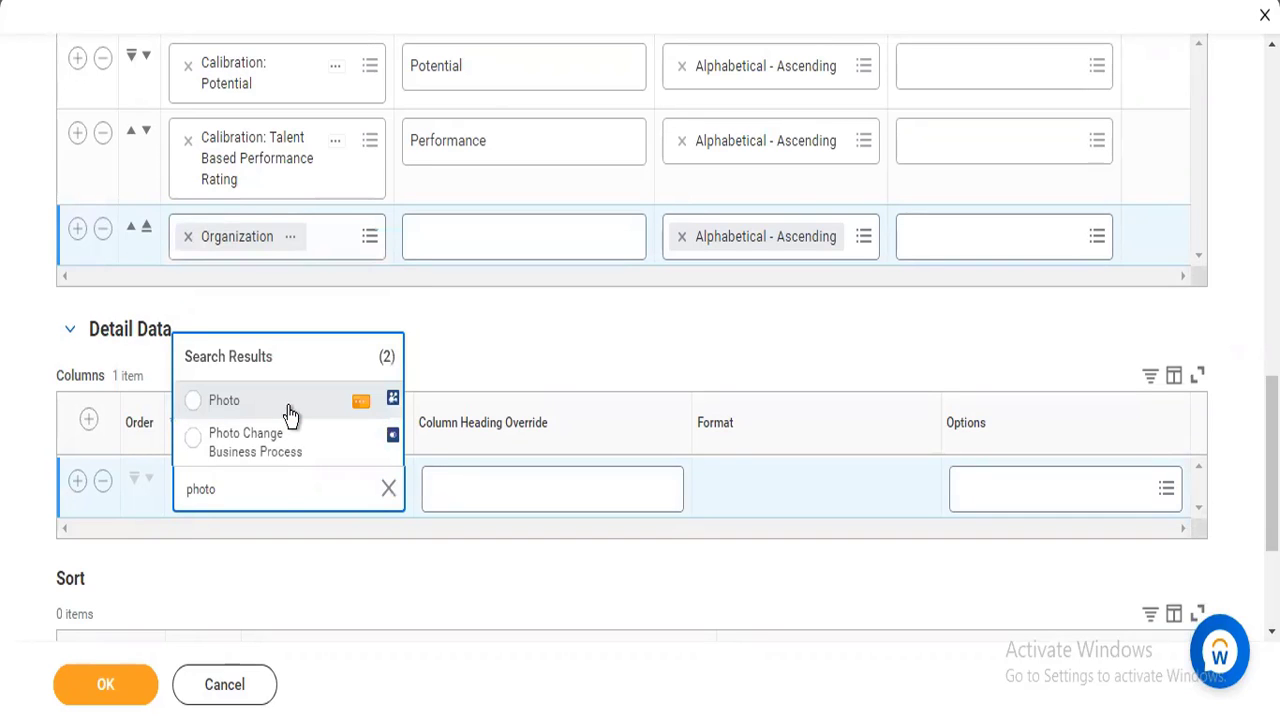
{"action": "left_click", "coordinate": [289, 414]}
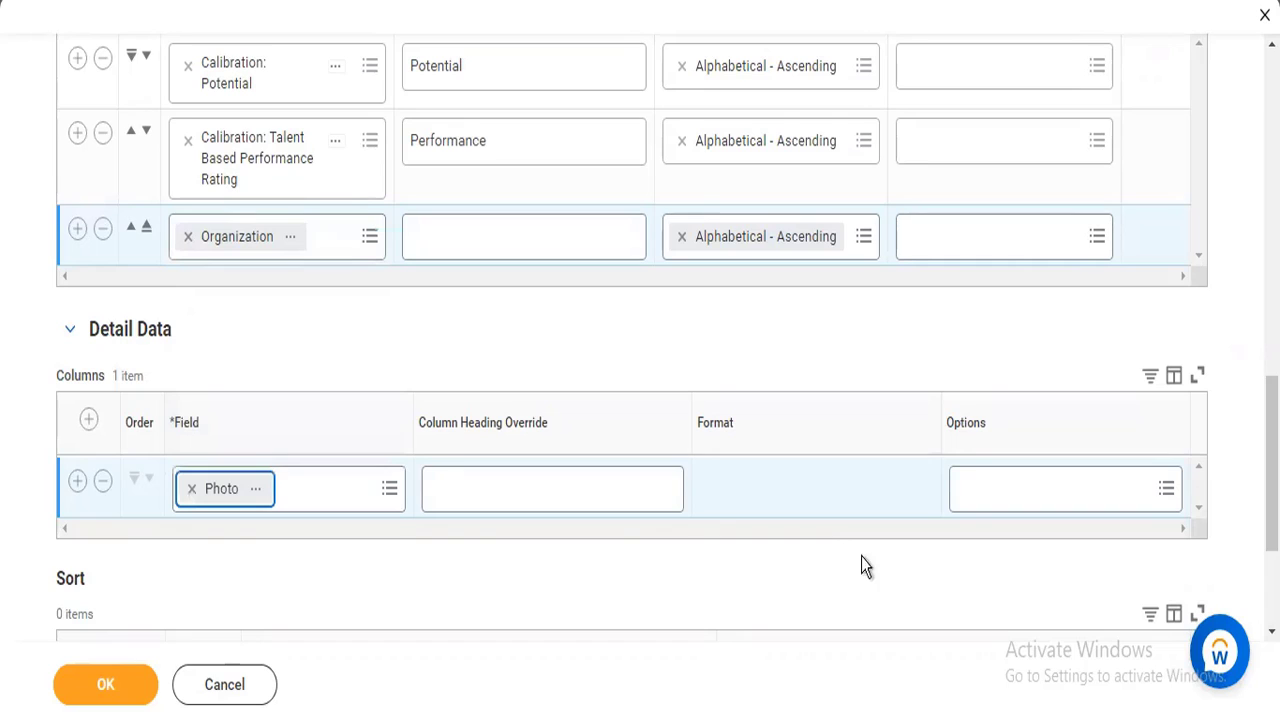
Enable the Display As Thumbnail and Do Not Show if Empty options for the Photo column.
{"action": "left_click", "coordinate": [973, 500]}
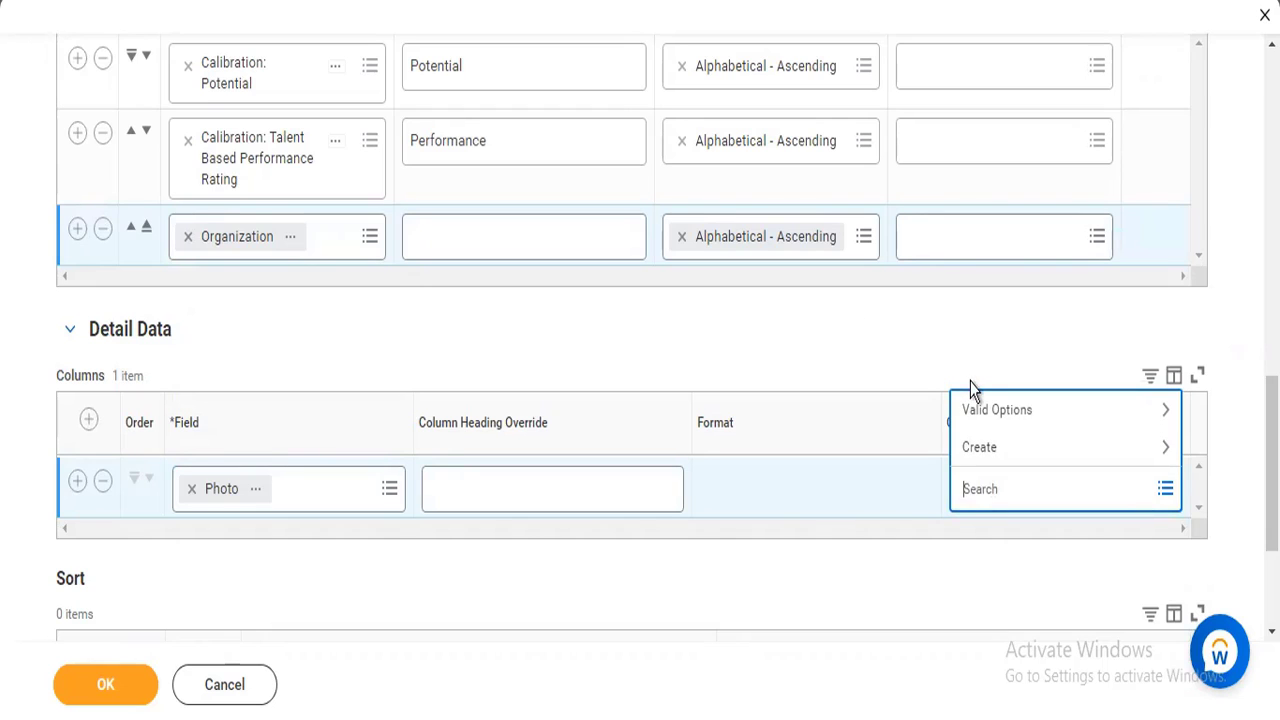
{"action": "left_click", "coordinate": [985, 412]}
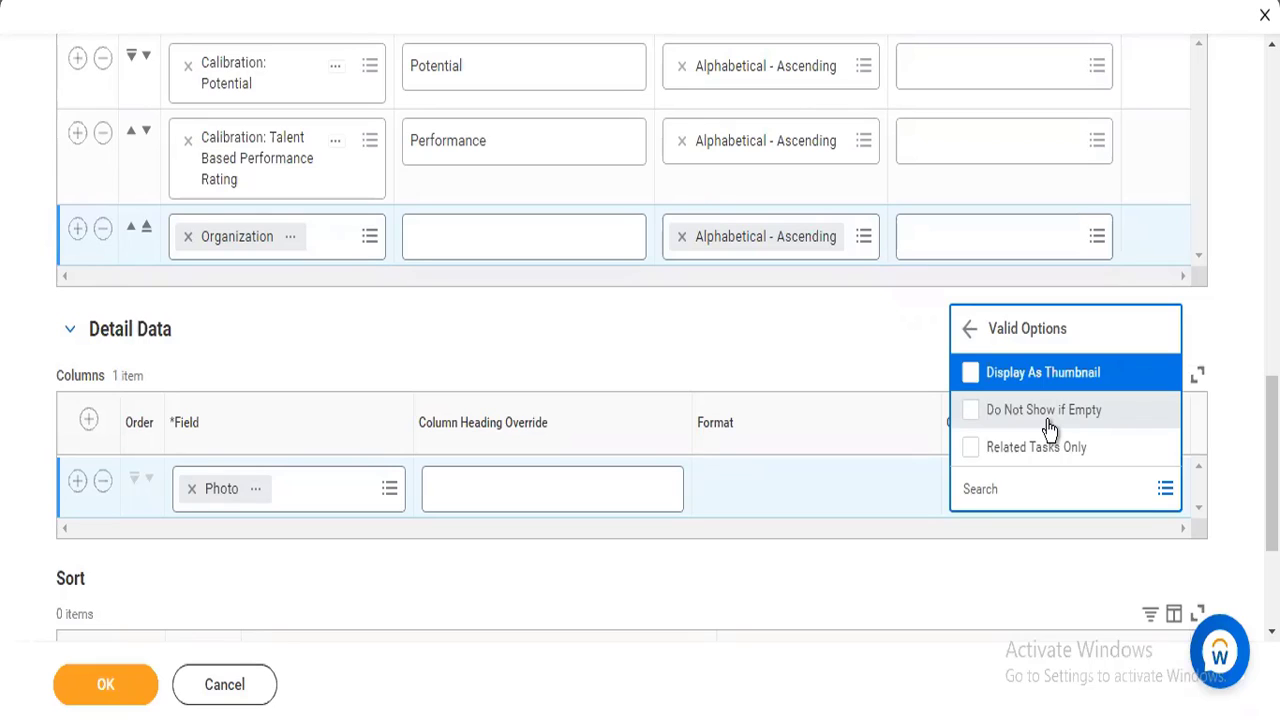
{"action": "left_click", "coordinate": [1033, 374]}
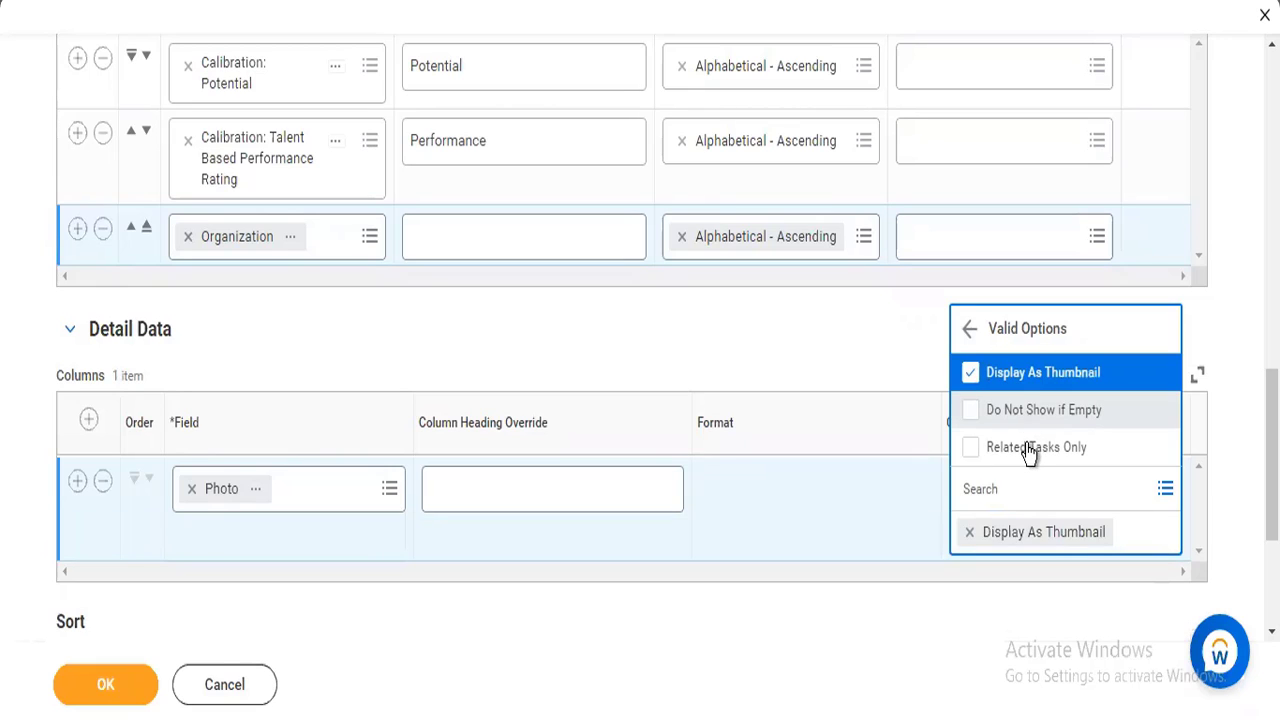
{"action": "left_click", "coordinate": [1027, 411]}
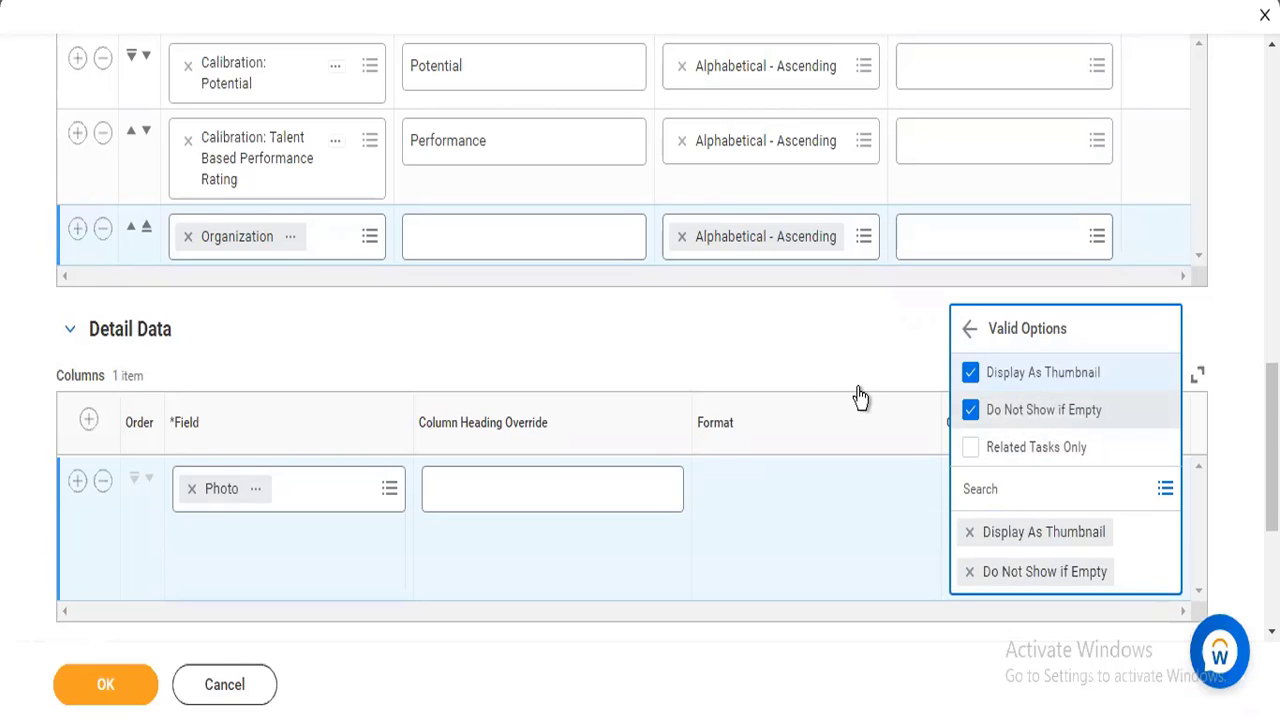
{"action": "left_click", "coordinate": [312, 405]}
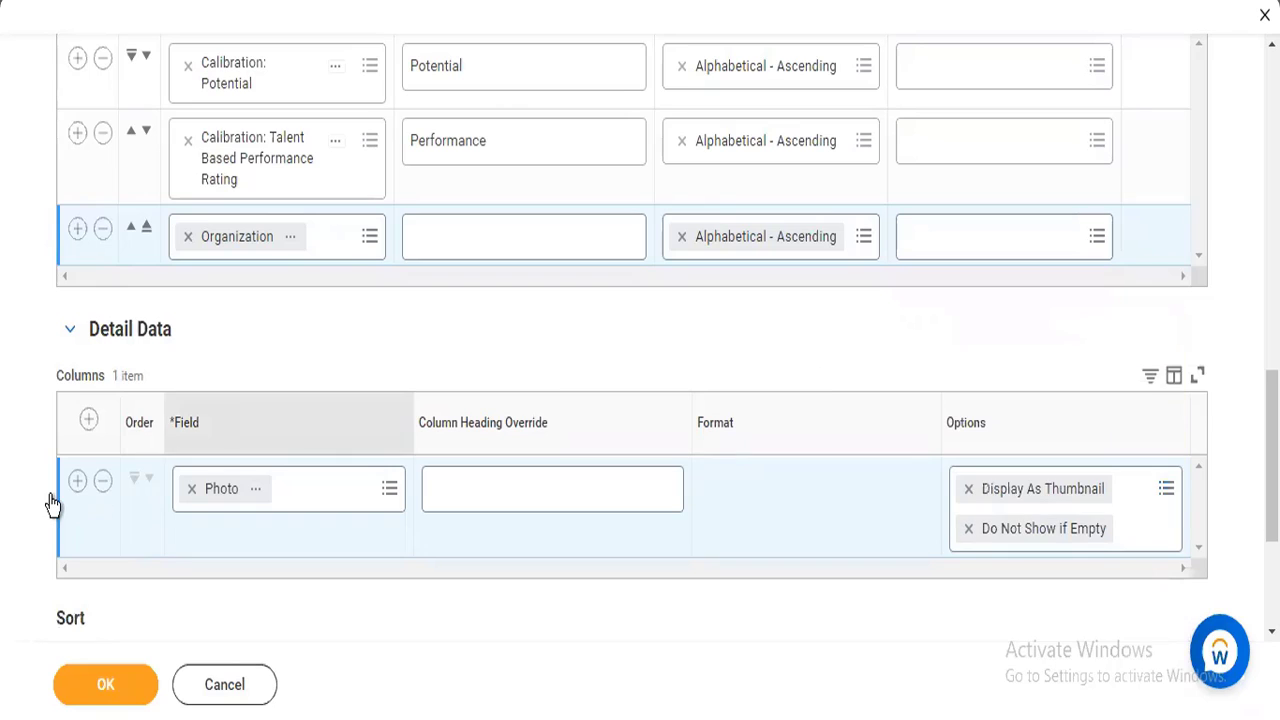
Add a column row above Photo in Detail Data and choose Worker as its field.
{"action": "left_click", "coordinate": [88, 421]}
{"action": "left_click", "coordinate": [207, 503]}
{"action": "type", "text": "worke"}
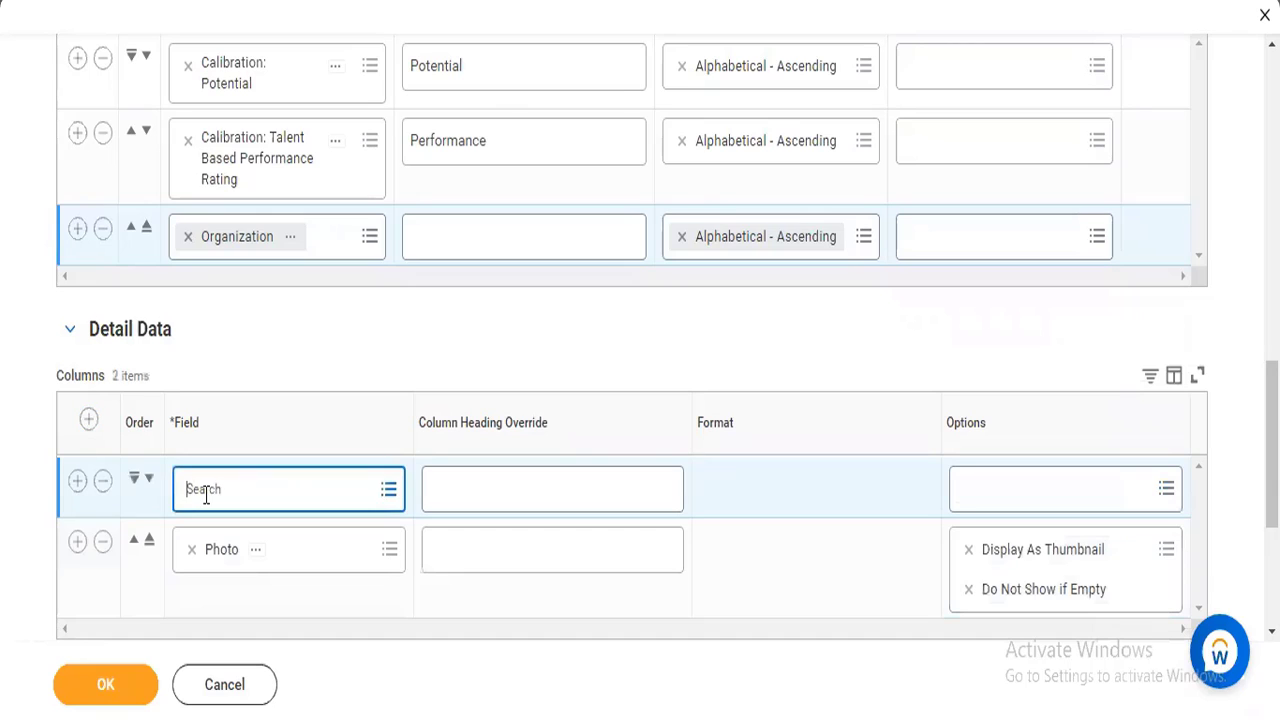
{"action": "type", "text": "r"}
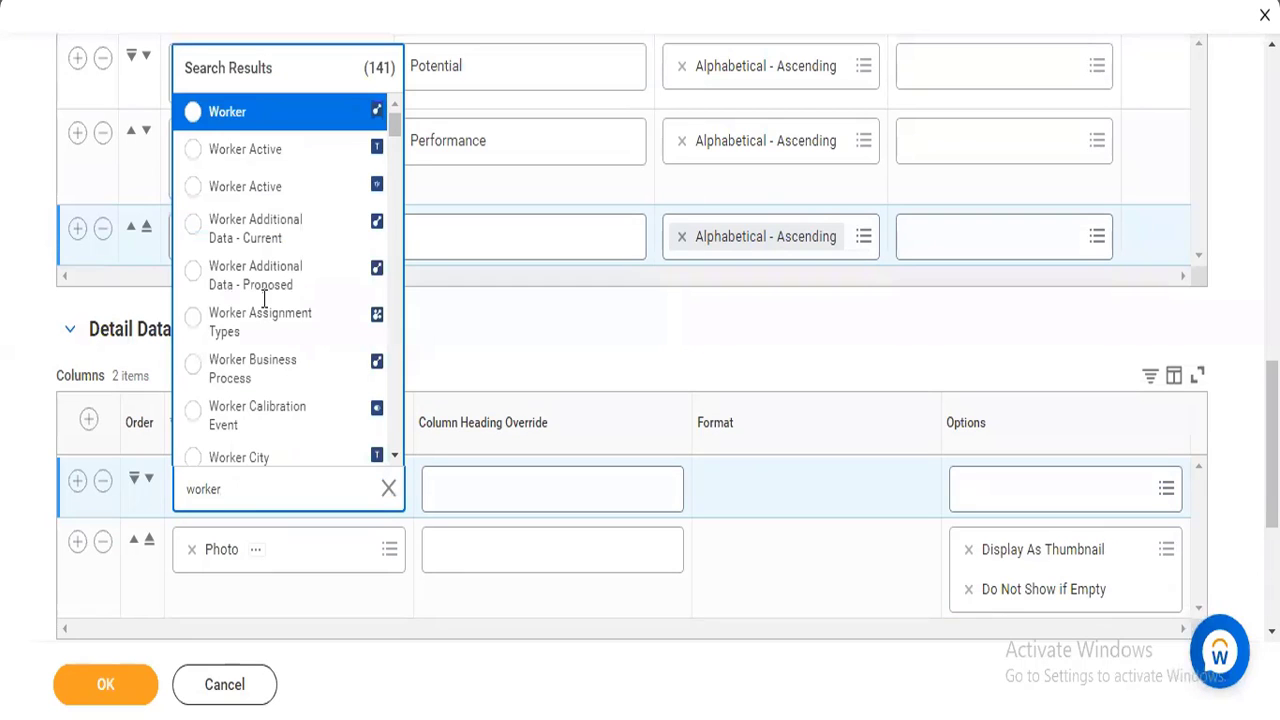
{"action": "left_click", "coordinate": [265, 124]}
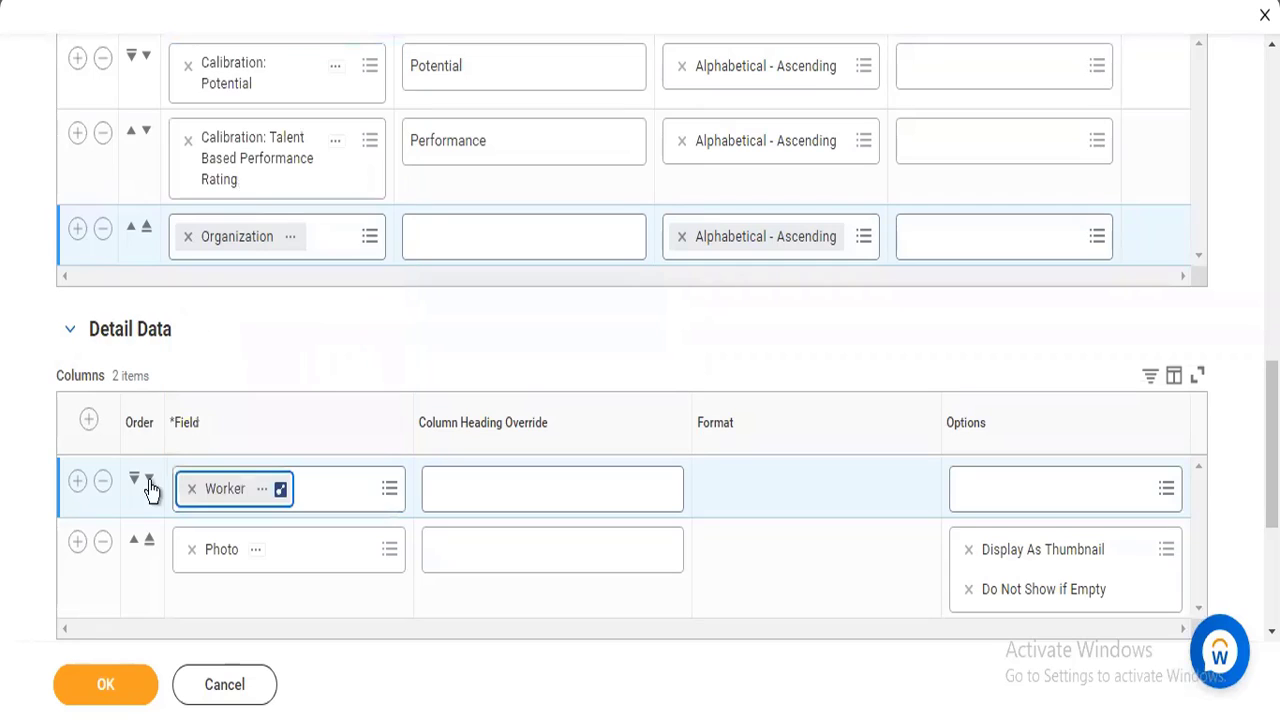
Add a column row below Photo, search for job profile, check the Job Profile field's details and select it.
{"action": "left_click", "coordinate": [1170, 558]}
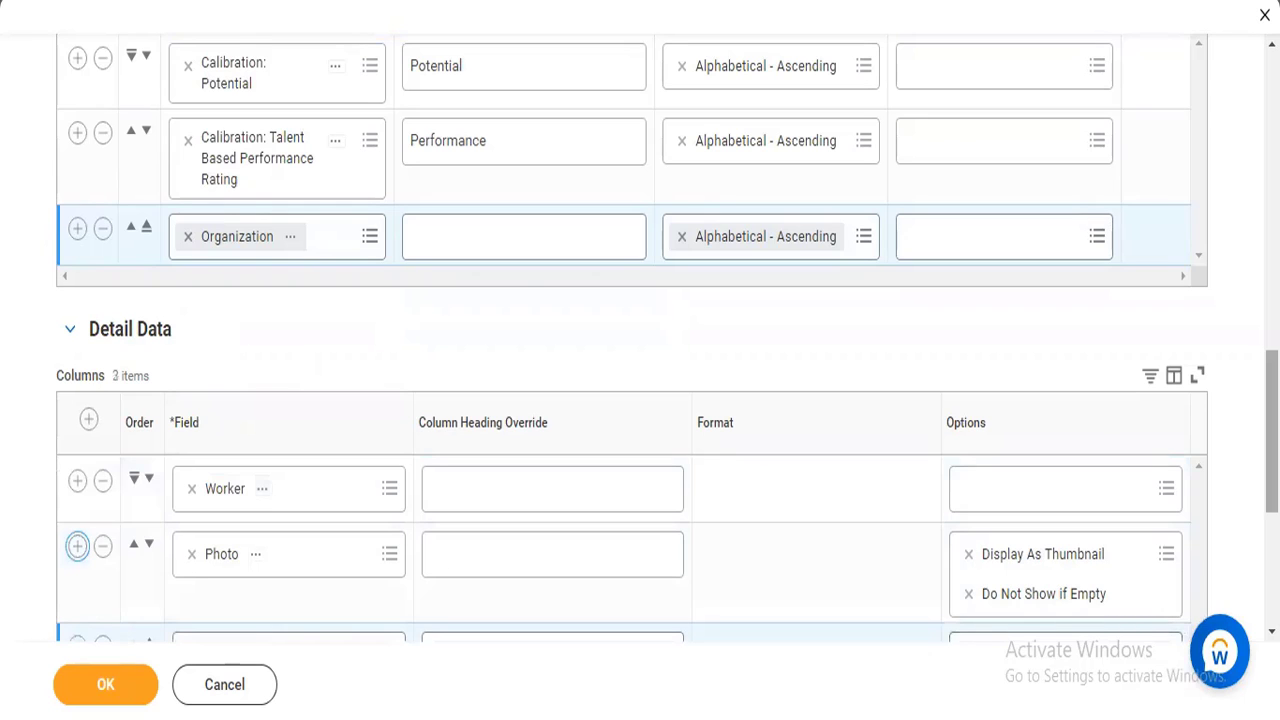
{"action": "scroll", "coordinate": [614, 634], "scroll_direction": "down", "scroll_amount": 3}
{"action": "left_click", "coordinate": [215, 476]}
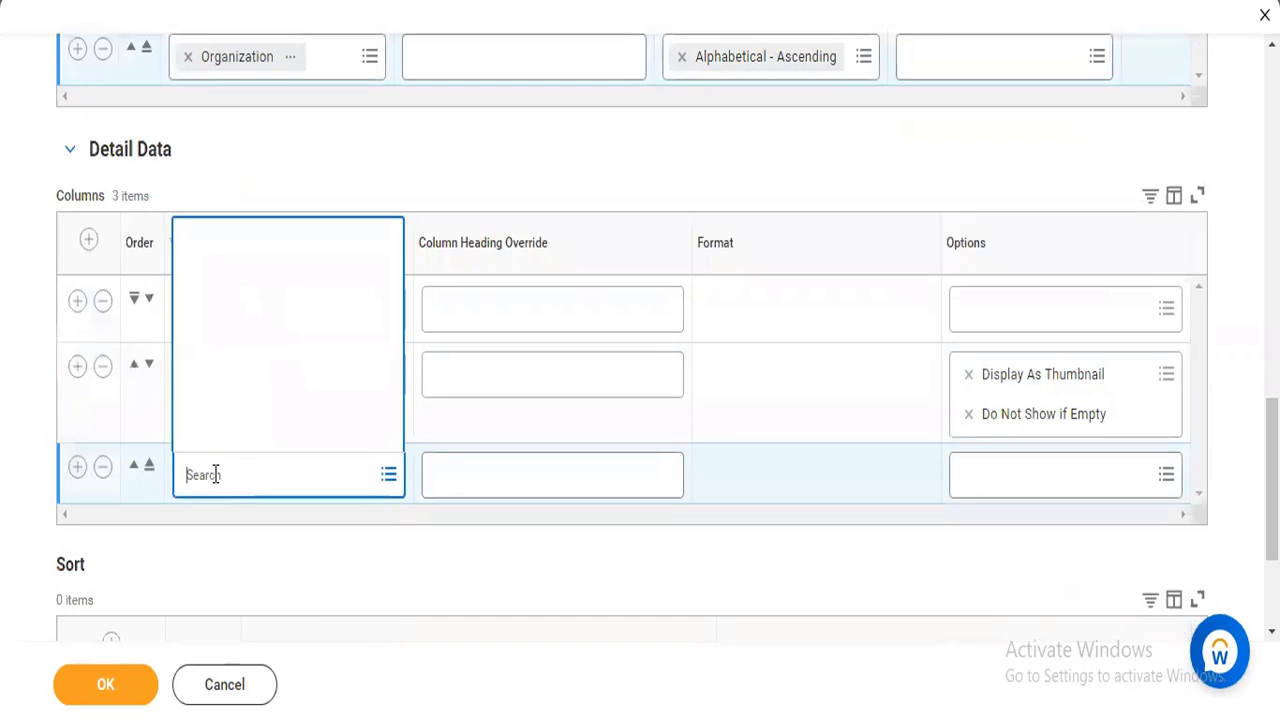
{"action": "type", "text": "job prof"}
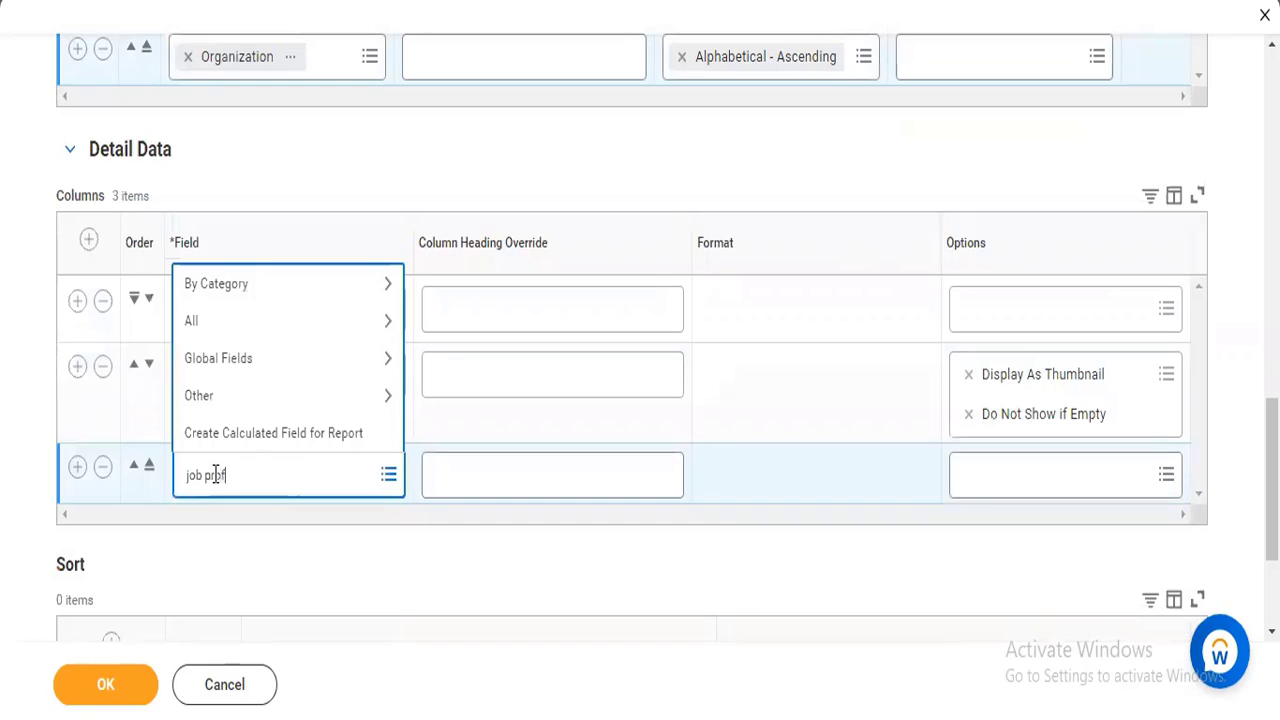
{"action": "type", "text": "ile"}
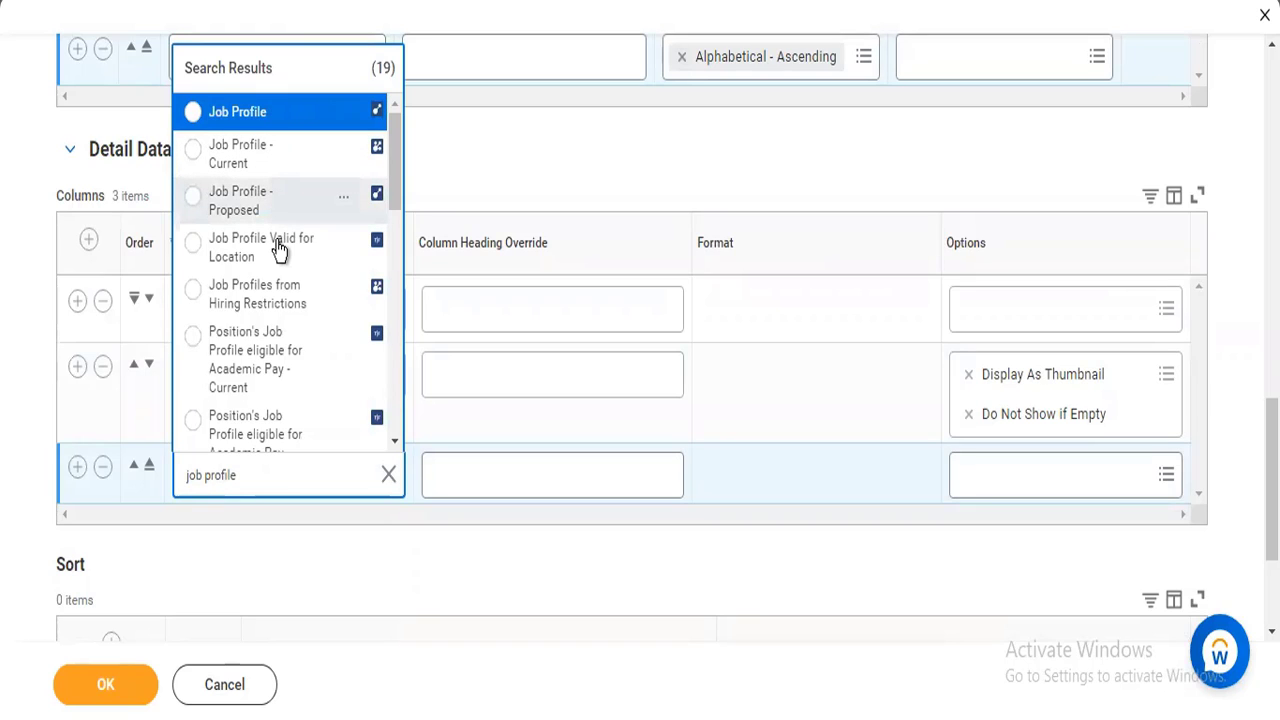
{"action": "left_click_drag", "start_coordinate": [394, 164], "coordinate": [394, 190]}
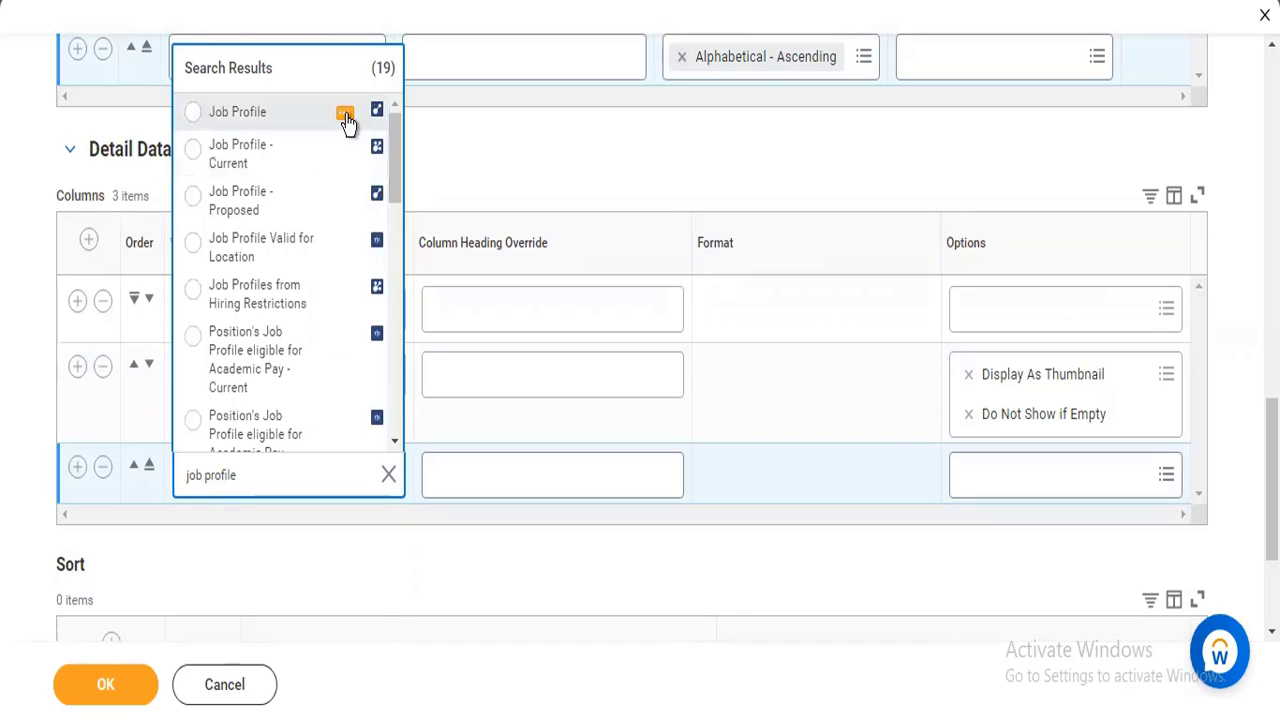
{"action": "left_click", "coordinate": [345, 117]}
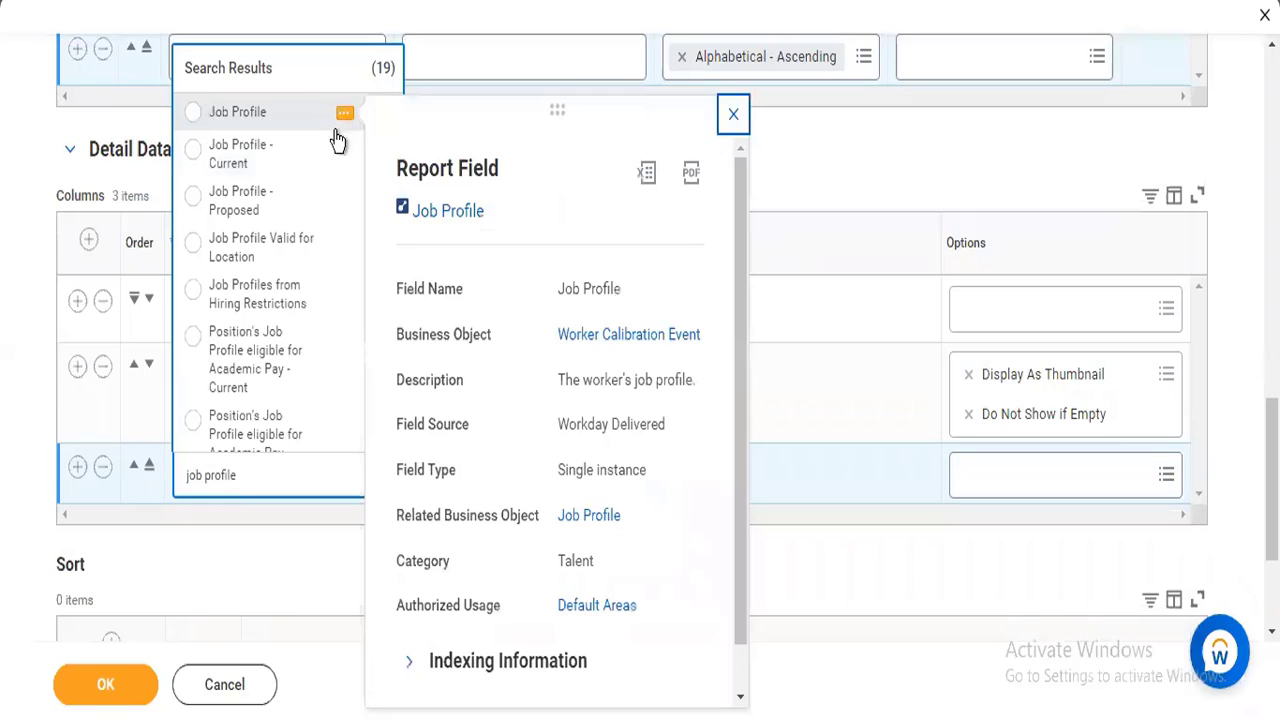
{"action": "left_click", "coordinate": [238, 113]}
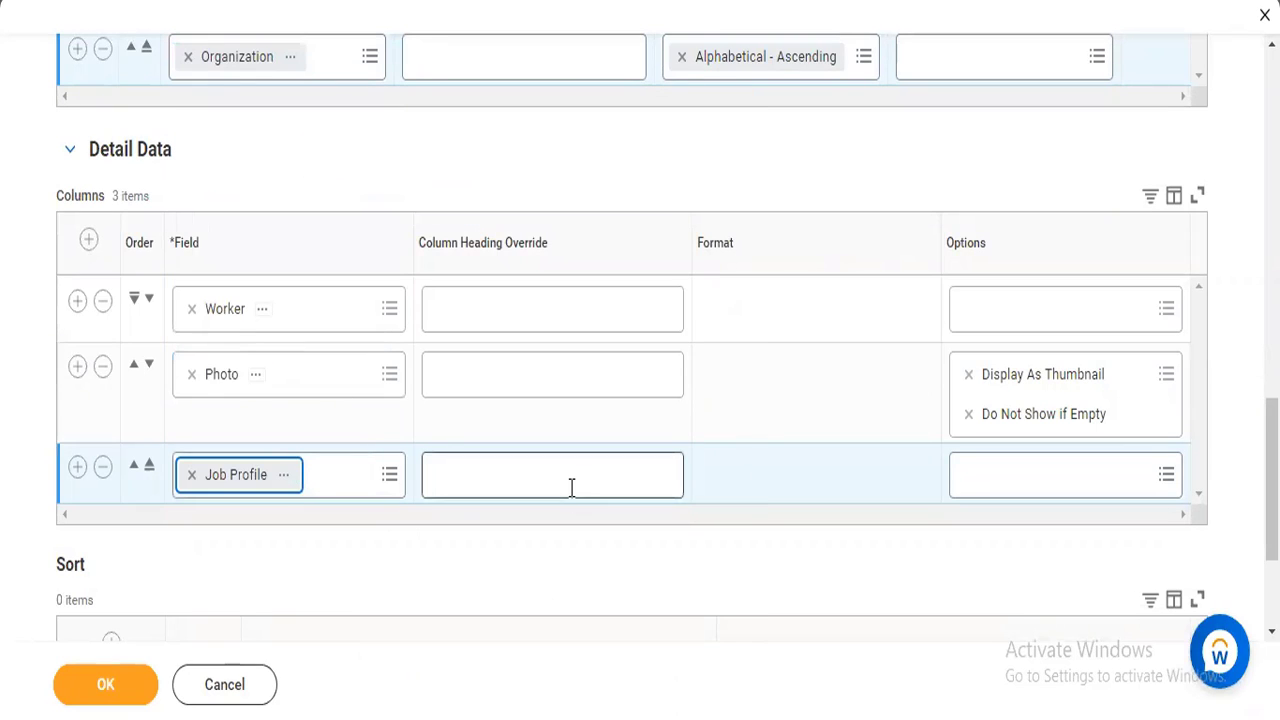
Add a fourth column row, search for succession plan and view the details of each matching field.
{"action": "left_click", "coordinate": [76, 468]}
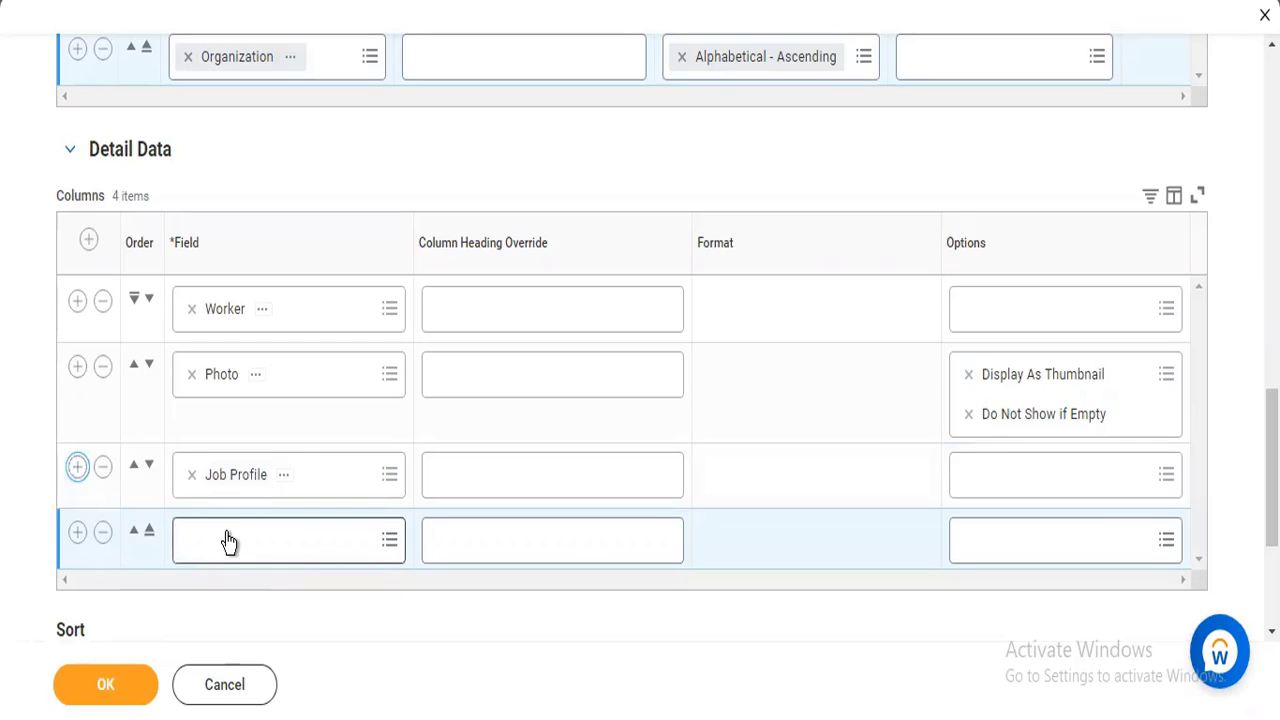
{"action": "left_click", "coordinate": [227, 536]}
{"action": "type", "text": "succ"}
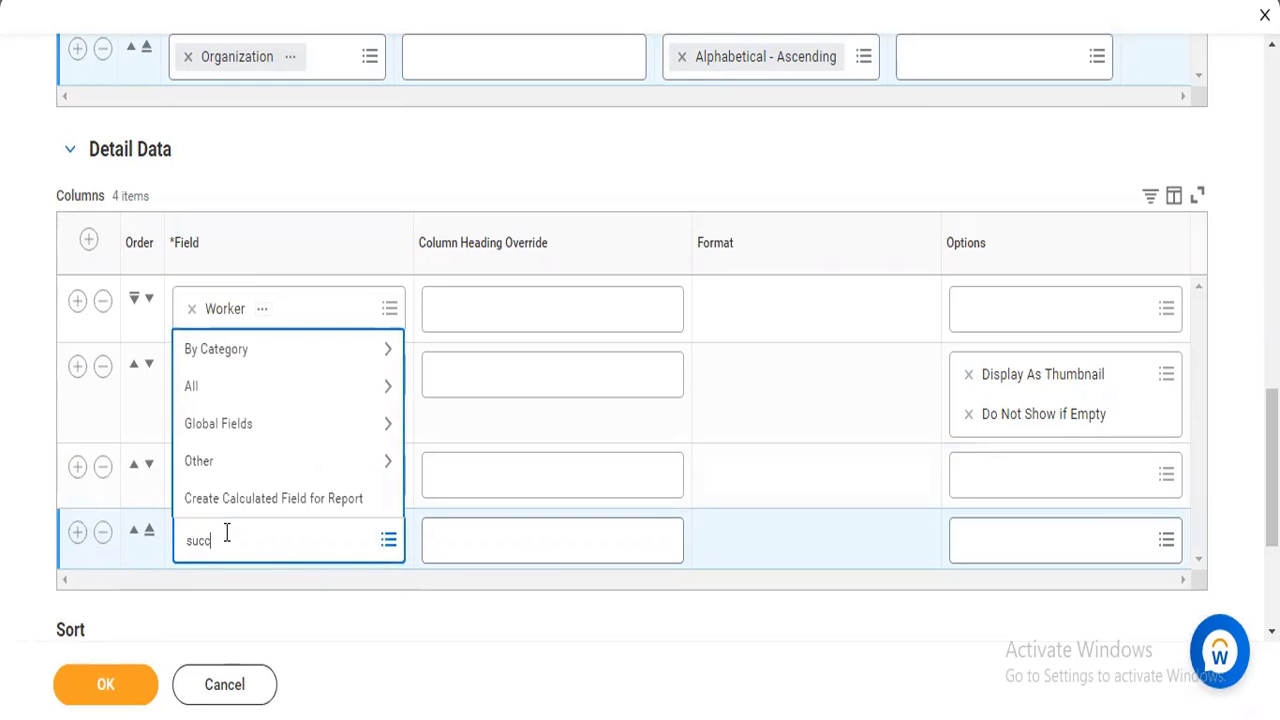
{"action": "type", "text": "ession plan"}
{"action": "key", "text": "Return"}
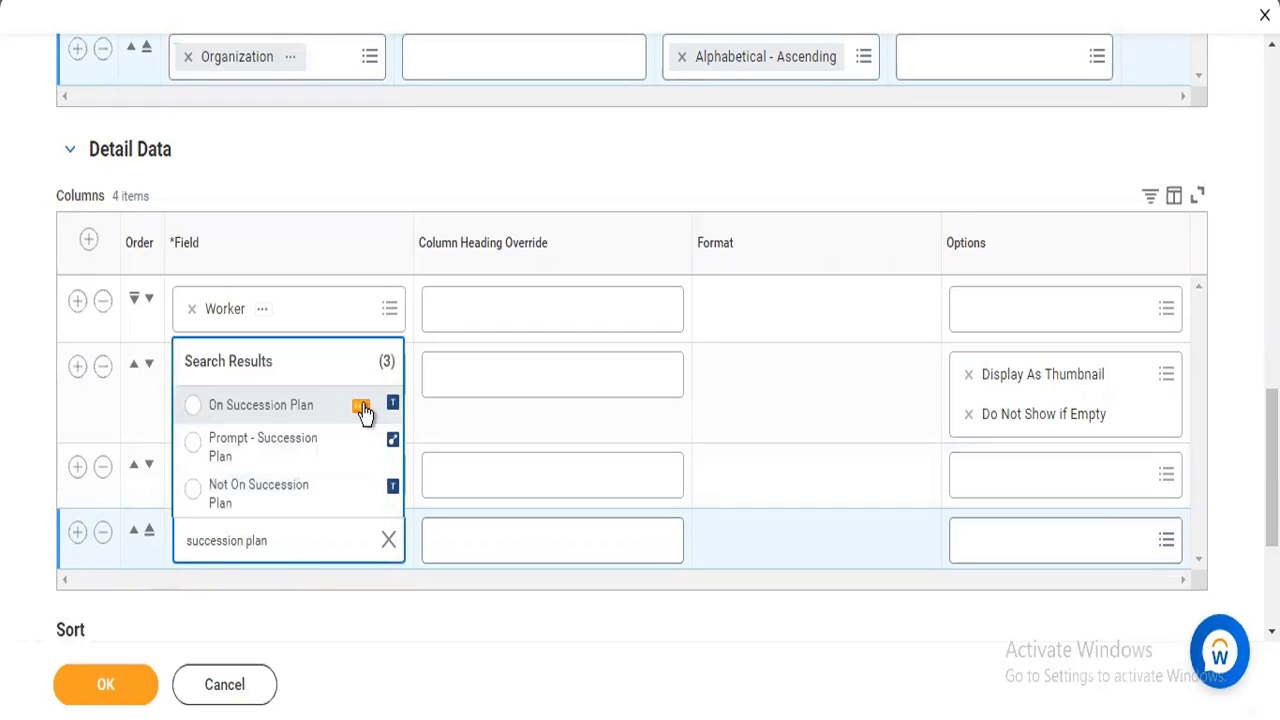
{"action": "left_click", "coordinate": [362, 410]}
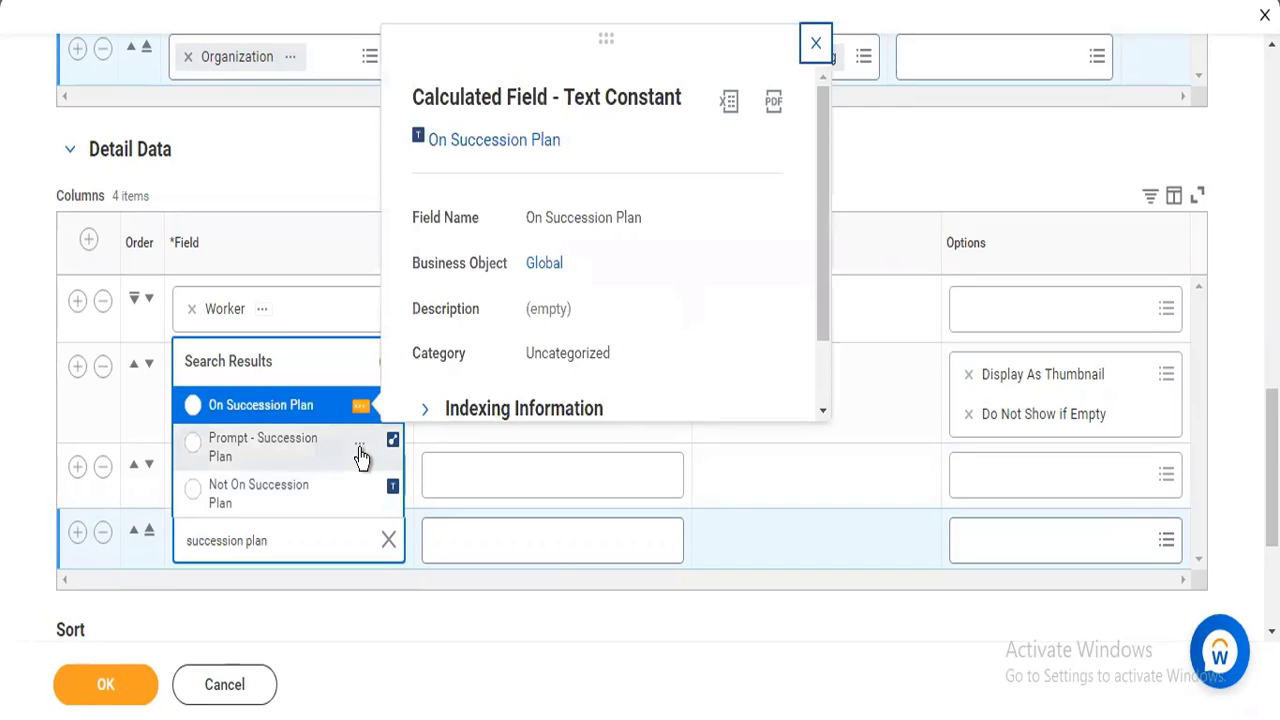
{"action": "left_click", "coordinate": [361, 450]}
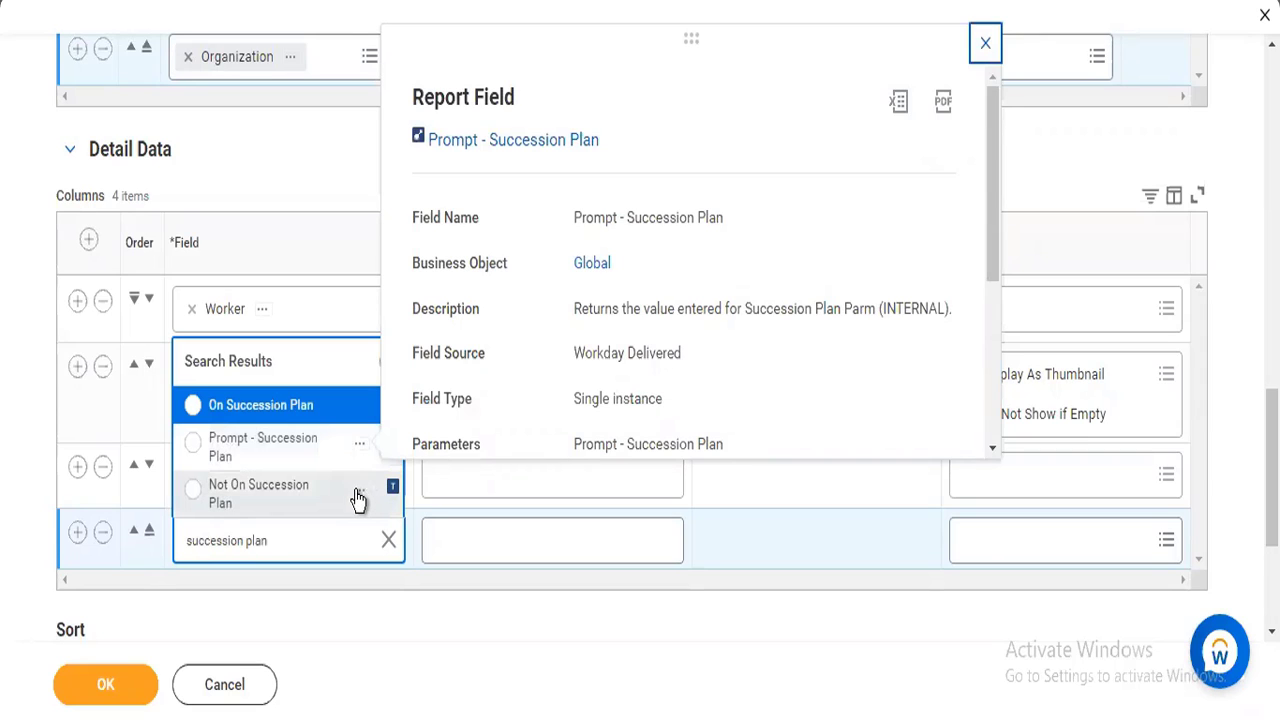
{"action": "left_click", "coordinate": [359, 494]}
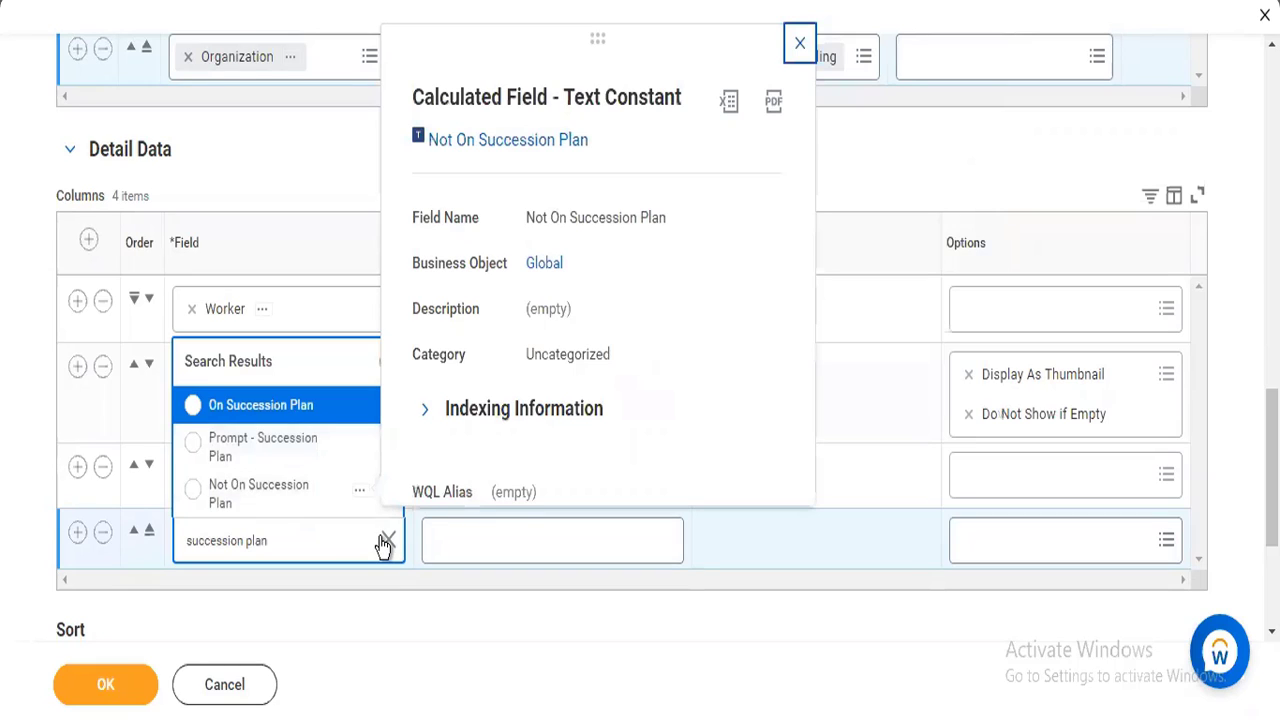
Search the fourth column row's fields for rating, review the matches and dismiss the search.
{"action": "left_click", "coordinate": [306, 543]}
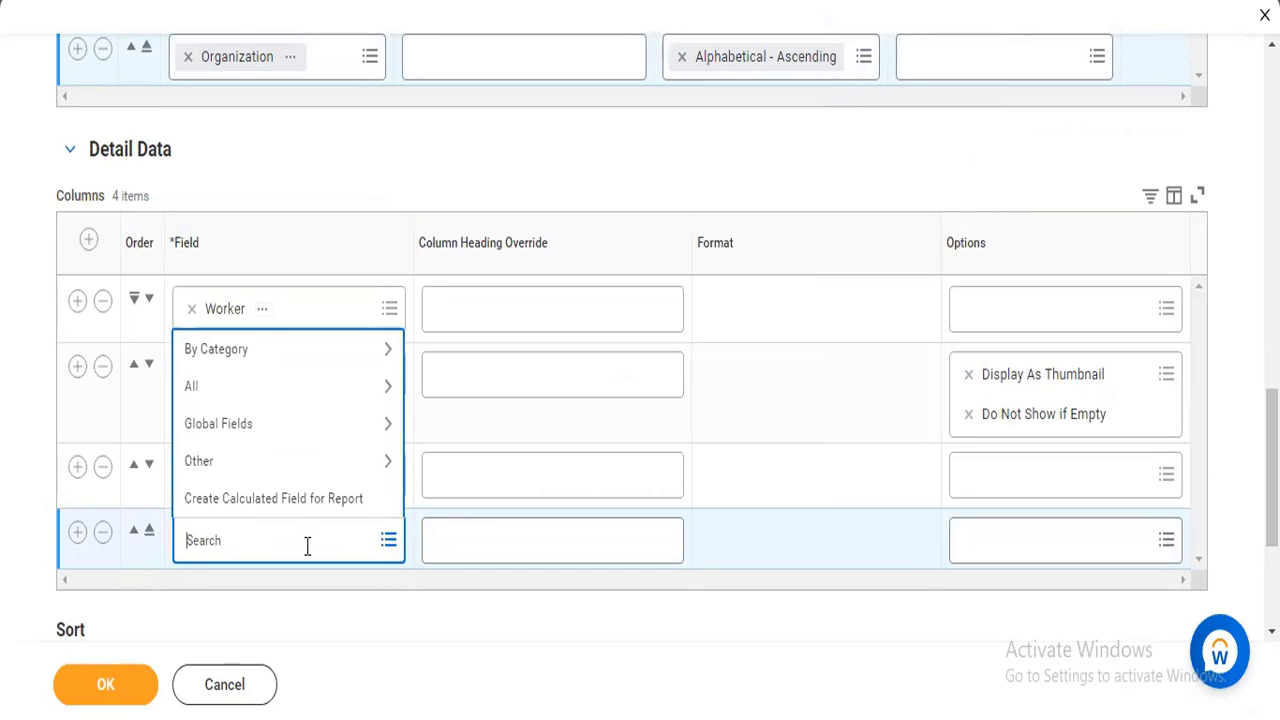
{"action": "type", "text": "rating"}
{"action": "key", "text": "Return"}
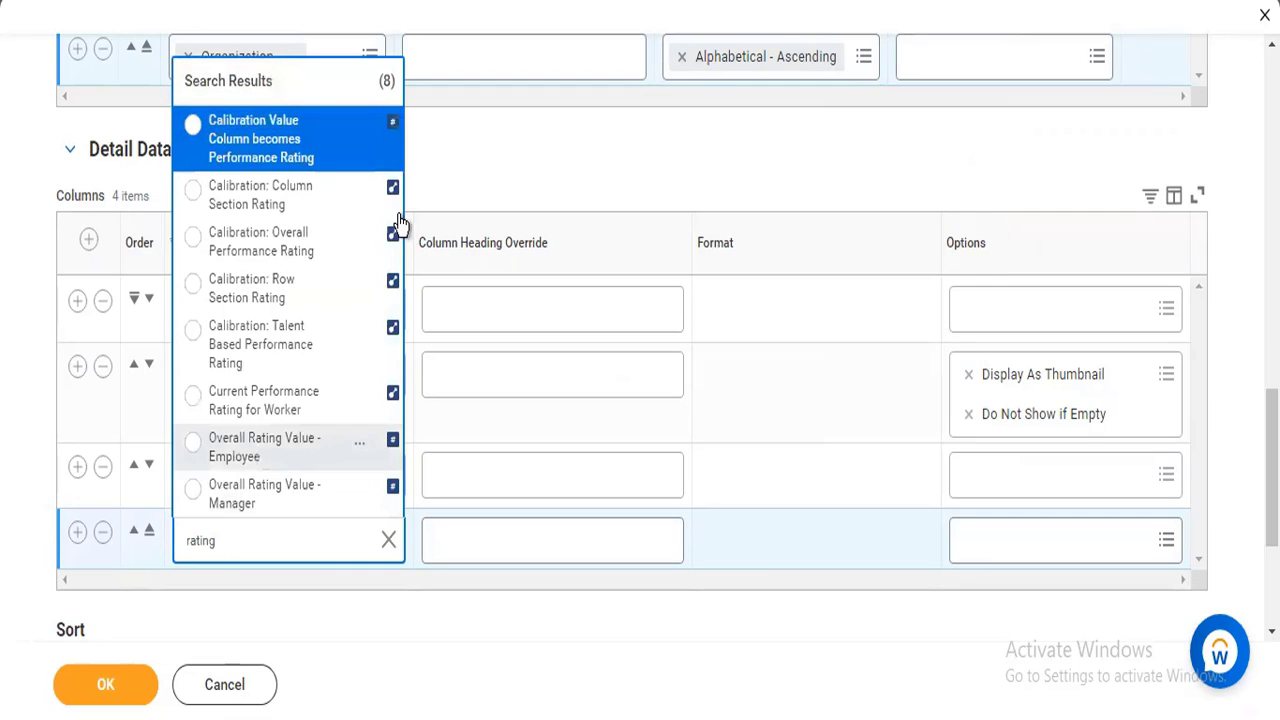
{"action": "left_click", "coordinate": [137, 525]}
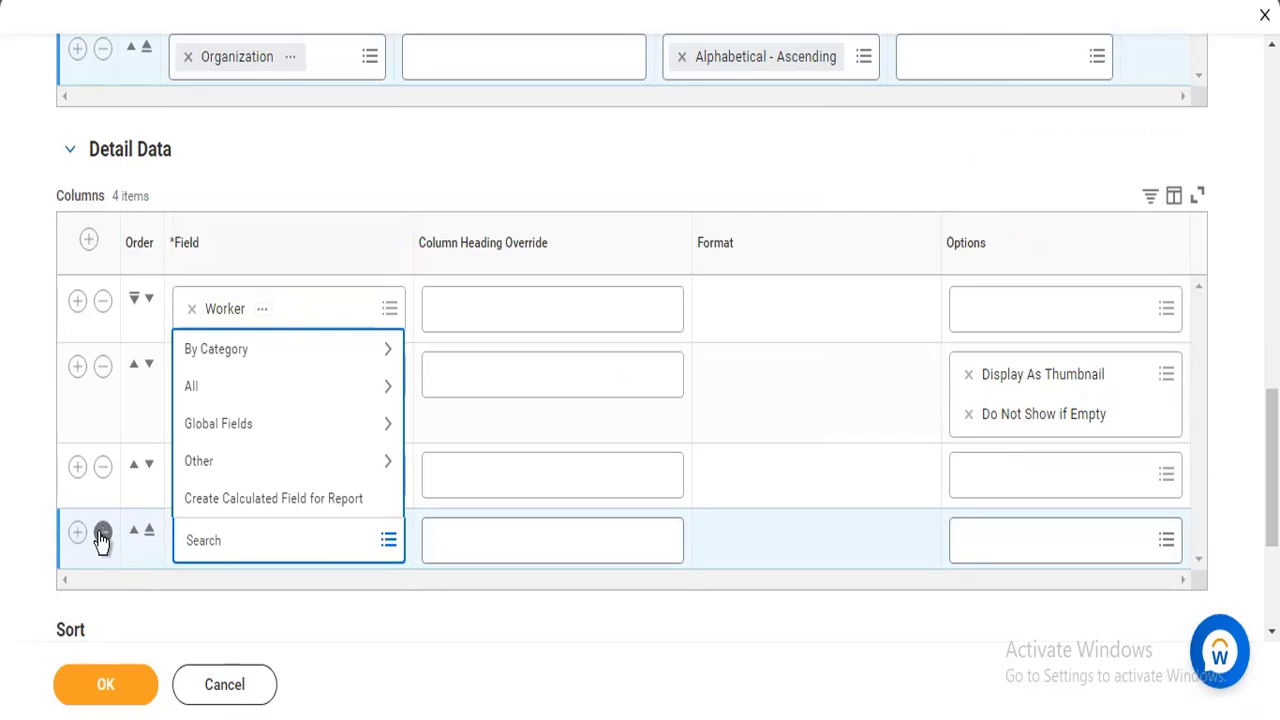
Remove the empty fourth column row from Detail Data and view the available Drill Down Options.
{"action": "left_click", "coordinate": [102, 535]}
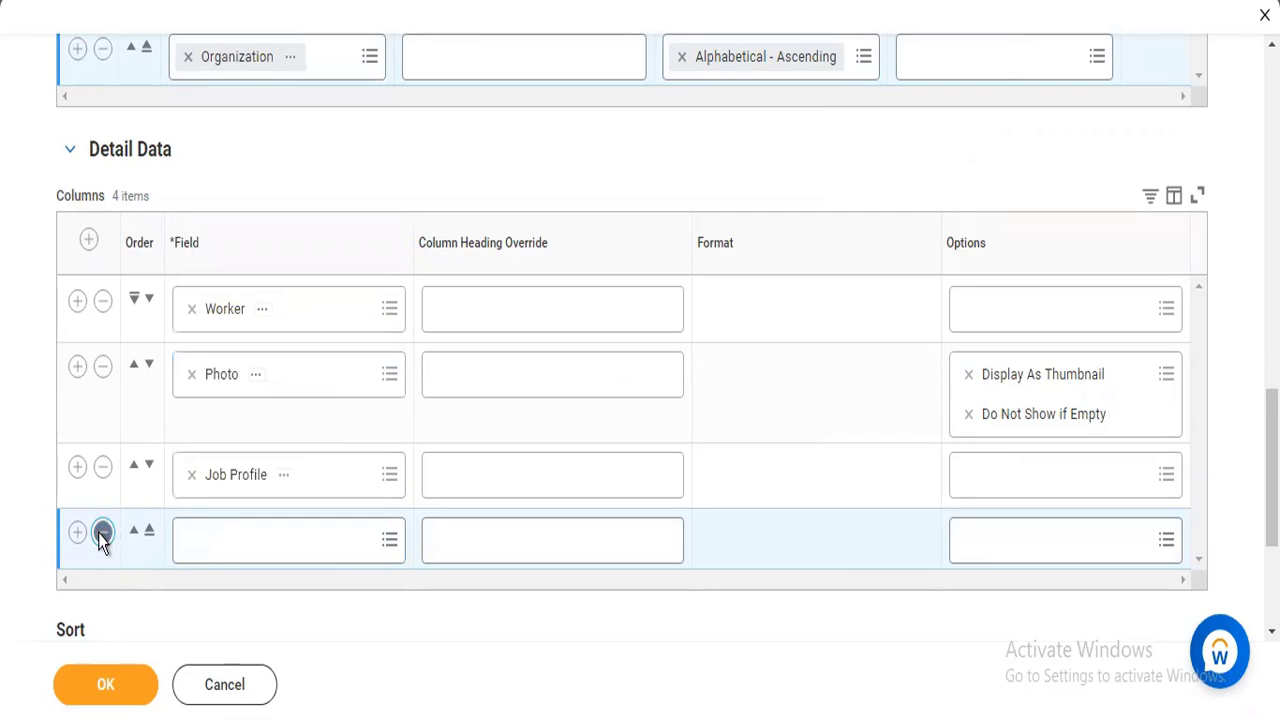
{"action": "left_click", "coordinate": [102, 535]}
{"action": "left_click", "coordinate": [614, 472]}
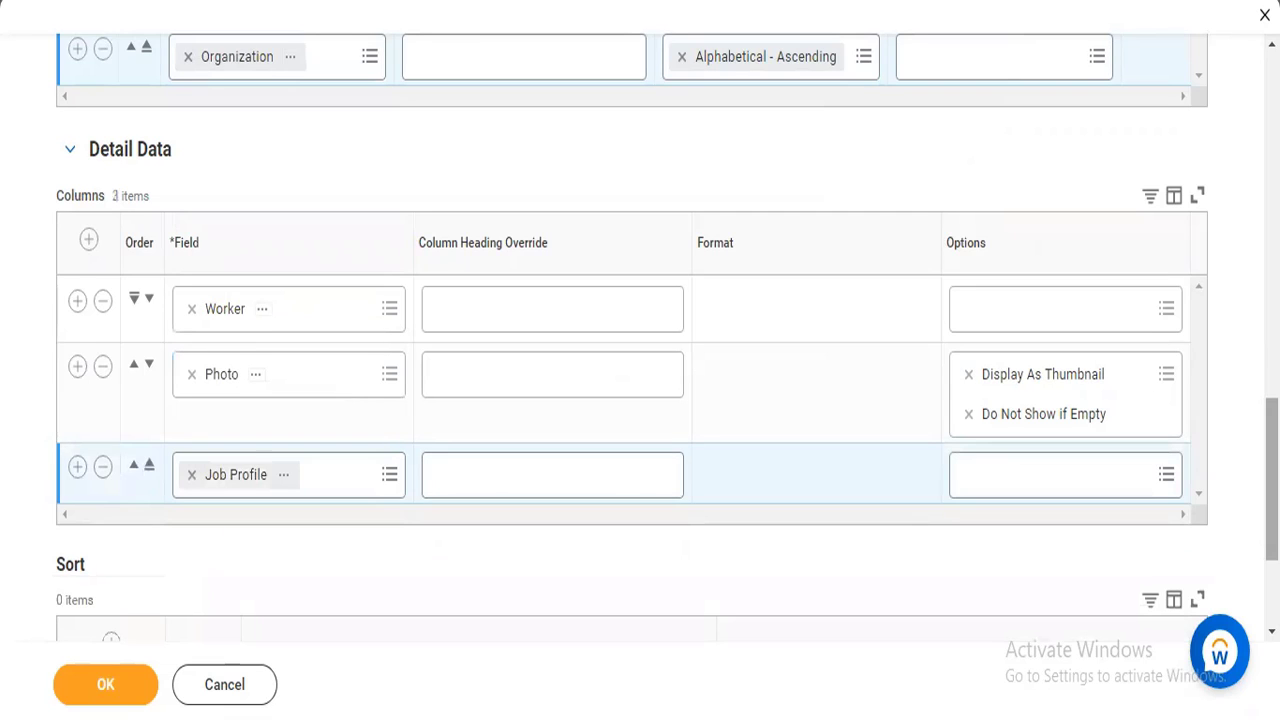
{"action": "scroll", "coordinate": [979, 557], "scroll_direction": "down", "scroll_amount": 3}
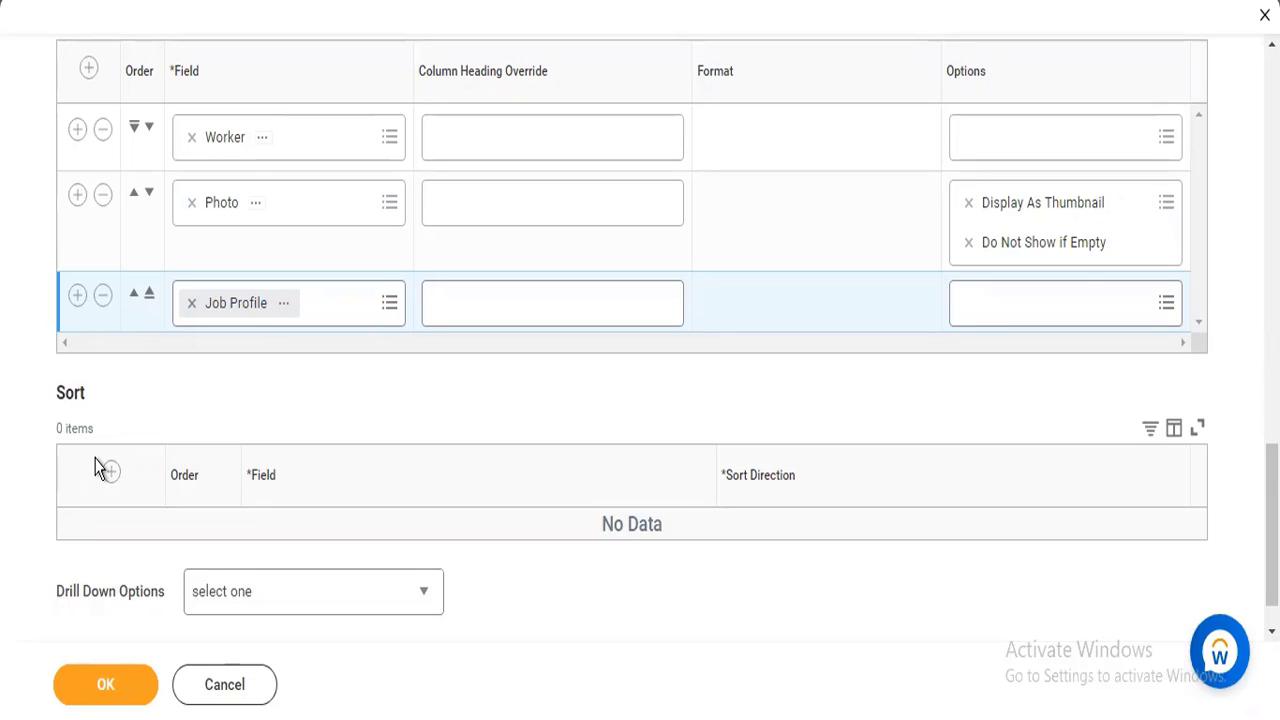
{"action": "left_click", "coordinate": [334, 598]}
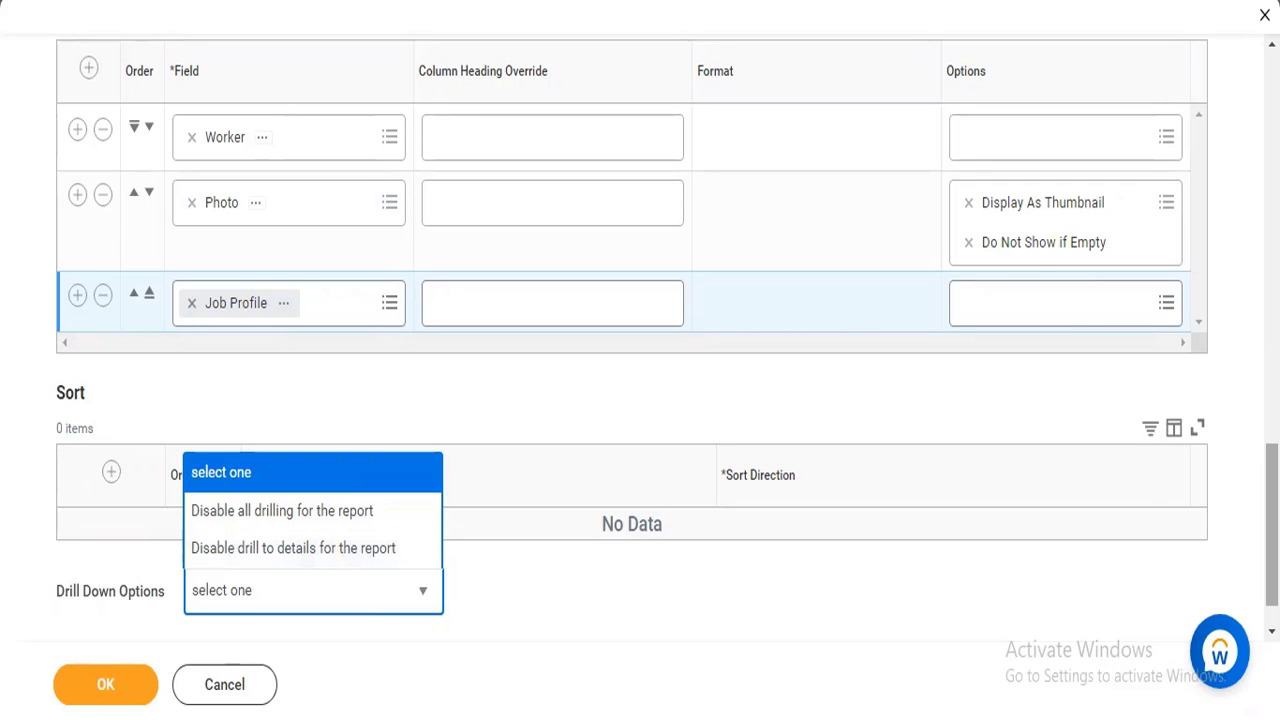
Add a condition row to the report's filter on instances and search its field for worker type.
{"action": "scroll", "coordinate": [735, 560], "scroll_direction": "up", "scroll_amount": 5}
{"action": "left_click_drag", "start_coordinate": [1271, 341], "coordinate": [1271, 212]}
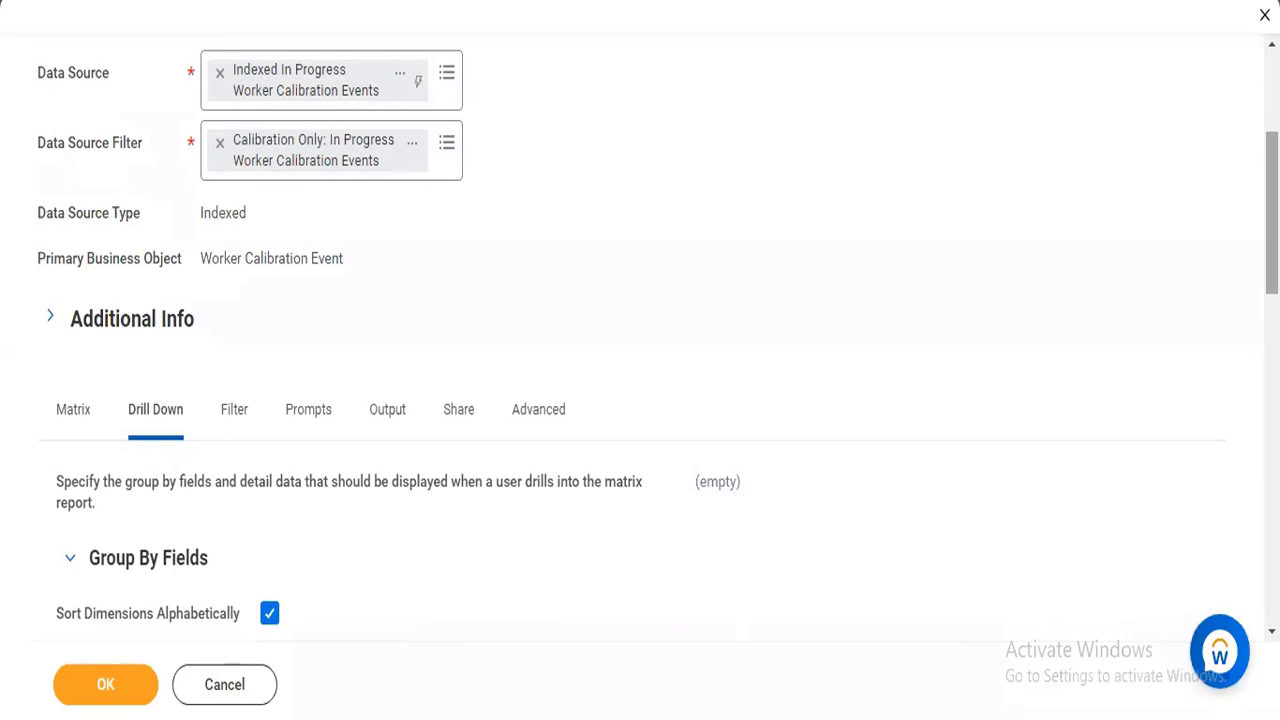
{"action": "left_click_drag", "start_coordinate": [1271, 212], "coordinate": [1271, 241]}
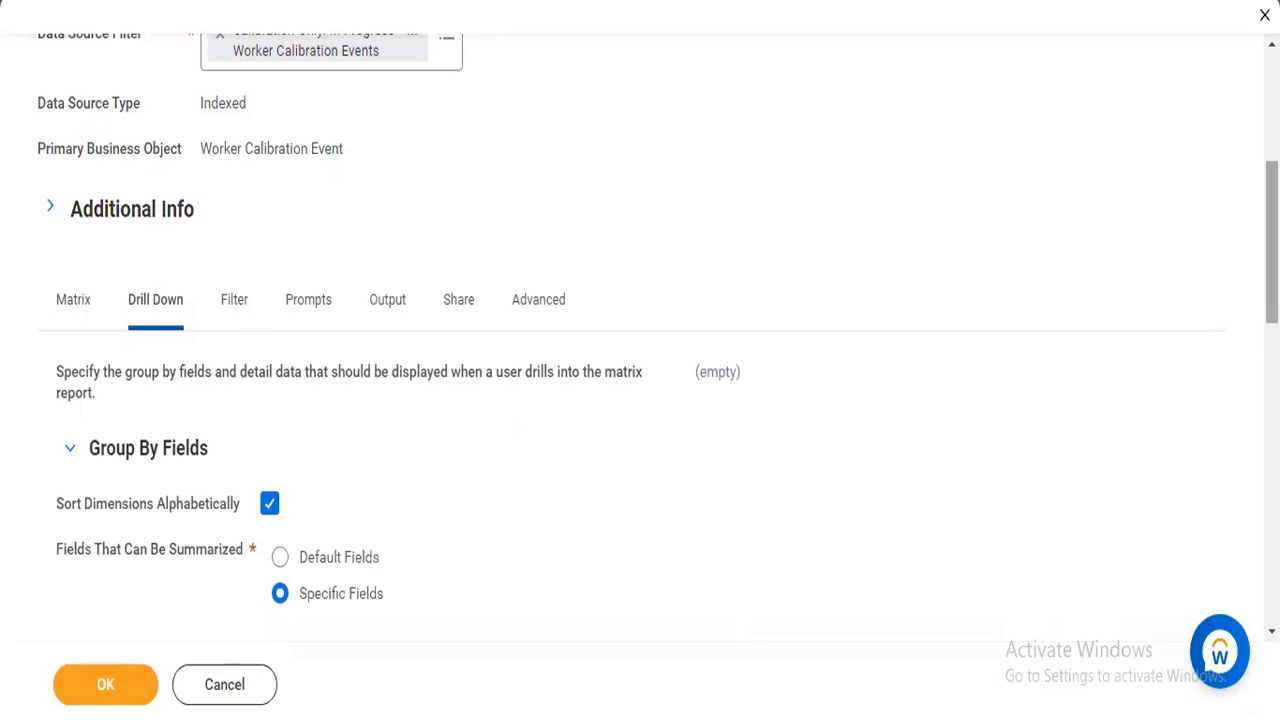
{"action": "left_click", "coordinate": [231, 296]}
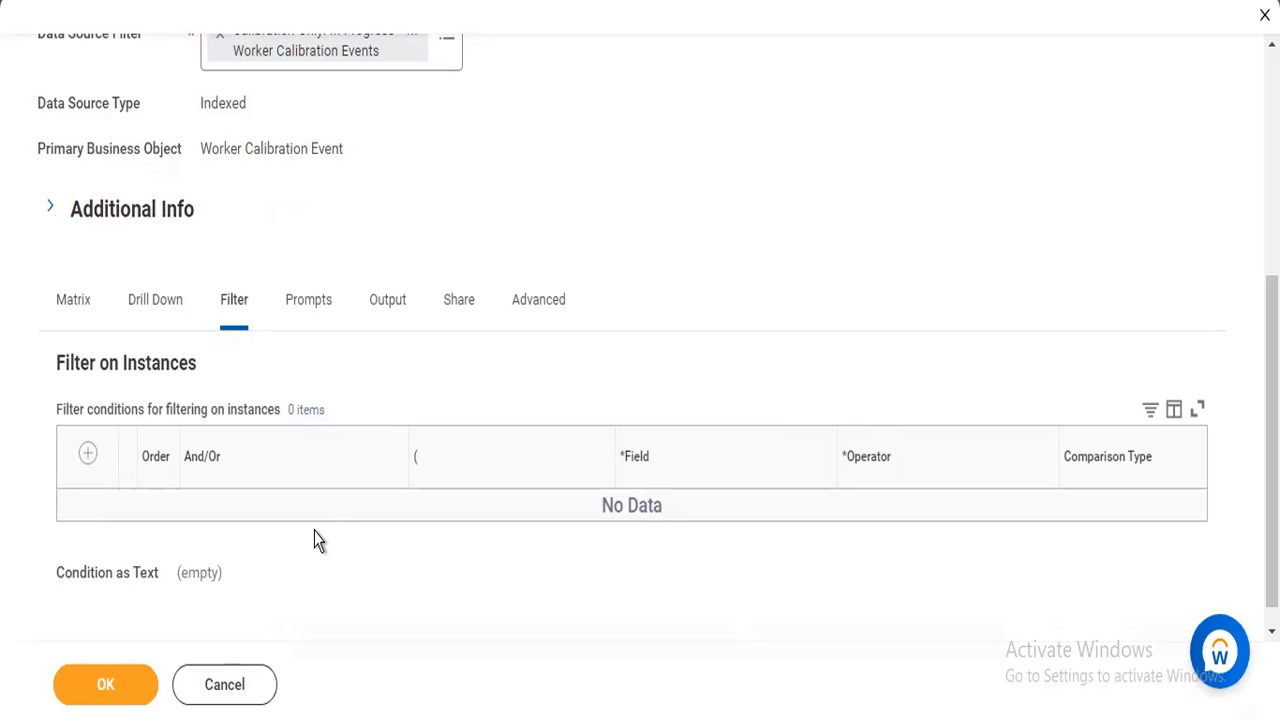
{"action": "left_click", "coordinate": [88, 455]}
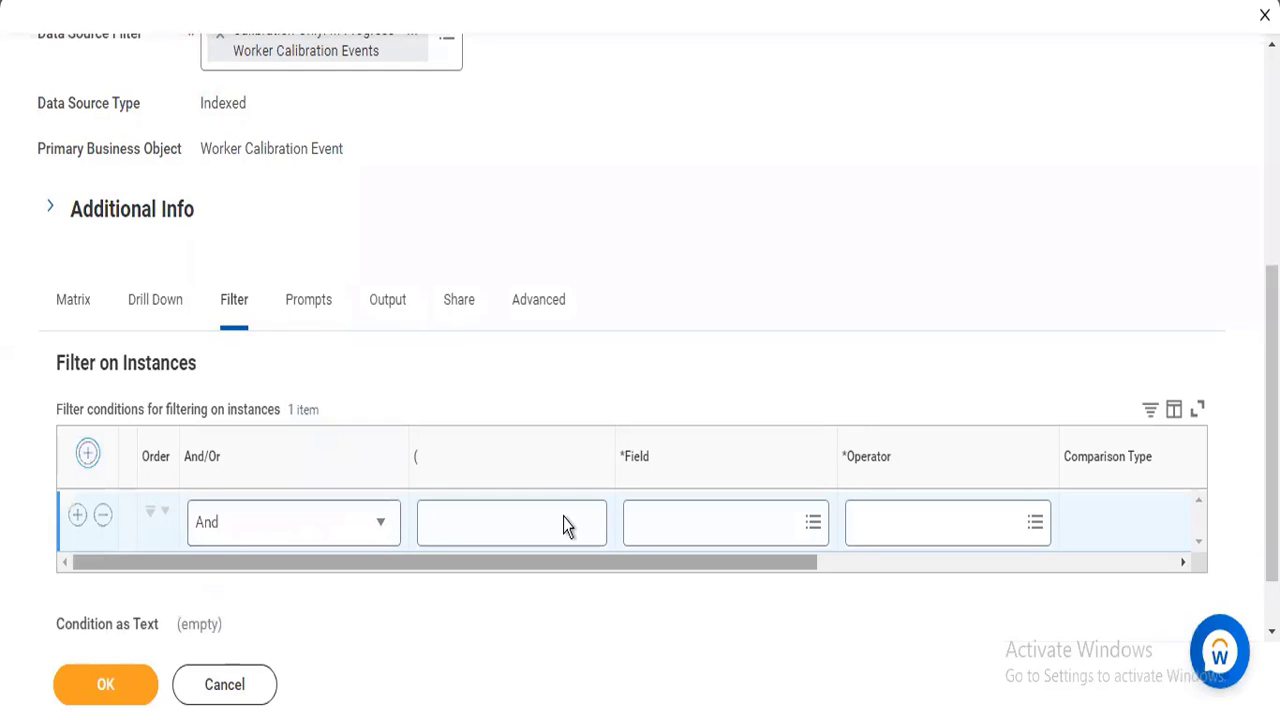
{"action": "left_click", "coordinate": [640, 531]}
{"action": "type", "text": "wor"}
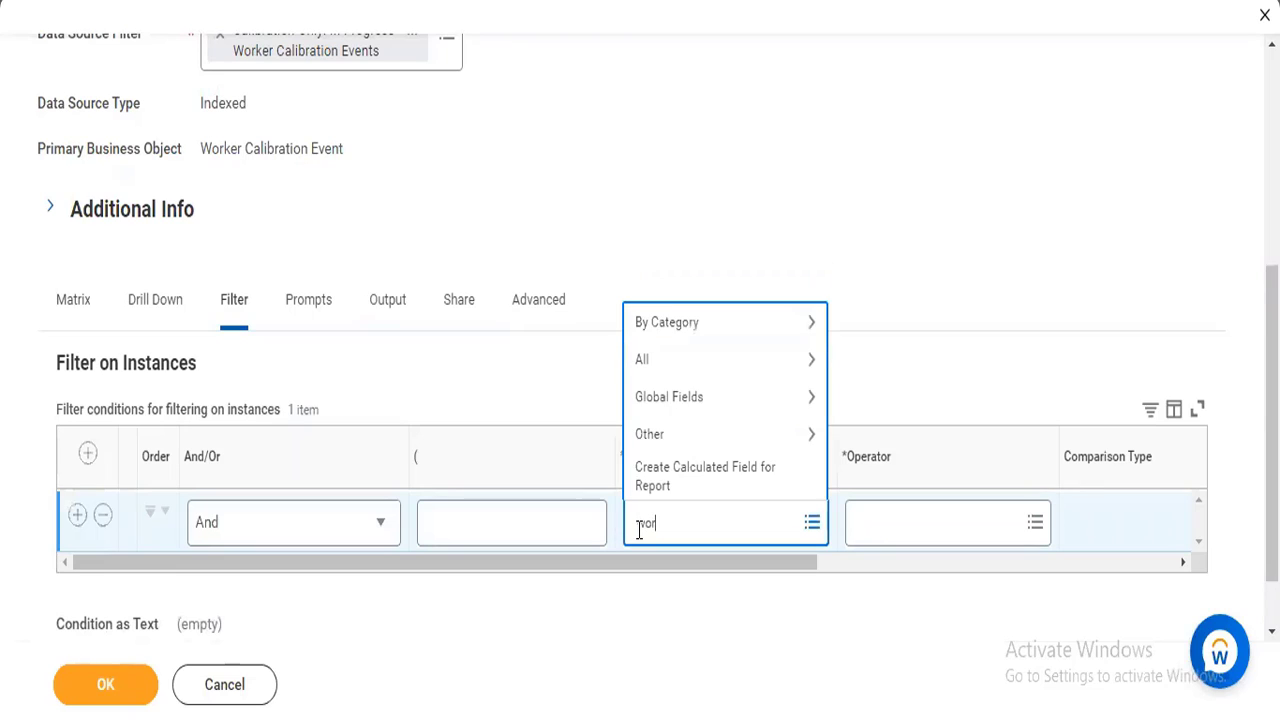
{"action": "type", "text": "ker type"}
{"action": "key", "text": "Return"}
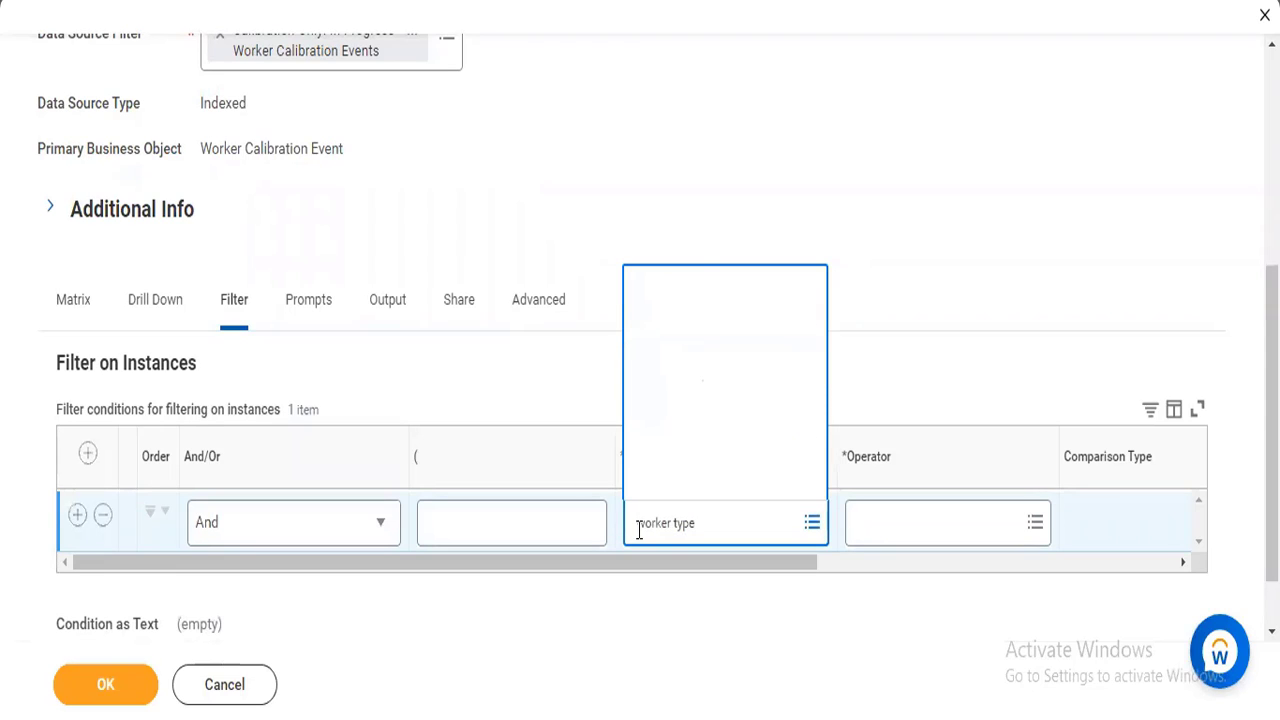
{"action": "left_click", "coordinate": [721, 514]}
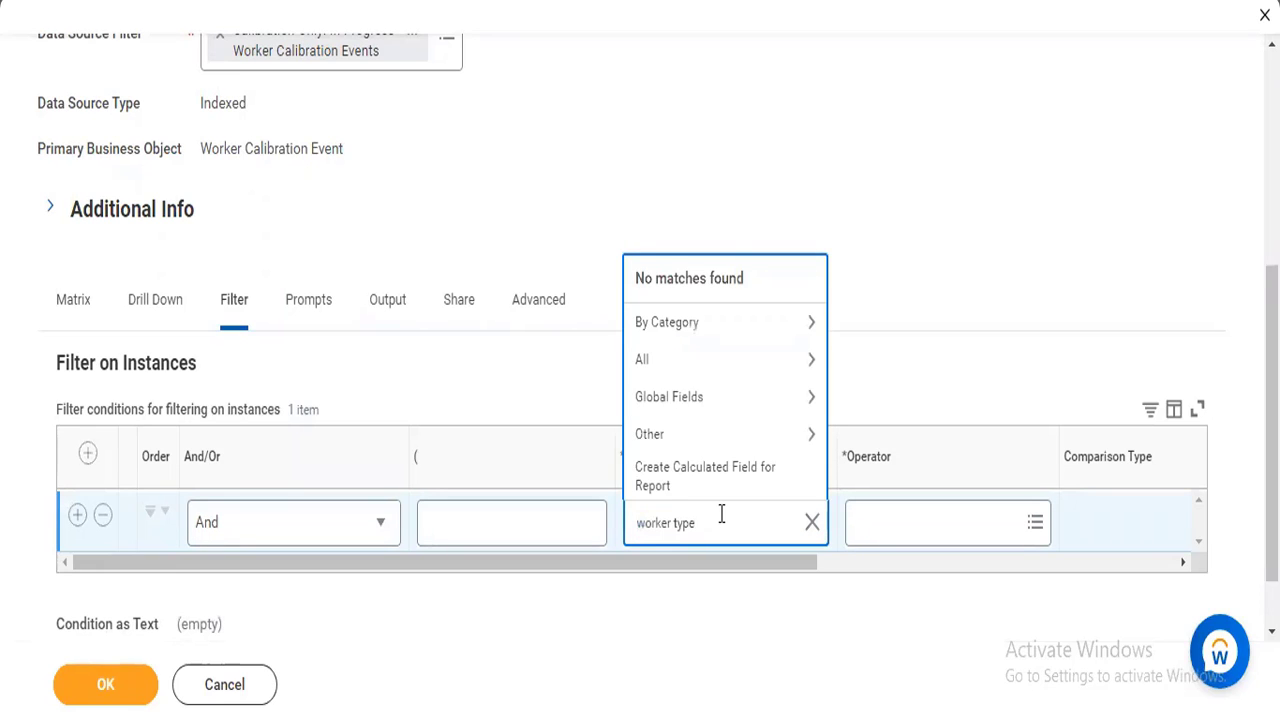
{"action": "key", "text": "Return"}
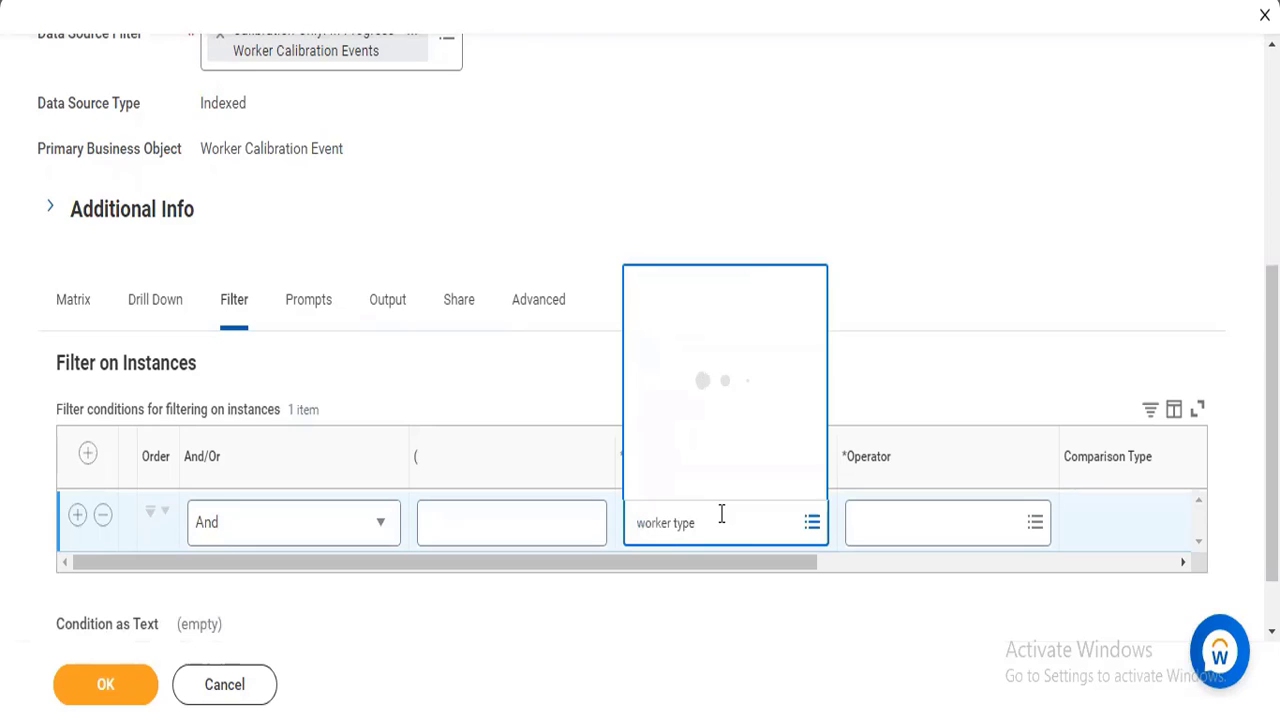
{"action": "left_click", "coordinate": [721, 514]}
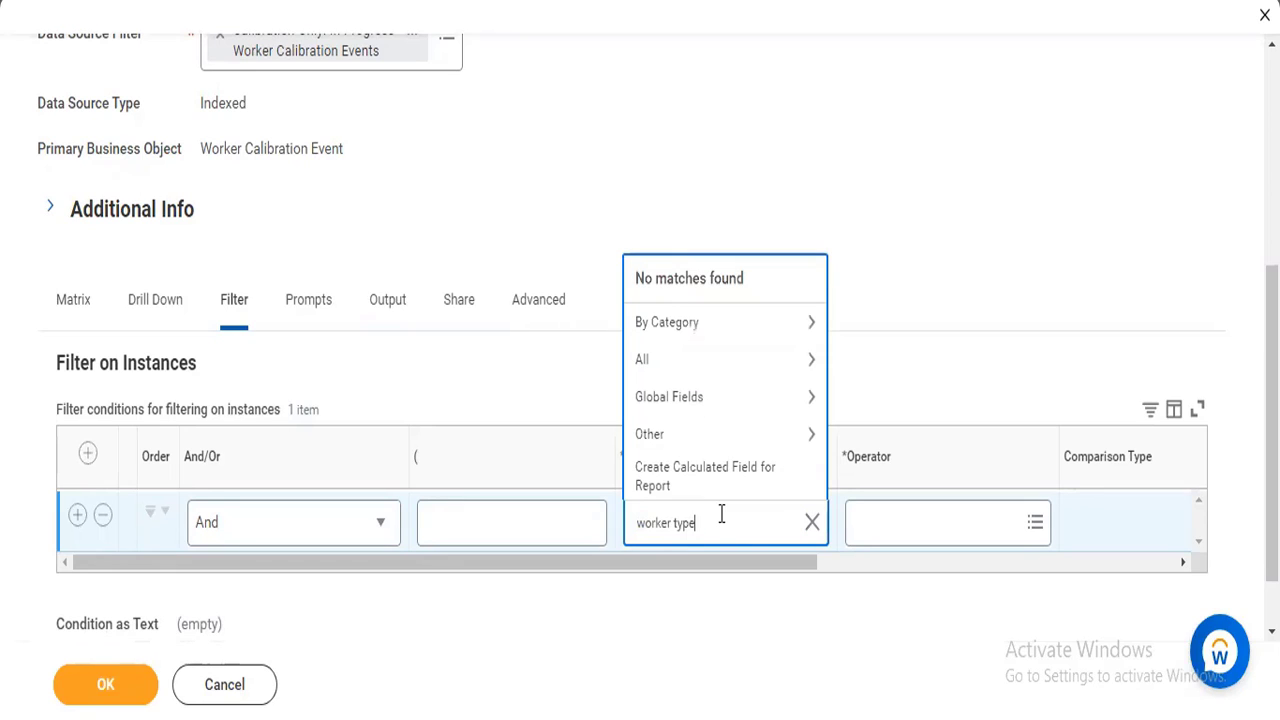
Search the condition's field for worker, check the details of Worker part of Calibration Session Participants and select it.
{"action": "key", "text": "BackSpace"}
{"action": "key", "text": "BackSpace"}
{"action": "key", "text": "BackSpace"}
{"action": "key", "text": "BackSpace"}
{"action": "key", "text": "BackSpace"}
{"action": "key", "text": "Return"}
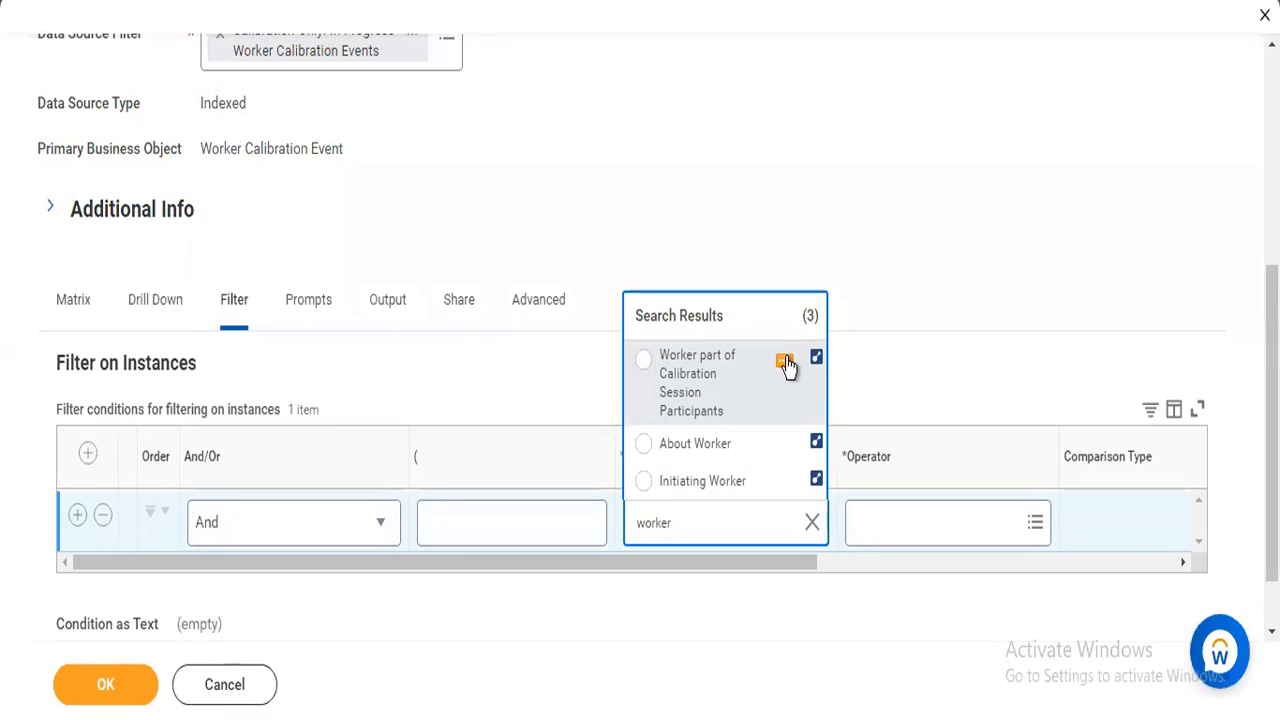
{"action": "left_click", "coordinate": [784, 362]}
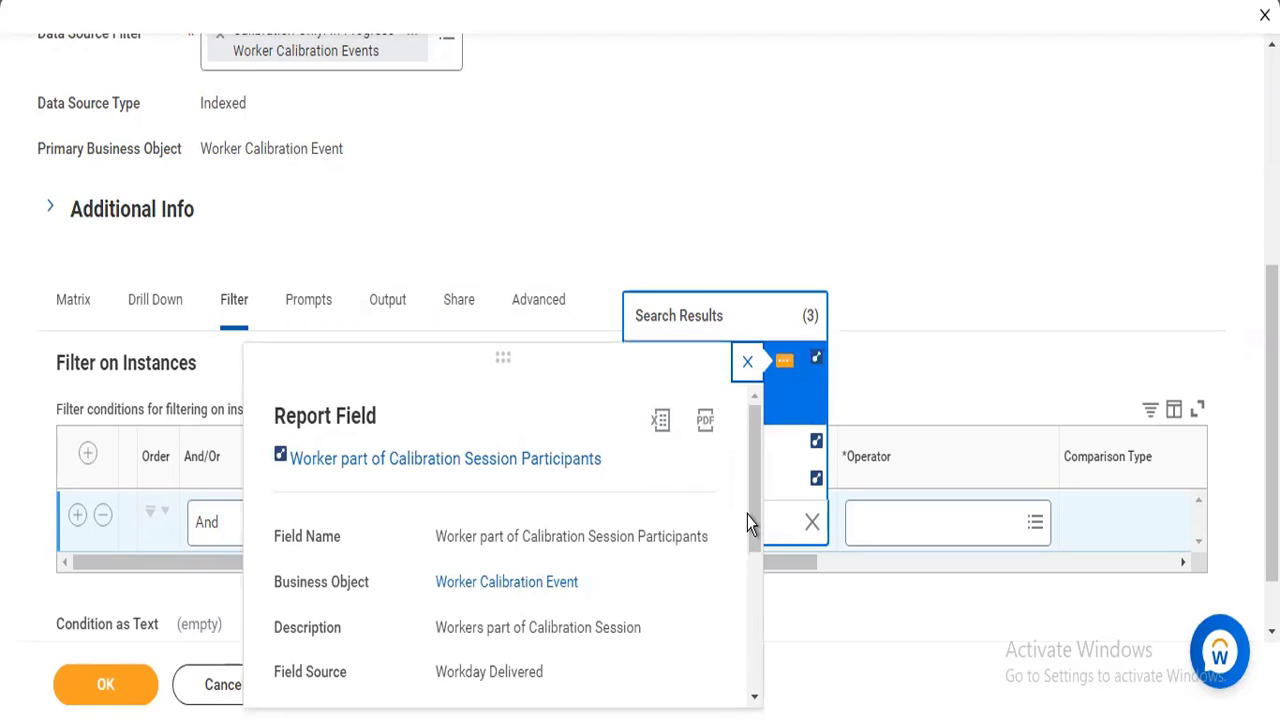
{"action": "scroll", "coordinate": [751, 551], "scroll_direction": "down", "scroll_amount": 1}
{"action": "scroll", "coordinate": [754, 590], "scroll_direction": "down", "scroll_amount": 1}
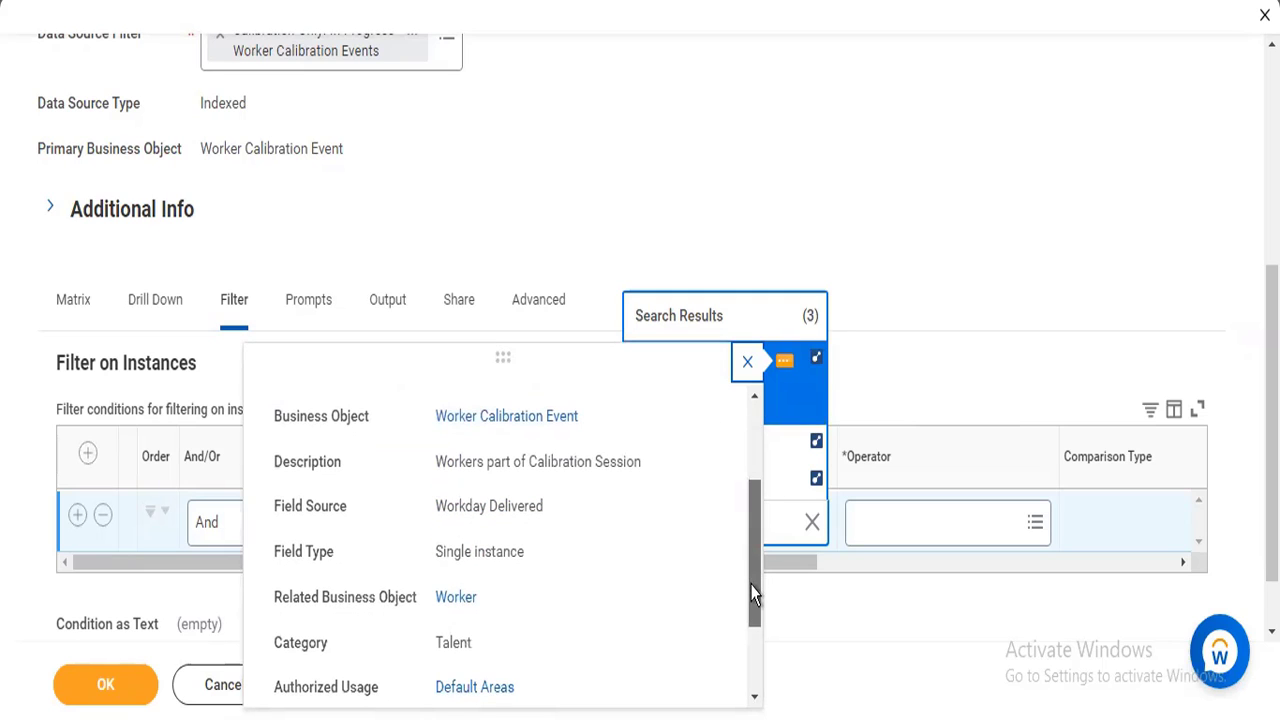
{"action": "left_click", "coordinate": [780, 404]}
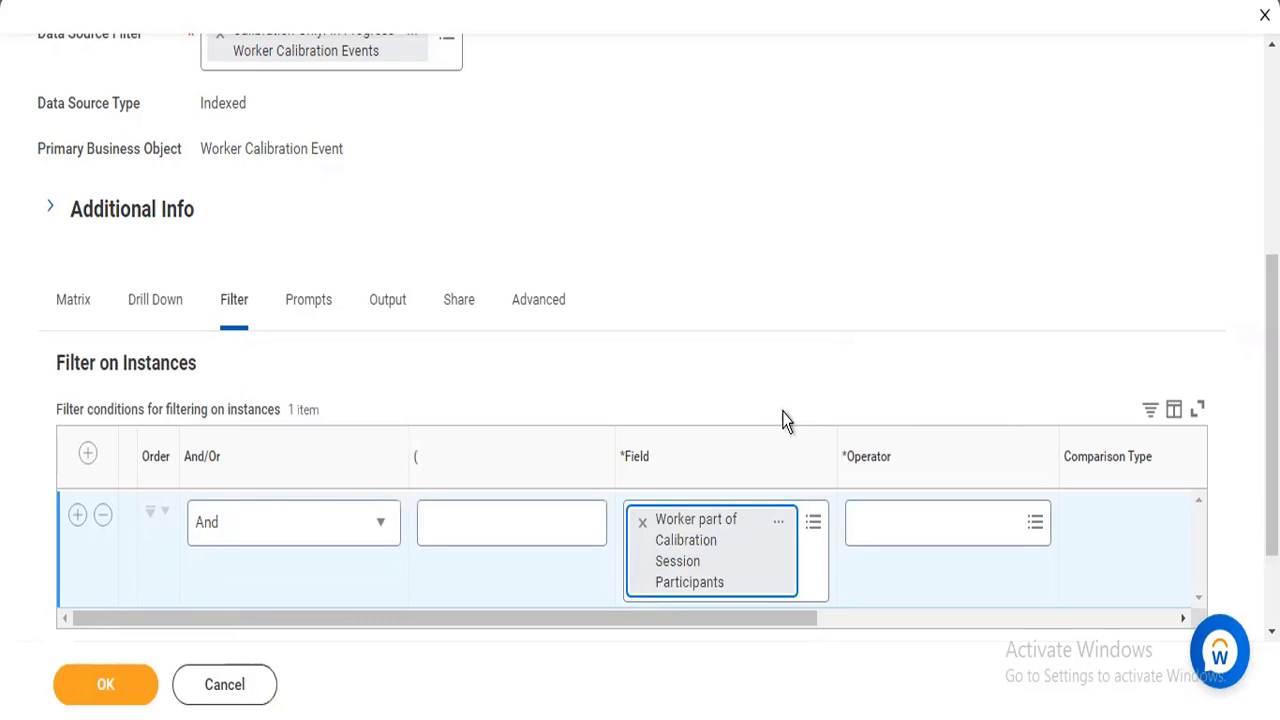
Set the filter condition's operator to the frequently used option in the selection list.
{"action": "left_click", "coordinate": [873, 525]}
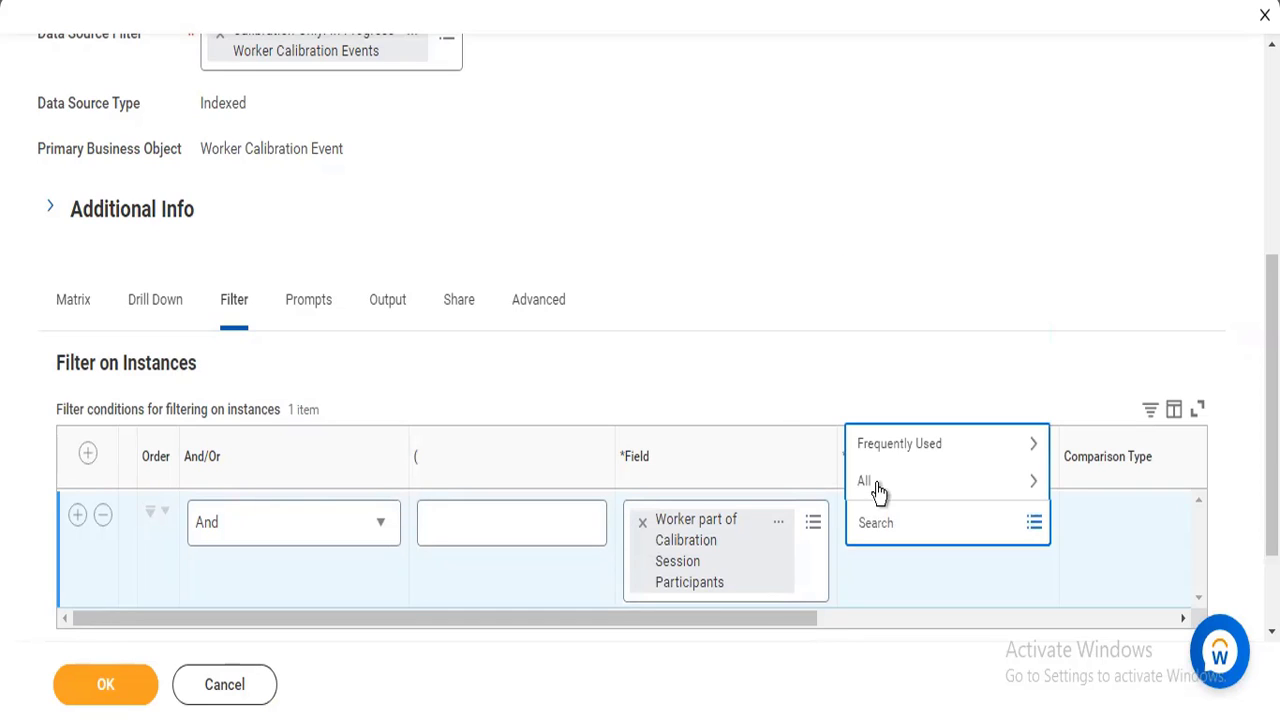
{"action": "left_click", "coordinate": [880, 450]}
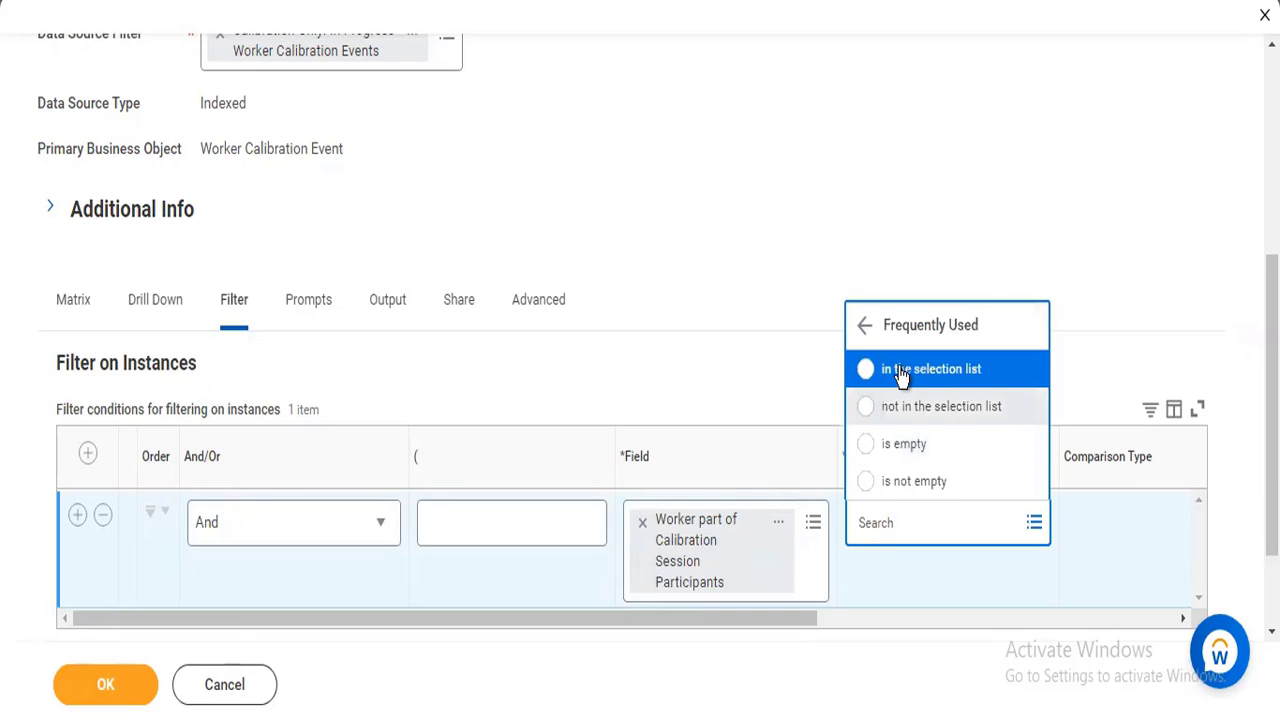
{"action": "left_click", "coordinate": [902, 372]}
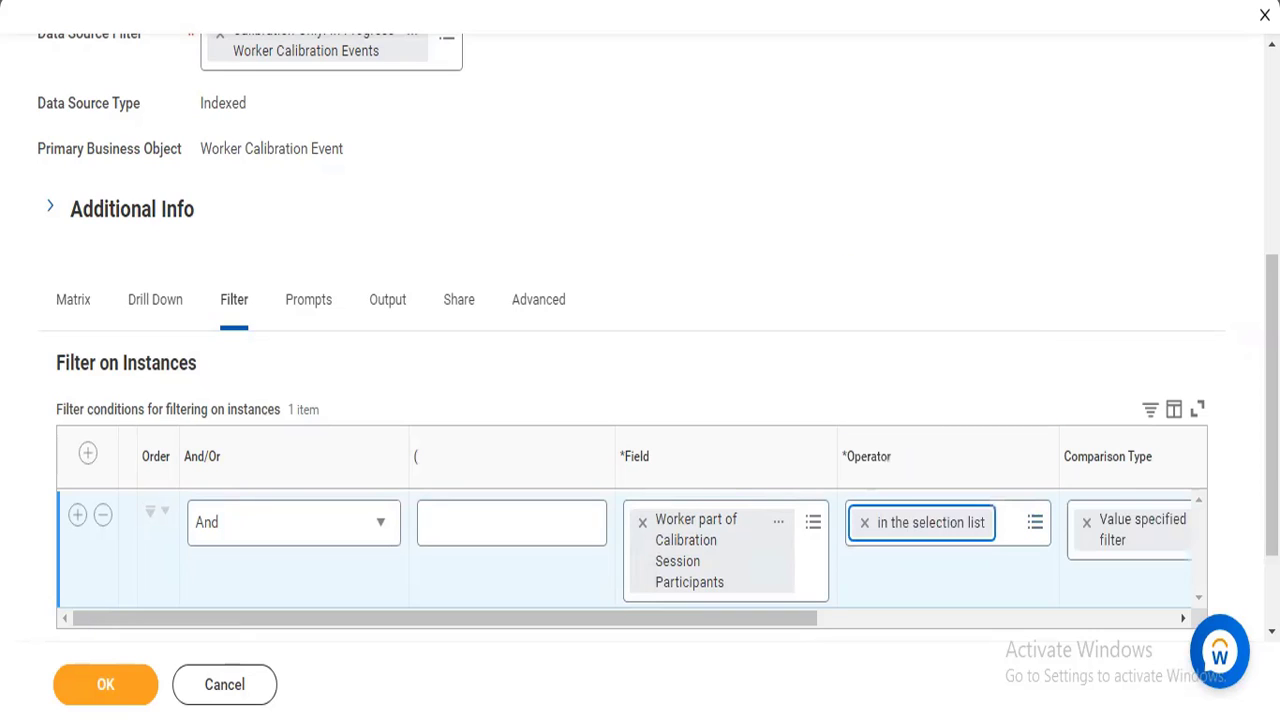
Search the comparison values by the worker's first name and choose the Chief Human Resources Officer in Executive Management.
{"action": "left_click_drag", "start_coordinate": [806, 617], "coordinate": [994, 606]}
{"action": "left_click", "coordinate": [1106, 514]}
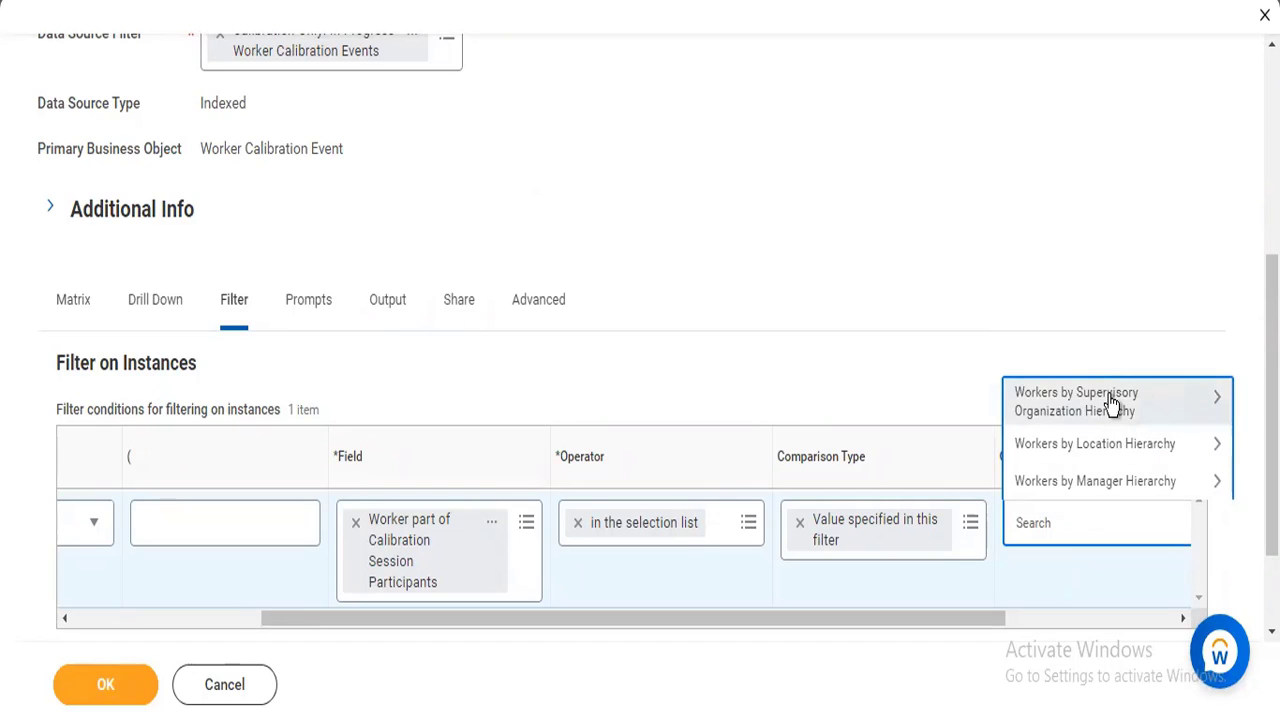
{"action": "left_click", "coordinate": [1112, 402]}
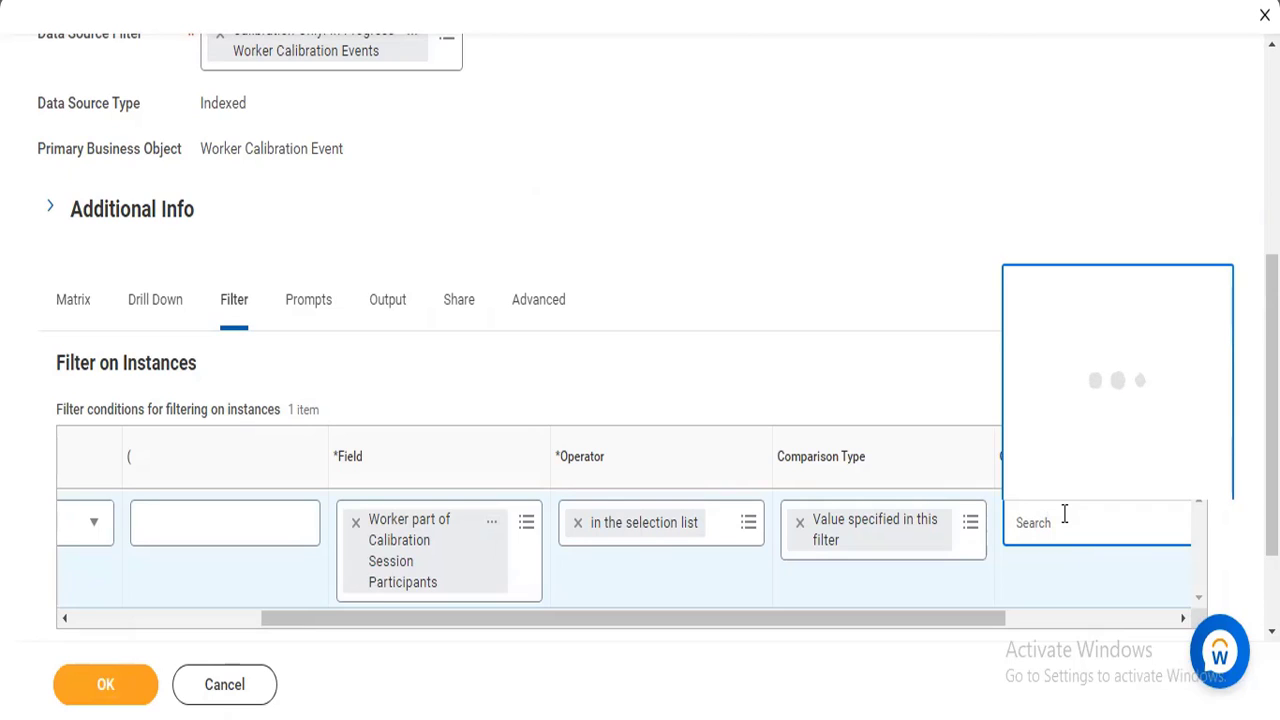
{"action": "type", "text": "logan"}
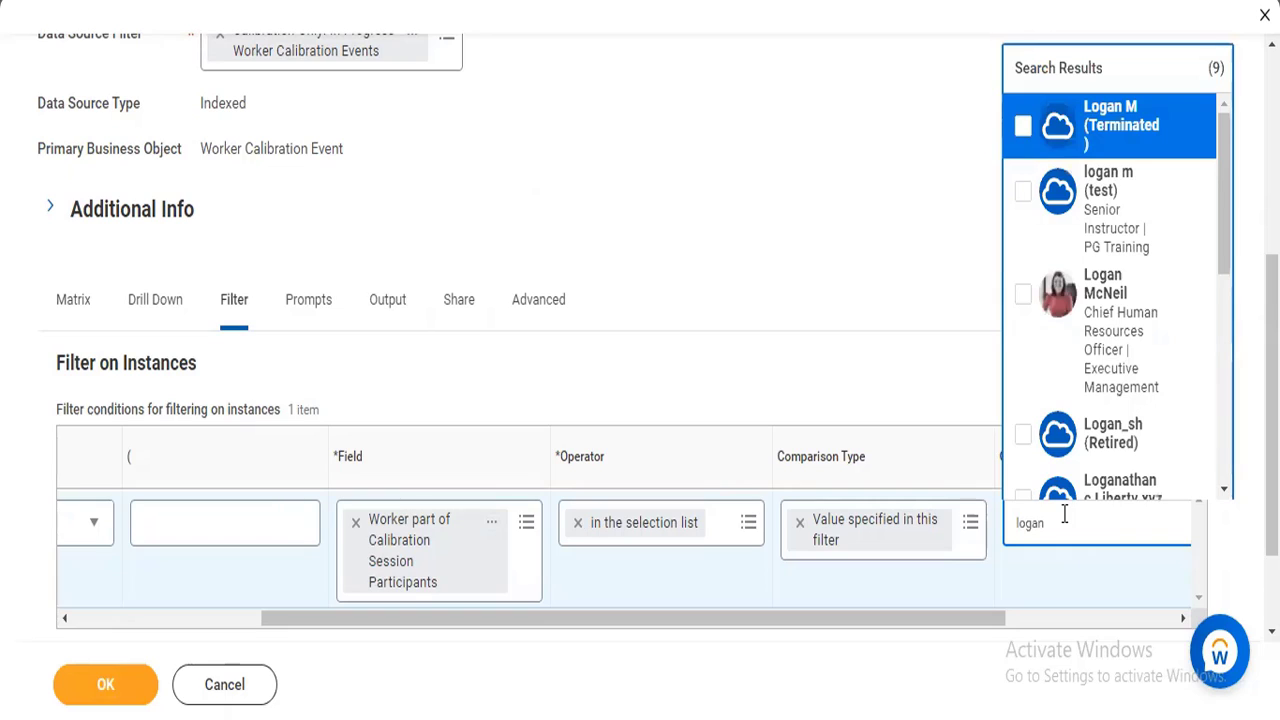
{"action": "left_click", "coordinate": [1058, 300]}
{"action": "left_click", "coordinate": [829, 241]}
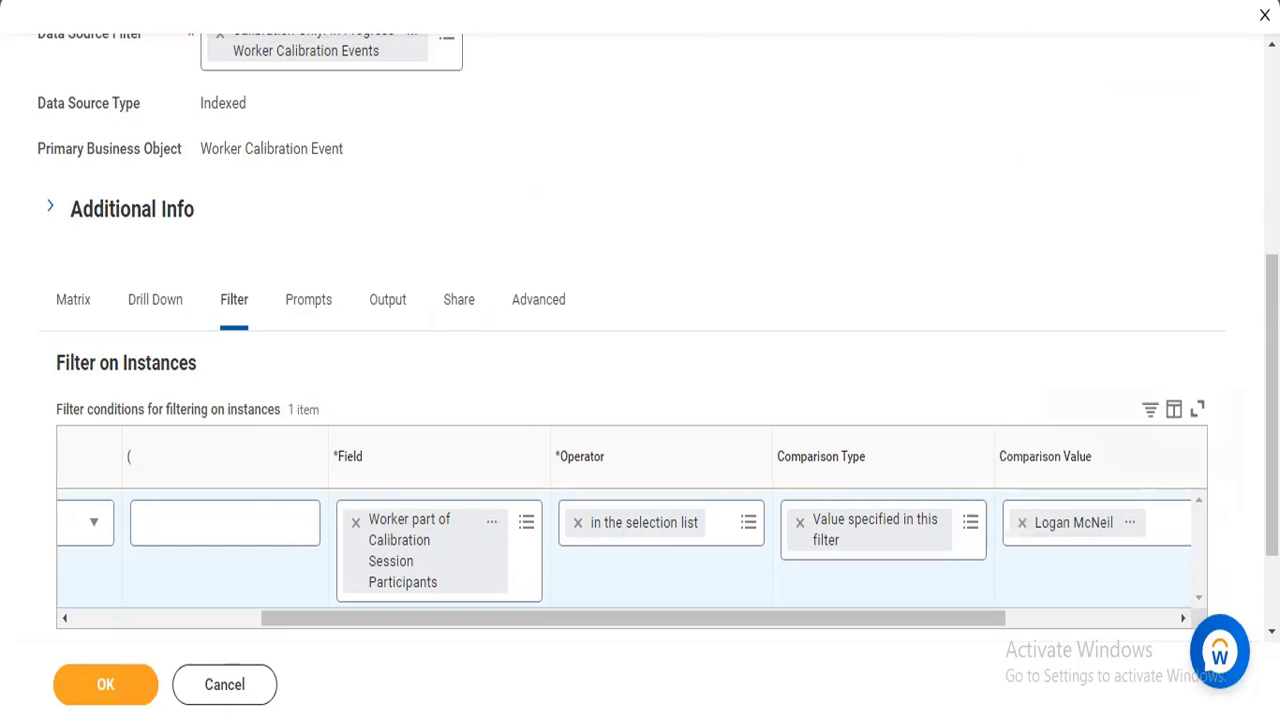
Add a prompt default row to the report's prompts and search its field for employee ty.
{"action": "scroll", "coordinate": [334, 363], "scroll_direction": "down", "scroll_amount": 1}
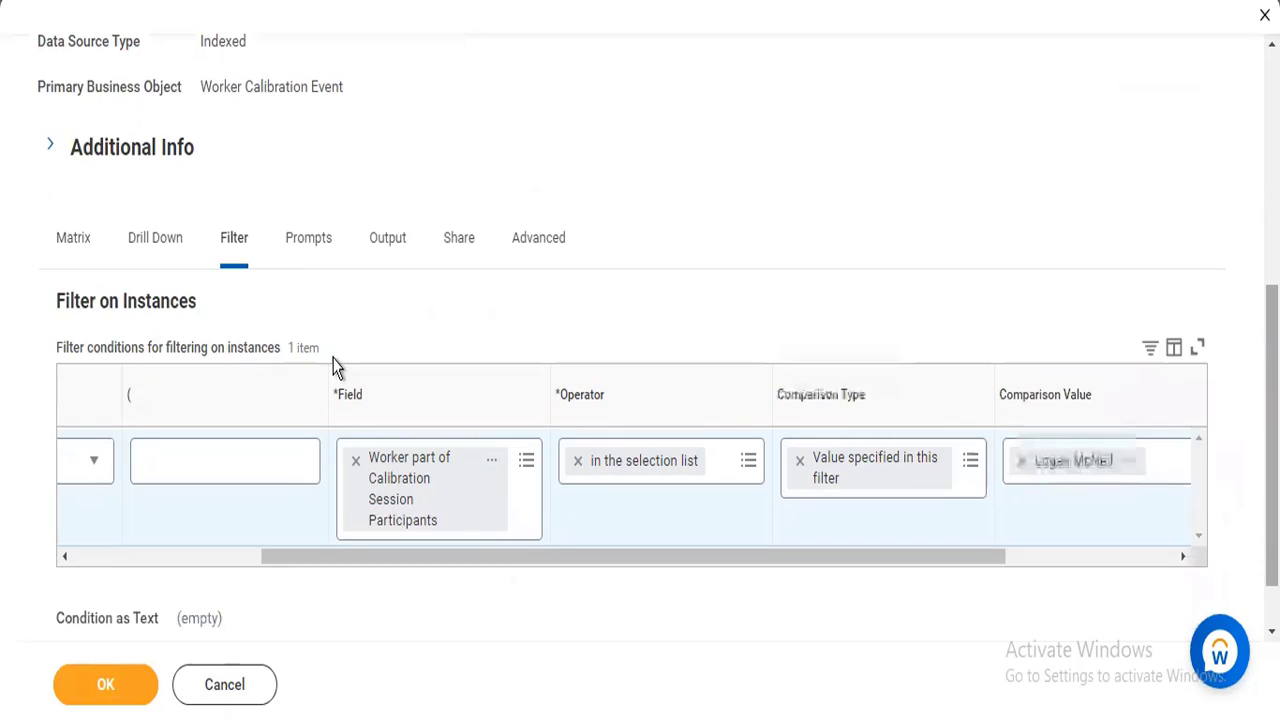
{"action": "left_click", "coordinate": [293, 241]}
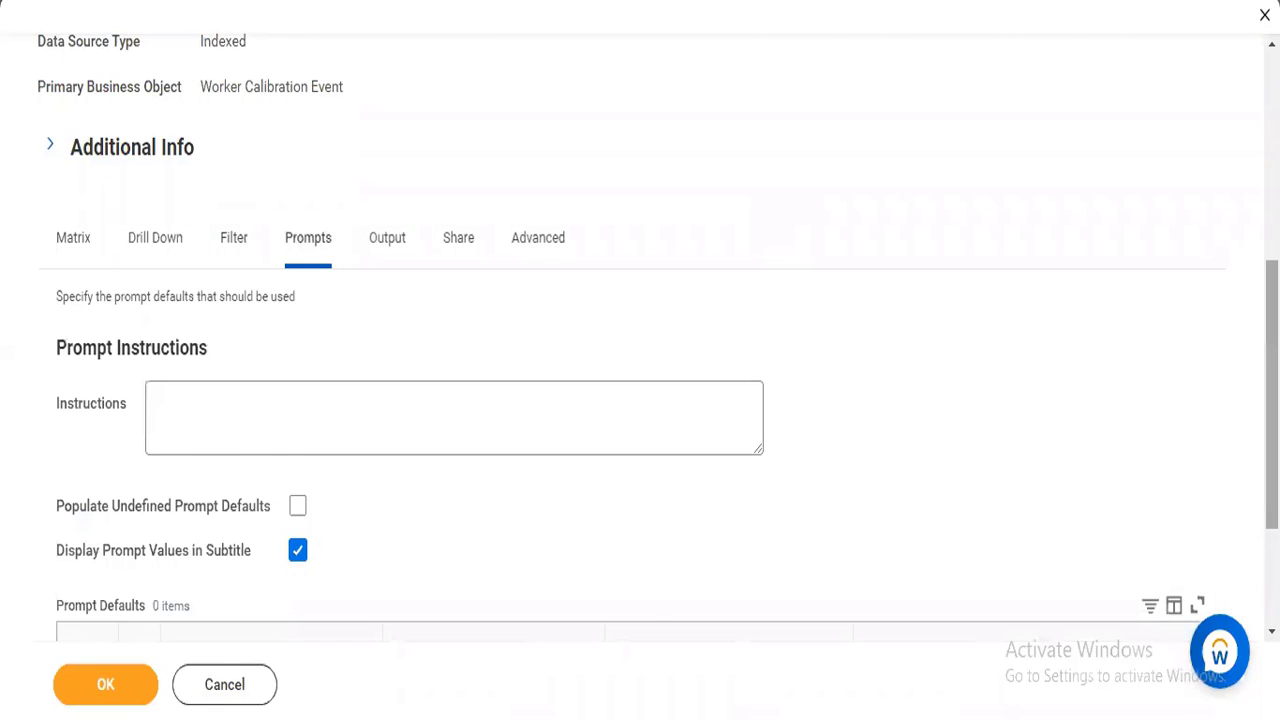
{"action": "scroll", "coordinate": [658, 334], "scroll_direction": "down", "scroll_amount": 1}
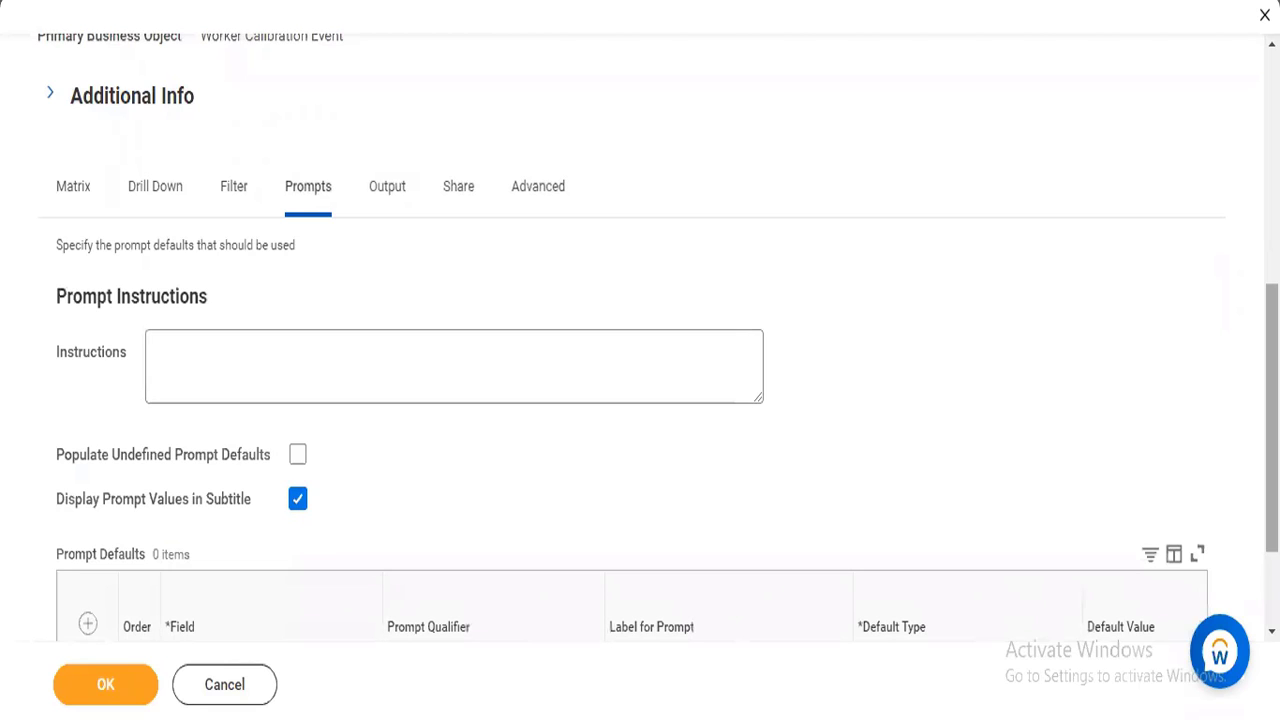
{"action": "scroll", "coordinate": [97, 480], "scroll_direction": "down", "scroll_amount": 3}
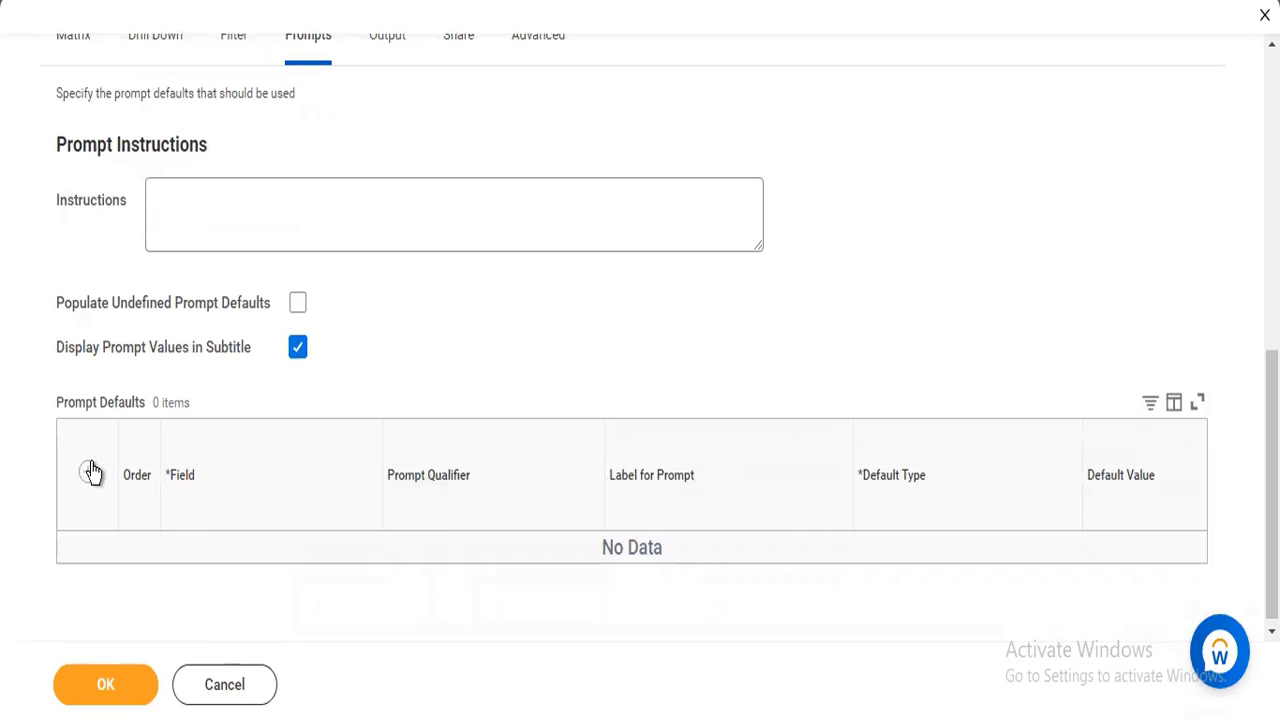
{"action": "left_click", "coordinate": [89, 471]}
{"action": "left_click", "coordinate": [246, 566]}
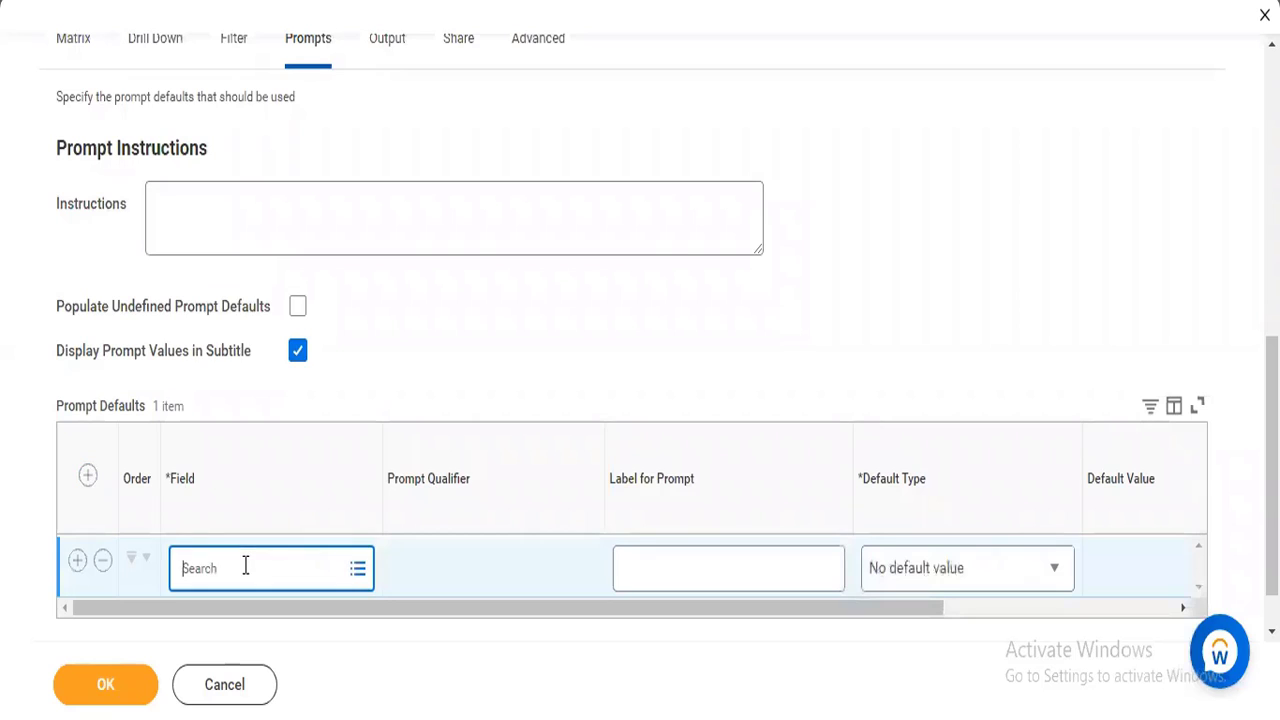
{"action": "type", "text": "employee"}
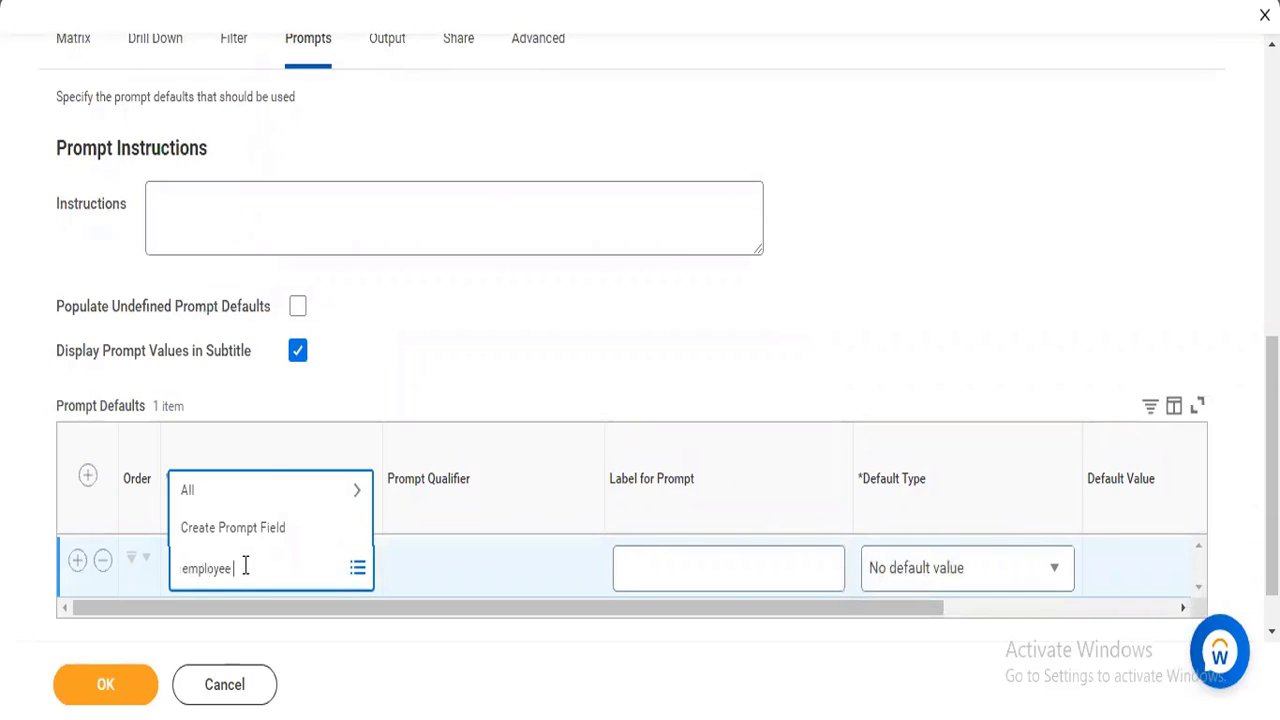
{"action": "type", "text": " ty"}
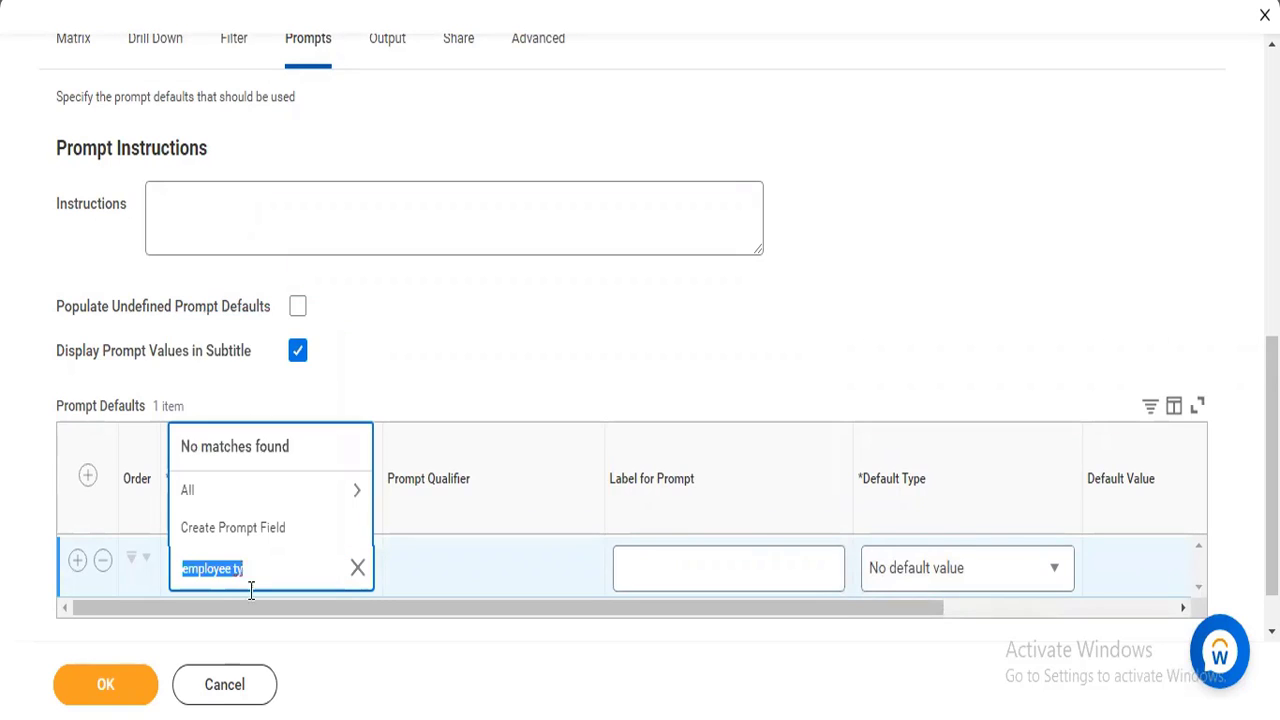
Choose Calibration Node for nBox from all prompt fields and review the row's remaining settings.
{"action": "left_click", "coordinate": [283, 500]}
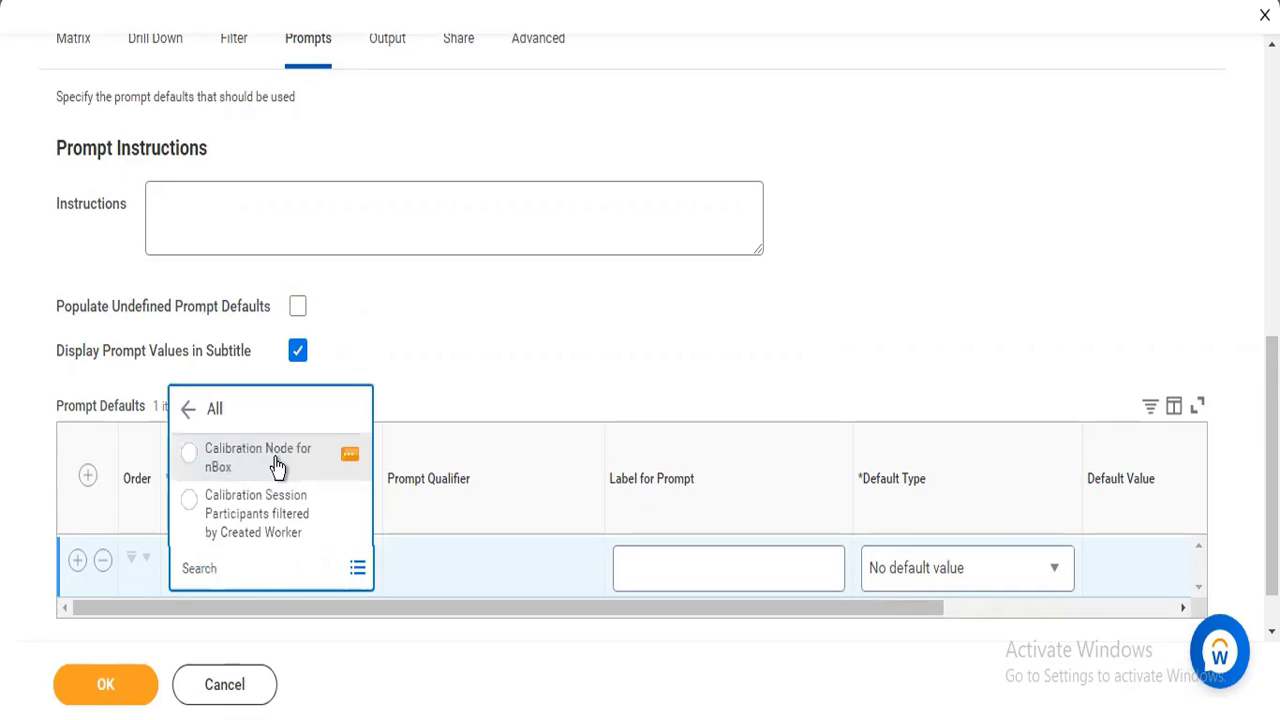
{"action": "left_click", "coordinate": [278, 466]}
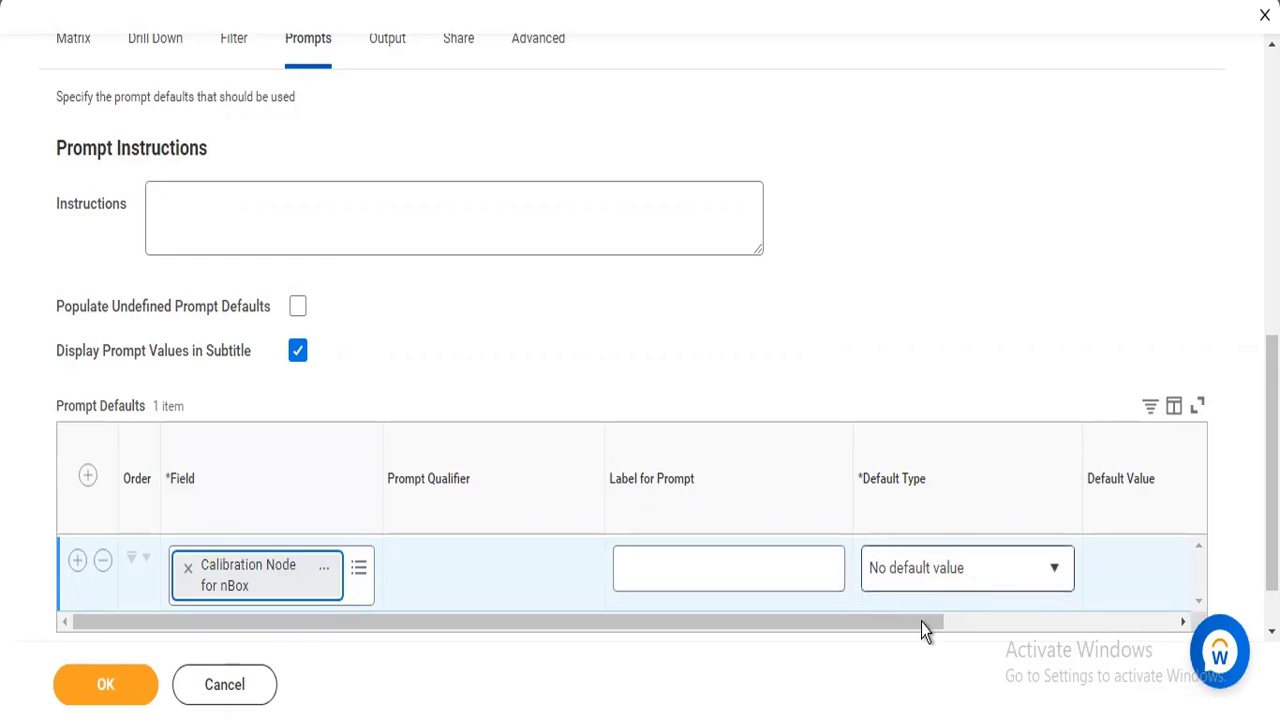
{"action": "left_click_drag", "start_coordinate": [921, 622], "coordinate": [1186, 622]}
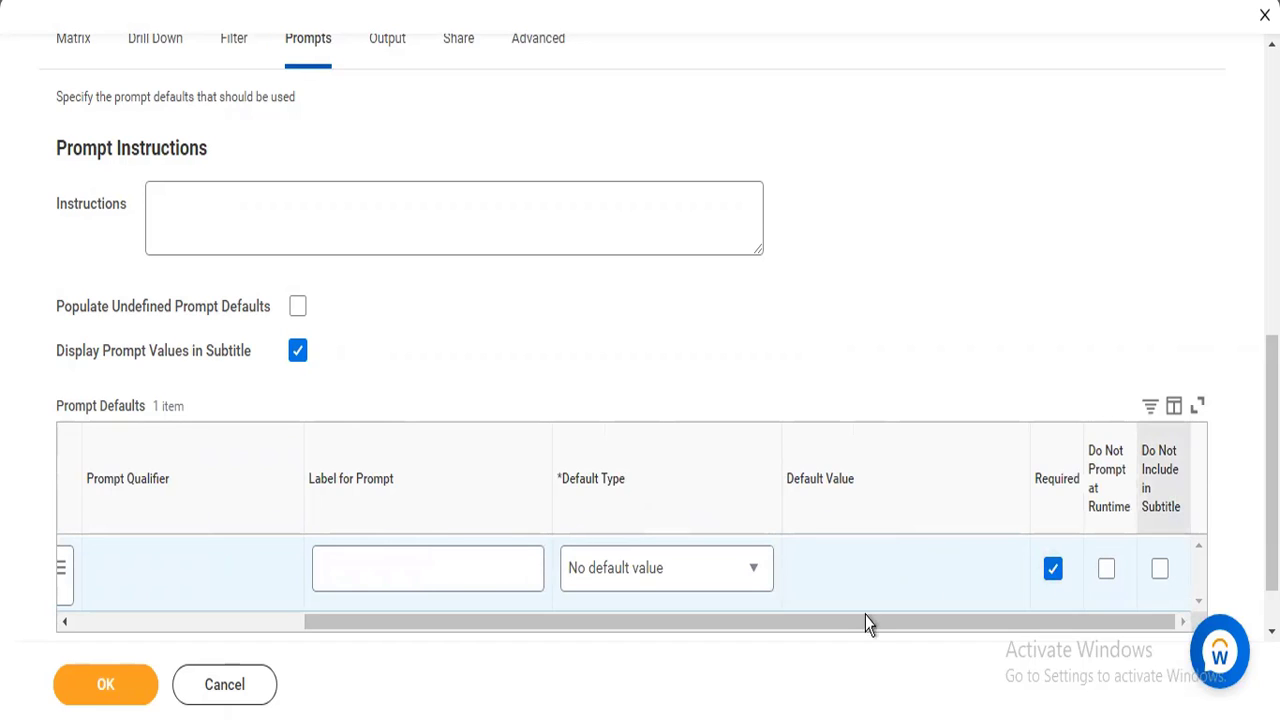
{"action": "left_click_drag", "start_coordinate": [840, 632], "coordinate": [566, 646]}
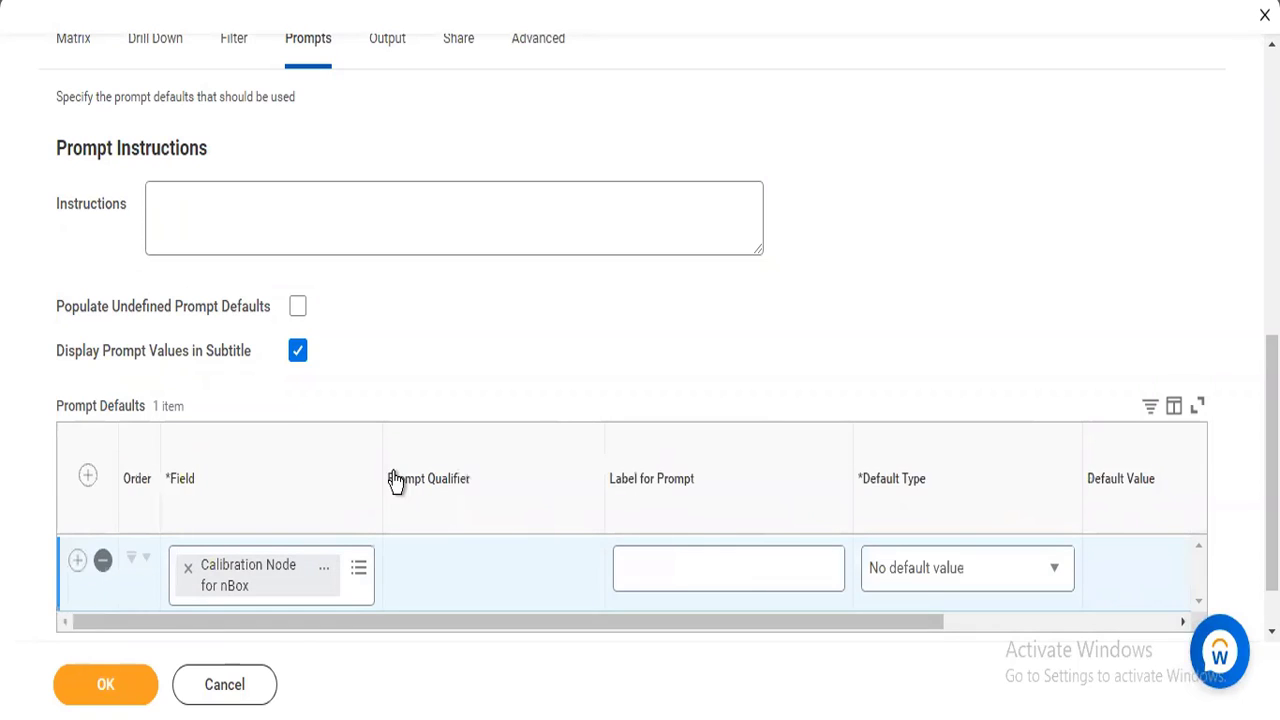
Review the report's worklet output options and share the report definition with all authorized users.
{"action": "left_click", "coordinate": [390, 45]}
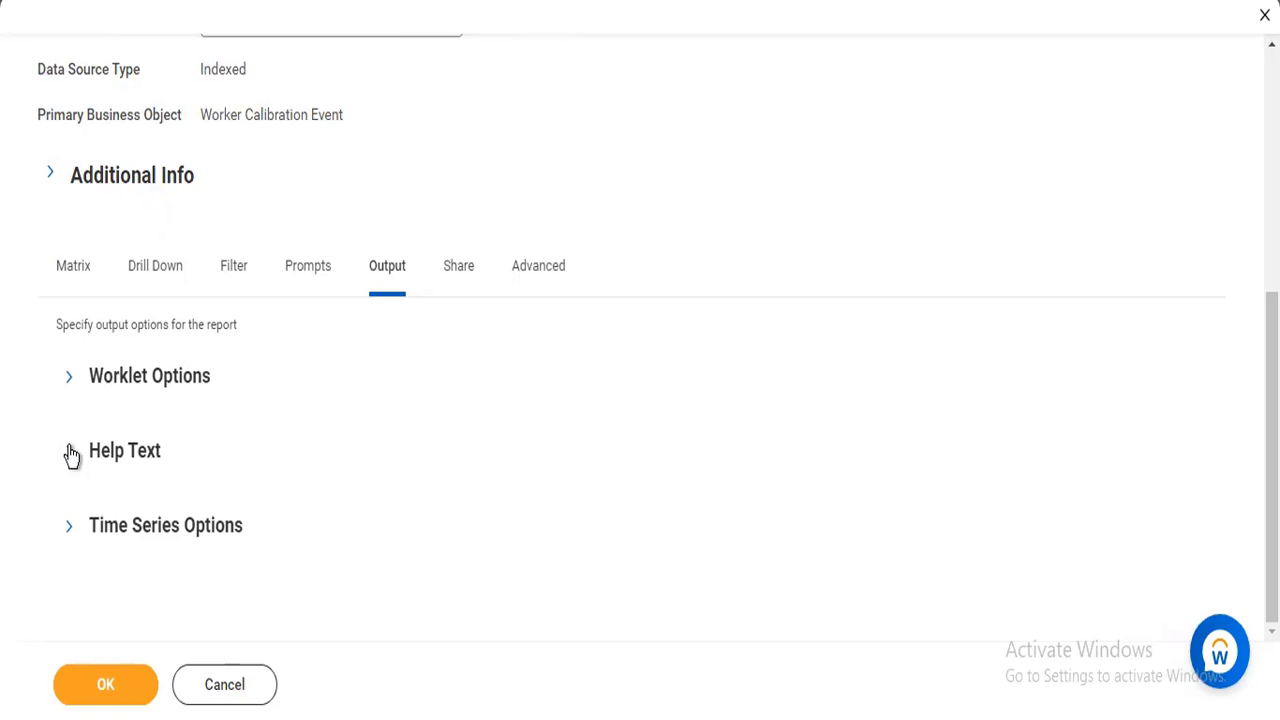
{"action": "left_click", "coordinate": [72, 380]}
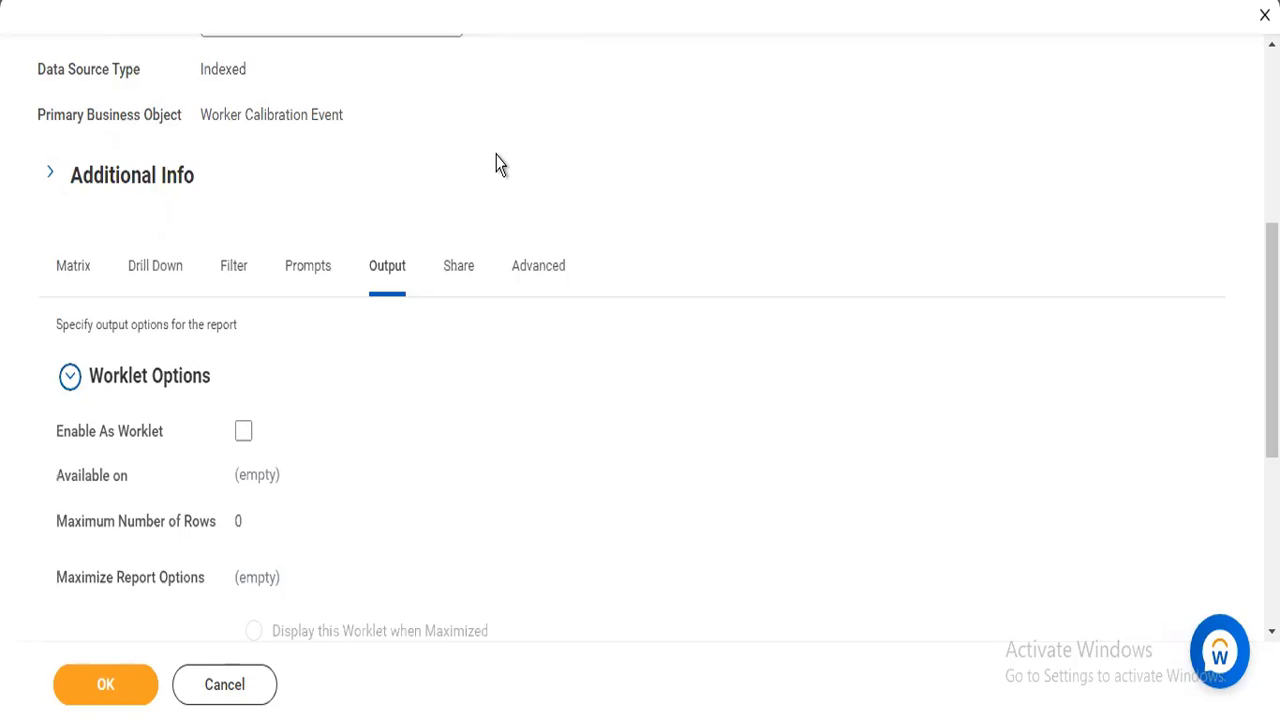
{"action": "left_click", "coordinate": [456, 270]}
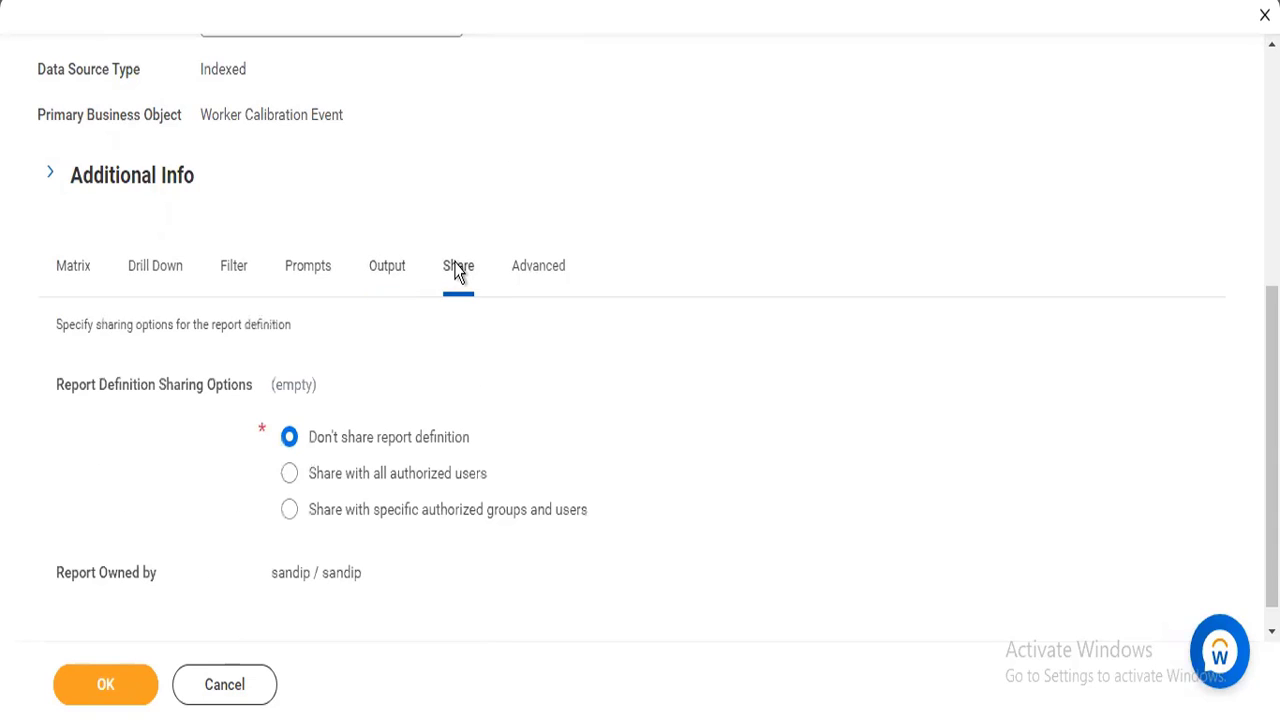
{"action": "left_click", "coordinate": [289, 476]}
Review the report's advanced options and add a facet filter row.
{"action": "left_click", "coordinate": [558, 271]}
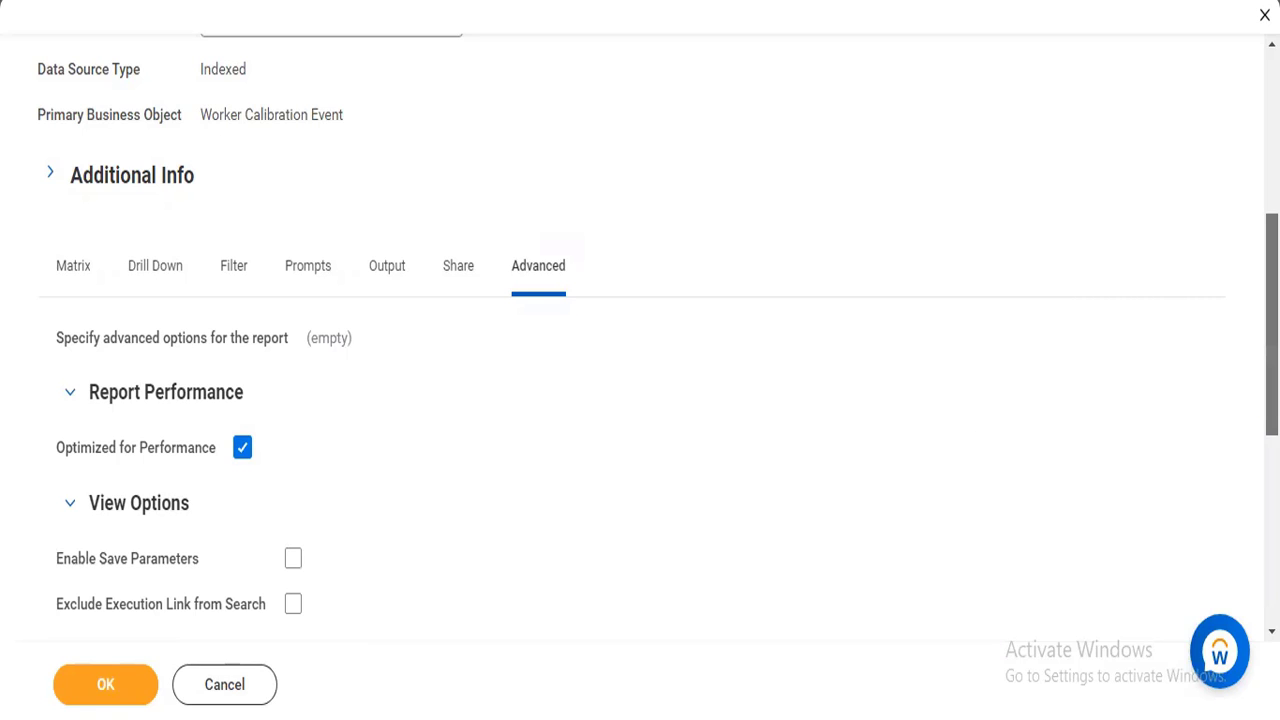
{"action": "scroll", "coordinate": [640, 340], "scroll_direction": "down", "scroll_amount": 3}
{"action": "scroll", "coordinate": [640, 340], "scroll_direction": "down", "scroll_amount": 2}
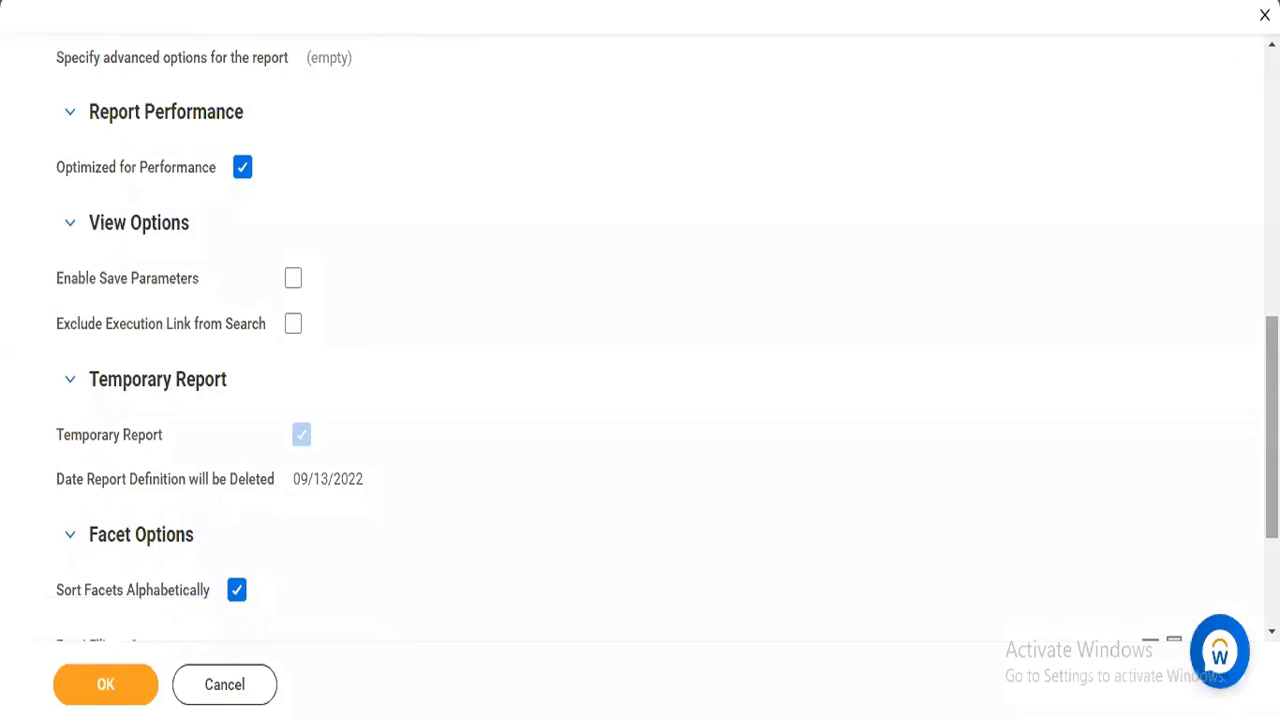
{"action": "scroll", "coordinate": [640, 340], "scroll_direction": "down", "scroll_amount": 1}
{"action": "scroll", "coordinate": [640, 340], "scroll_direction": "down", "scroll_amount": 2}
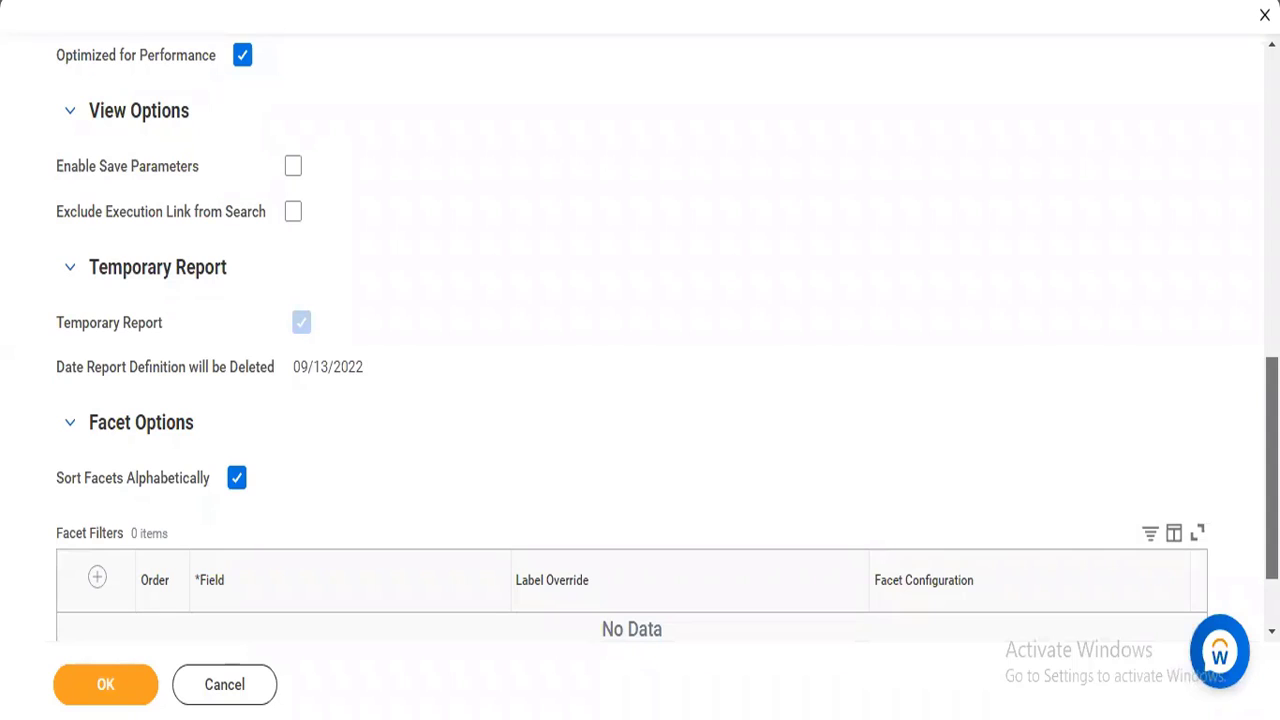
{"action": "scroll", "coordinate": [414, 614], "scroll_direction": "down", "scroll_amount": 1}
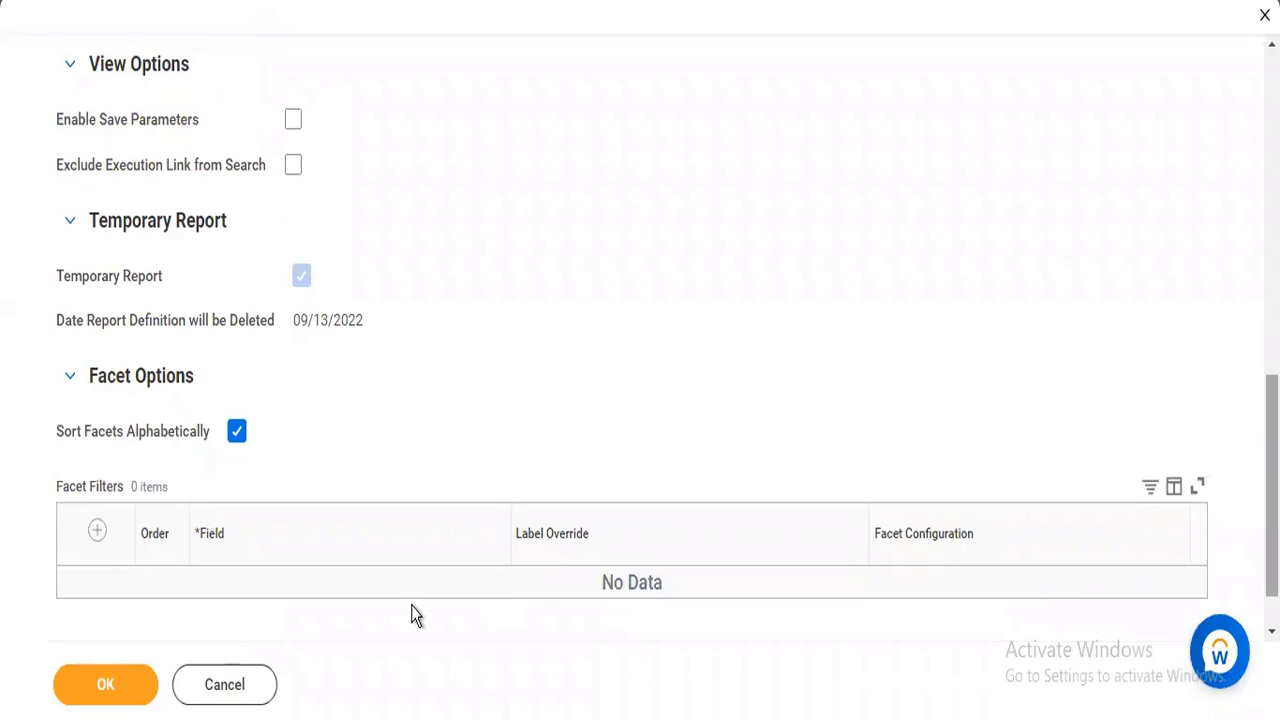
{"action": "left_click", "coordinate": [102, 537]}
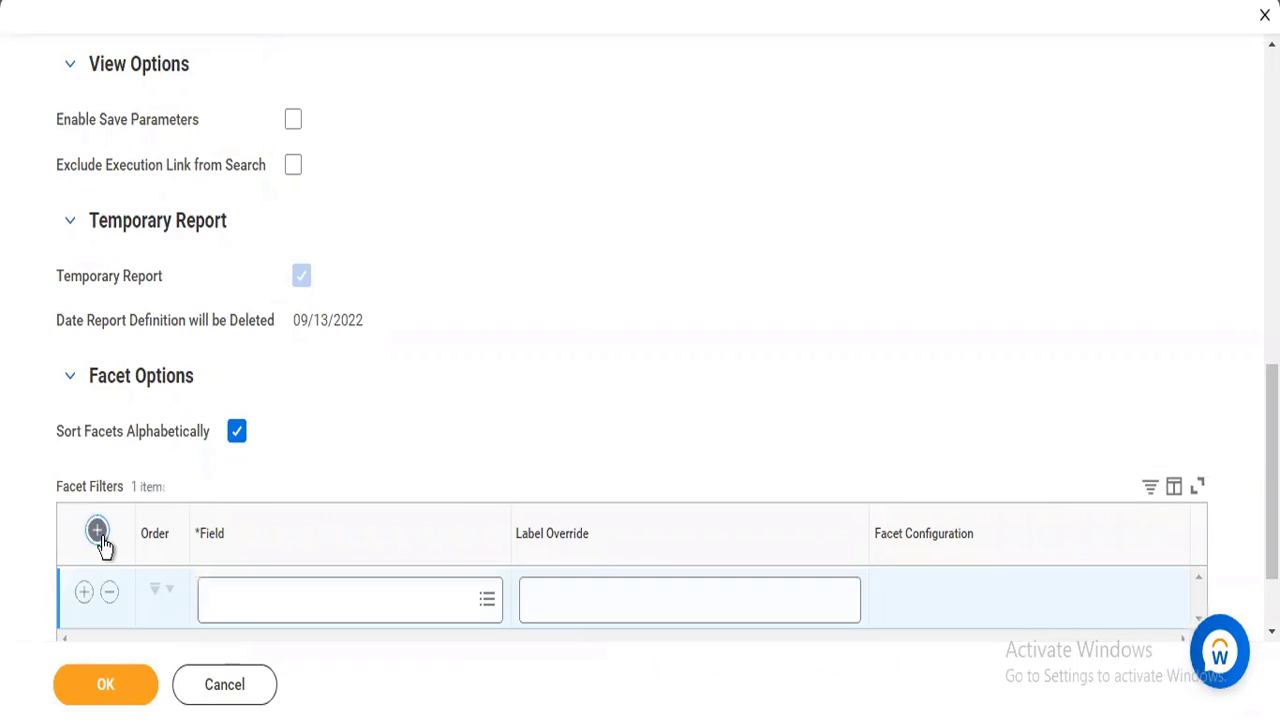
Search the first facet filter's field for talent and choose Calibration: Talent Based Performance Rating.
{"action": "left_click", "coordinate": [263, 605]}
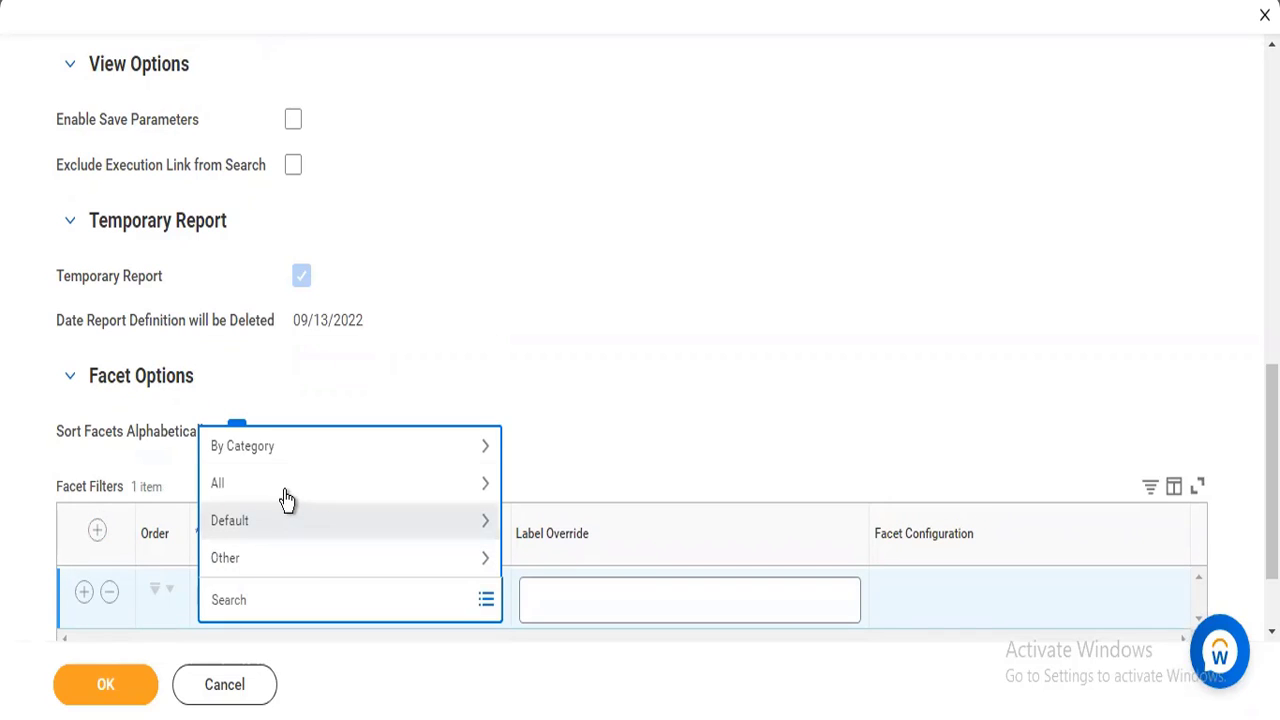
{"action": "left_click", "coordinate": [284, 491]}
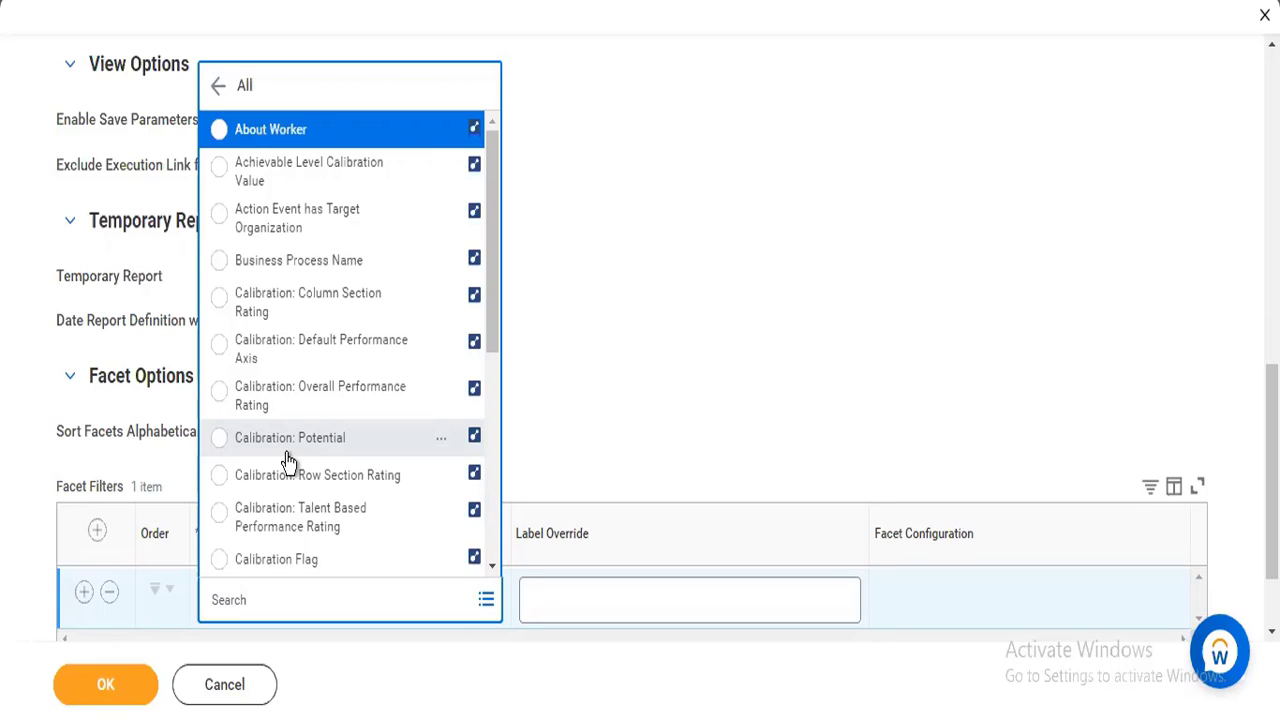
{"action": "left_click", "coordinate": [288, 597]}
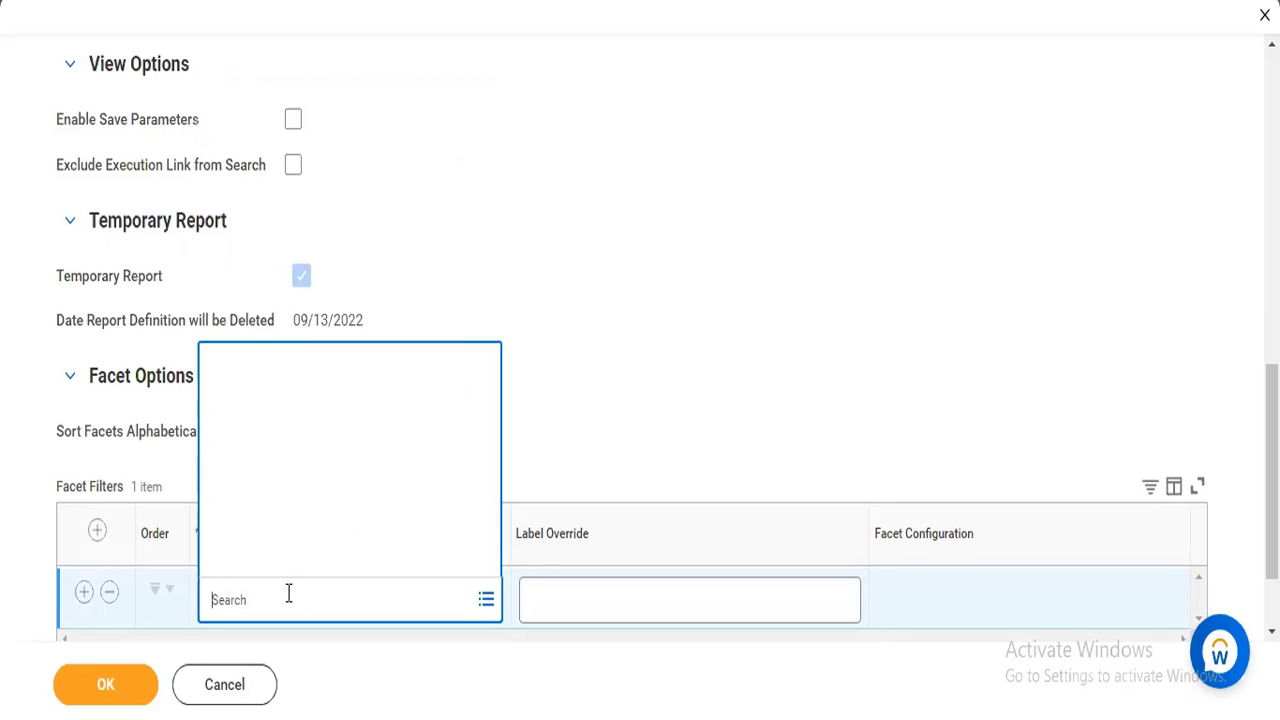
{"action": "type", "text": "talen"}
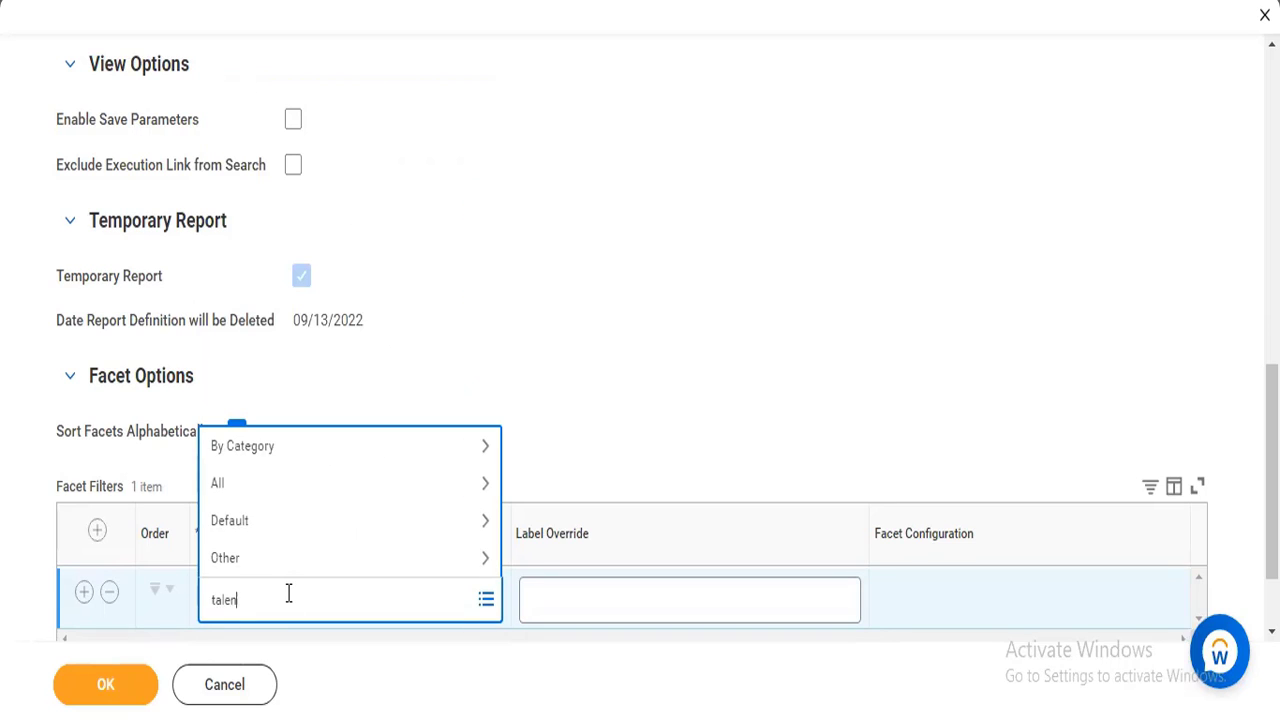
{"action": "type", "text": "t"}
{"action": "key", "text": "Return"}
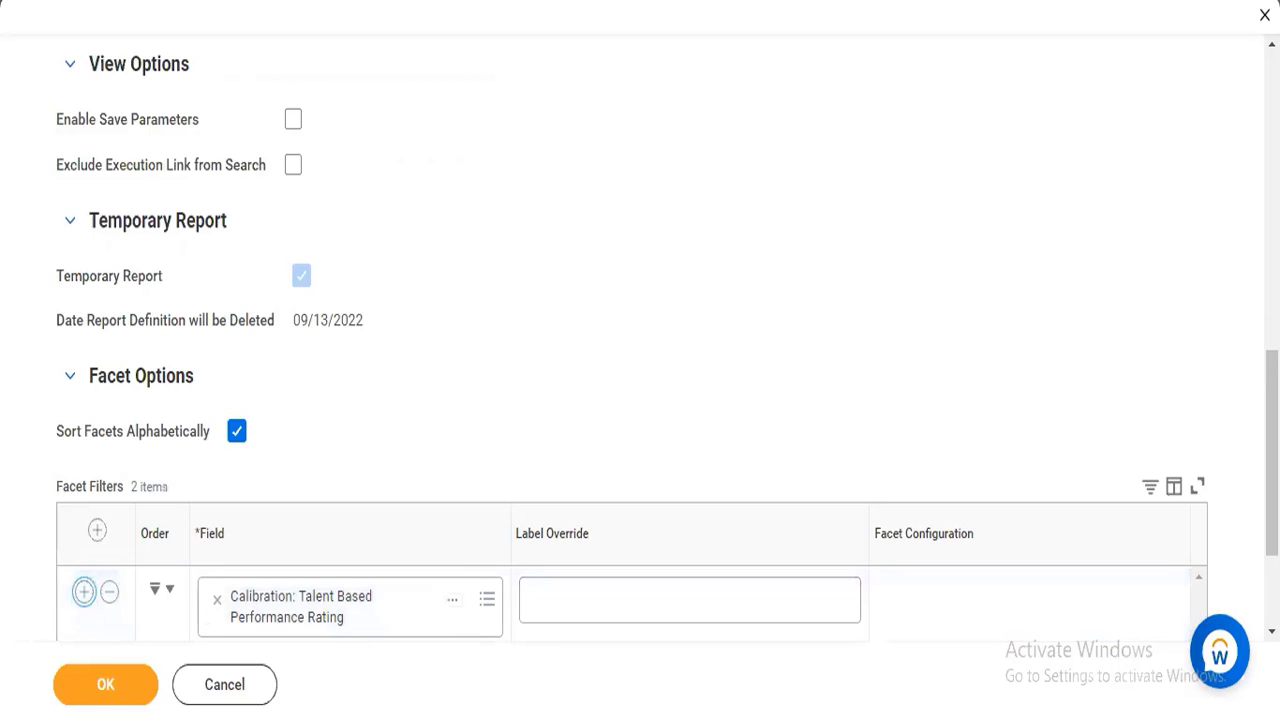
Set the second facet filter's field to Calibration: Potential and discard the extra empty row.
{"action": "left_click_drag", "start_coordinate": [1271, 462], "coordinate": [1271, 530]}
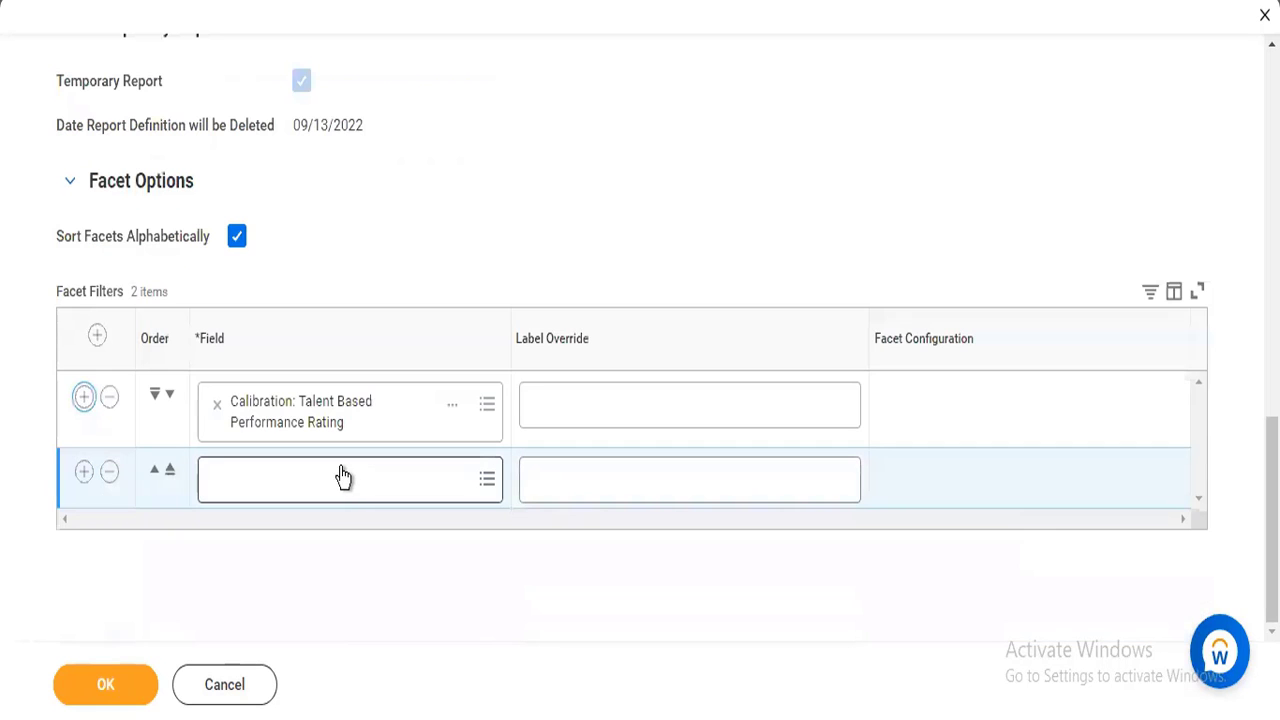
{"action": "left_click", "coordinate": [343, 467]}
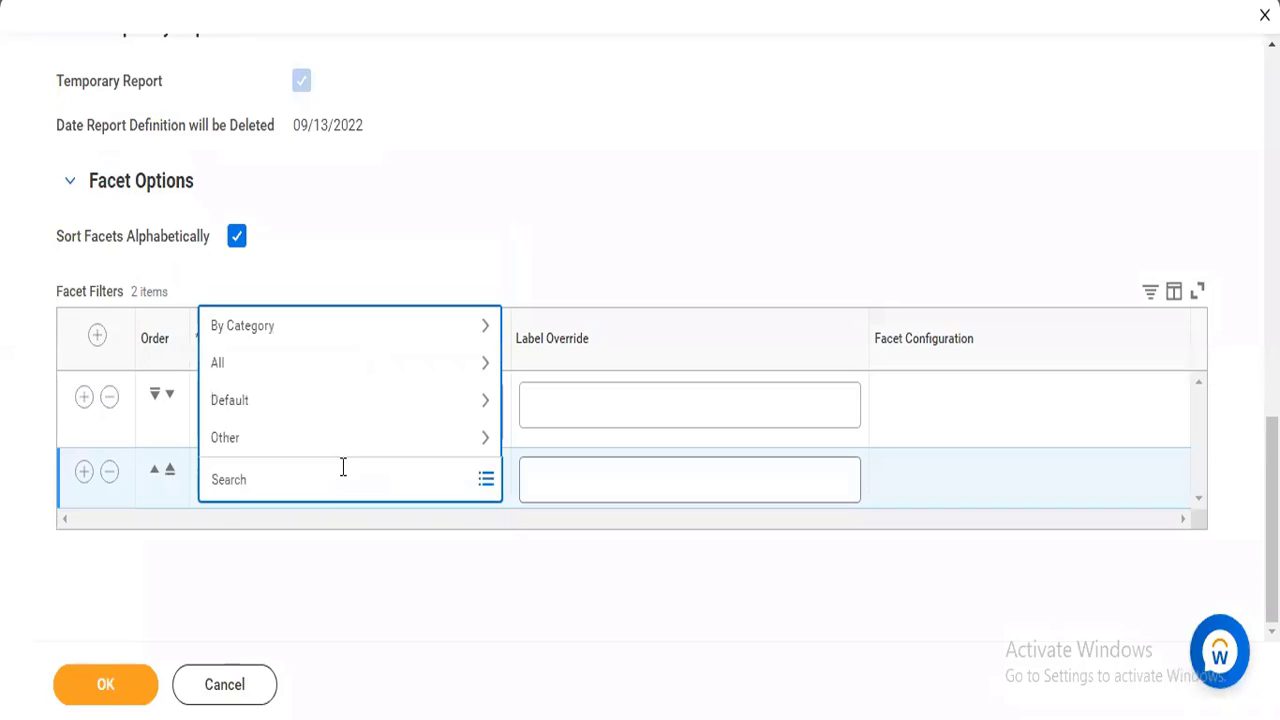
{"action": "left_click", "coordinate": [310, 362]}
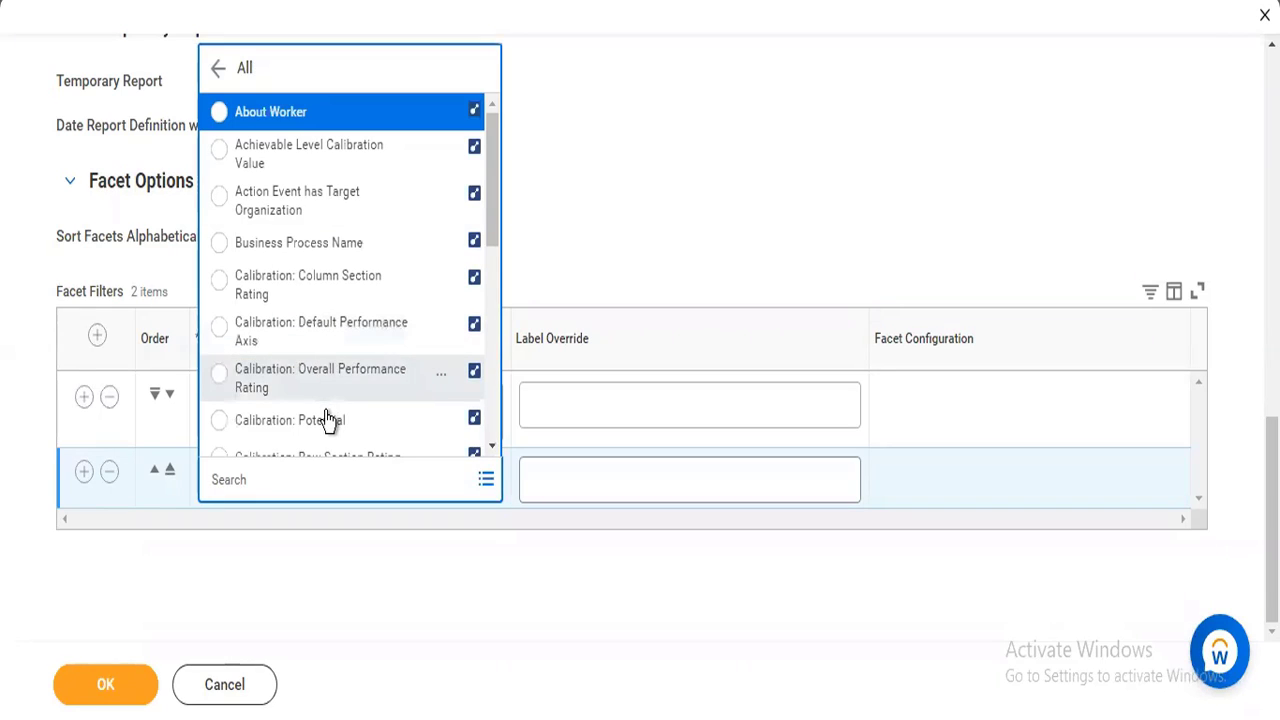
{"action": "left_click", "coordinate": [772, 157]}
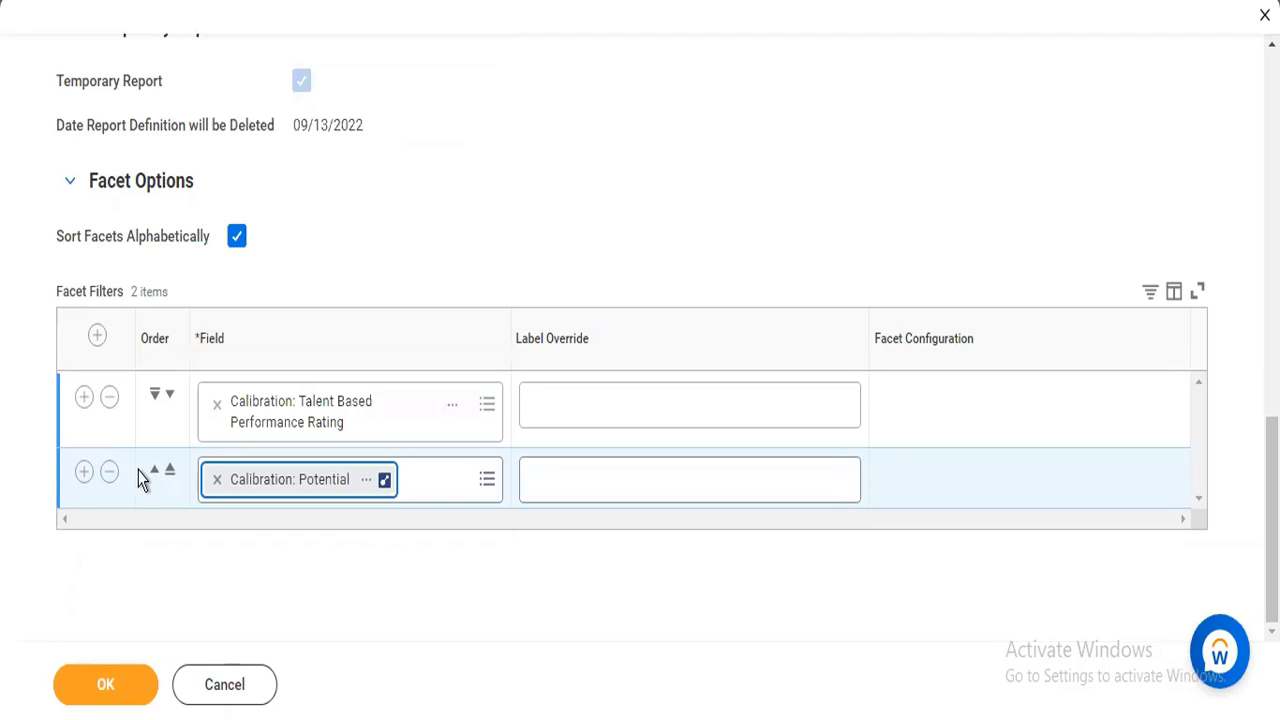
{"action": "left_click", "coordinate": [83, 473]}
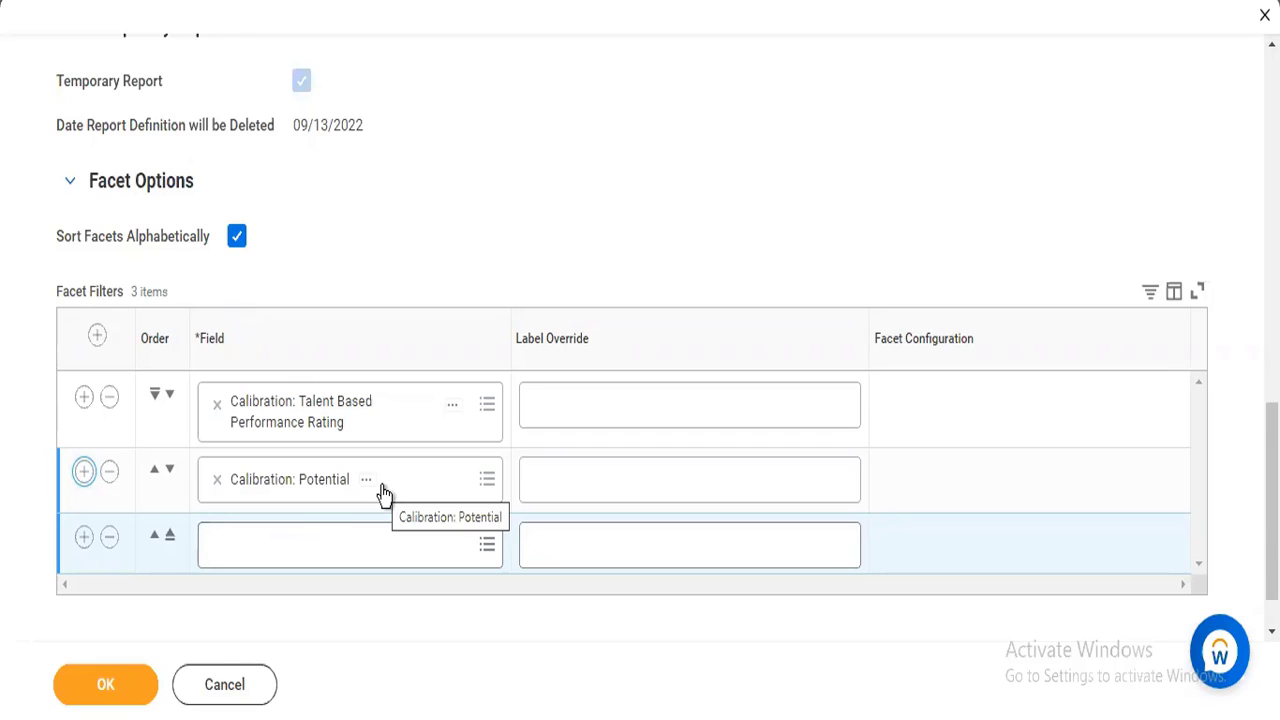
{"action": "left_click", "coordinate": [110, 540]}
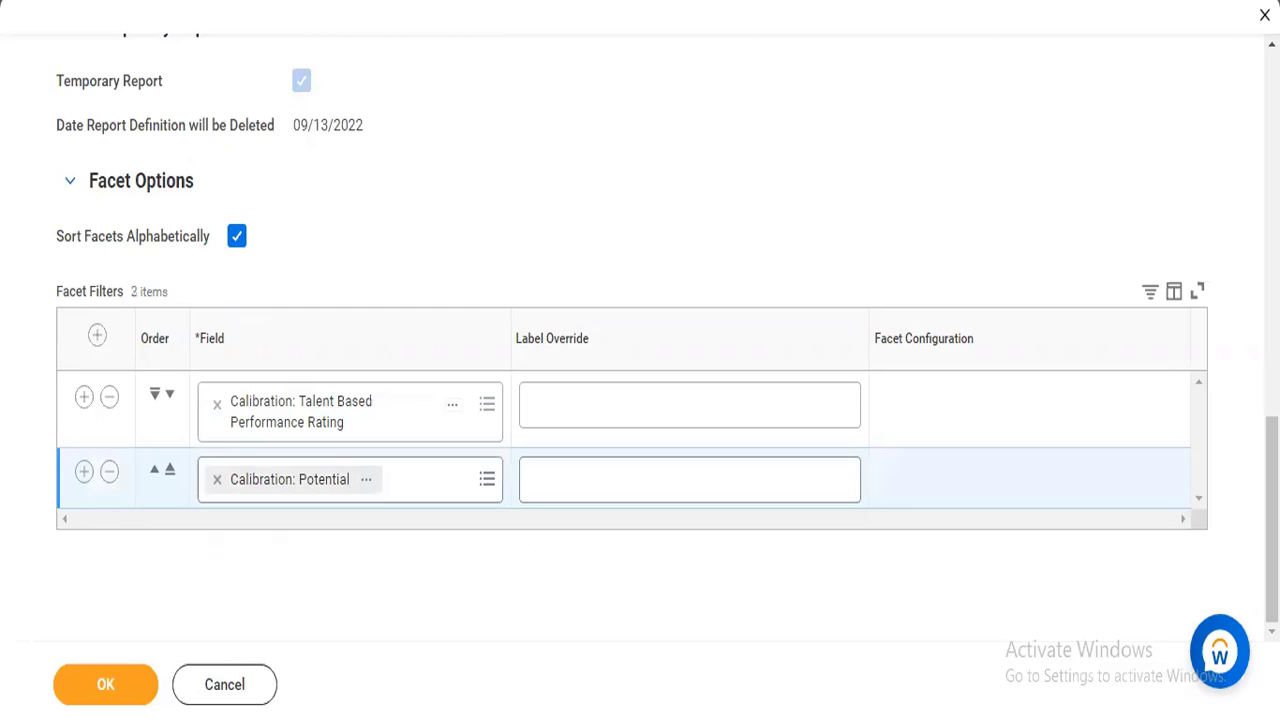
Recheck the report's general and advanced settings and save the report definition.
{"action": "scroll", "coordinate": [640, 340], "scroll_direction": "up", "scroll_amount": 5}
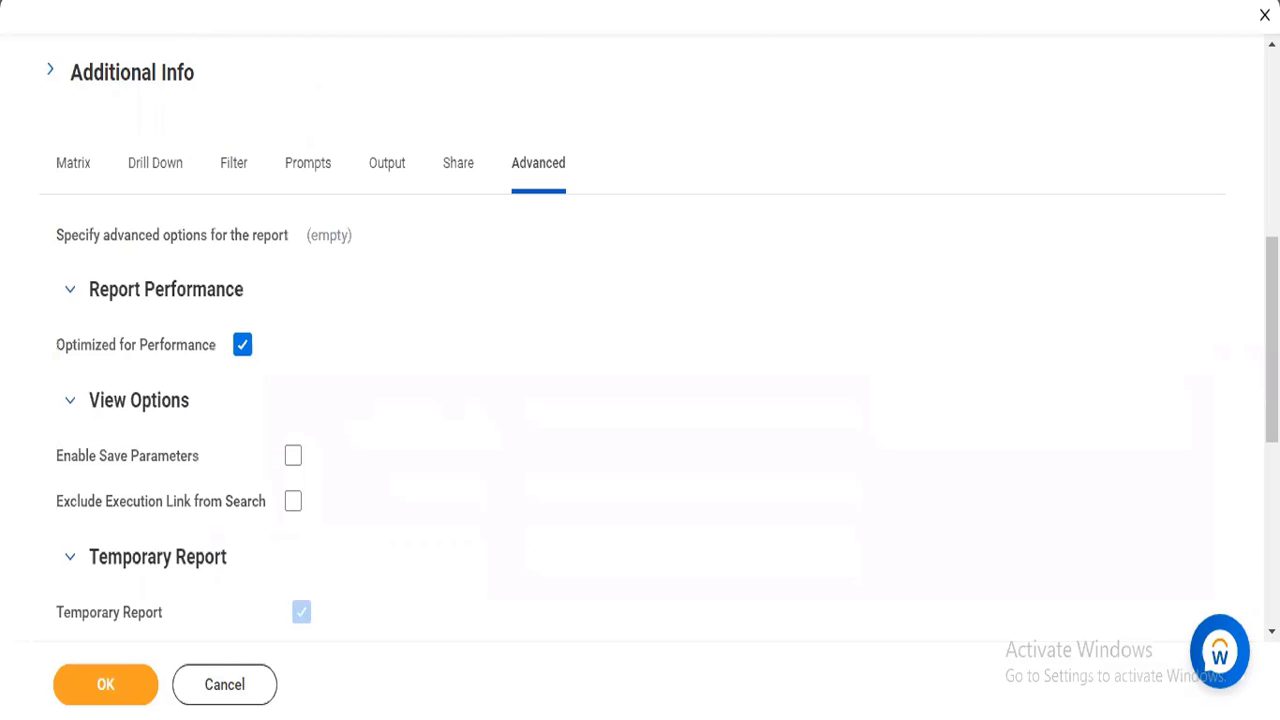
{"action": "scroll", "coordinate": [640, 340], "scroll_direction": "up", "scroll_amount": 5}
{"action": "scroll", "coordinate": [640, 340], "scroll_direction": "down", "scroll_amount": 6}
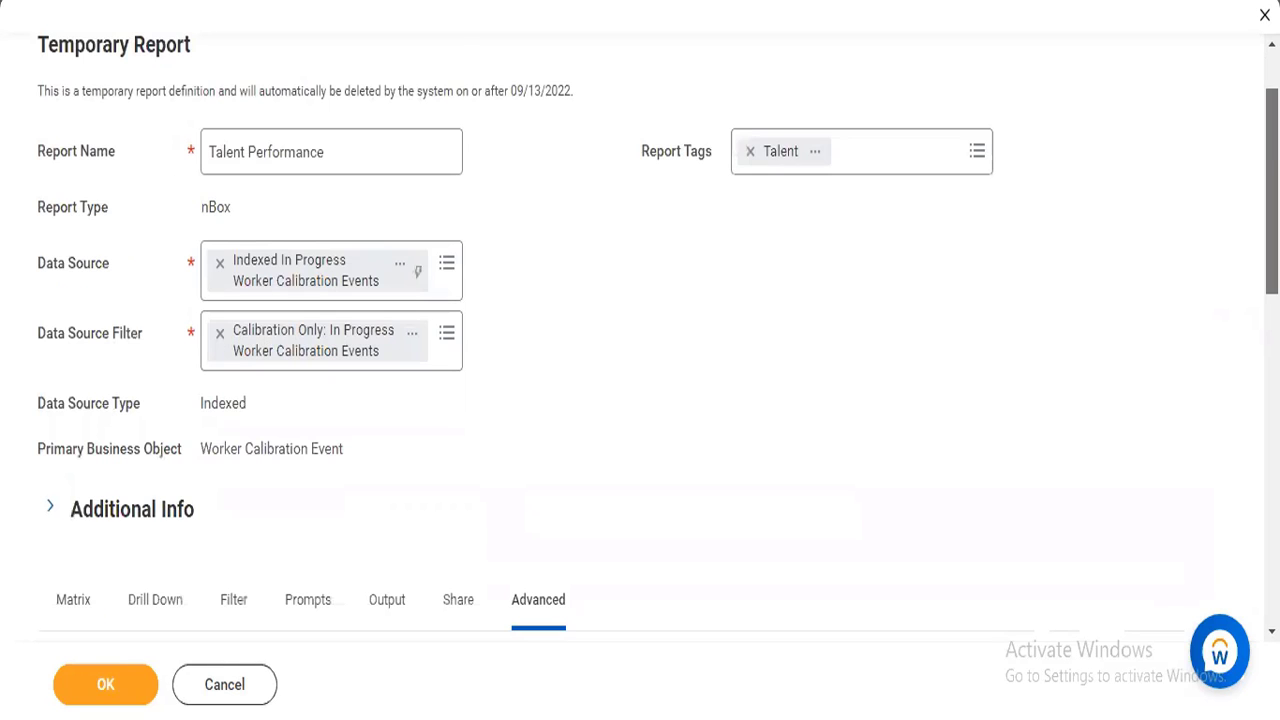
{"action": "scroll", "coordinate": [640, 340], "scroll_direction": "down", "scroll_amount": 4}
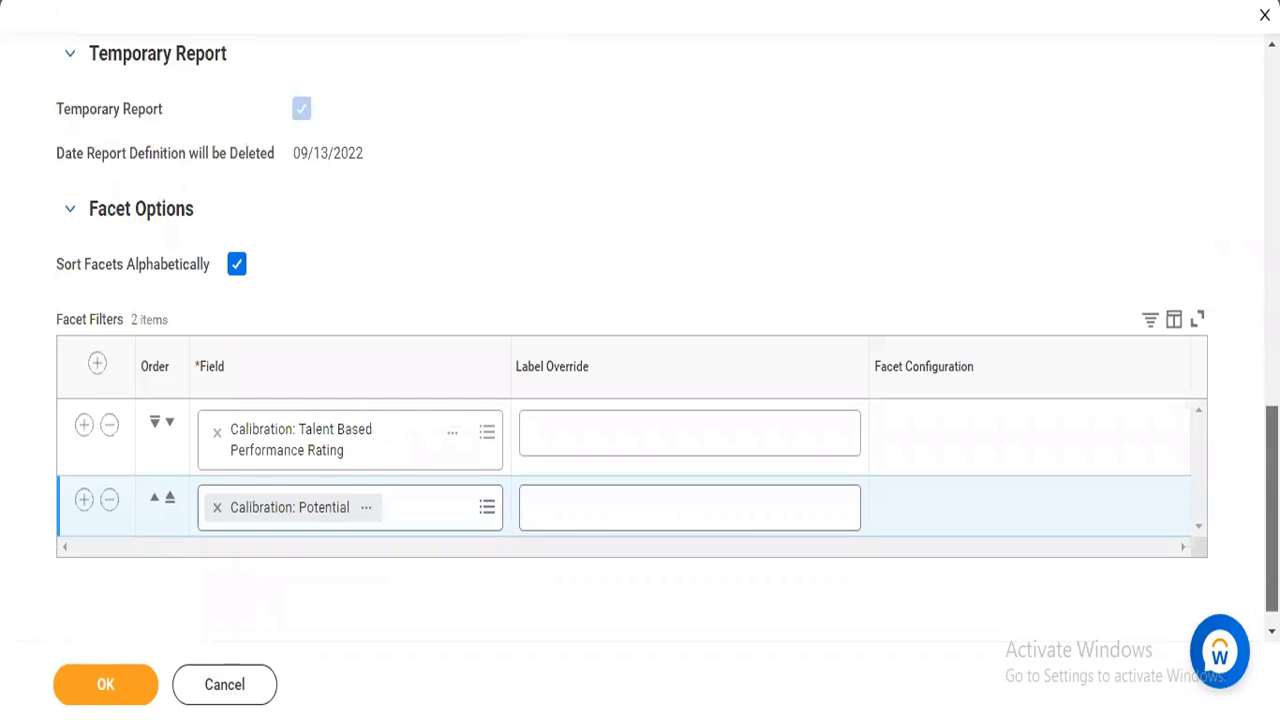
{"action": "scroll", "coordinate": [640, 340], "scroll_direction": "up", "scroll_amount": 4}
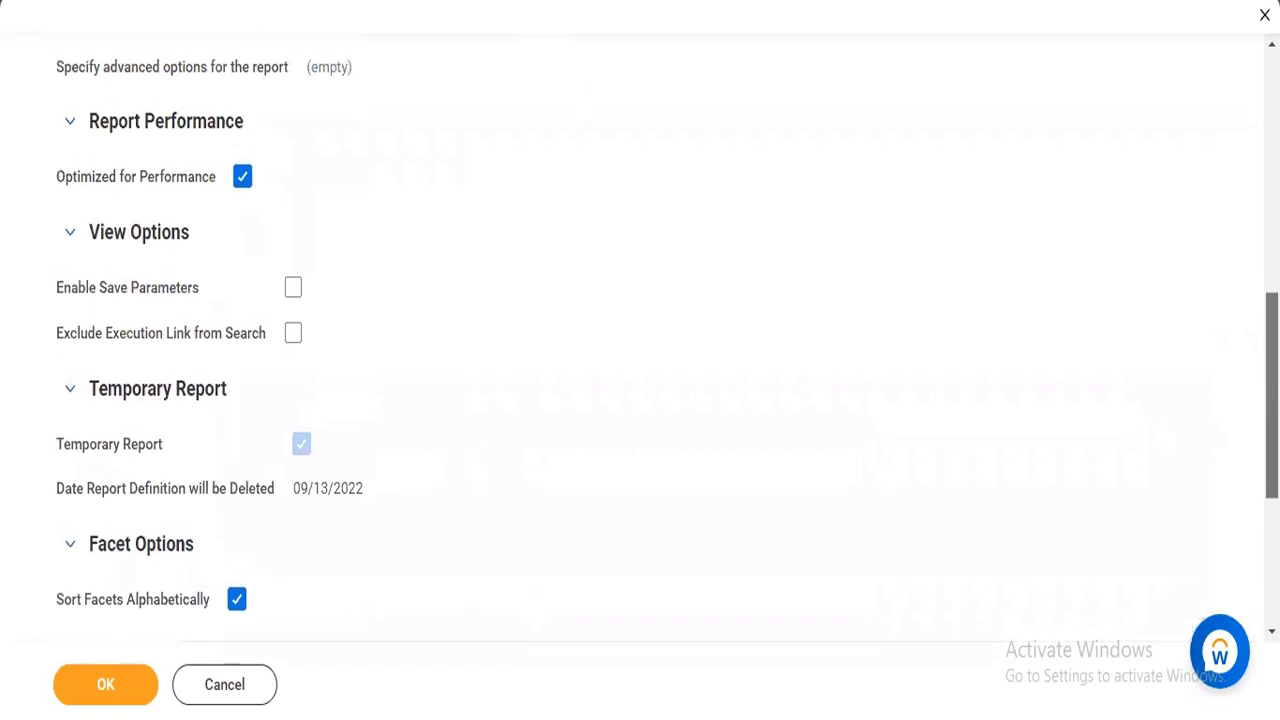
{"action": "scroll", "coordinate": [134, 449], "scroll_direction": "up", "scroll_amount": 1}
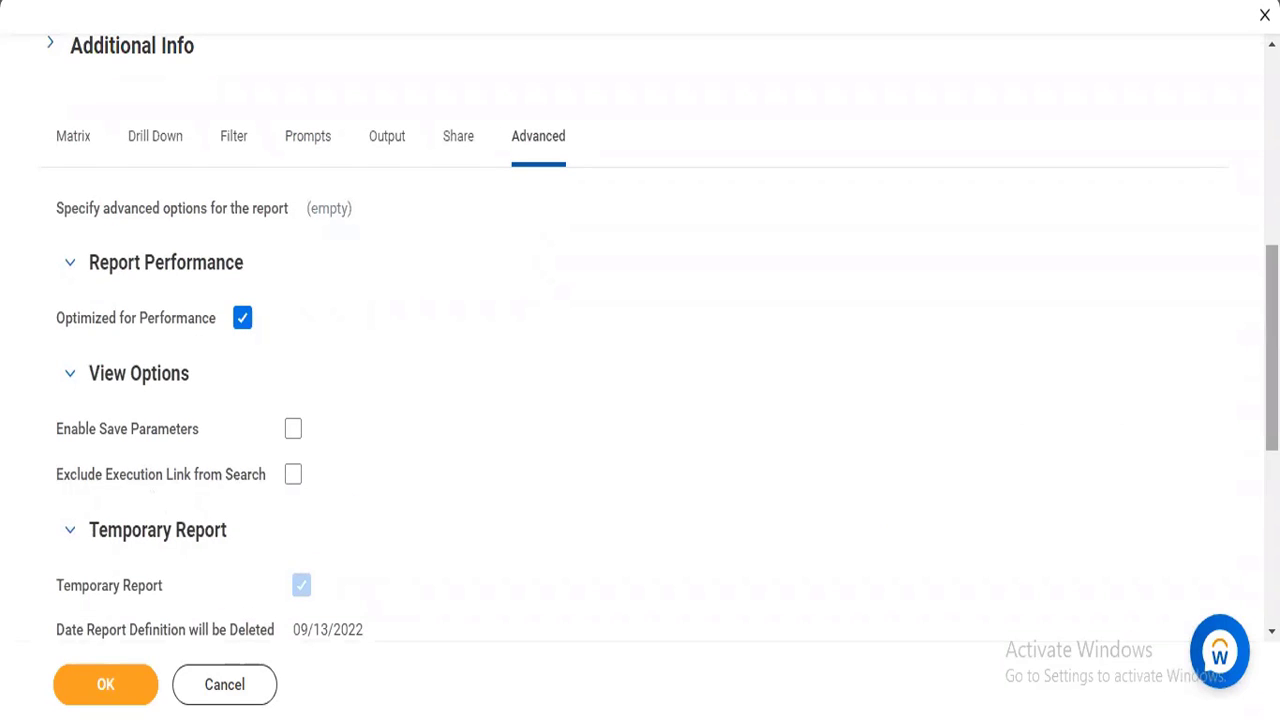
{"action": "left_click_drag", "start_coordinate": [1272, 330], "coordinate": [1272, 466]}
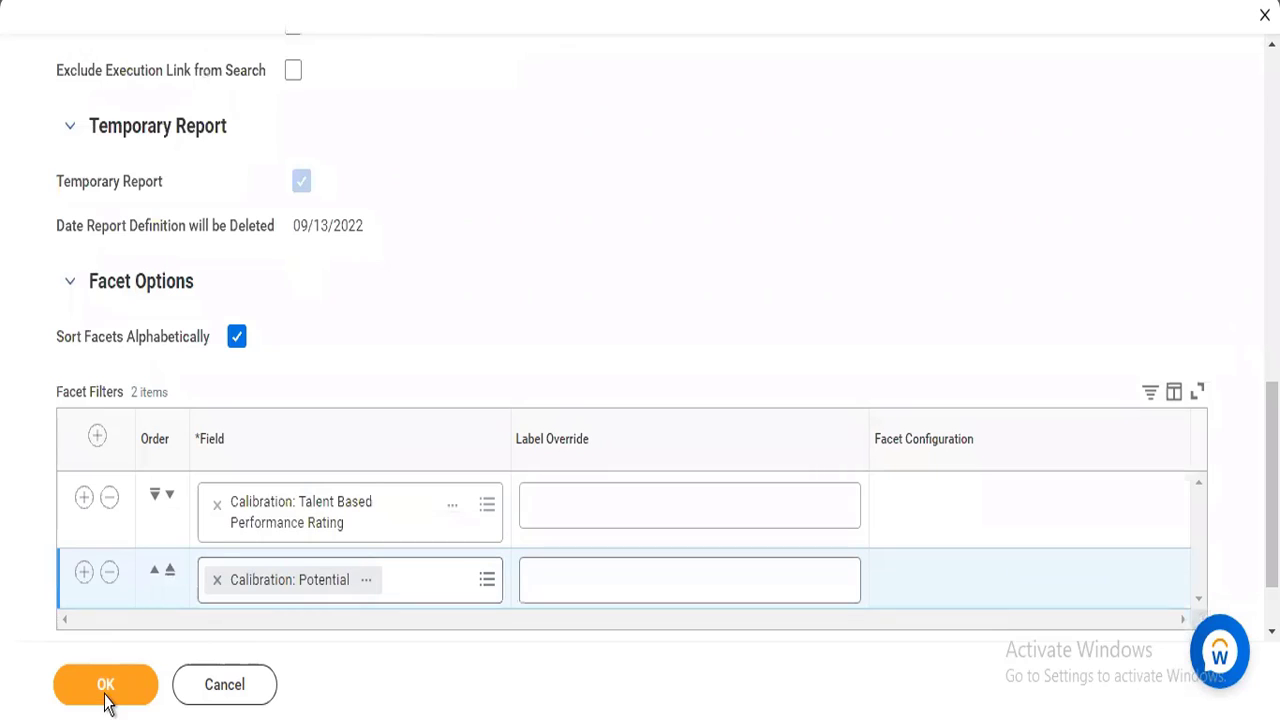
{"action": "left_click", "coordinate": [106, 690]}
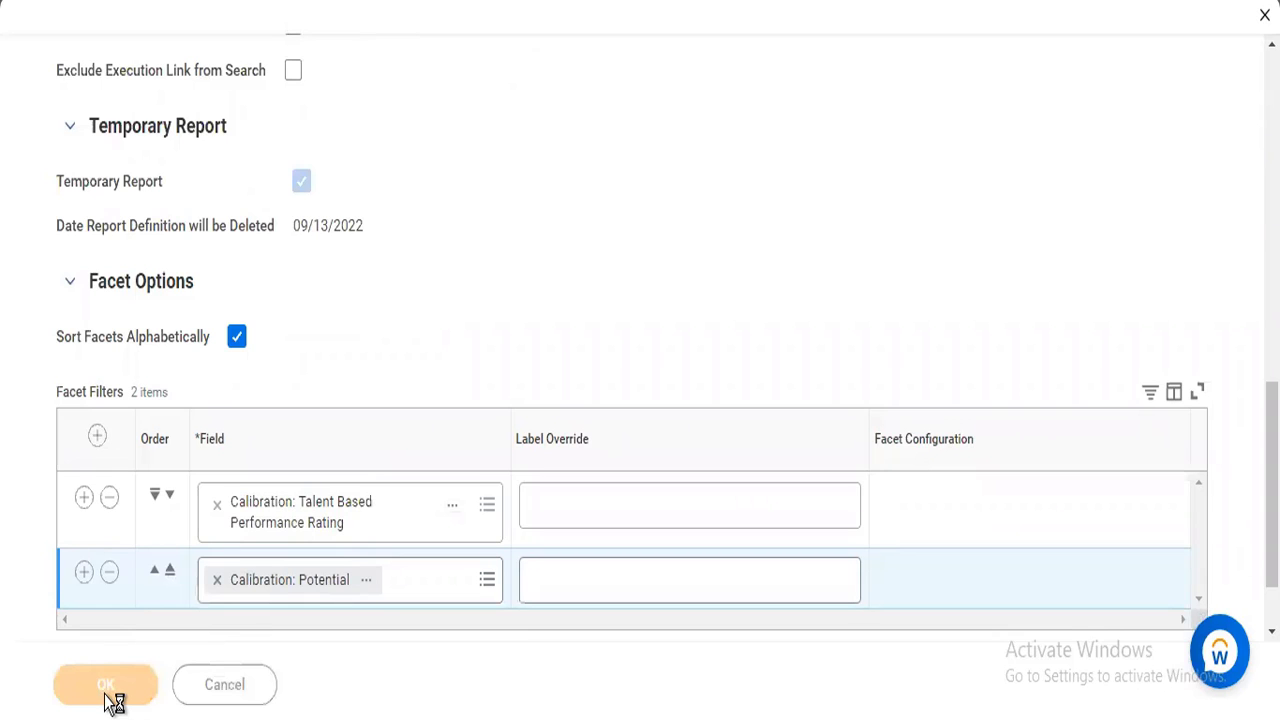
Examine the saved report's general details, row grouping, column grouping and nBox display settings.
{"action": "scroll", "coordinate": [130, 688], "scroll_direction": "down", "scroll_amount": 5}
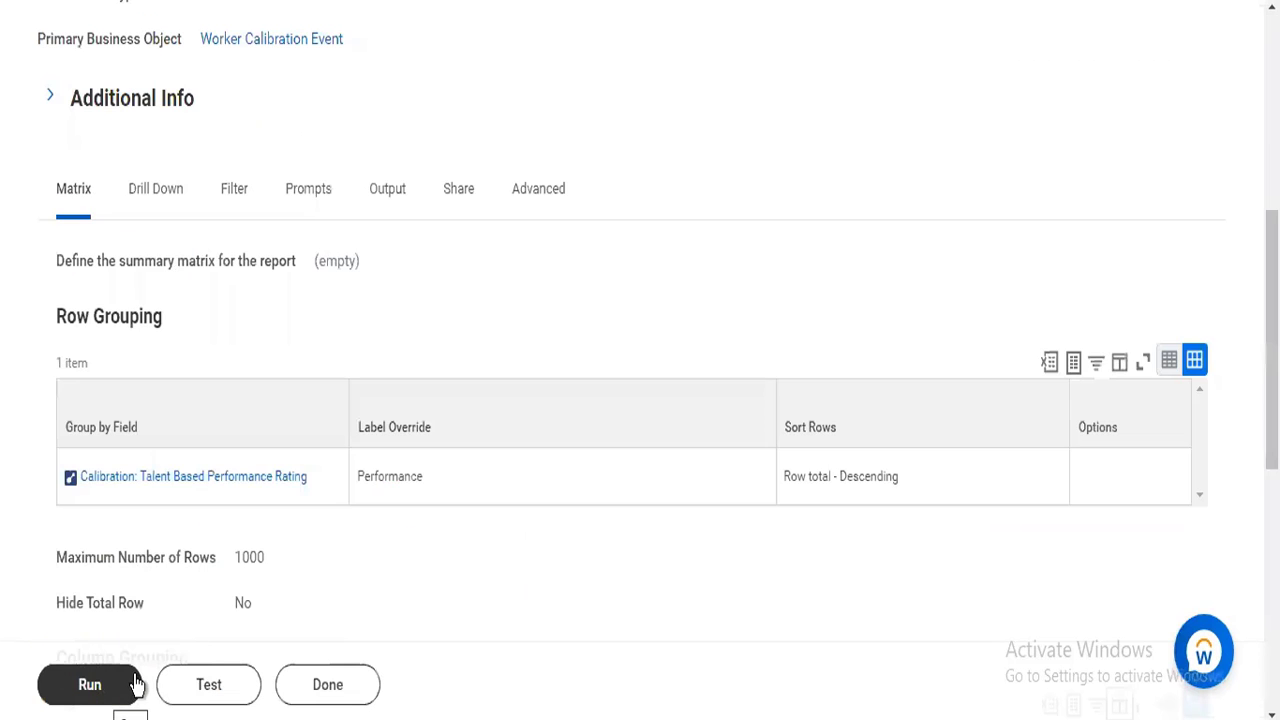
{"action": "scroll", "coordinate": [640, 360], "scroll_direction": "up", "scroll_amount": 5}
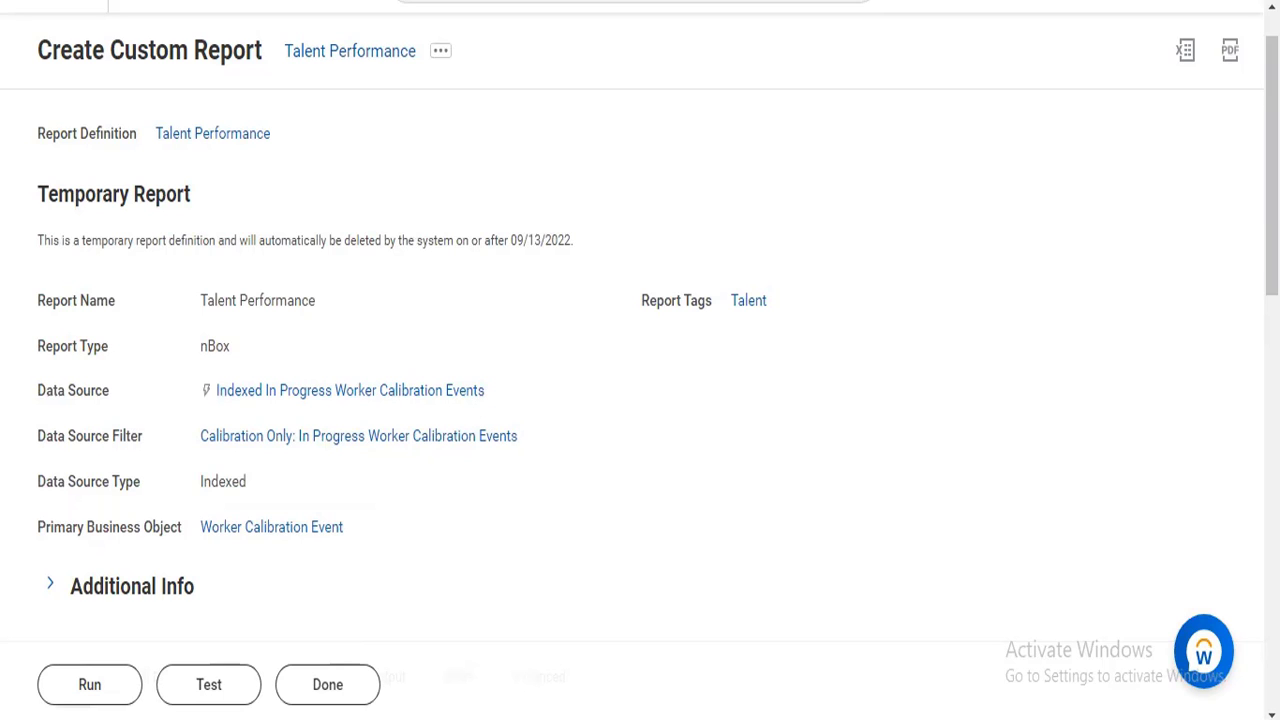
{"action": "left_click_drag", "start_coordinate": [1272, 265], "coordinate": [1272, 267]}
{"action": "scroll", "coordinate": [681, 436], "scroll_direction": "down", "scroll_amount": 5}
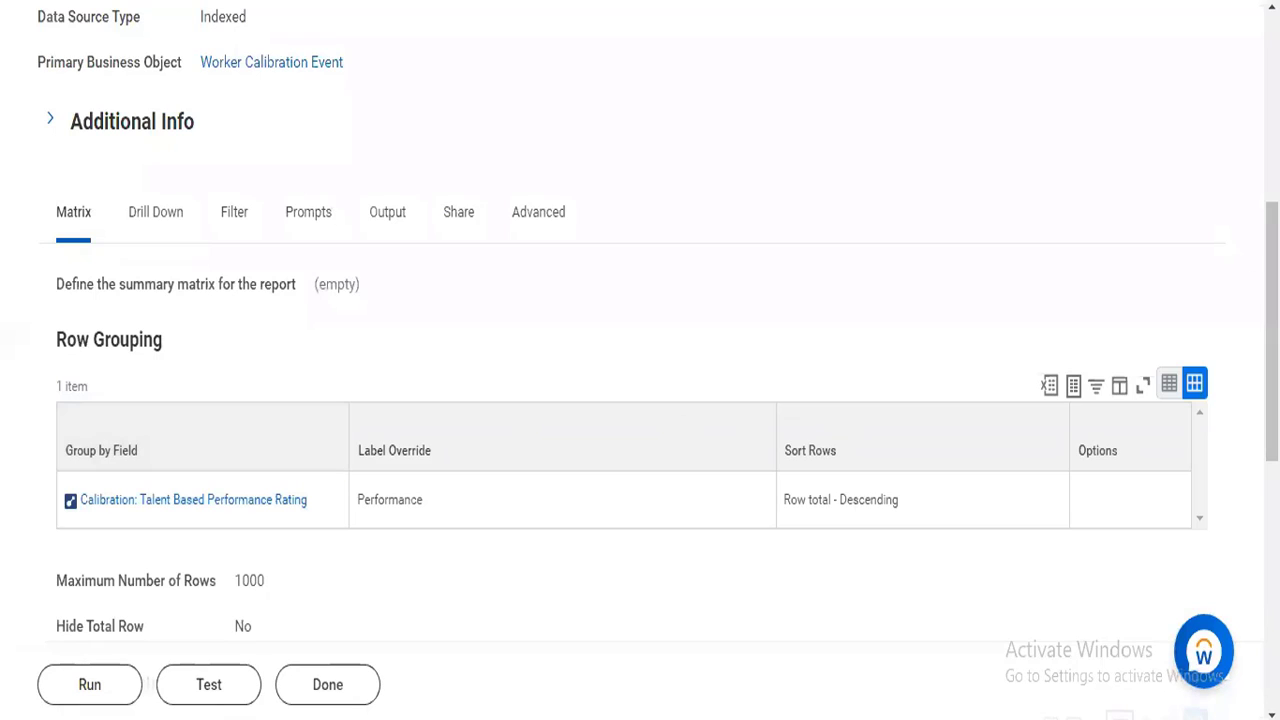
{"action": "scroll", "coordinate": [820, 349], "scroll_direction": "down", "scroll_amount": 4}
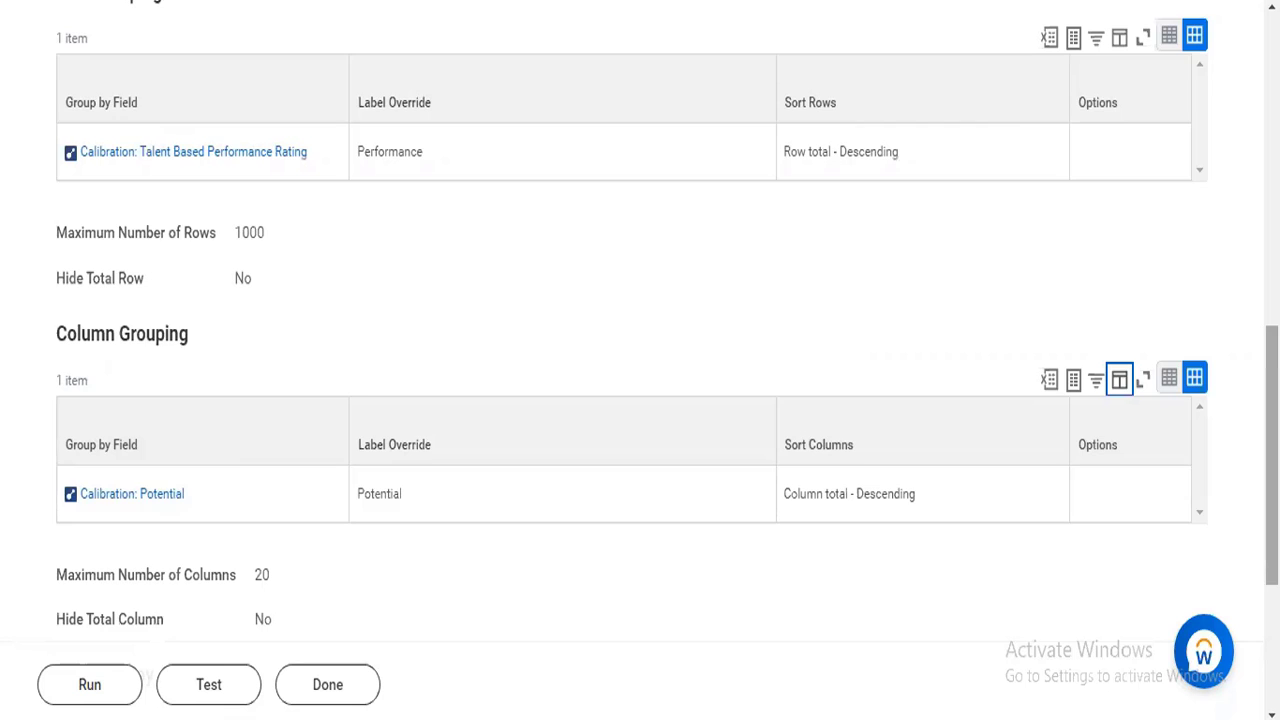
{"action": "scroll", "coordinate": [640, 360], "scroll_direction": "down", "scroll_amount": 3}
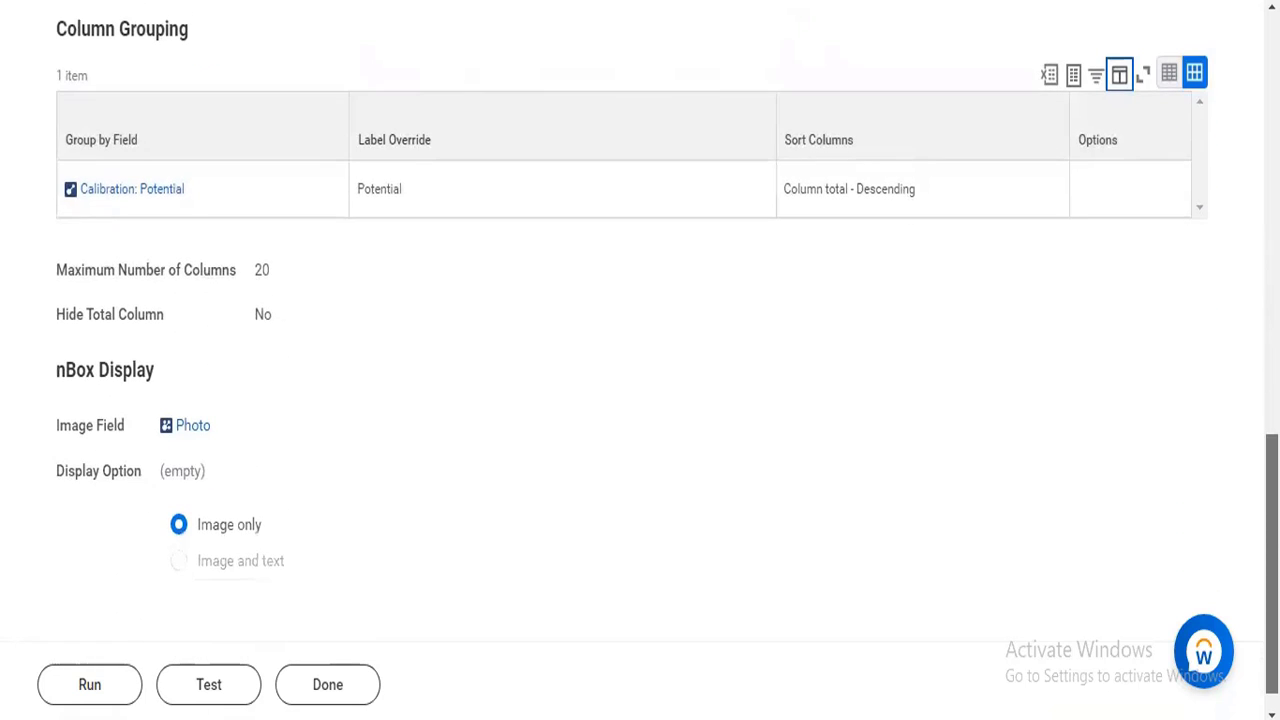
Examine the saved report's drillable fields and detail data columns in its drill-down definition.
{"action": "scroll", "coordinate": [640, 360], "scroll_direction": "up", "scroll_amount": 6}
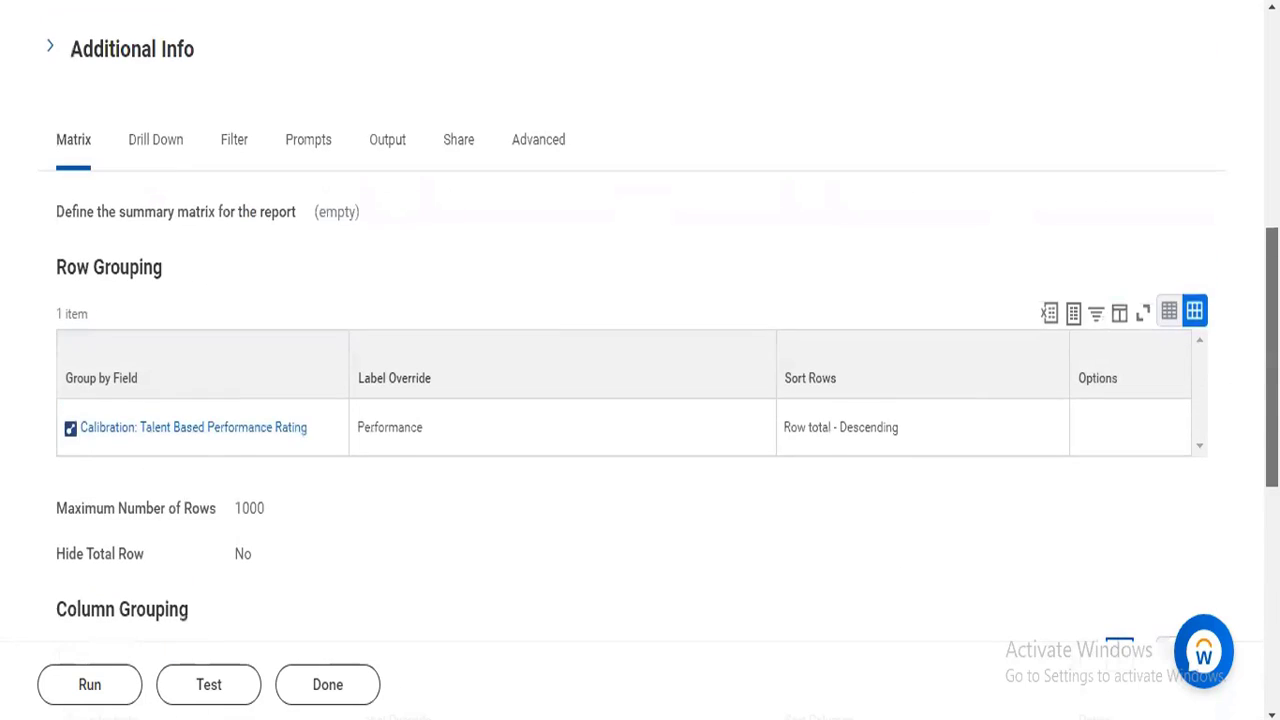
{"action": "scroll", "coordinate": [117, 302], "scroll_direction": "up", "scroll_amount": 2}
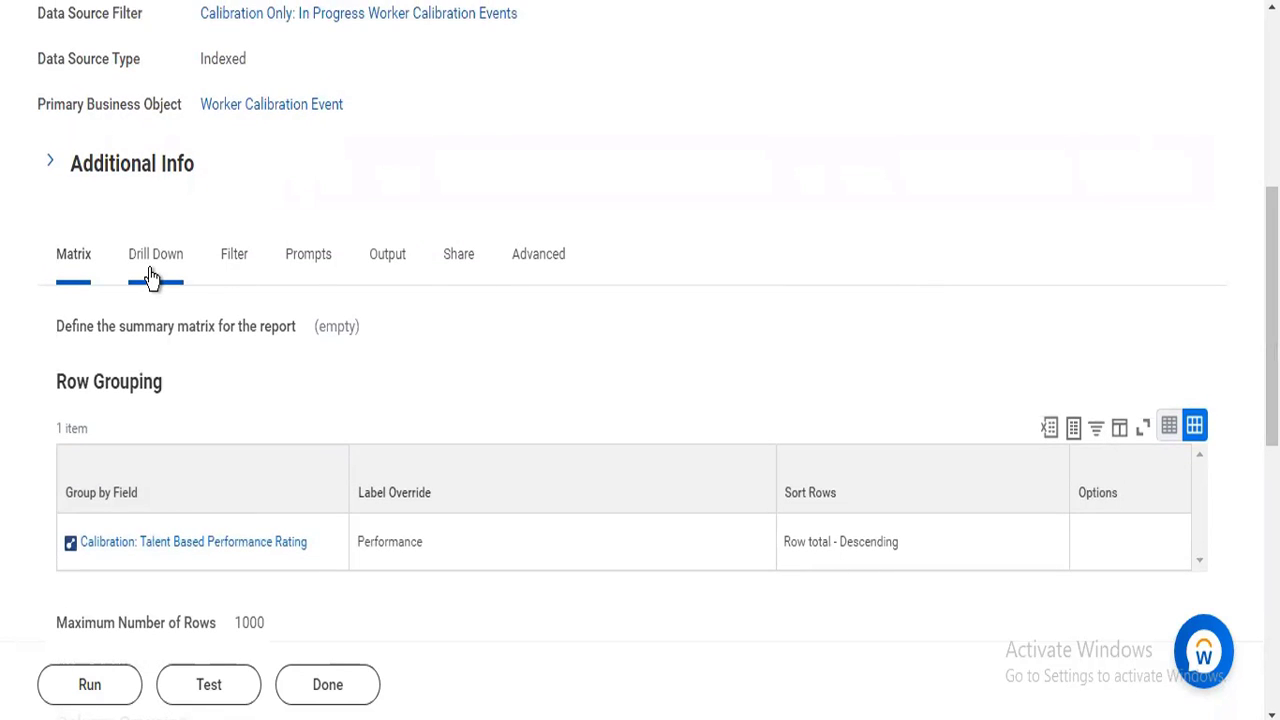
{"action": "left_click", "coordinate": [150, 270]}
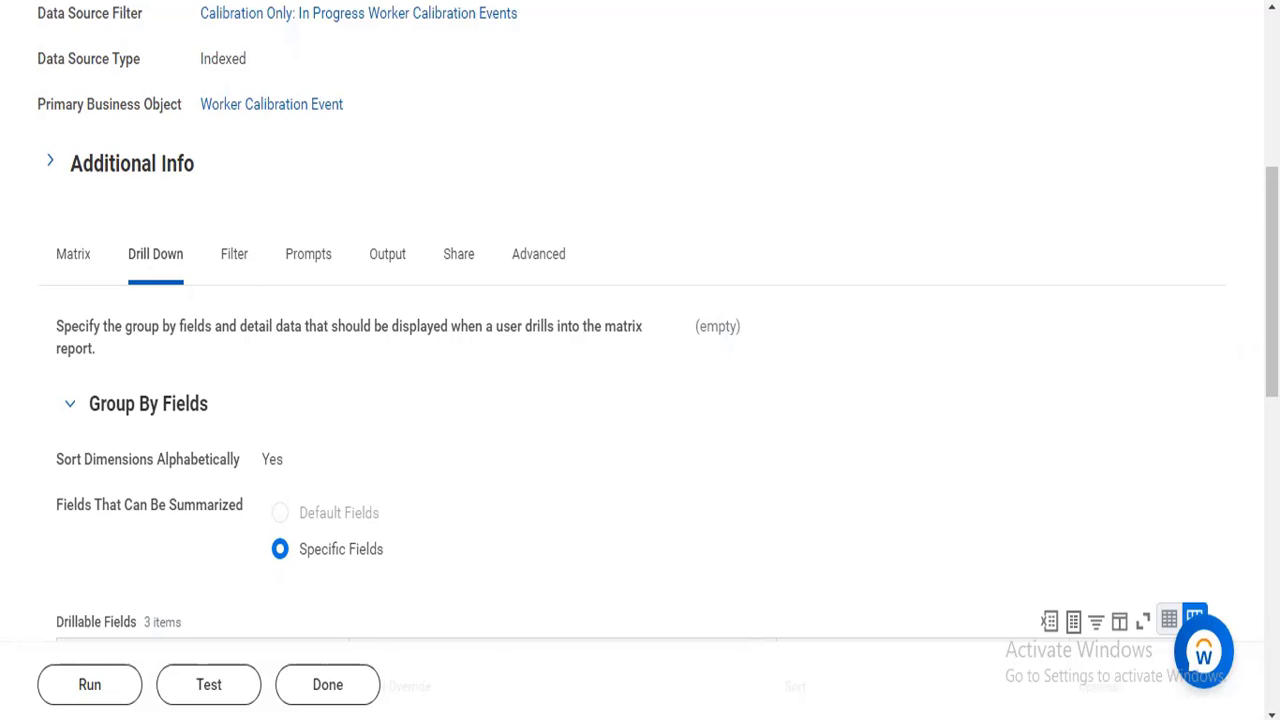
{"action": "left_click_drag", "start_coordinate": [1272, 282], "coordinate": [1272, 477]}
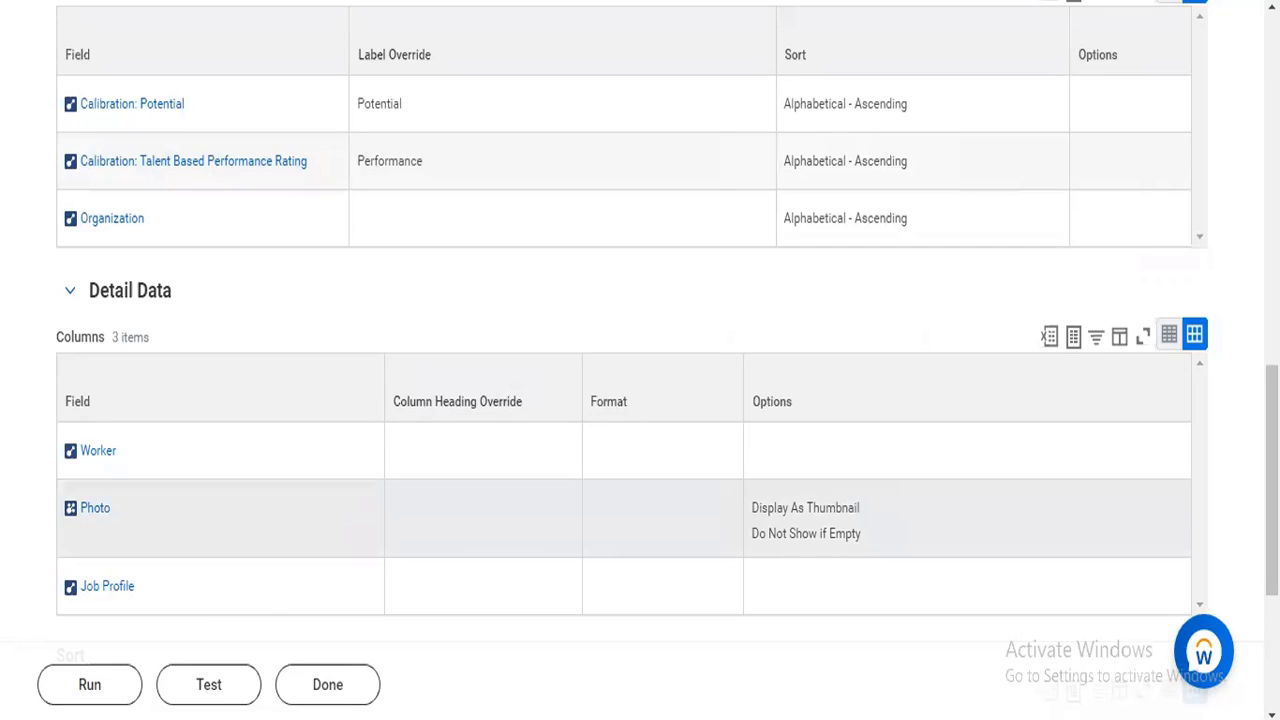
Examine the saved report's prompt settings and recheck the row and column groupings in its matrix definition.
{"action": "left_click_drag", "start_coordinate": [1271, 515], "coordinate": [1271, 231]}
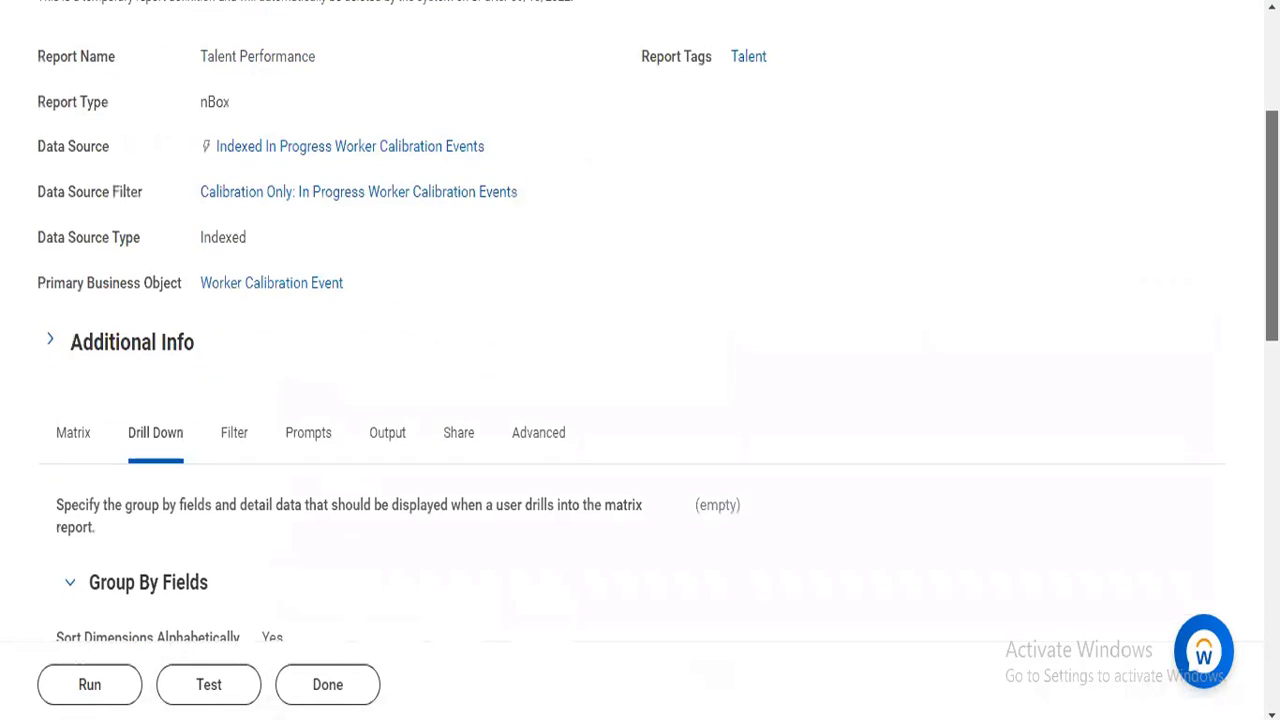
{"action": "left_click", "coordinate": [316, 446]}
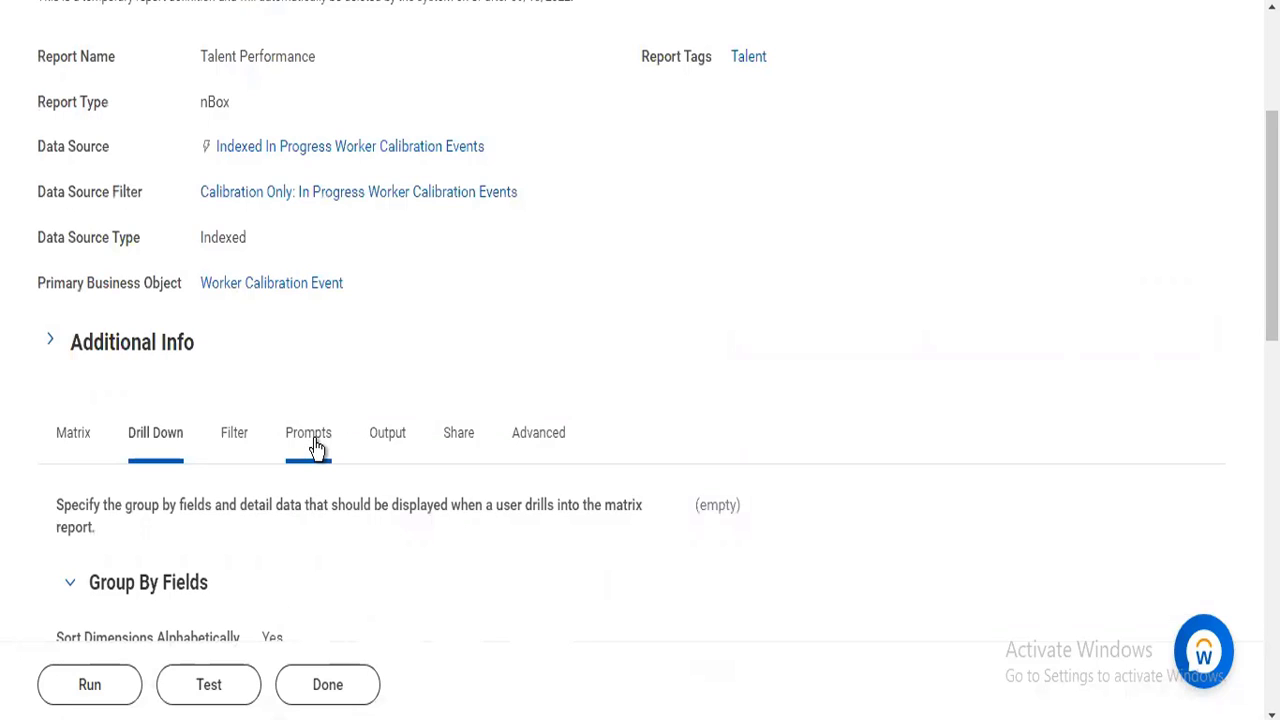
{"action": "left_click", "coordinate": [314, 446]}
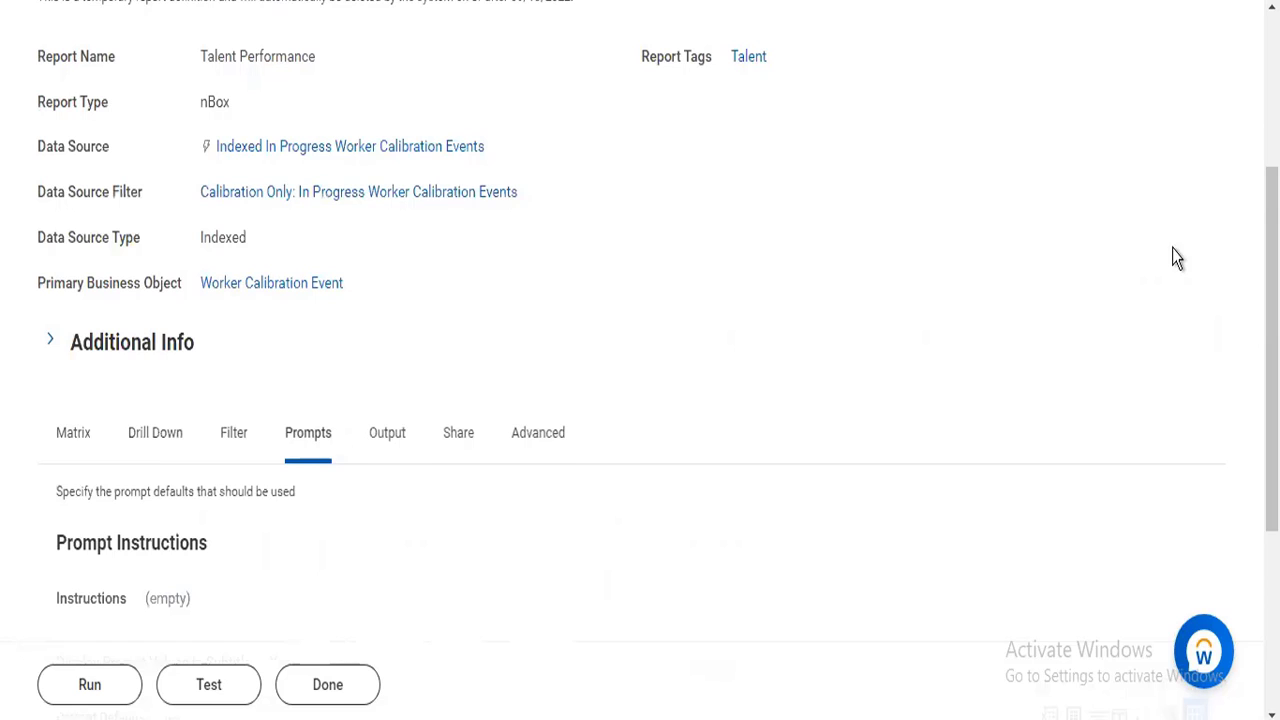
{"action": "scroll", "coordinate": [658, 349], "scroll_direction": "down", "scroll_amount": 1}
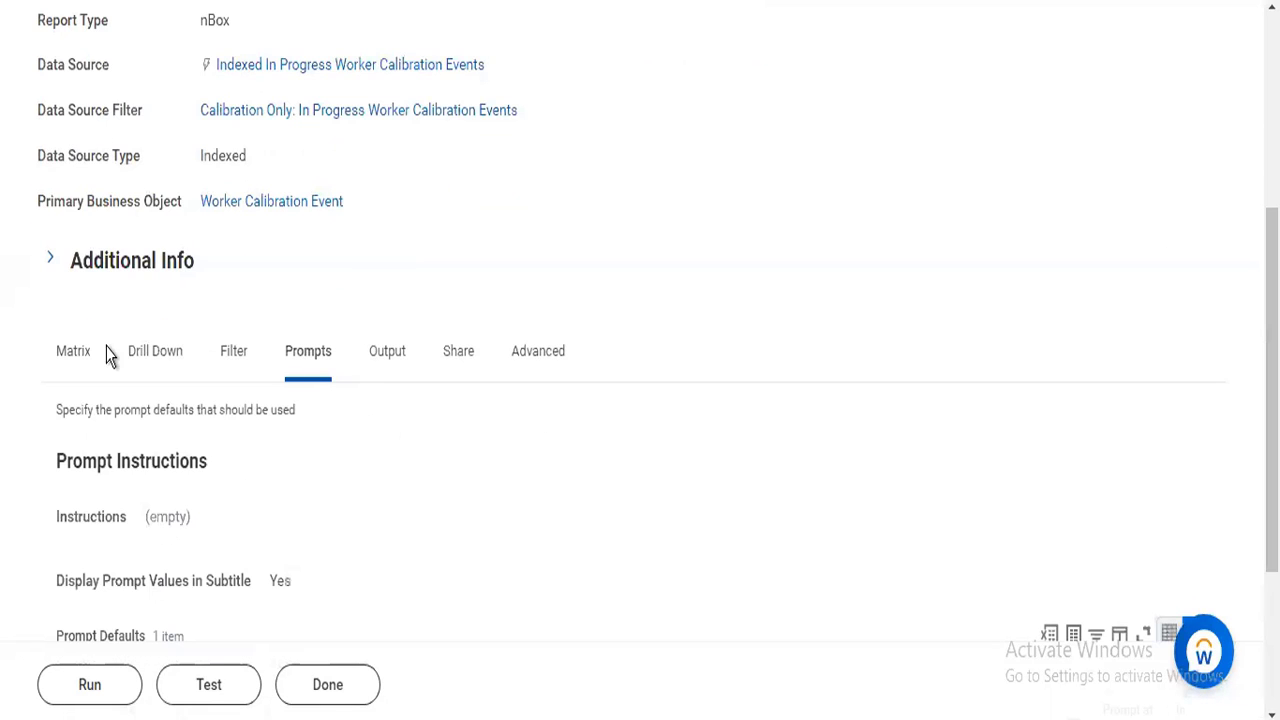
{"action": "left_click", "coordinate": [82, 354]}
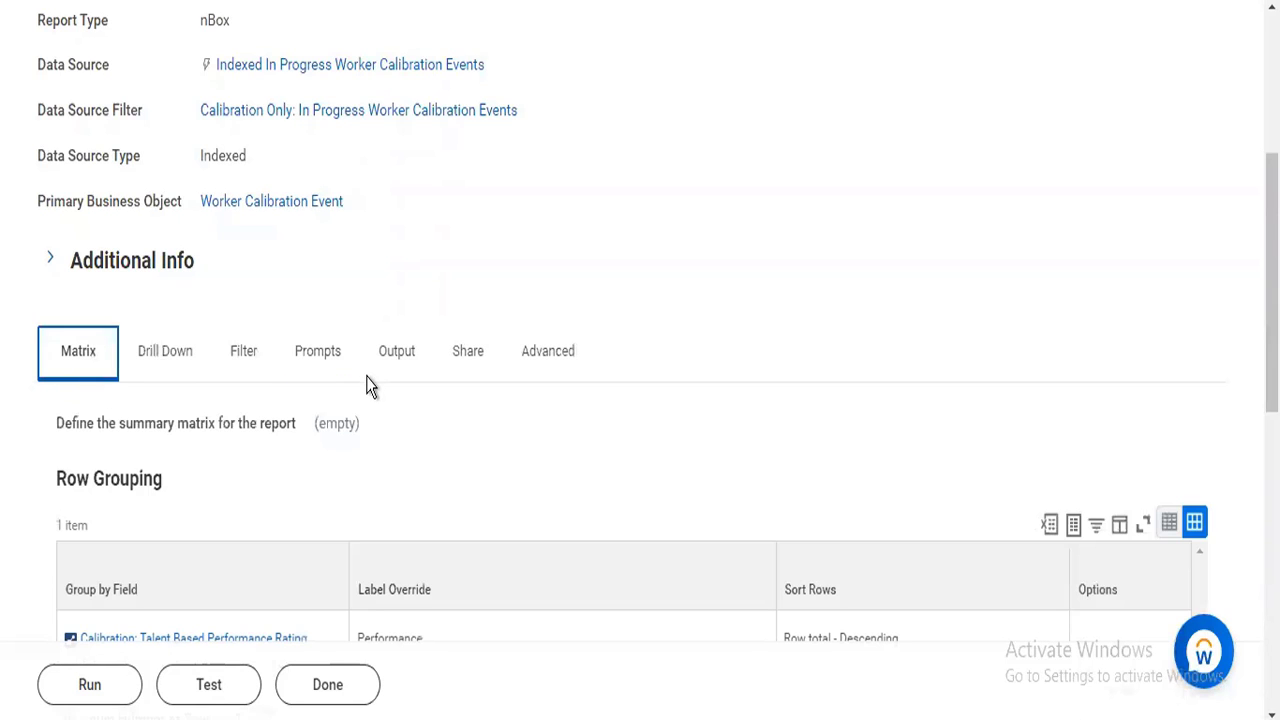
{"action": "scroll", "coordinate": [849, 429], "scroll_direction": "down", "scroll_amount": 5}
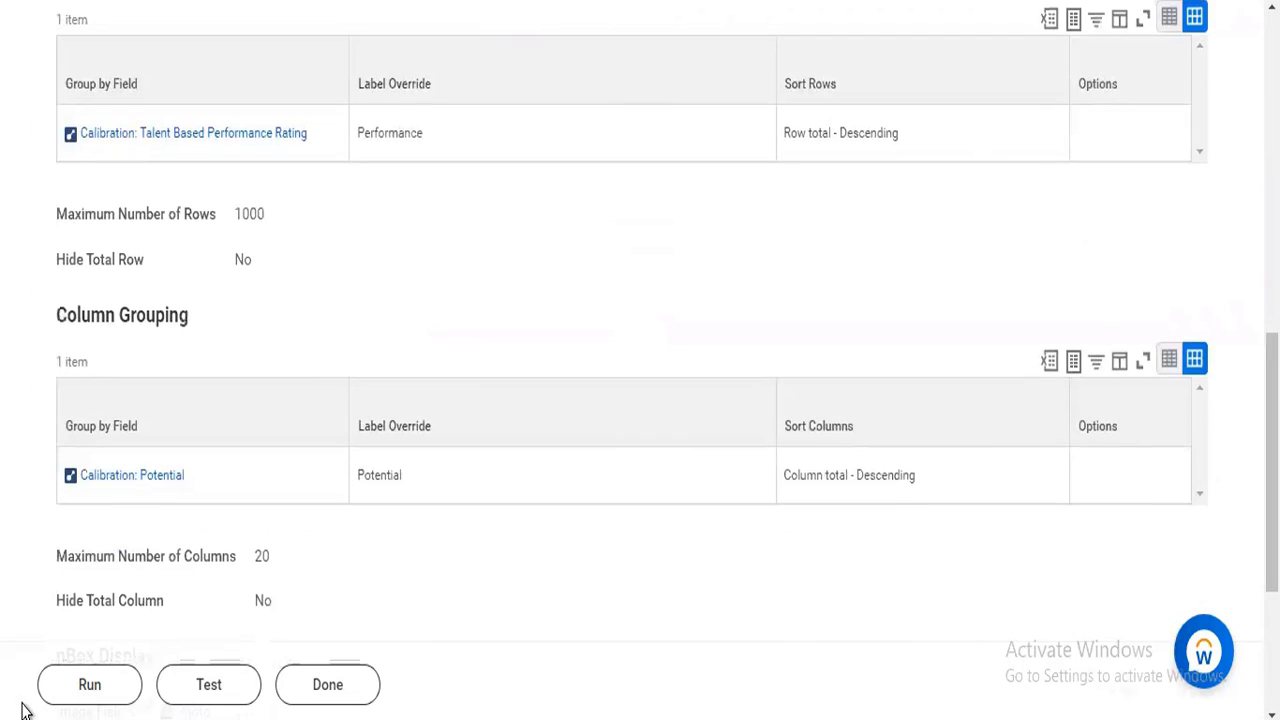
Try to run the Talent Performance report, read the page error's details and dismiss them.
{"action": "left_click", "coordinate": [87, 686]}
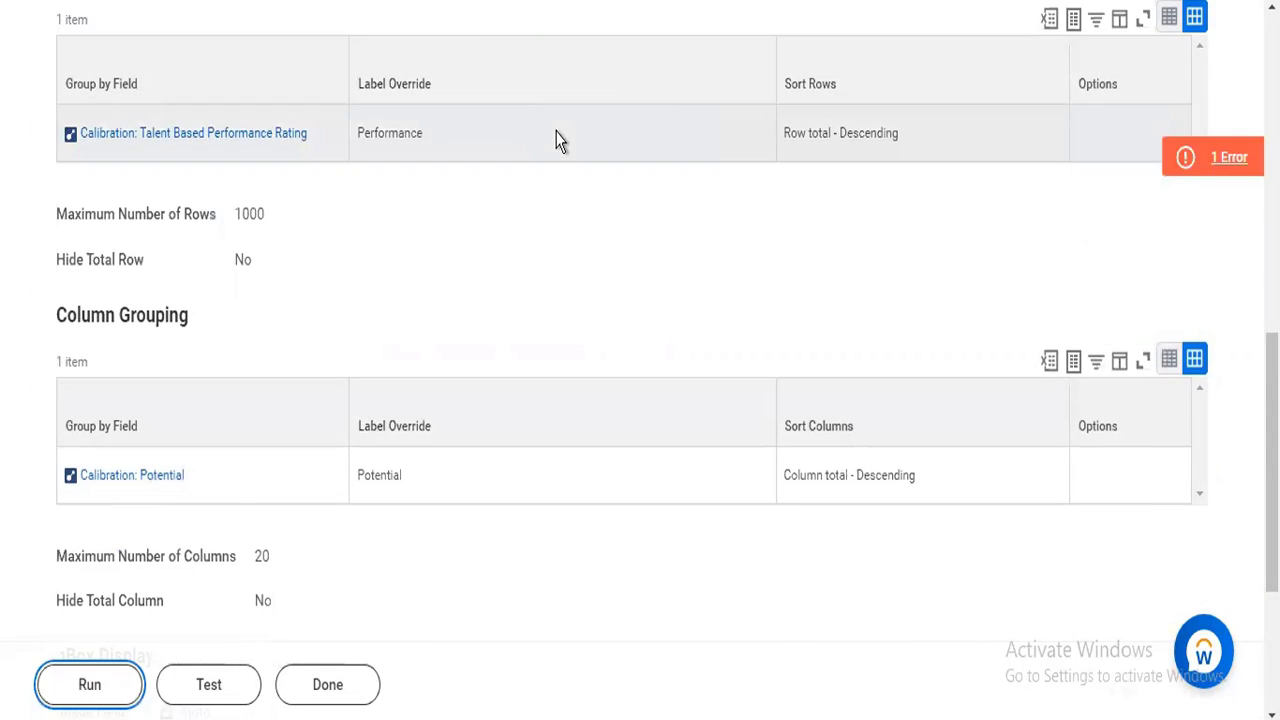
{"action": "left_click", "coordinate": [1130, 160]}
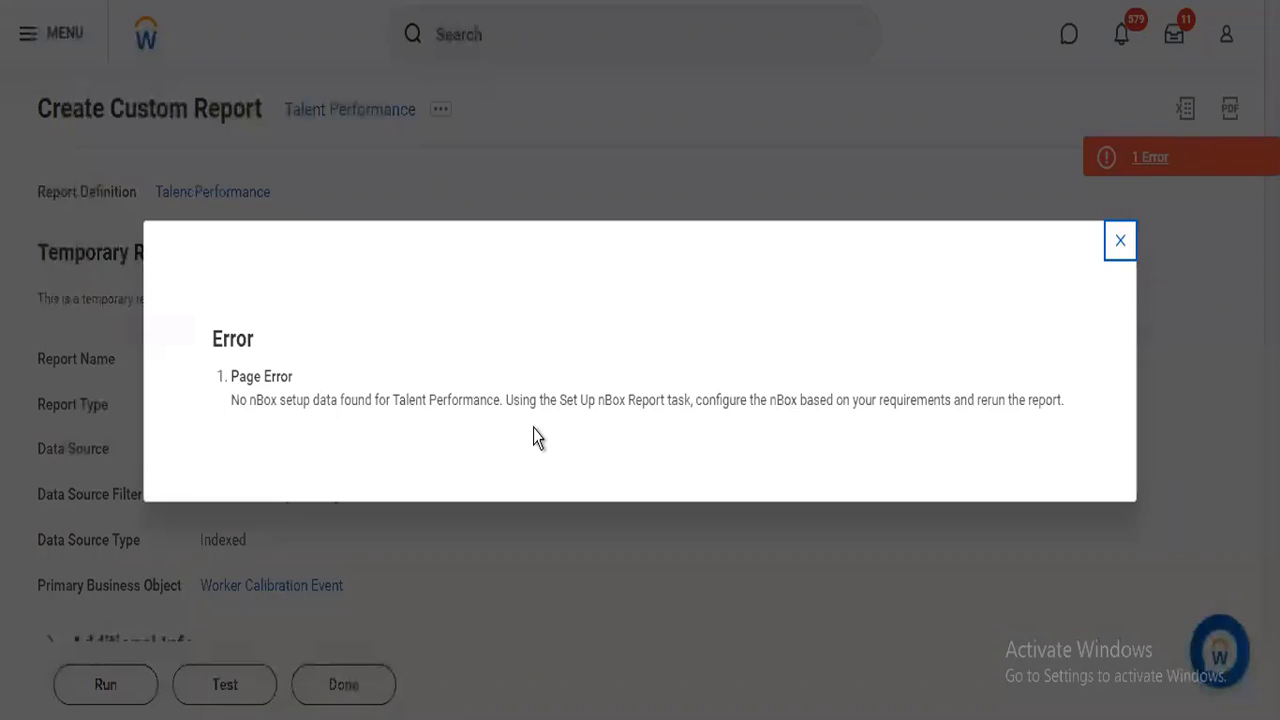
{"action": "left_click", "coordinate": [1121, 241]}
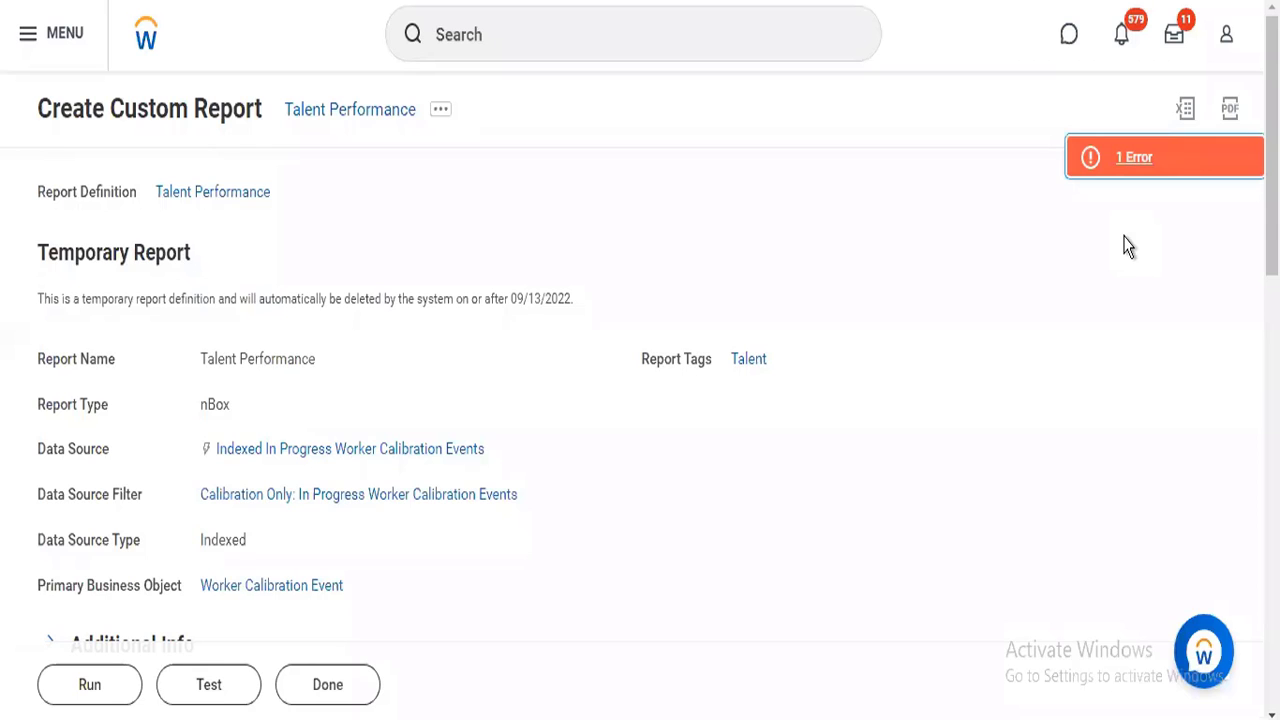